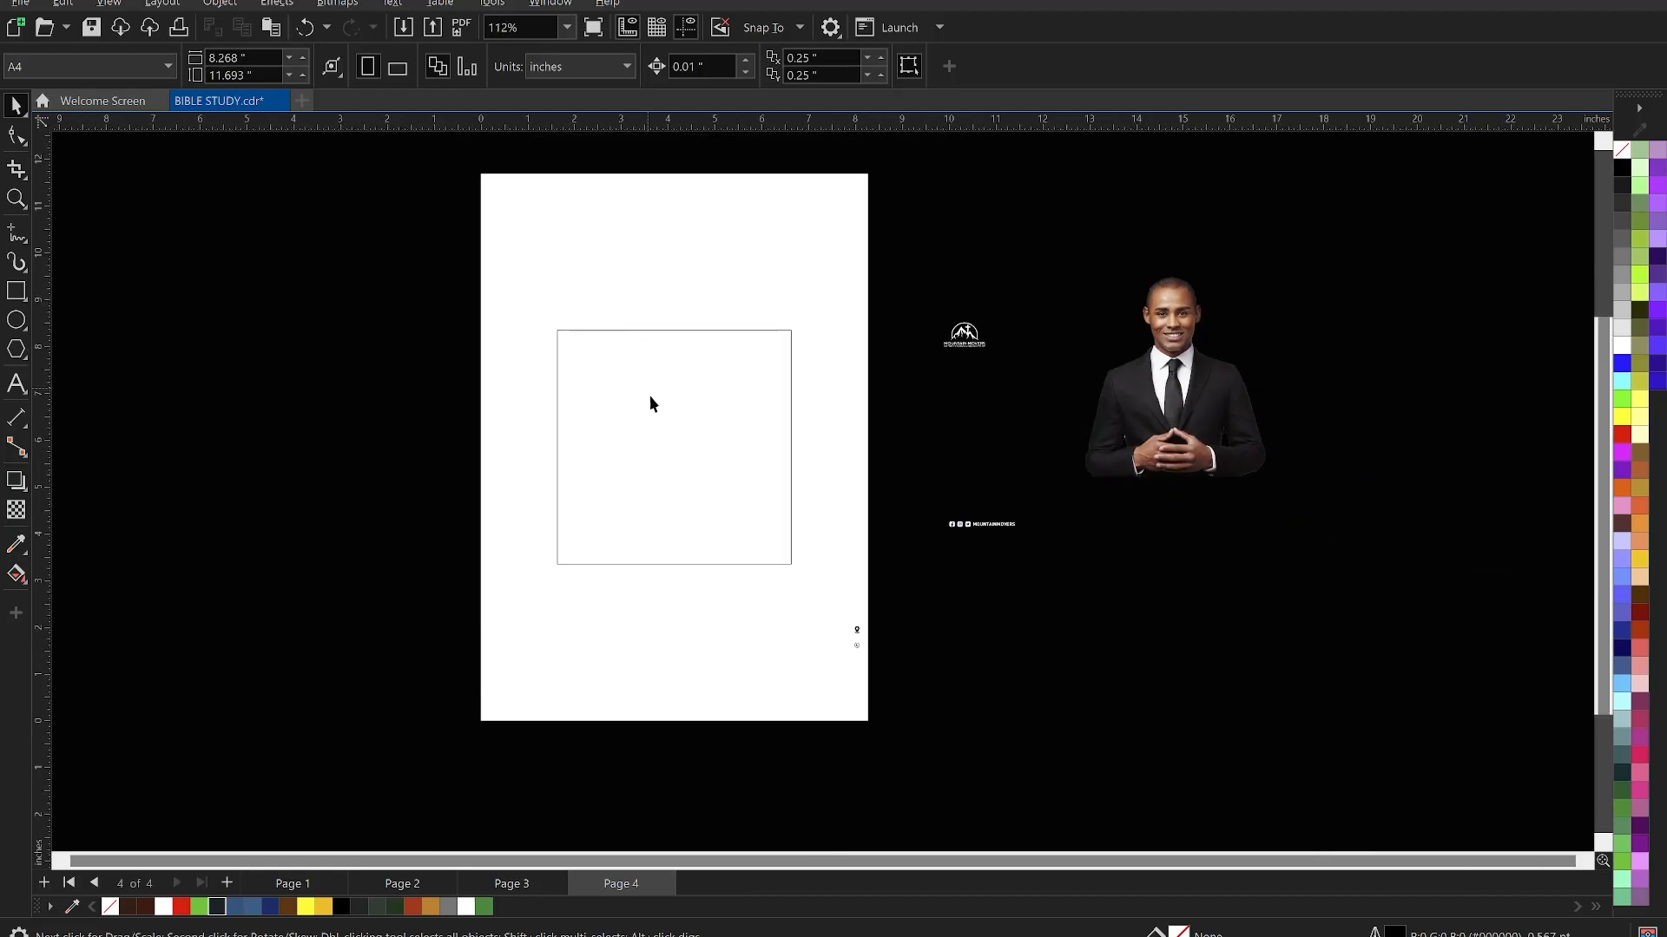
# - Start importing files and open the WORSHIP WITH US folder inside TUTORIALS
pyautogui.scroll(-3, 684, 476)
pyautogui.scroll(1, 618, 251)
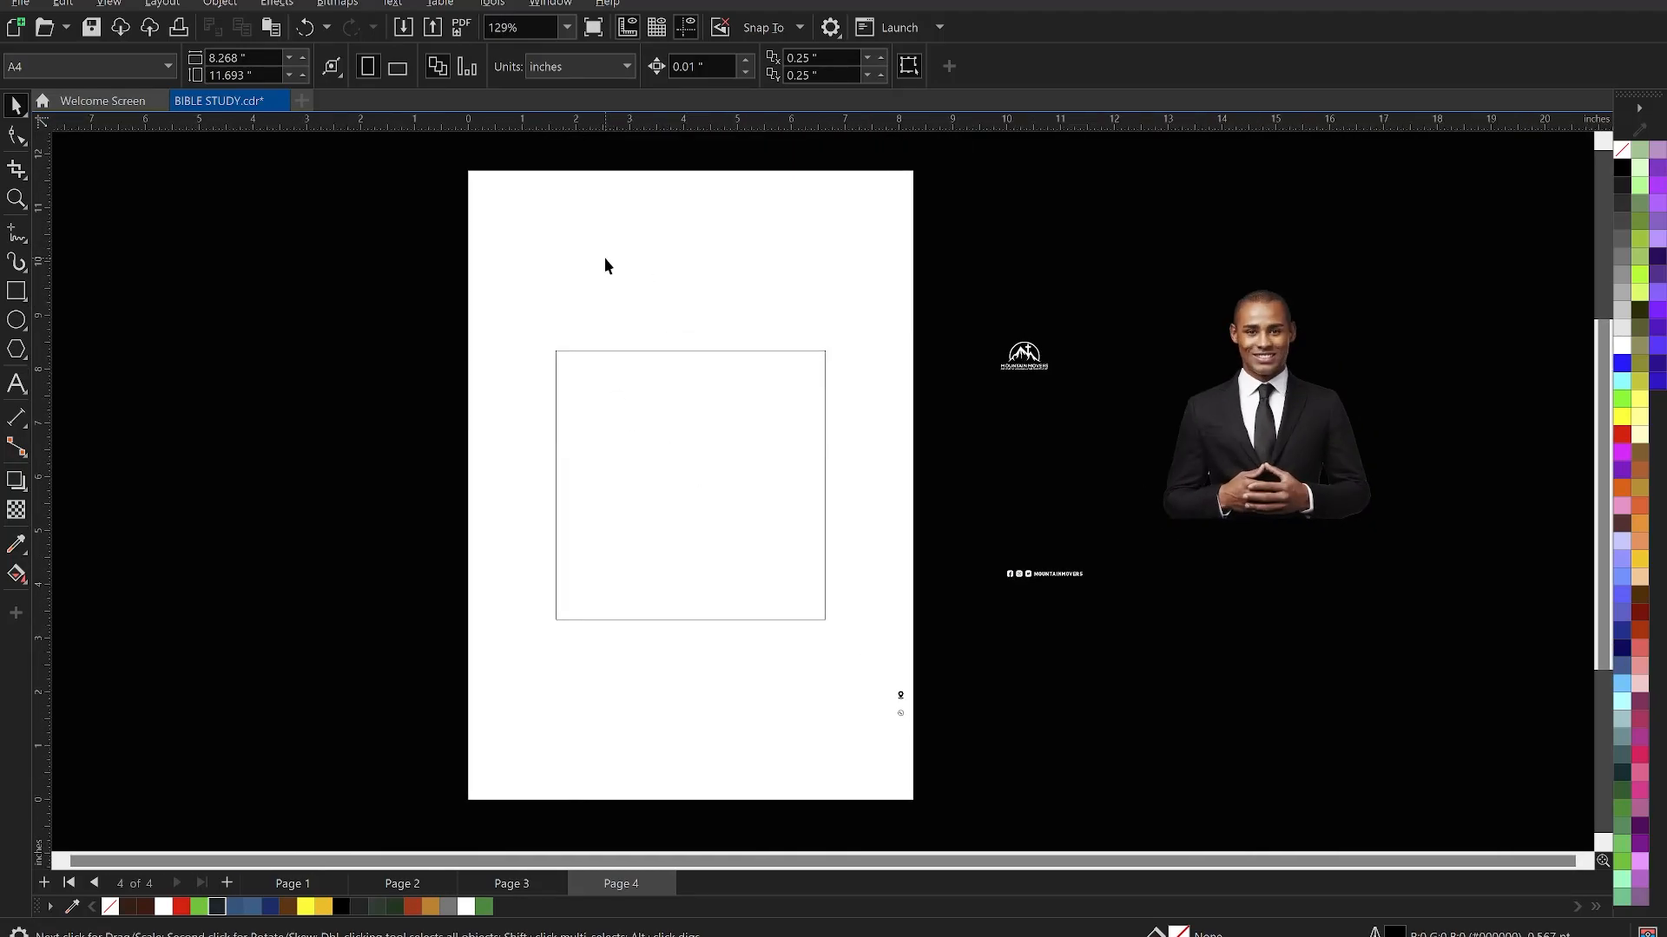
pyautogui.scroll(1, 604, 259)
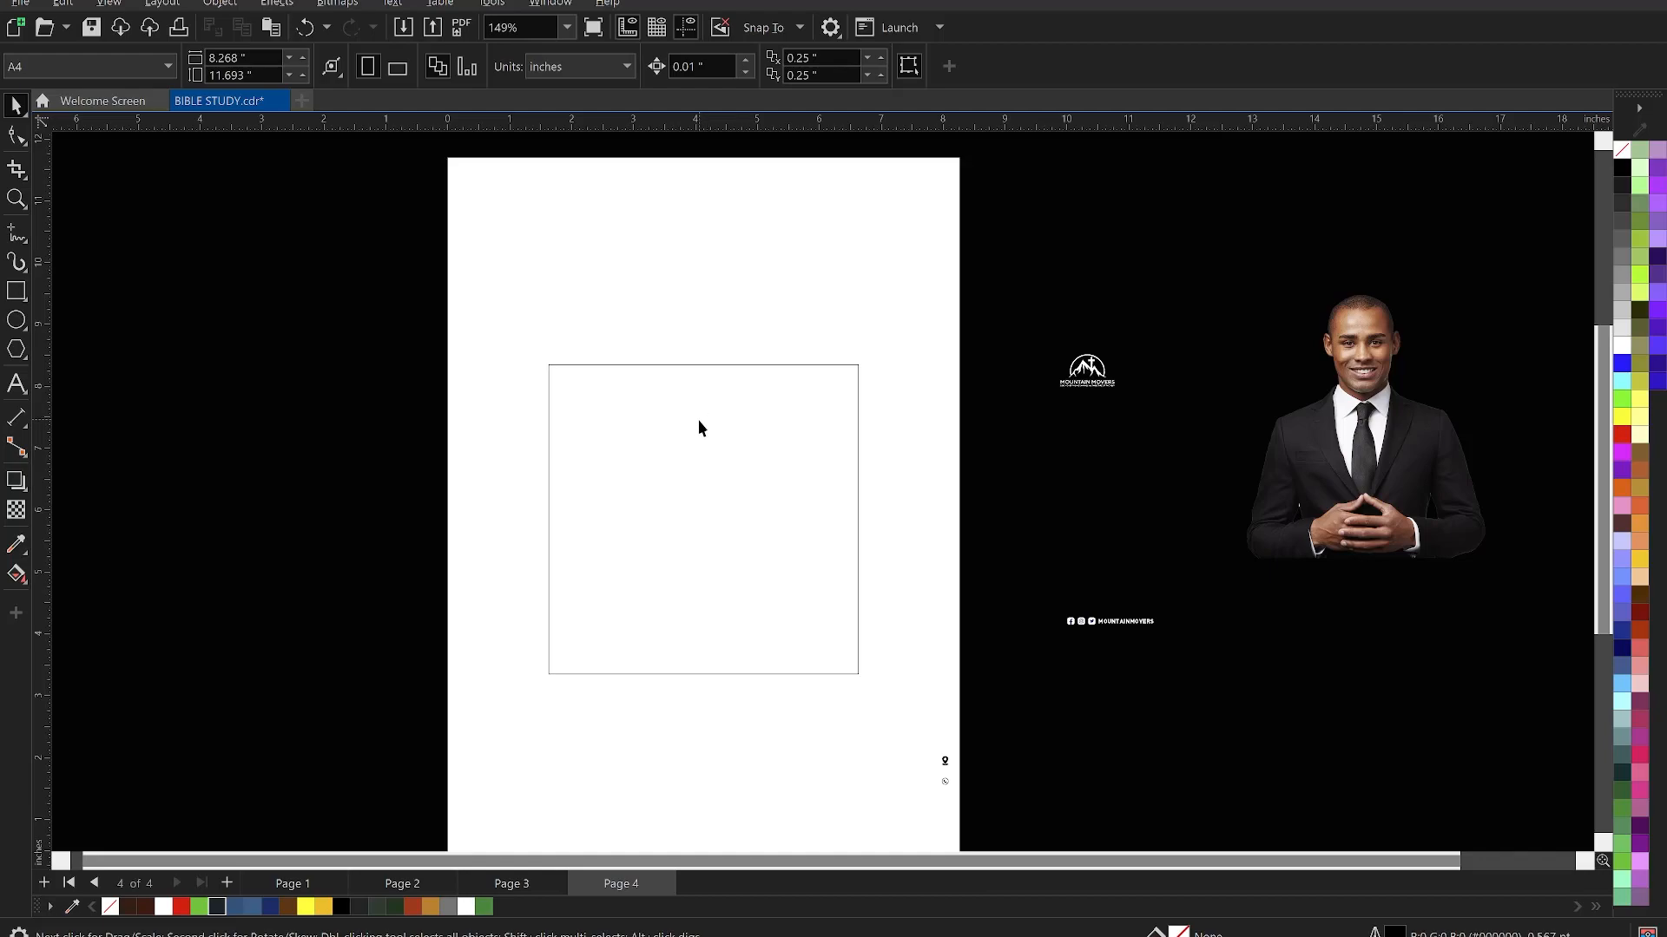
pyautogui.rightClick(786, 245)
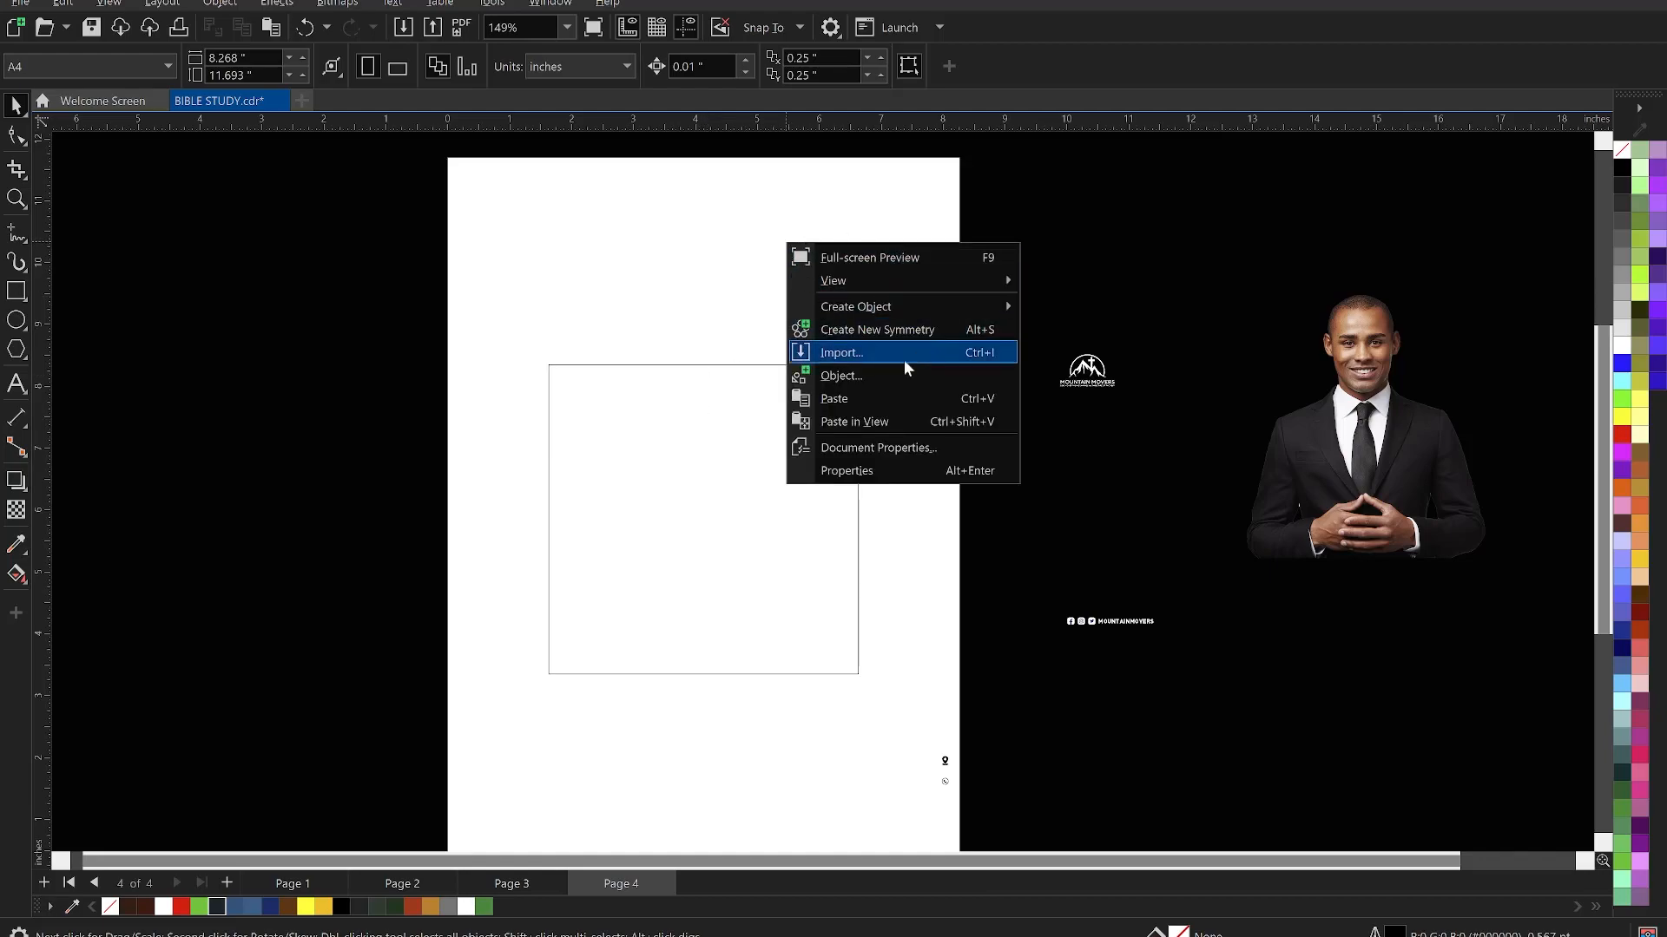
pyautogui.click(868, 356)
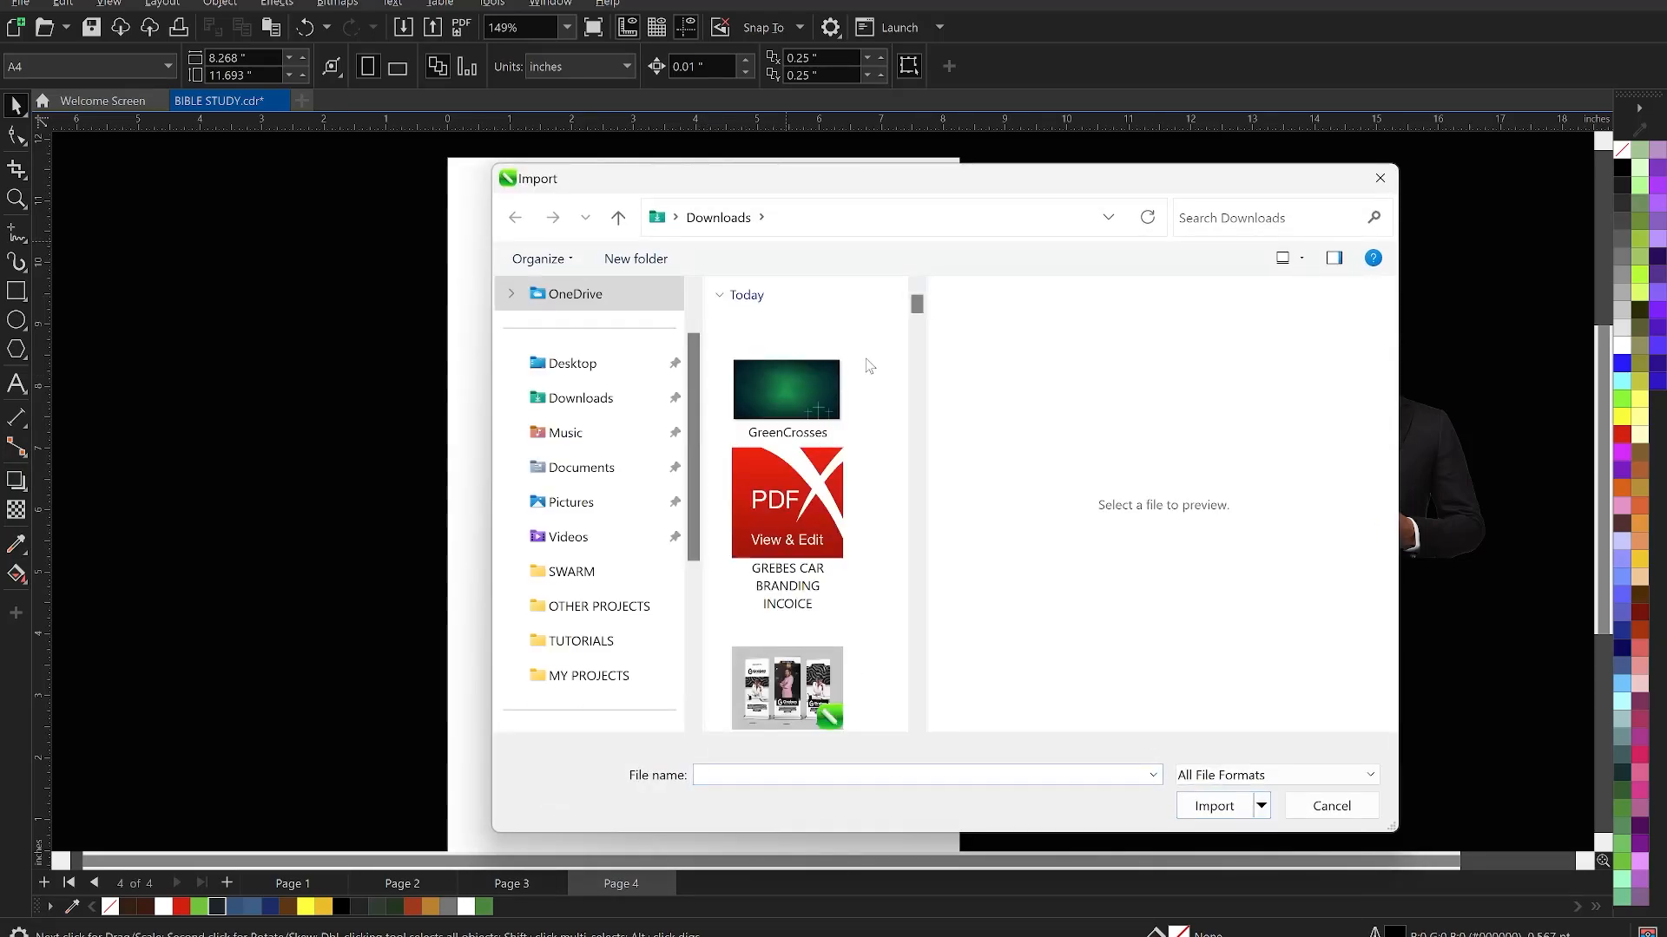
pyautogui.click(594, 651)
pyautogui.click(777, 357)
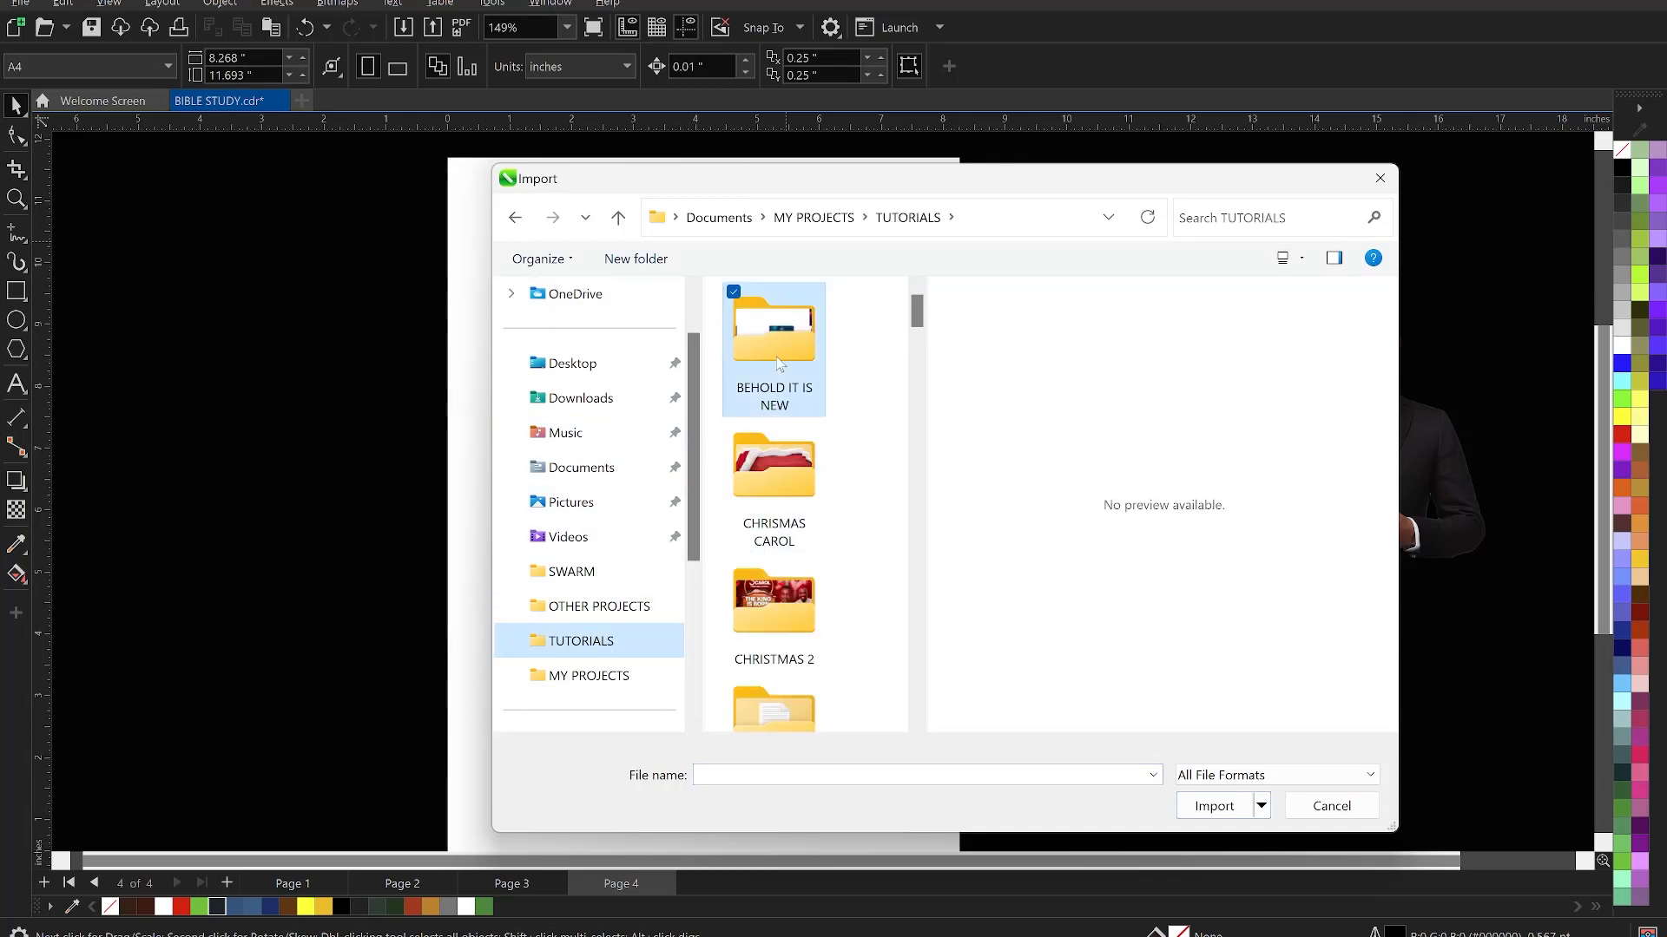
pyautogui.press('w')
pyautogui.press('w')
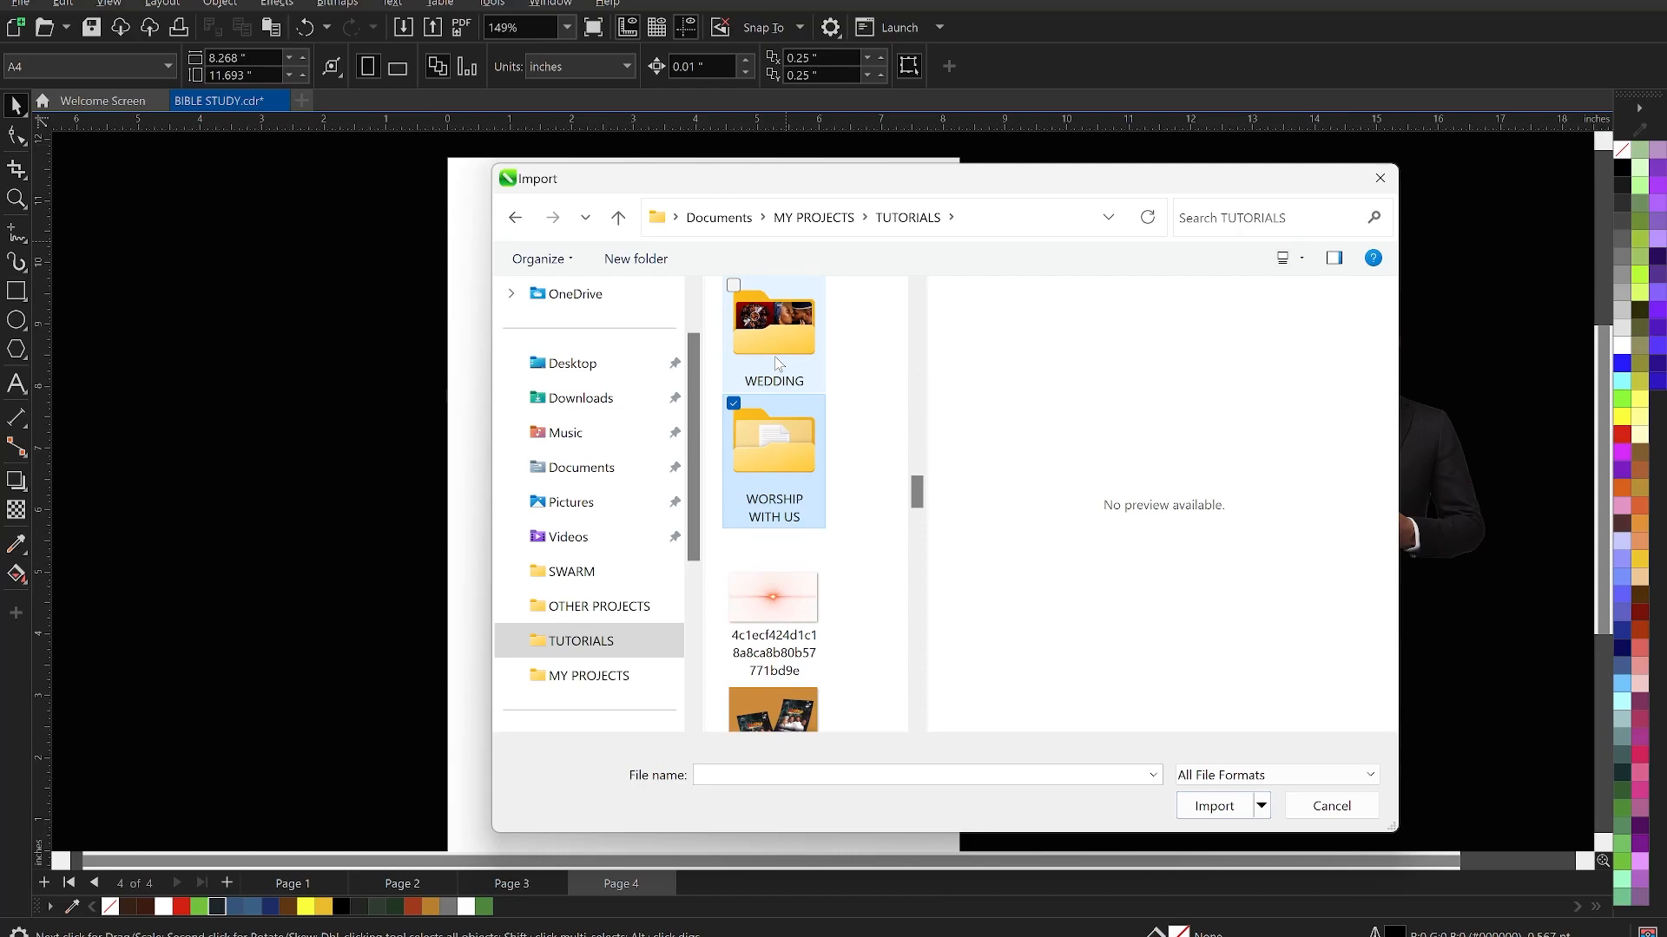
pyautogui.doubleClick(809, 462)
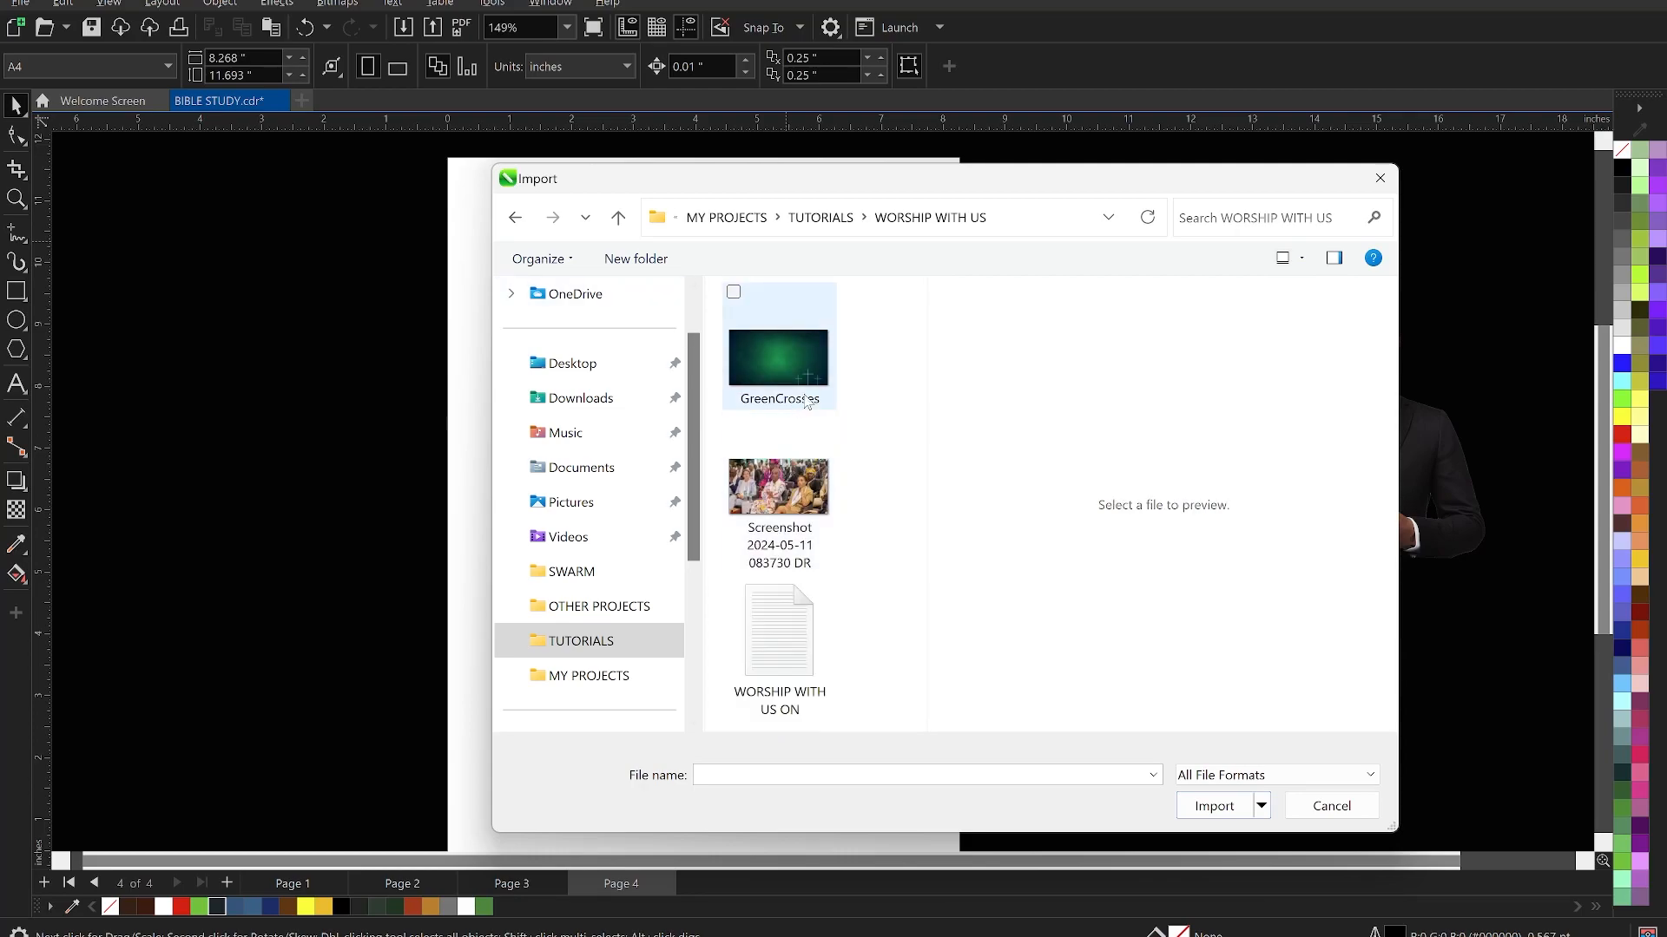
# - Import the GreenCrosses image and the crowd screenshot together and place both side by side on the upper page
pyautogui.click(814, 377)
pyautogui.keyDown('ctrl'); pyautogui.click(810, 485); pyautogui.keyUp('ctrl')
pyautogui.click(1213, 806)
pyautogui.moveTo(659, 224); pyautogui.dragTo(917, 364)
pyautogui.moveTo(431, 203); pyautogui.dragTo(726, 369)
pyautogui.press('Escape')
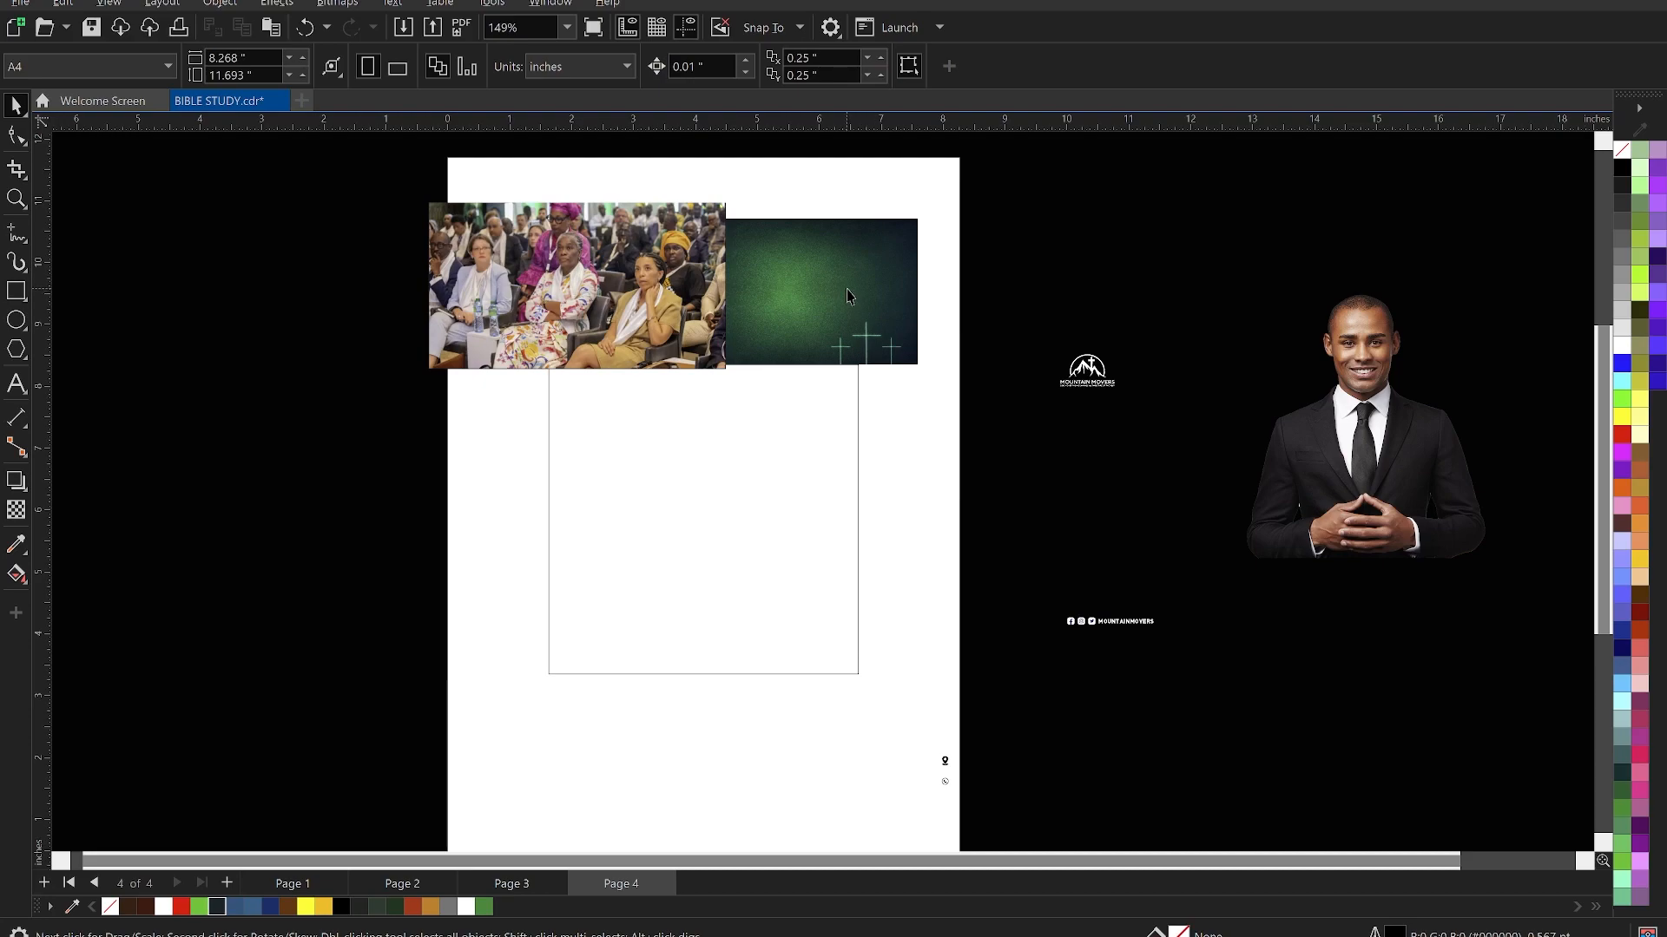
# - Move the crowd photo aside, and place the GreenCrosses image over the square, enlarged to about 4.93 inches wide
pyautogui.moveTo(584, 279); pyautogui.dragTo(485, 238)
pyautogui.moveTo(785, 304); pyautogui.dragTo(756, 483)
pyautogui.scroll(1, 827, 538)
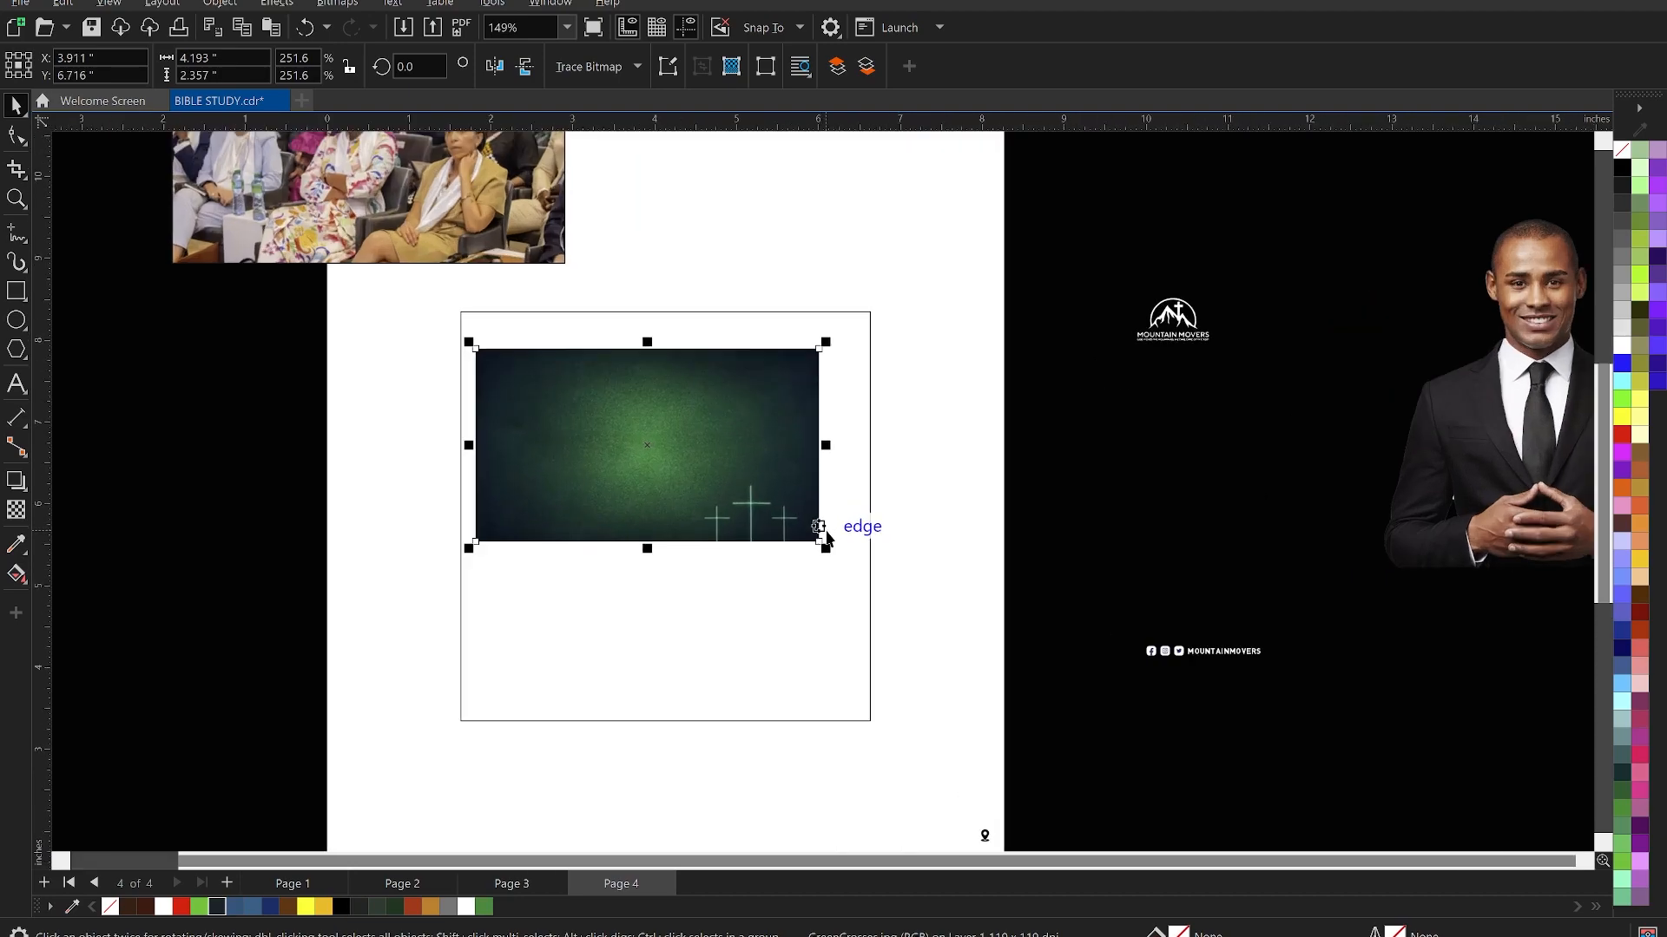
pyautogui.moveTo(826, 548); pyautogui.dragTo(886, 588)
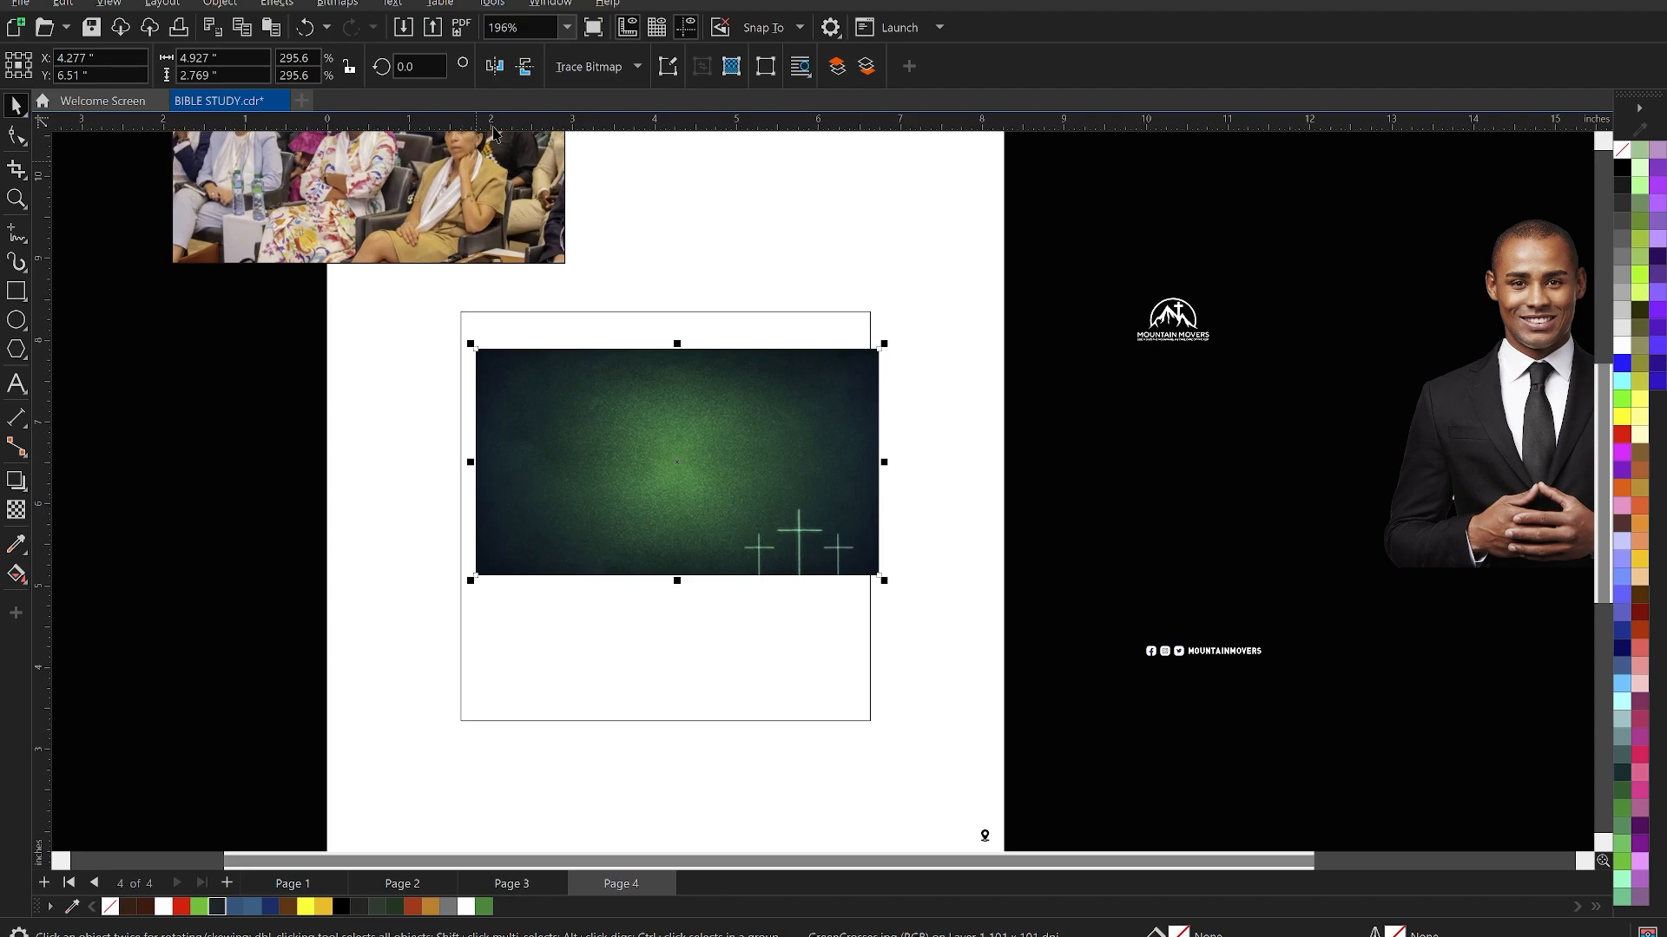
# - Mirror the GreenCrosses image horizontally and align its centre horizontally with the square
pyautogui.click(493, 70)
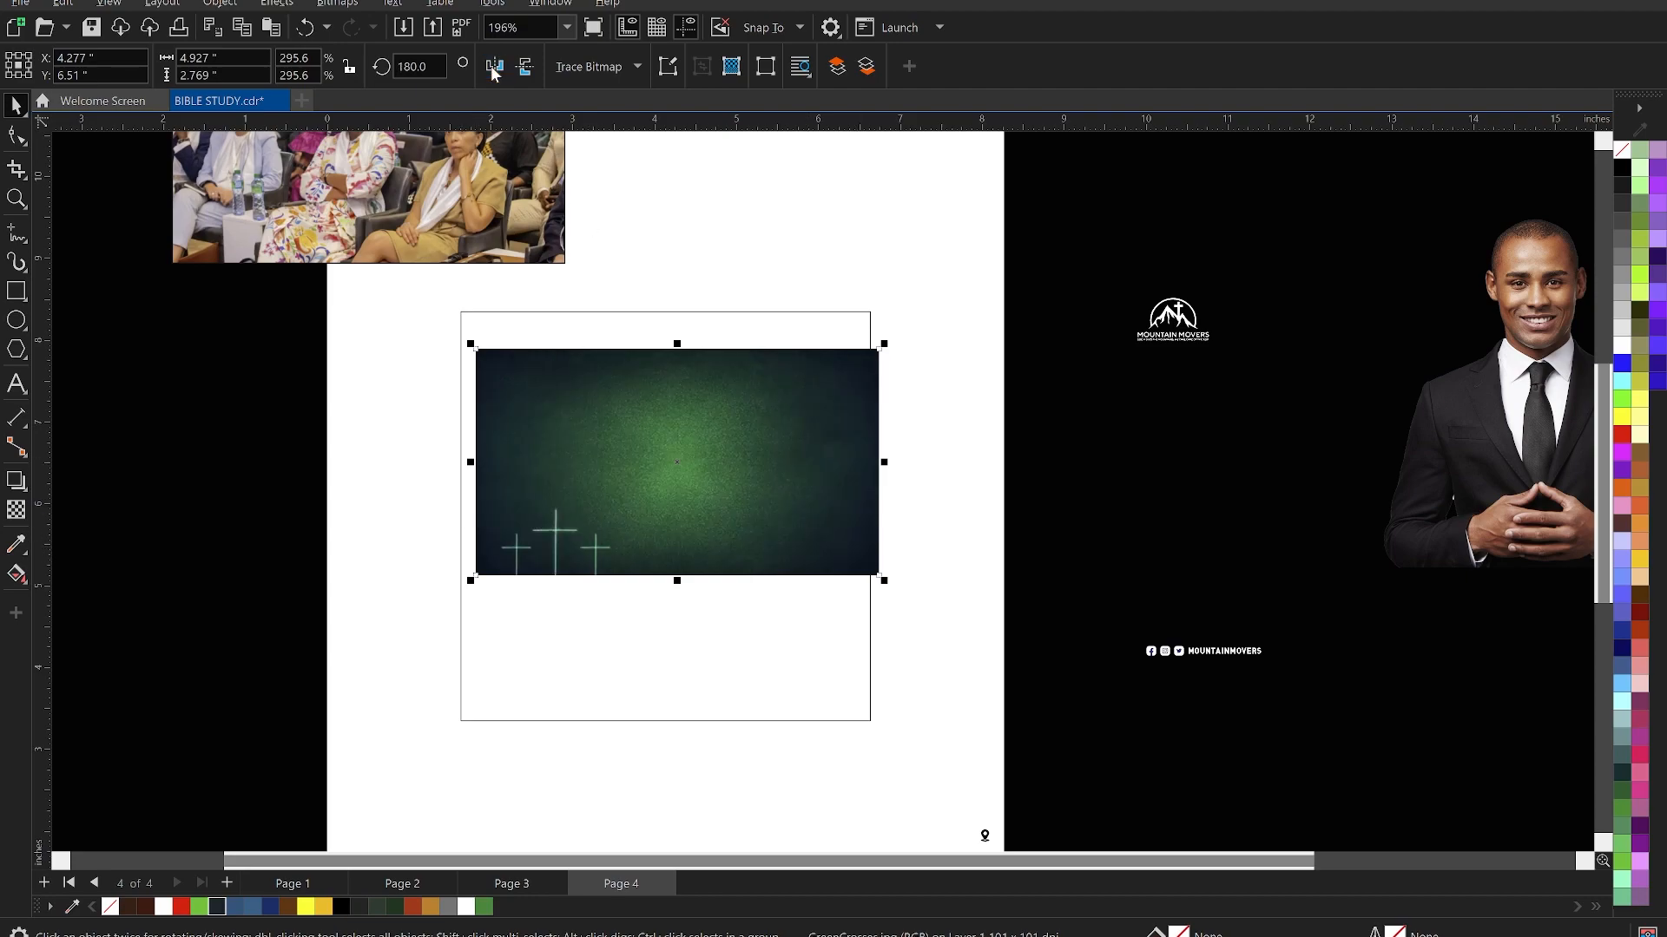
pyautogui.keyDown('shift'); pyautogui.click(767, 602); pyautogui.keyUp('shift')
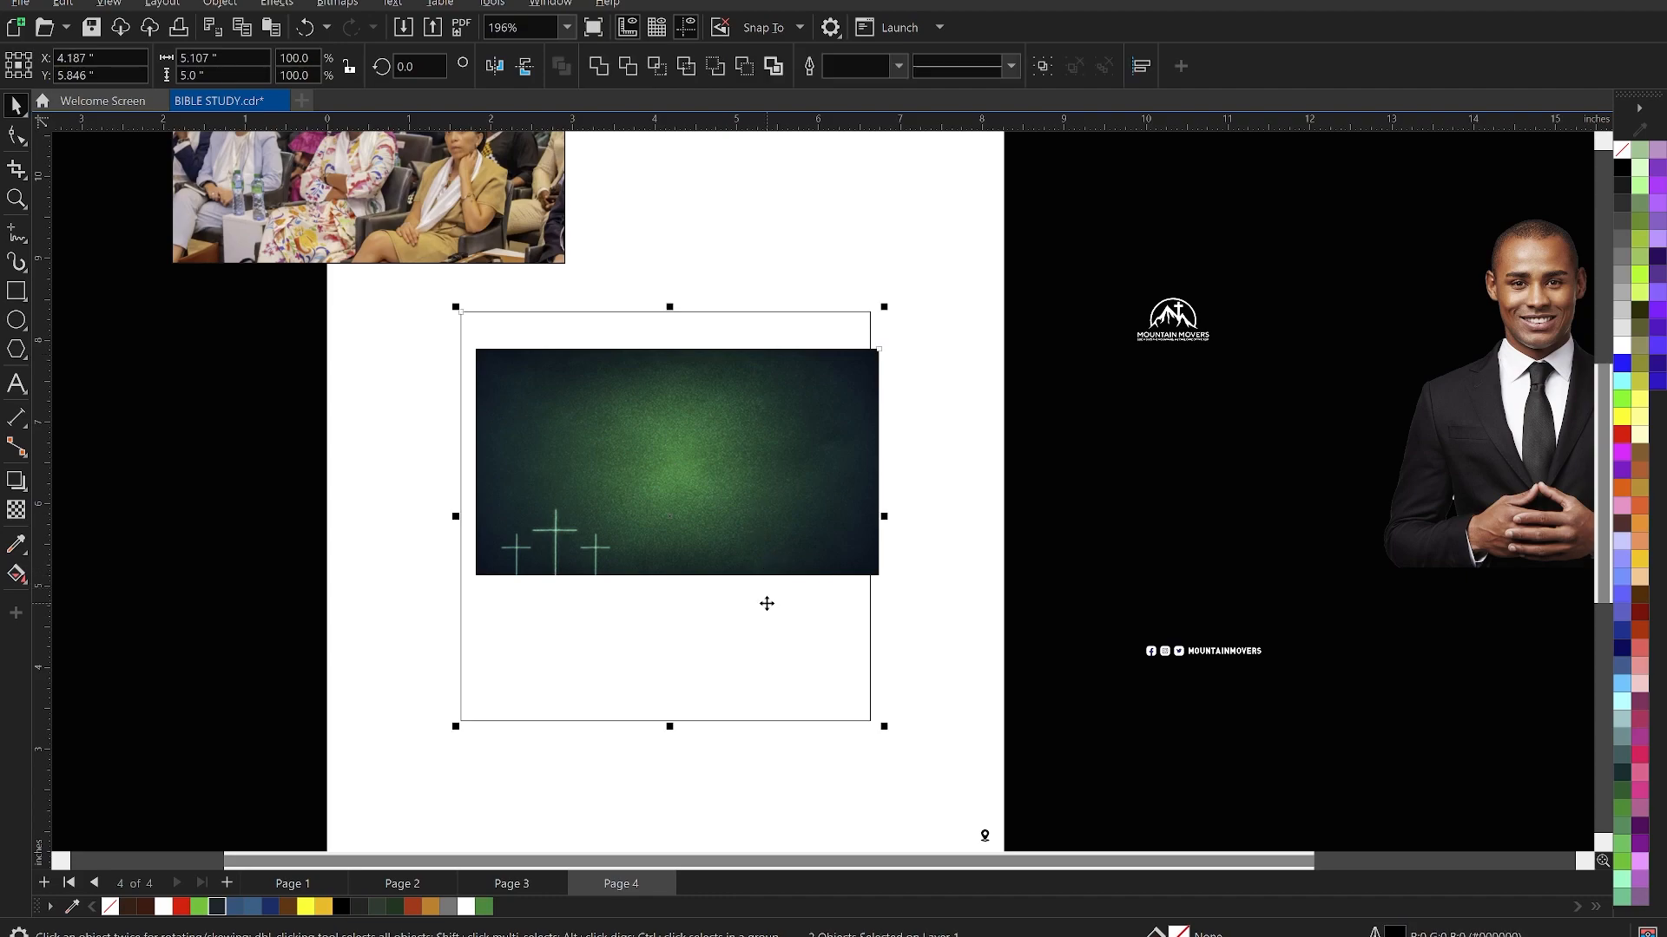
pyautogui.press('c')
pyautogui.click(335, 599)
pyautogui.click(694, 466)
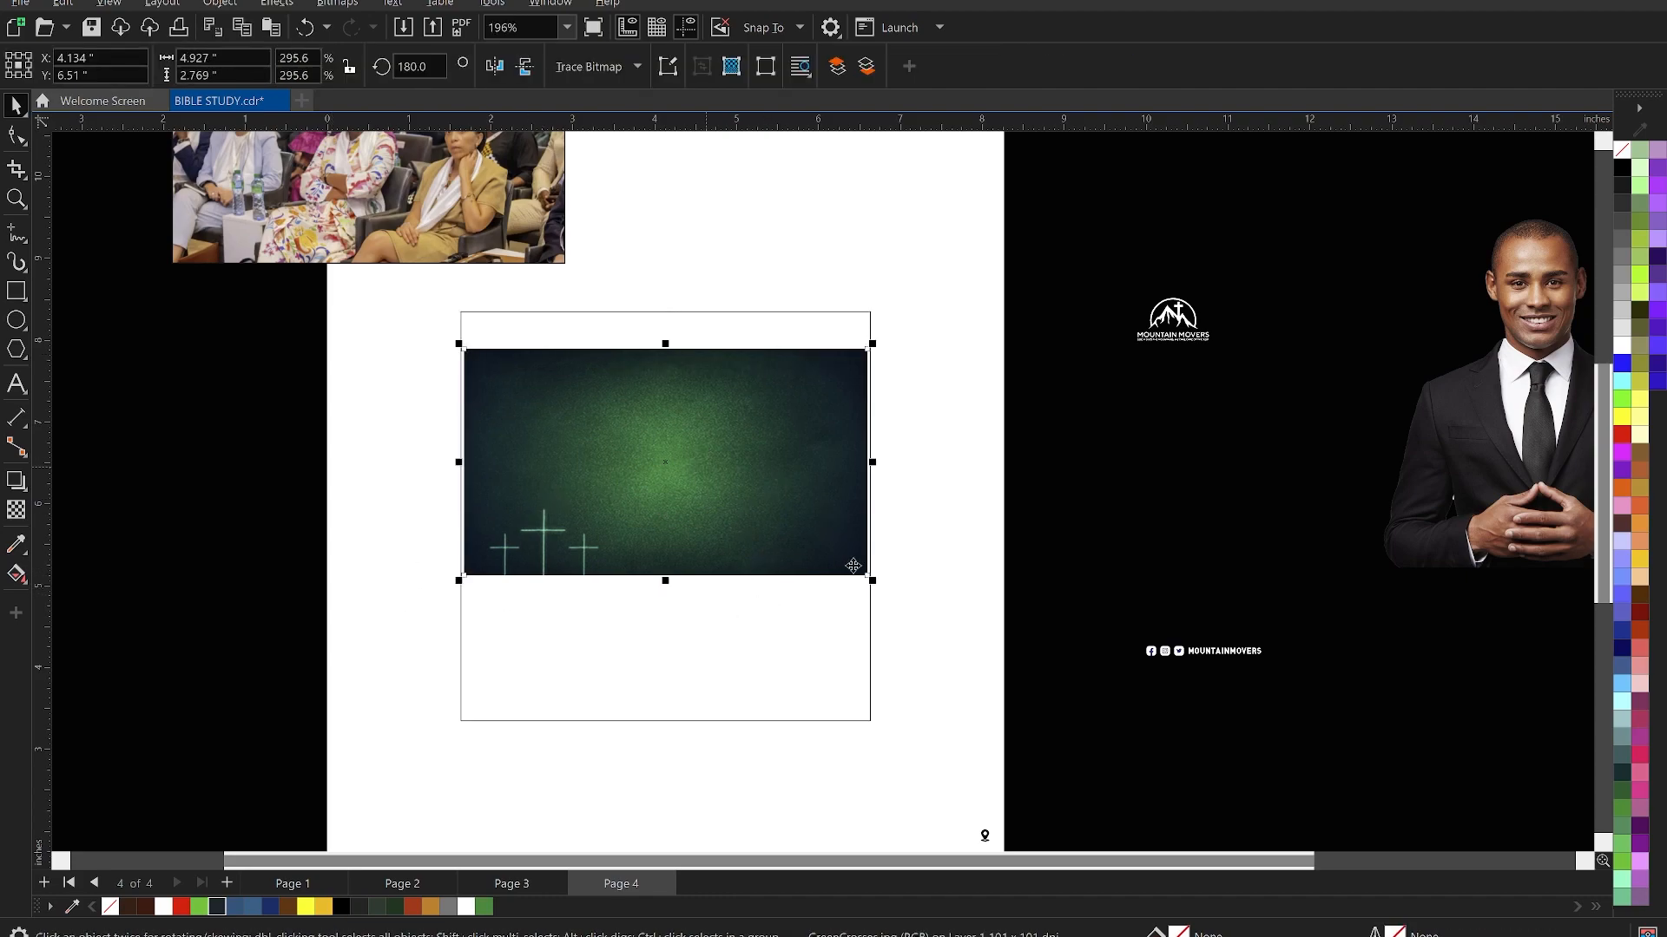
# - Enlarge the GreenCrosses image from its centre to about 5.2 inches wide and align its top edge with the square's
pyautogui.moveTo(872, 580); pyautogui.dragTo(884, 588)
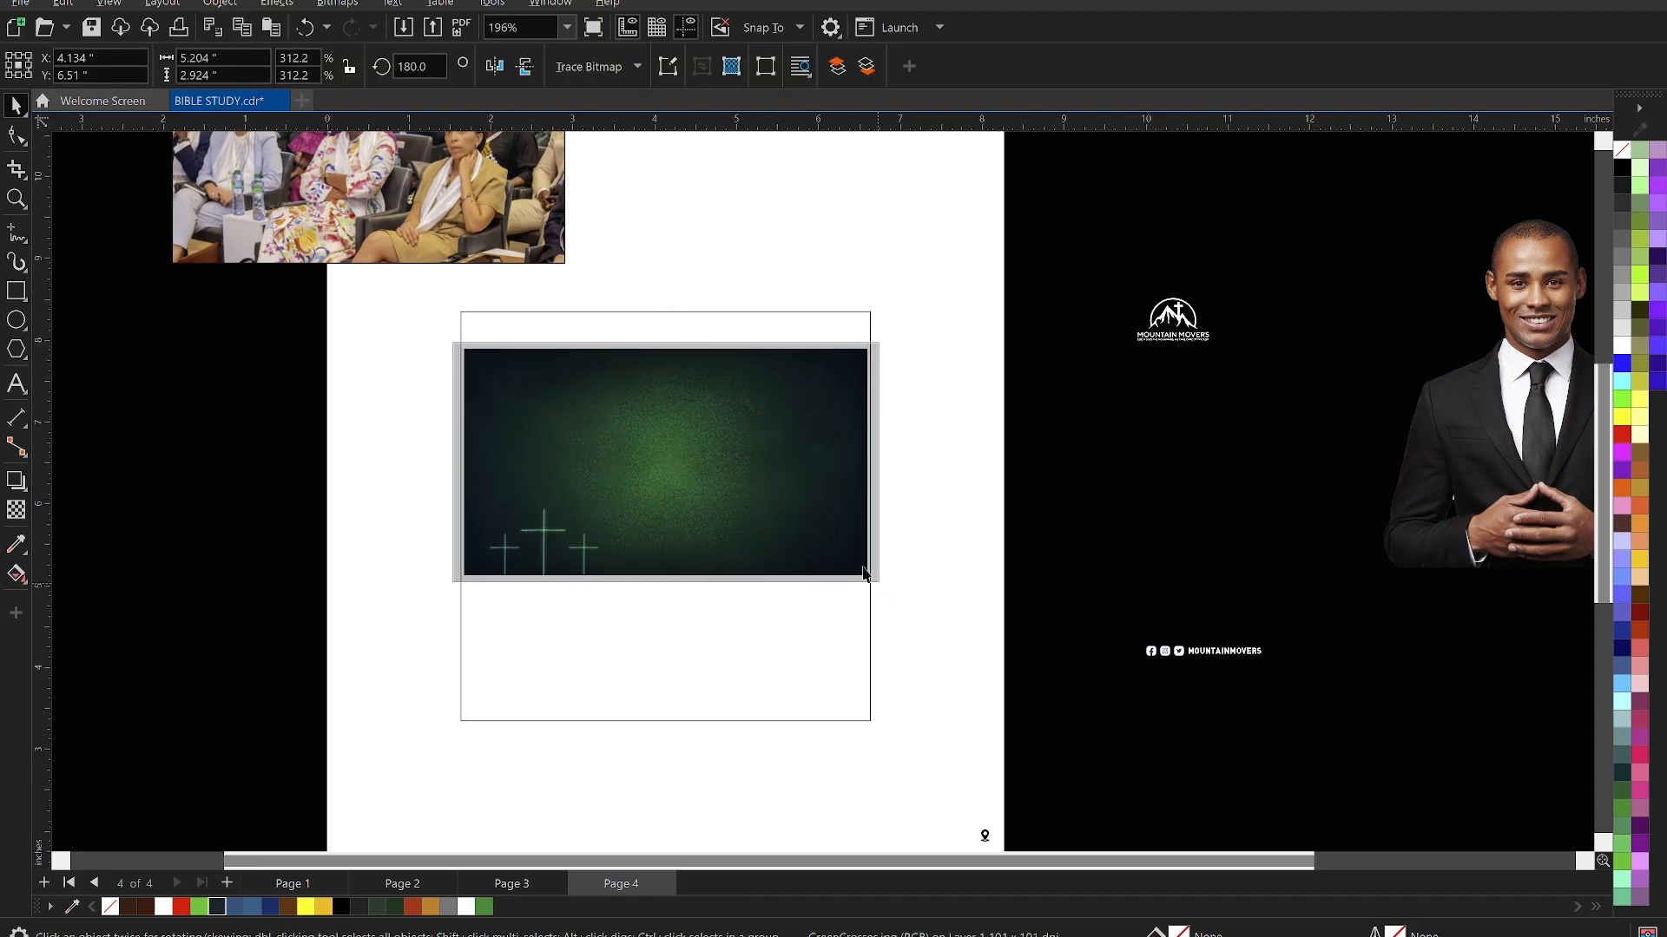
pyautogui.keyDown('shift'); pyautogui.click(720, 339); pyautogui.keyUp('shift')
pyautogui.press('t')
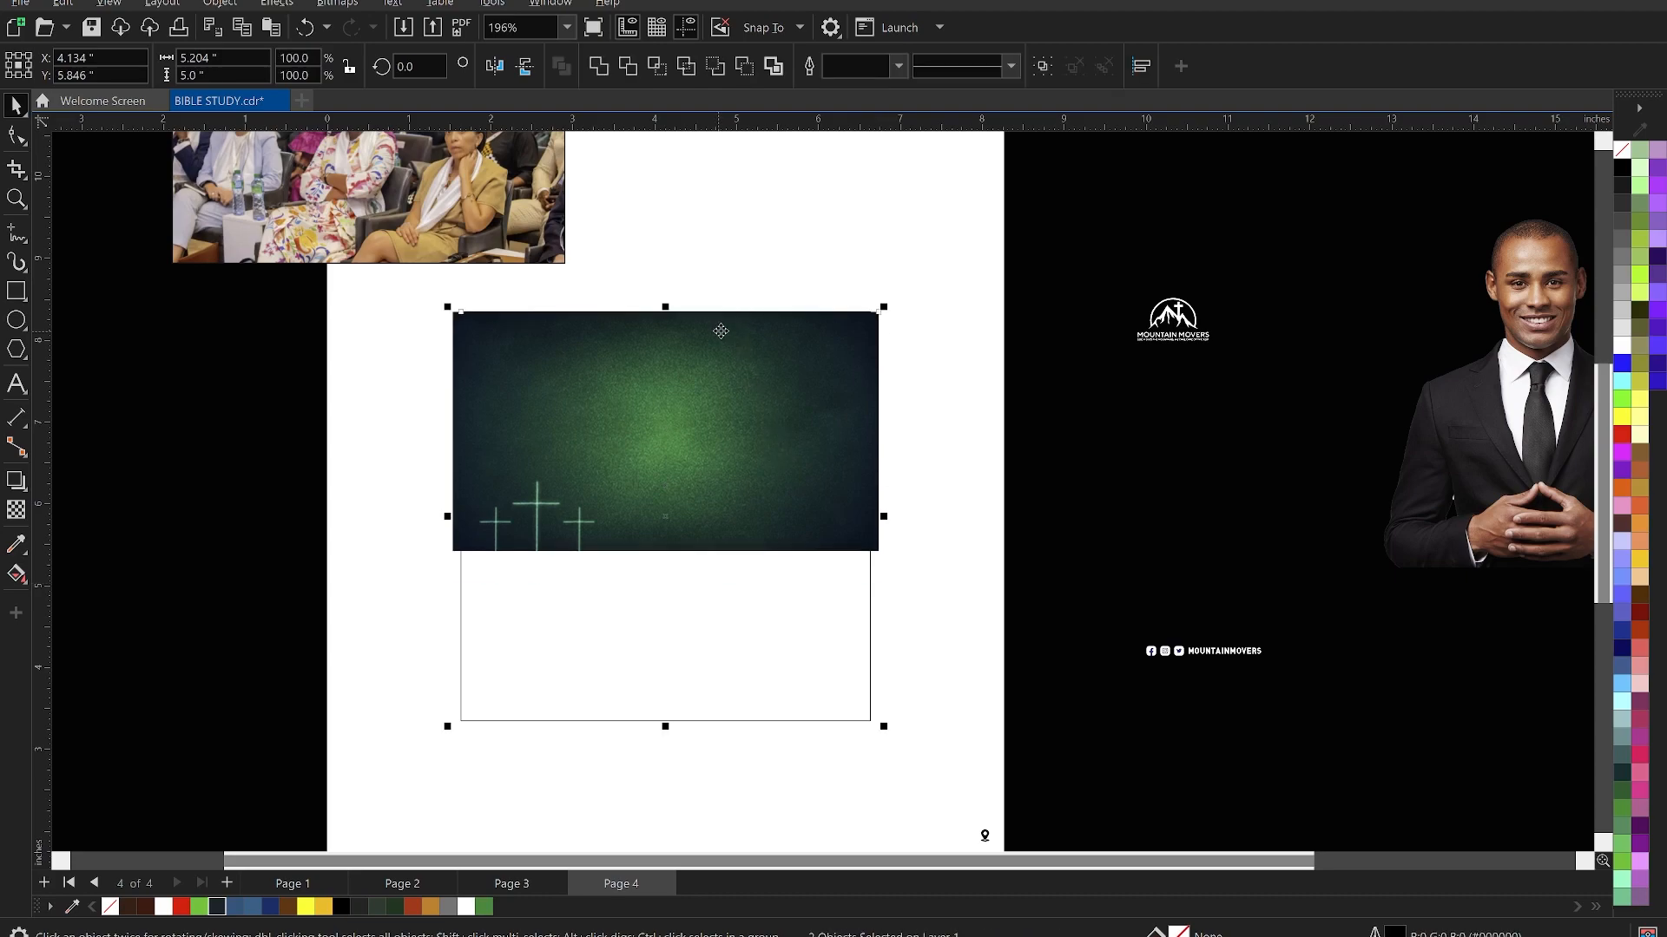
pyautogui.click(764, 257)
# - Enlarge the GreenCrosses image to about 5.58 inches wide, keeping its upper left corner fixed
pyautogui.click(750, 458)
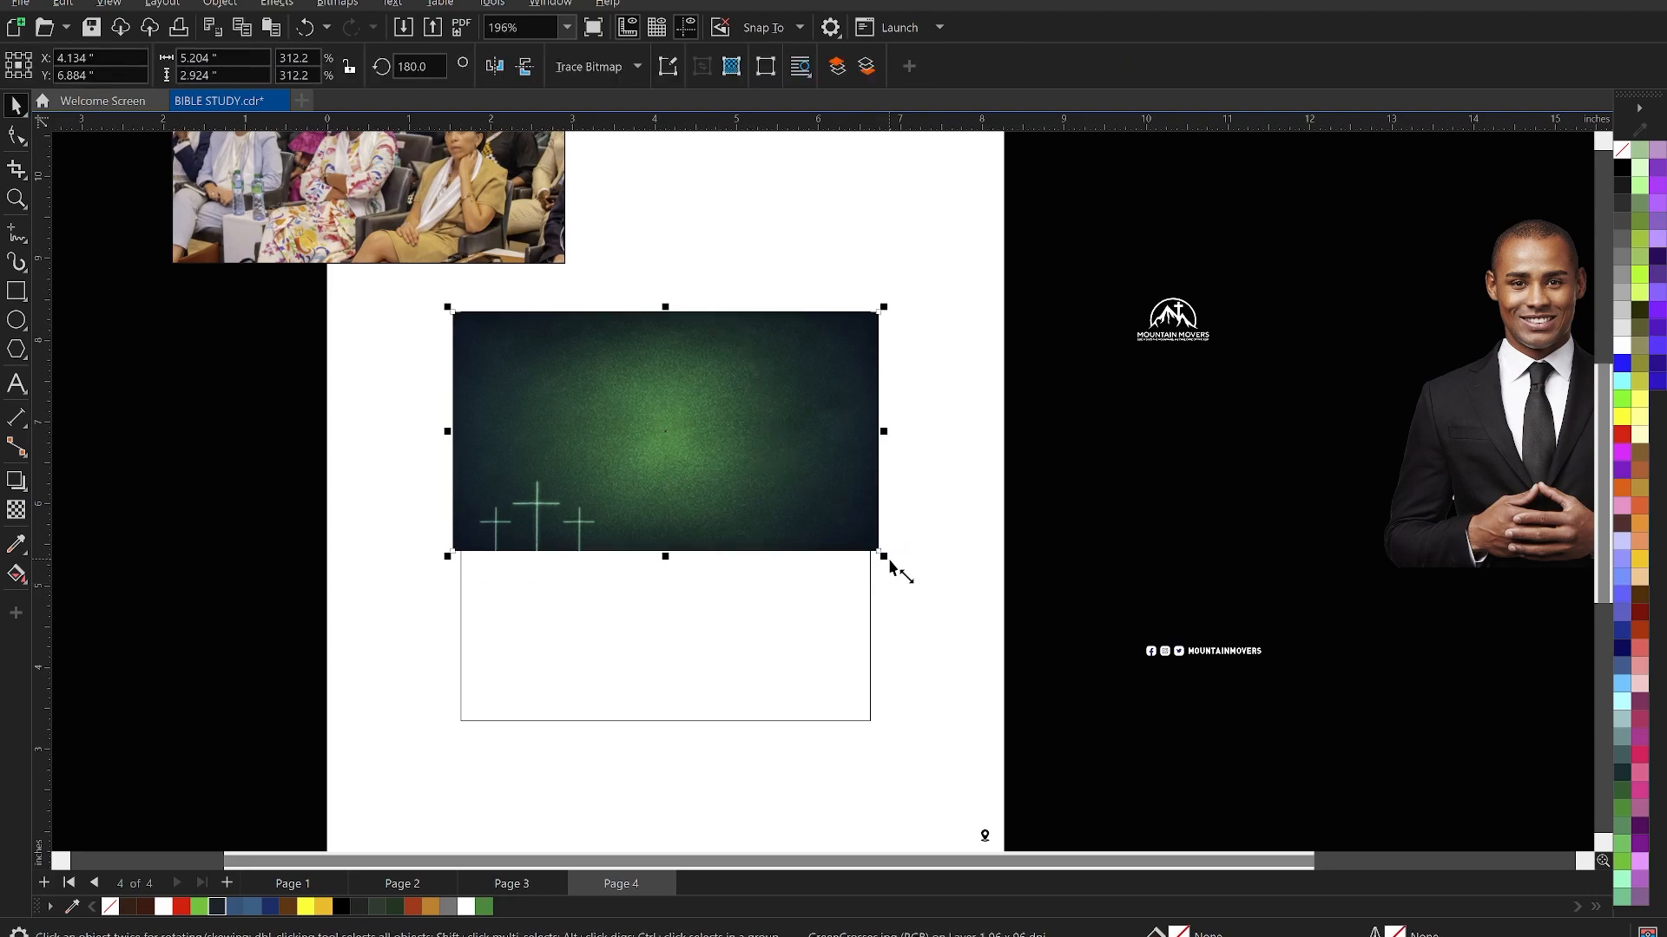
pyautogui.moveTo(887, 563); pyautogui.dragTo(914, 584)
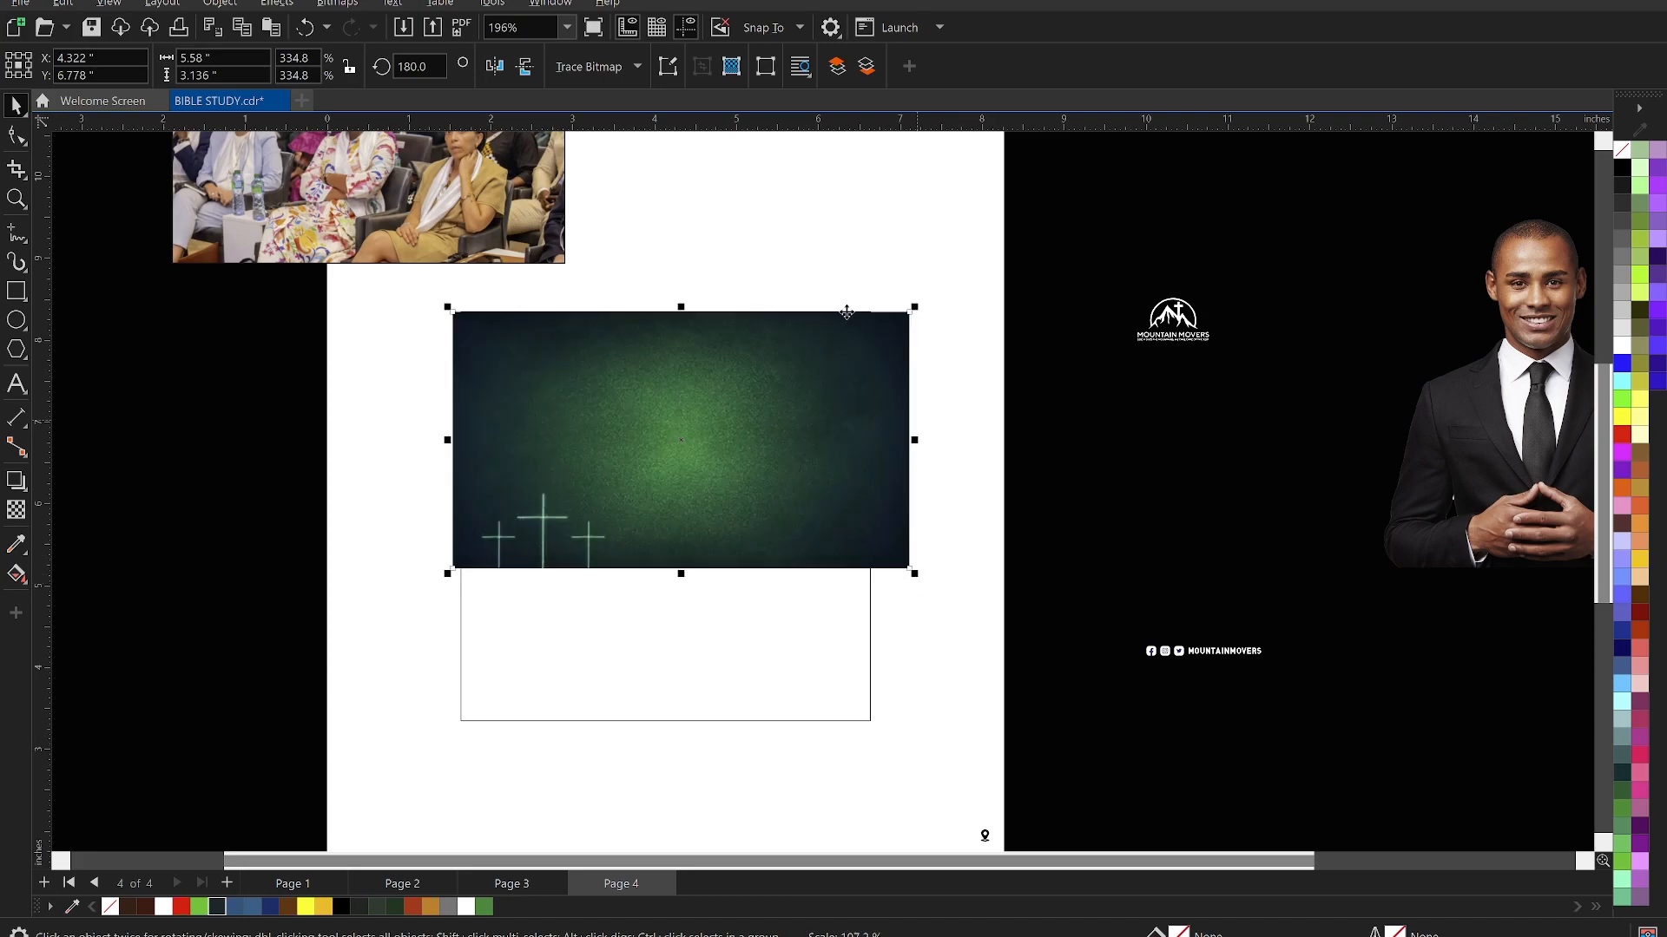
pyautogui.click(740, 230)
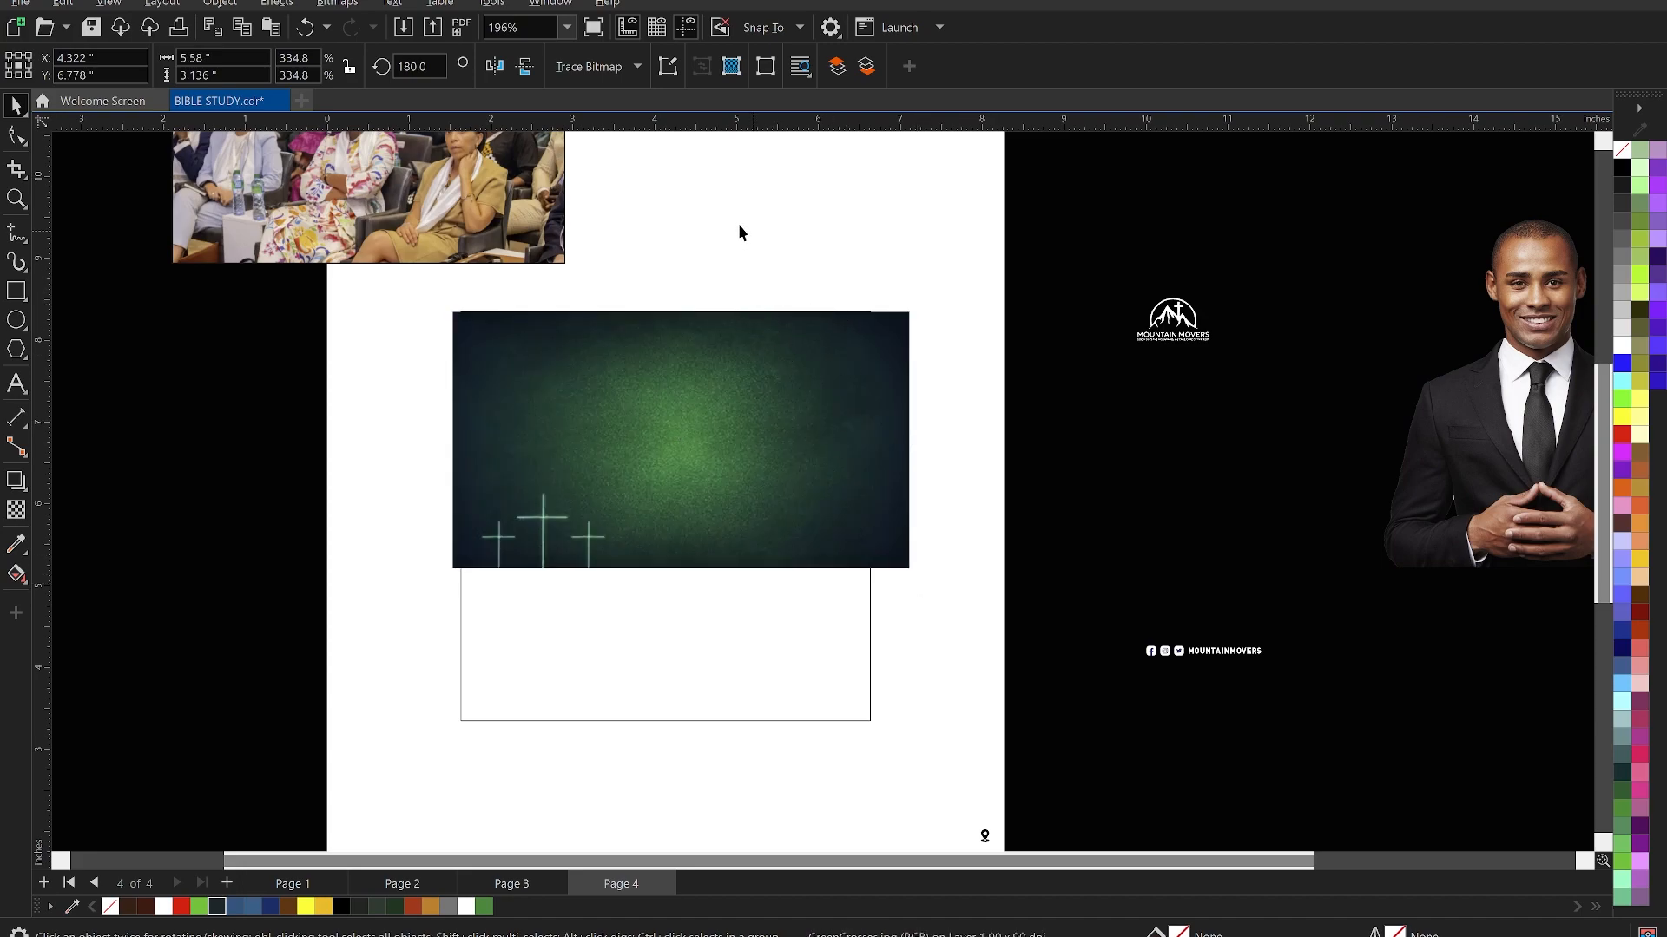
# - PowerClip the GreenCrosses image inside the square
pyautogui.scroll(-1, 767, 566)
pyautogui.rightClick(732, 451)
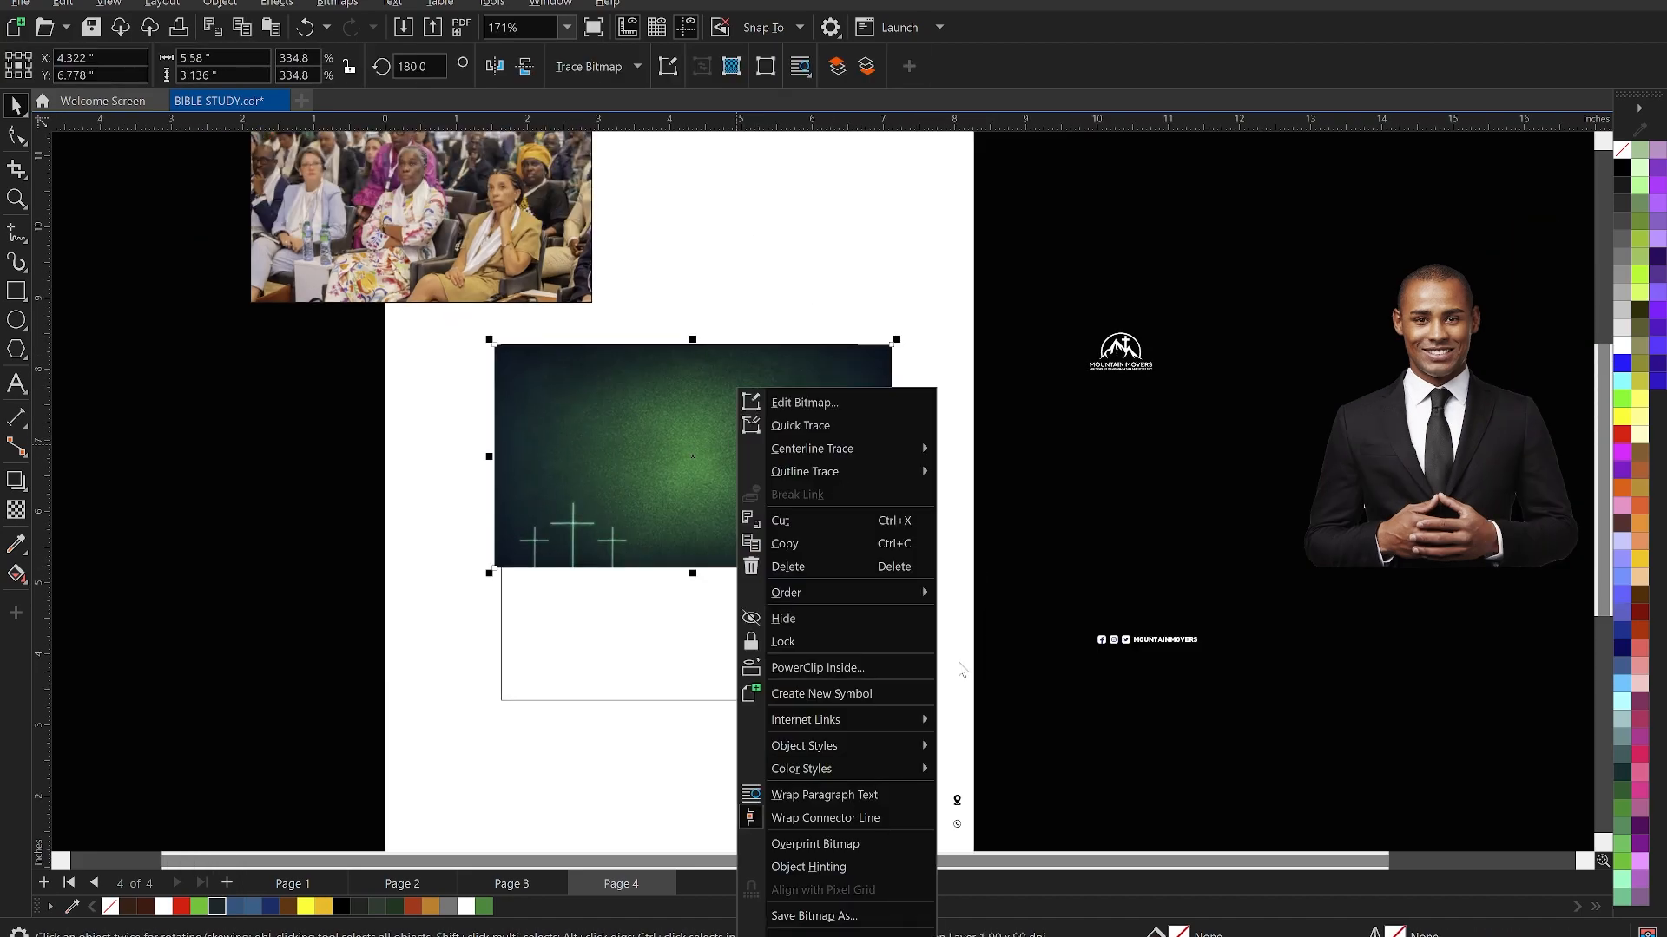
pyautogui.click(866, 666)
pyautogui.click(768, 663)
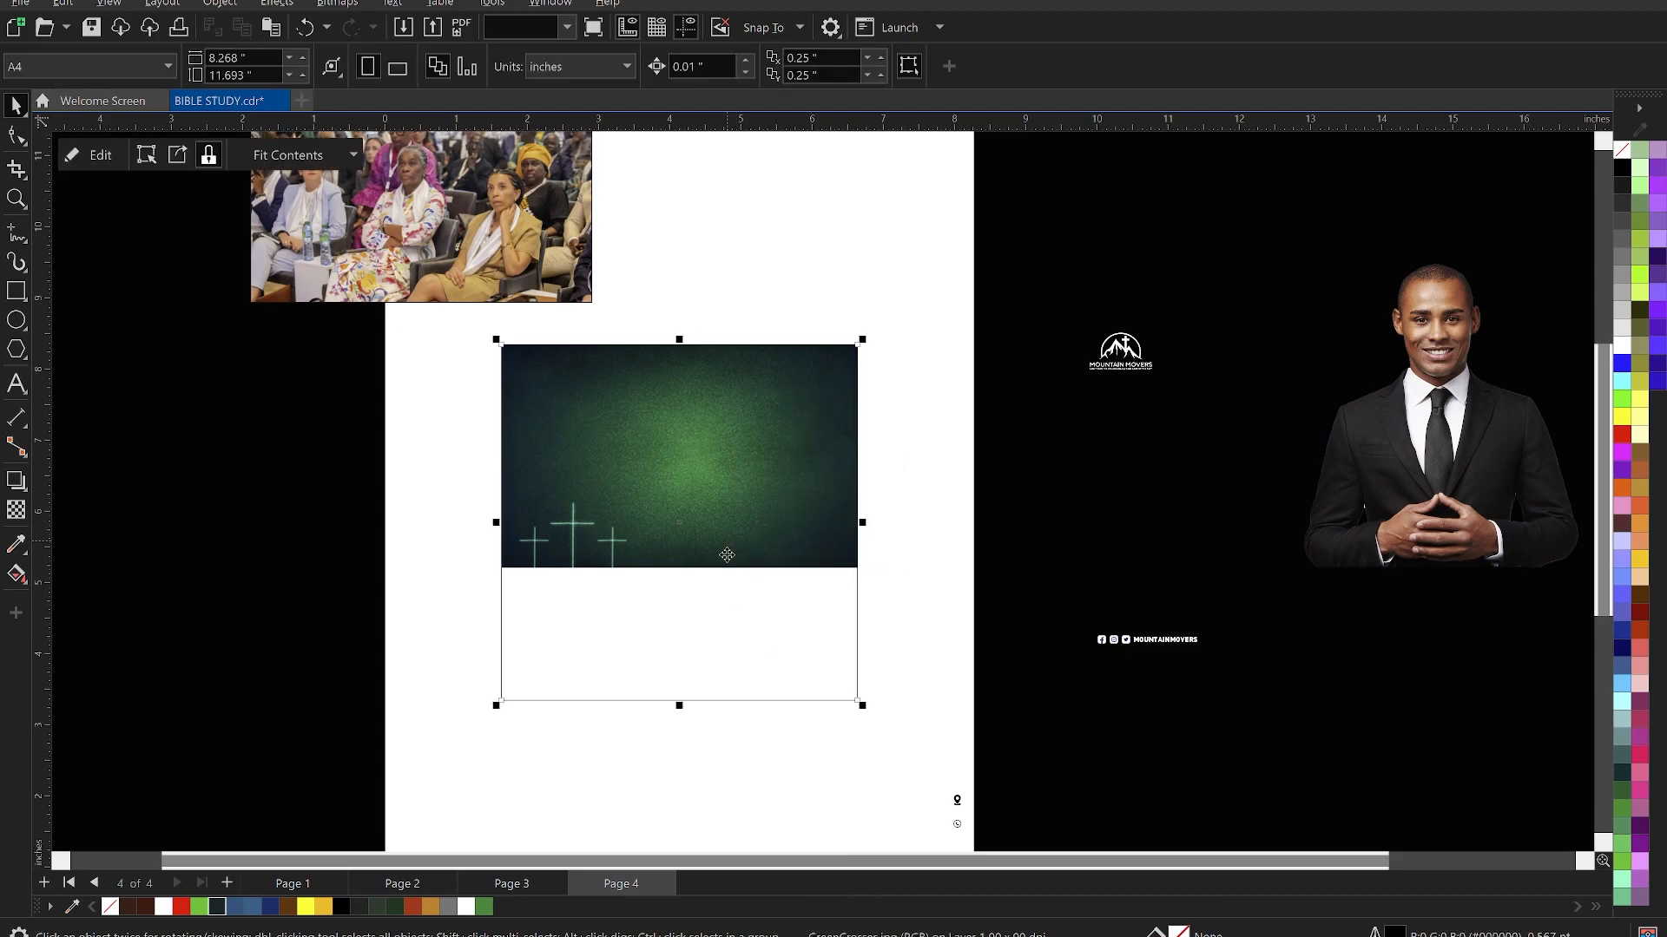
# - Place the crowd photo over the green background at the square's upper left corner and enlarge it to about 5.43 inches wide
pyautogui.scroll(-1, 727, 552)
pyautogui.scroll(1, 684, 380)
pyautogui.click(531, 221)
pyautogui.moveTo(494, 218); pyautogui.dragTo(743, 454)
pyautogui.moveTo(863, 560); pyautogui.dragTo(903, 599)
pyautogui.scroll(1, 841, 552)
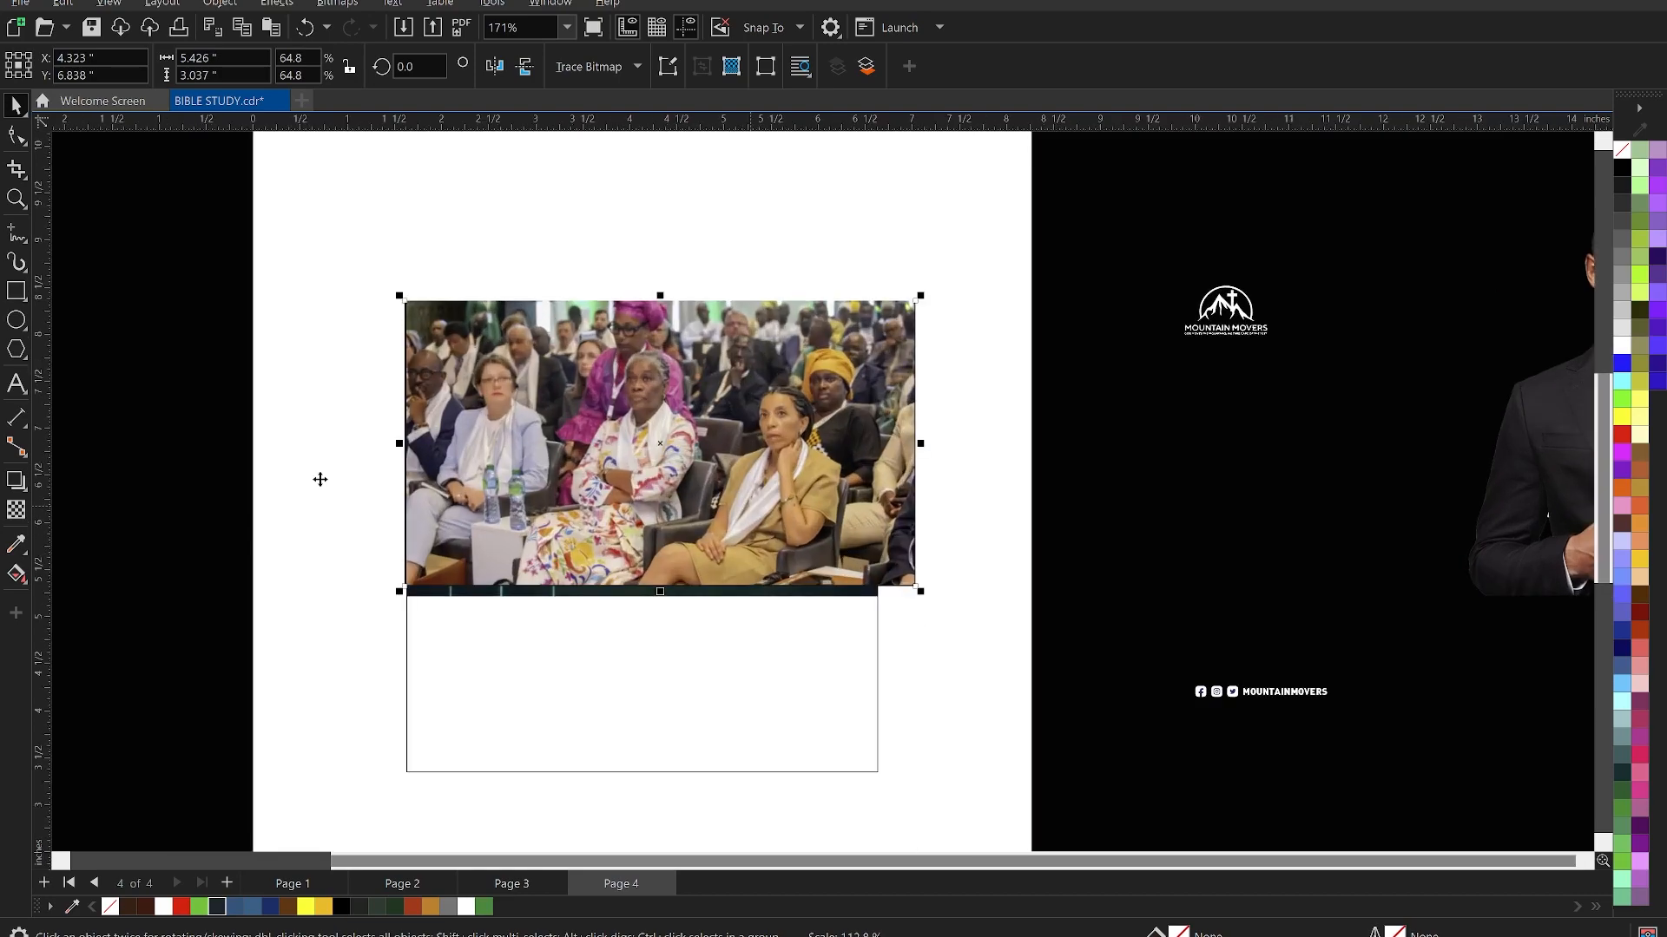
# - Fade the lower edge of the crowd photo into the green background with a vertical fountain transparency
pyautogui.click(16, 511)
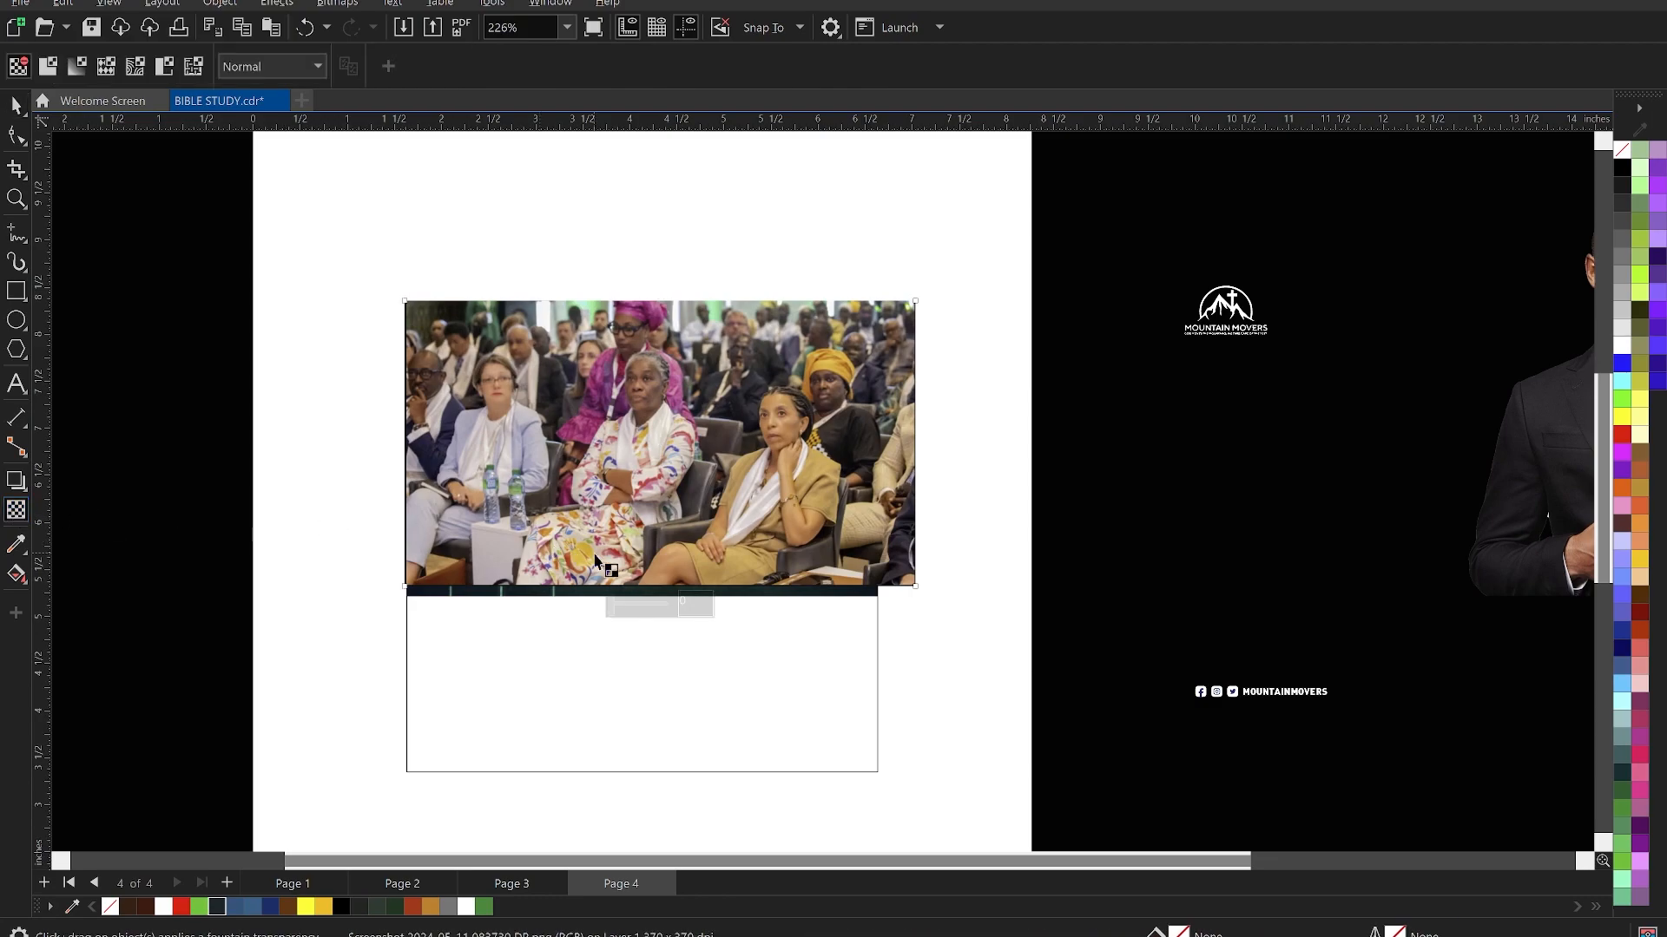
pyautogui.moveTo(645, 536)
pyautogui.mouseDown()
pyautogui.moveTo(653, 590)
pyautogui.moveTo(642, 506)
pyautogui.mouseUp()
pyautogui.press('space')
pyautogui.click(756, 231)
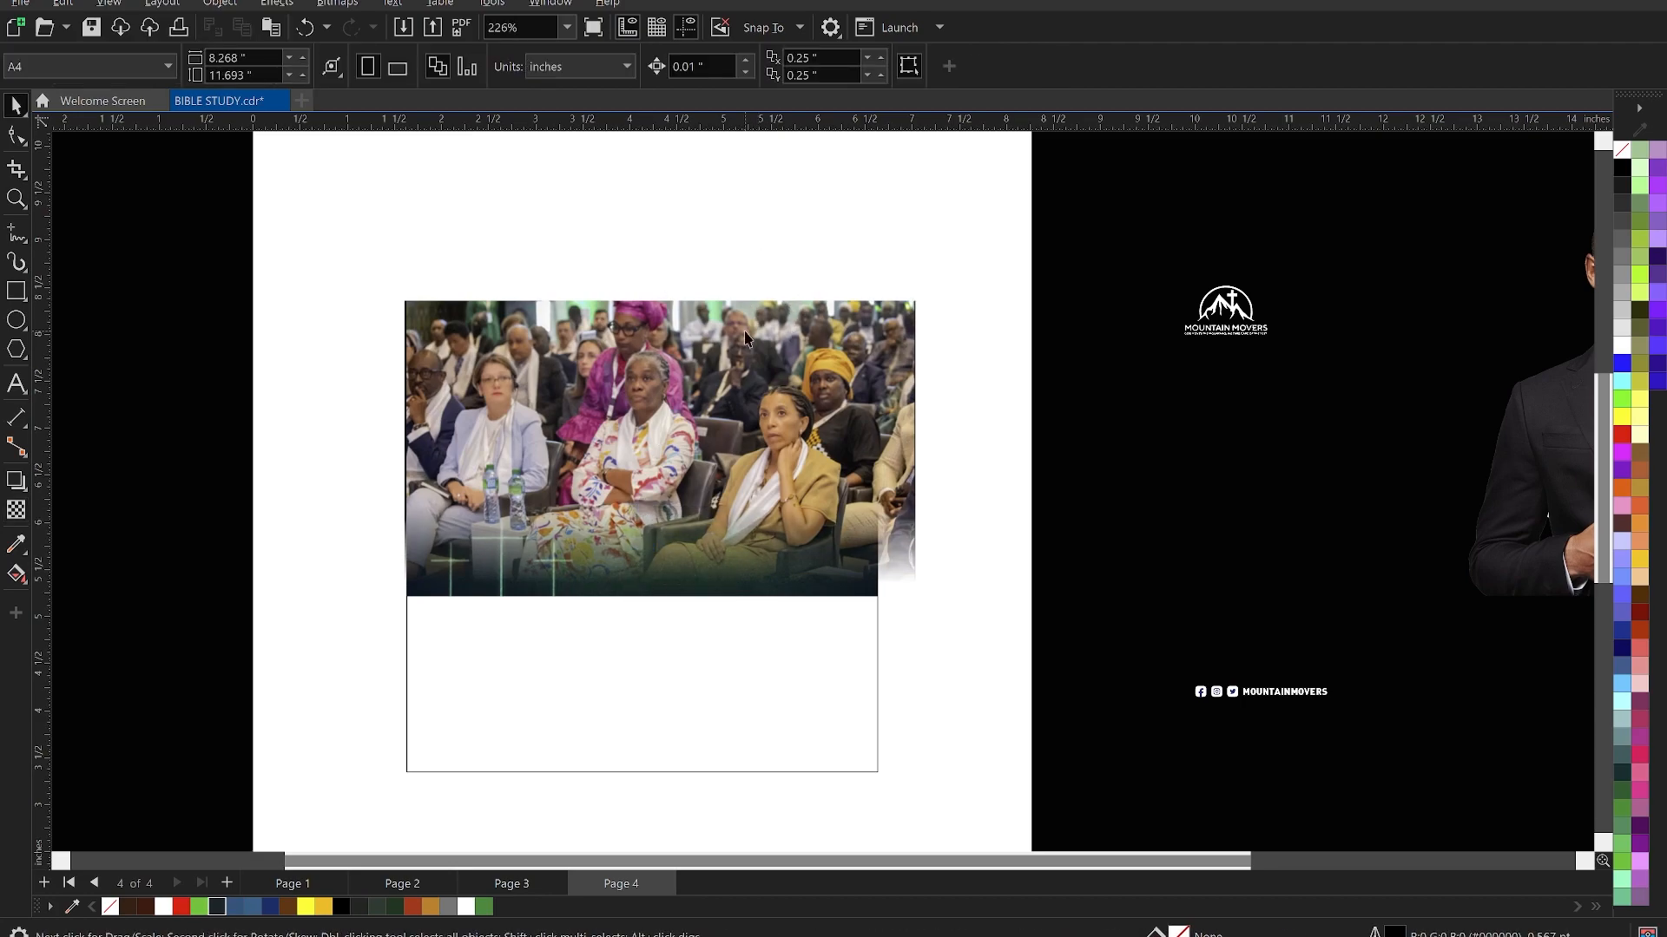
# - Convert the faded crowd photo to a 500 dpi Grayscale (8-bit) bitmap with anti-aliasing and a transparent background
pyautogui.click(710, 432)
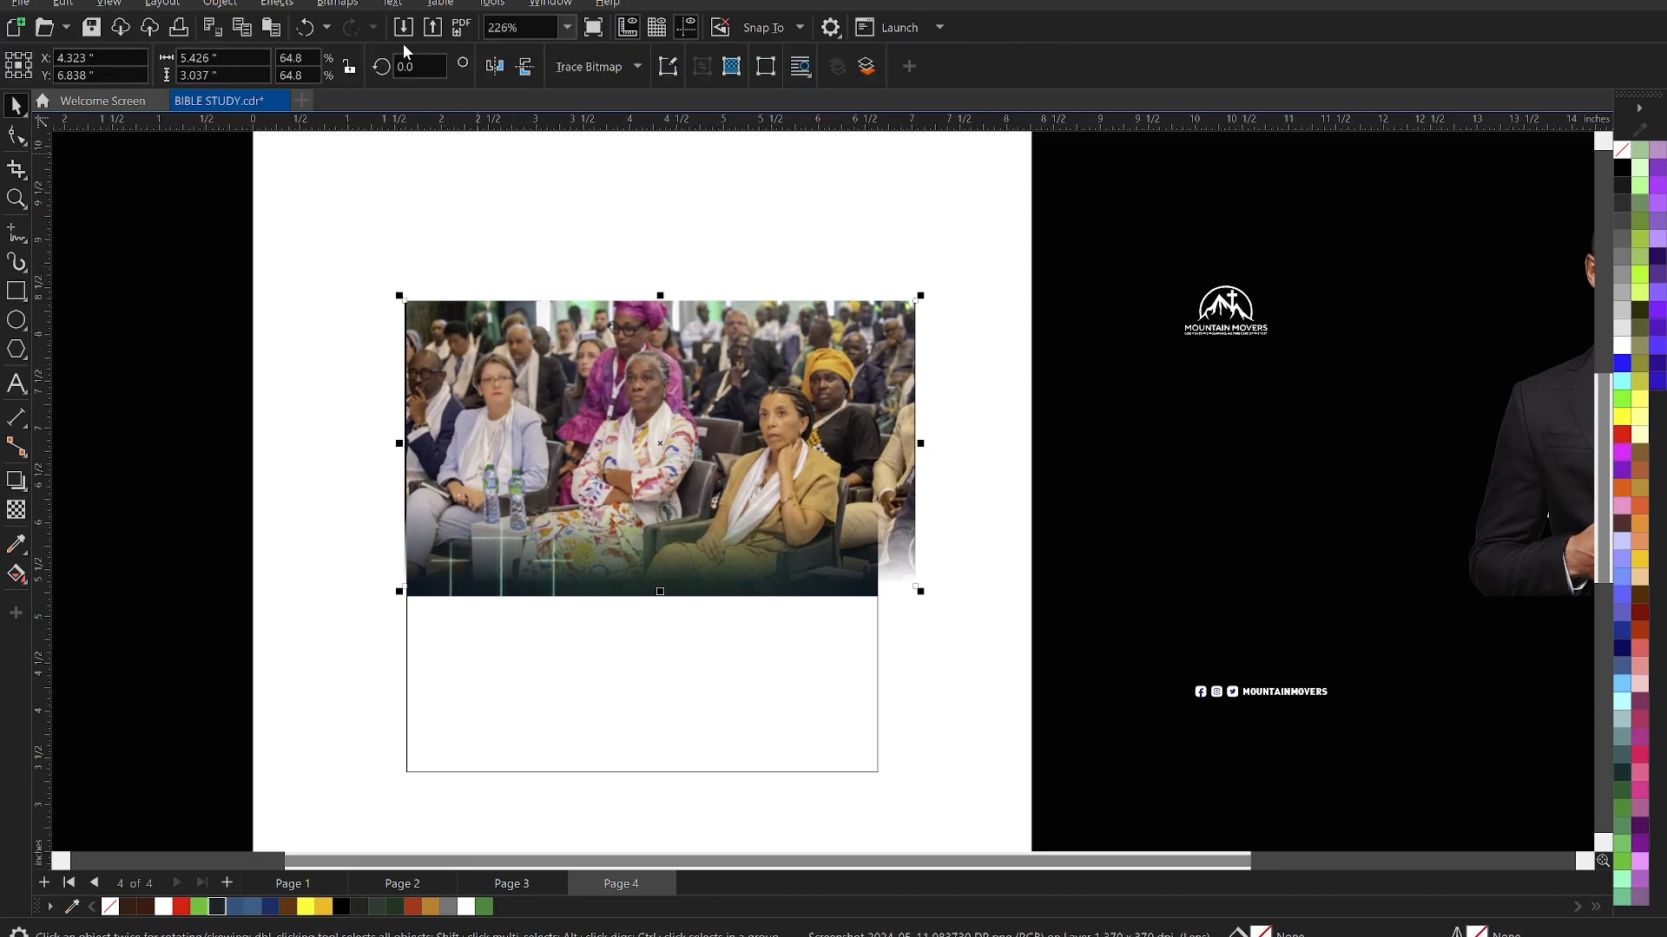
pyautogui.click(338, 3)
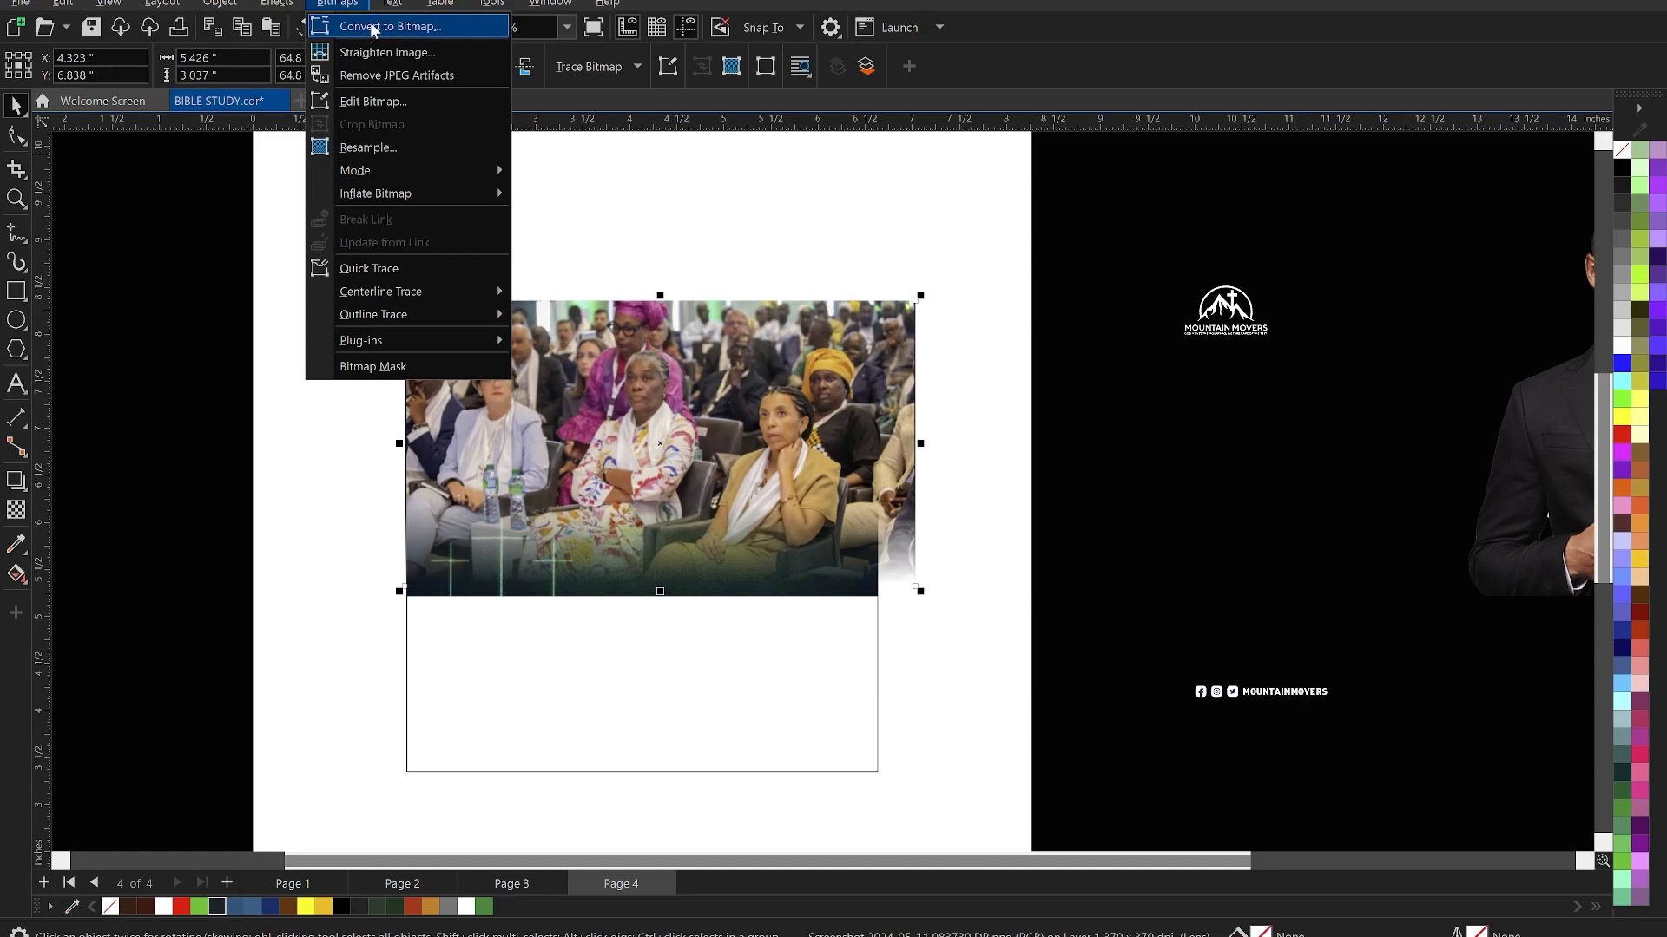
pyautogui.click(355, 34)
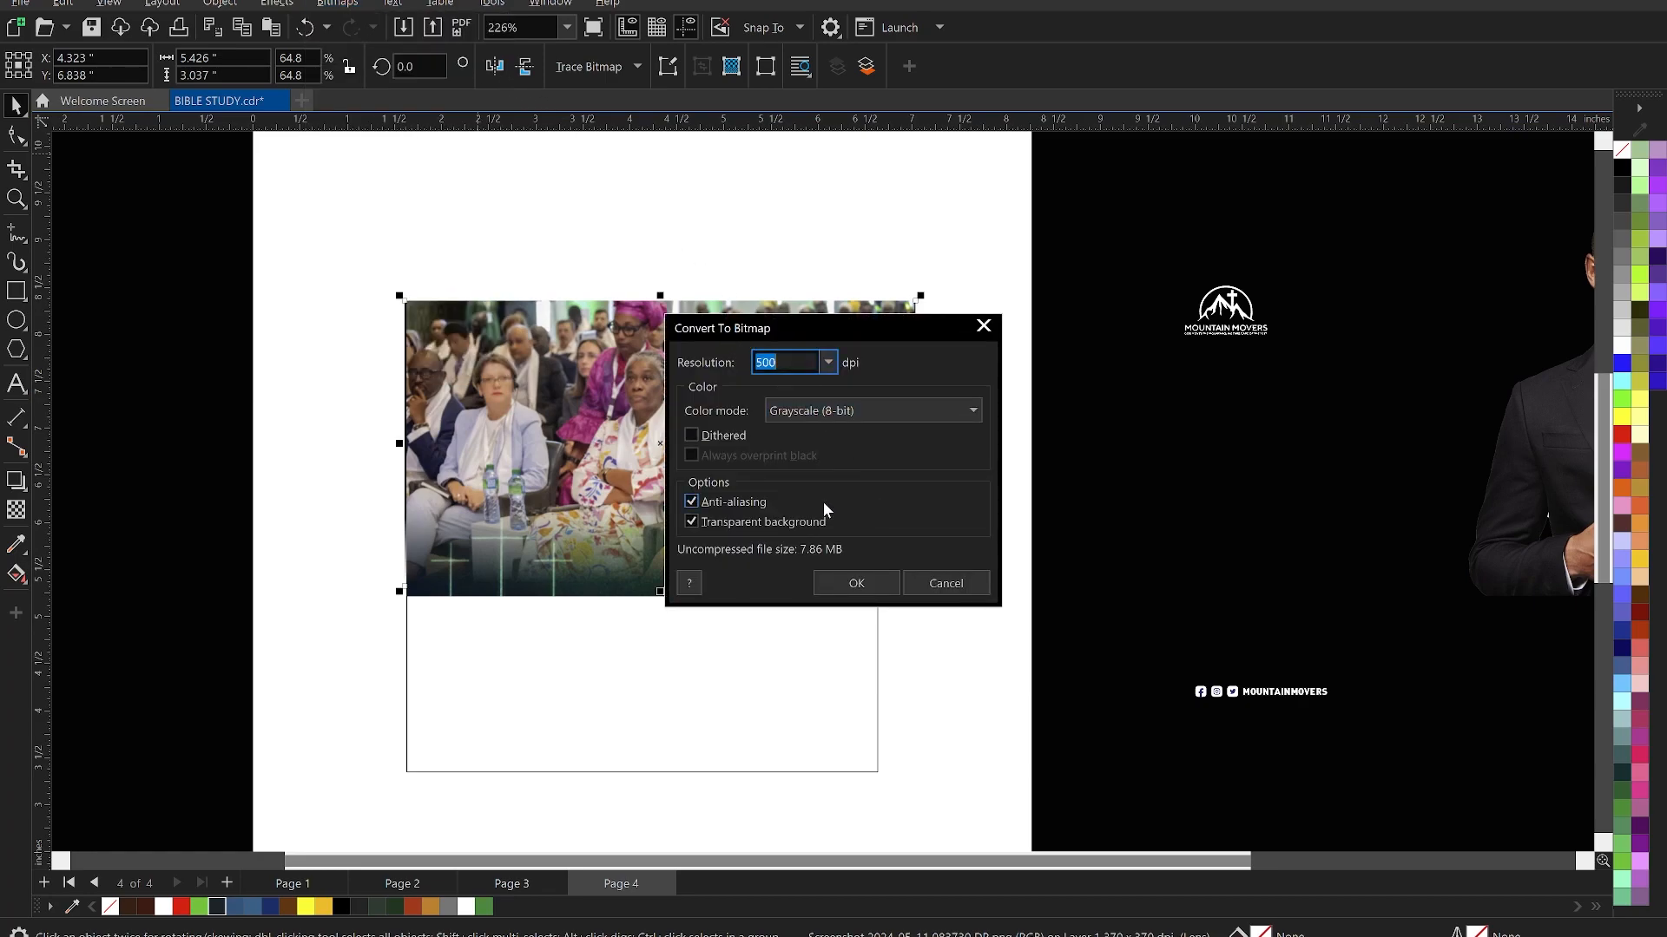
pyautogui.click(856, 583)
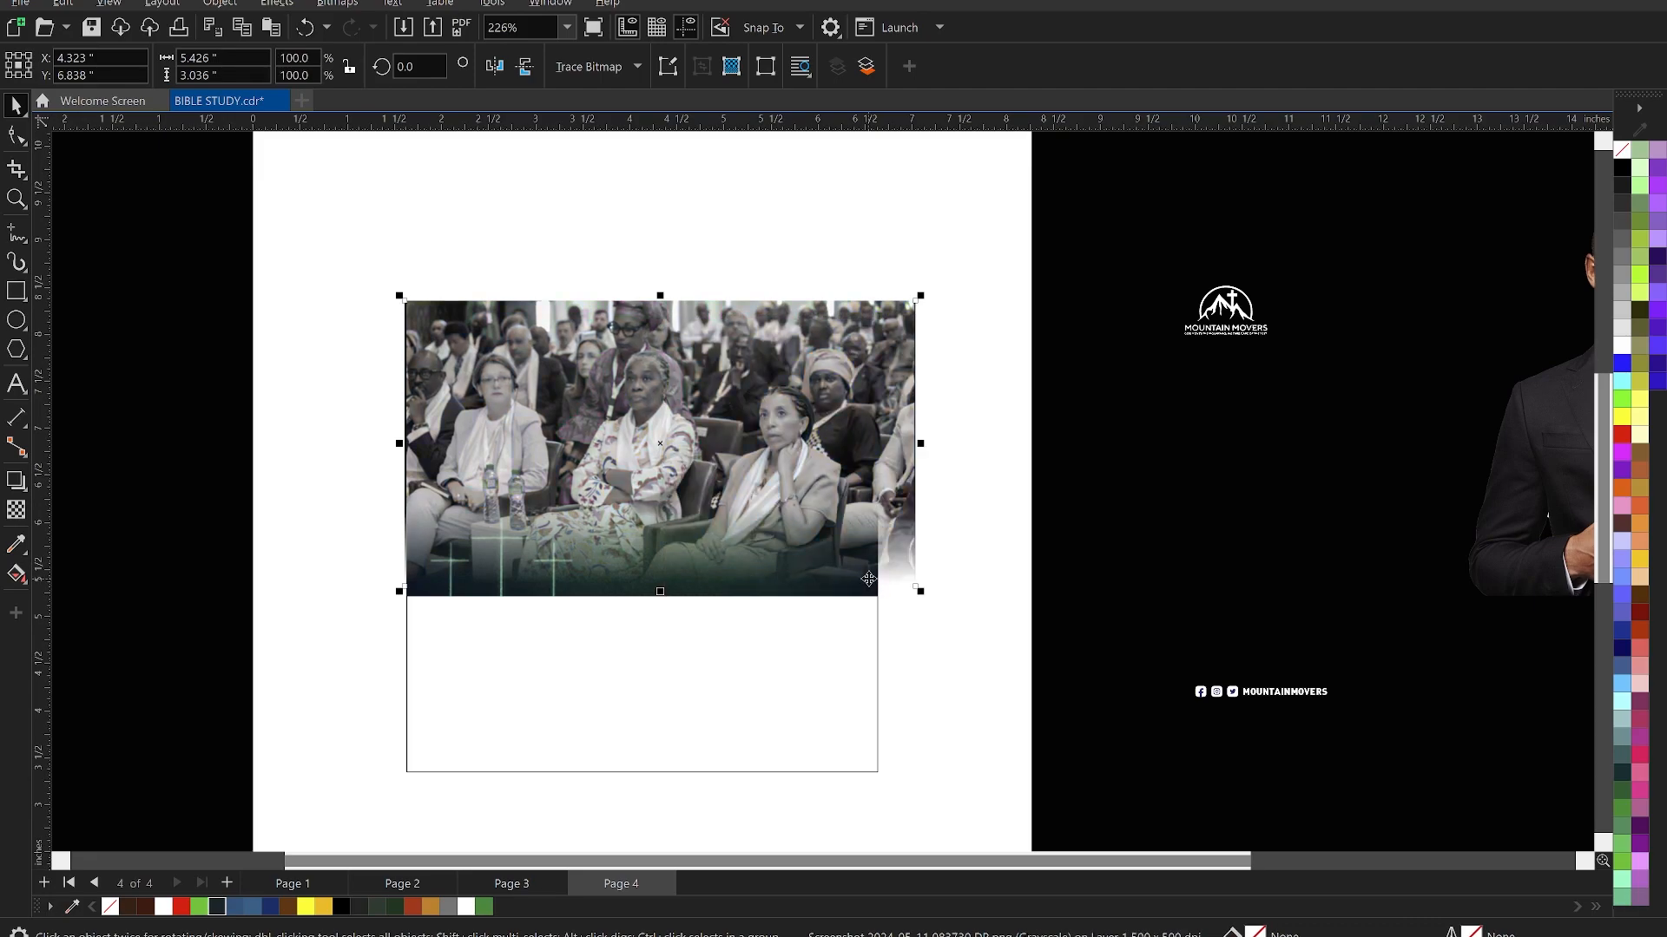
# - Set the grayscale crowd photo's transparency merge mode to Soft Light
pyautogui.click(17, 509)
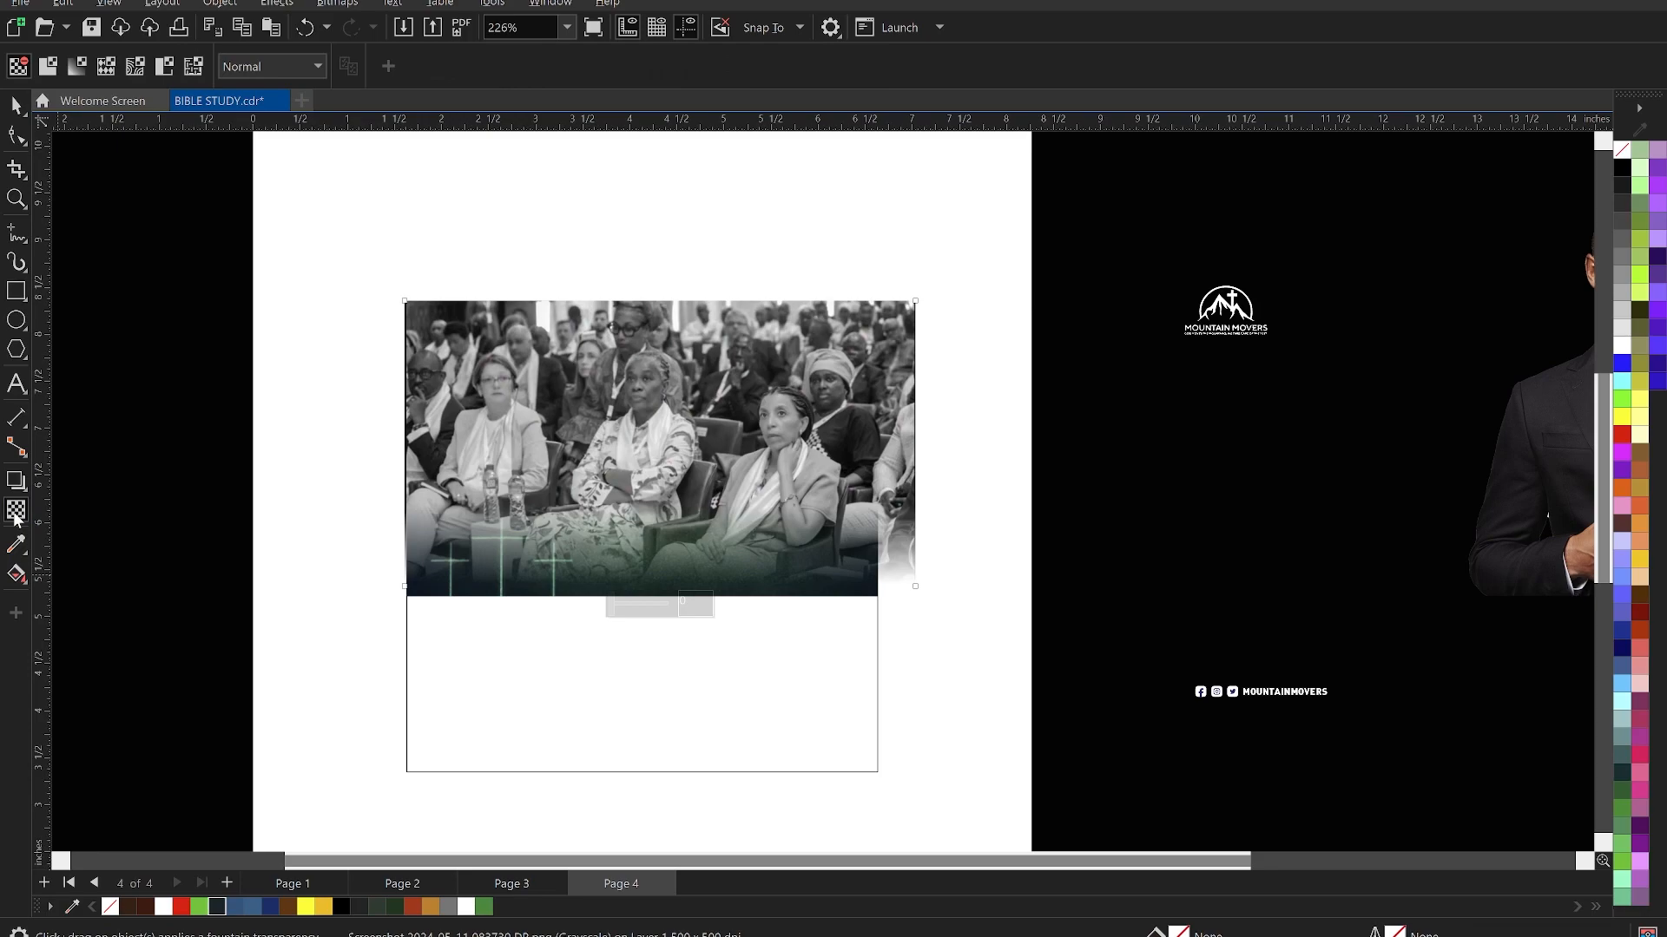
pyautogui.click(293, 66)
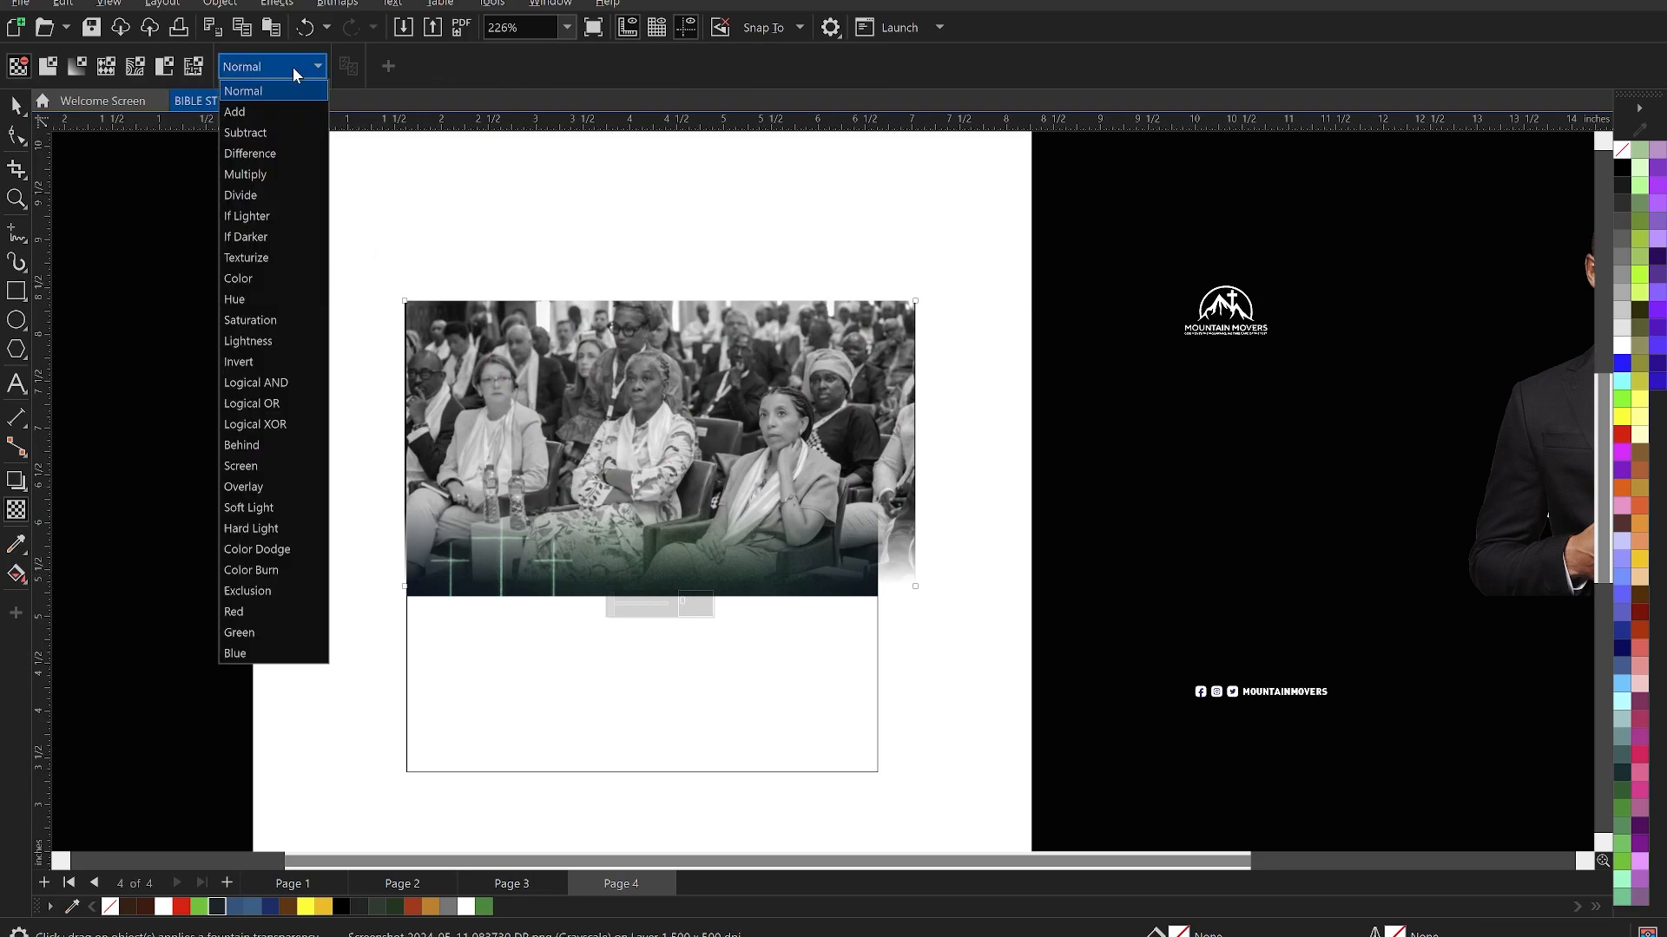
pyautogui.click(273, 507)
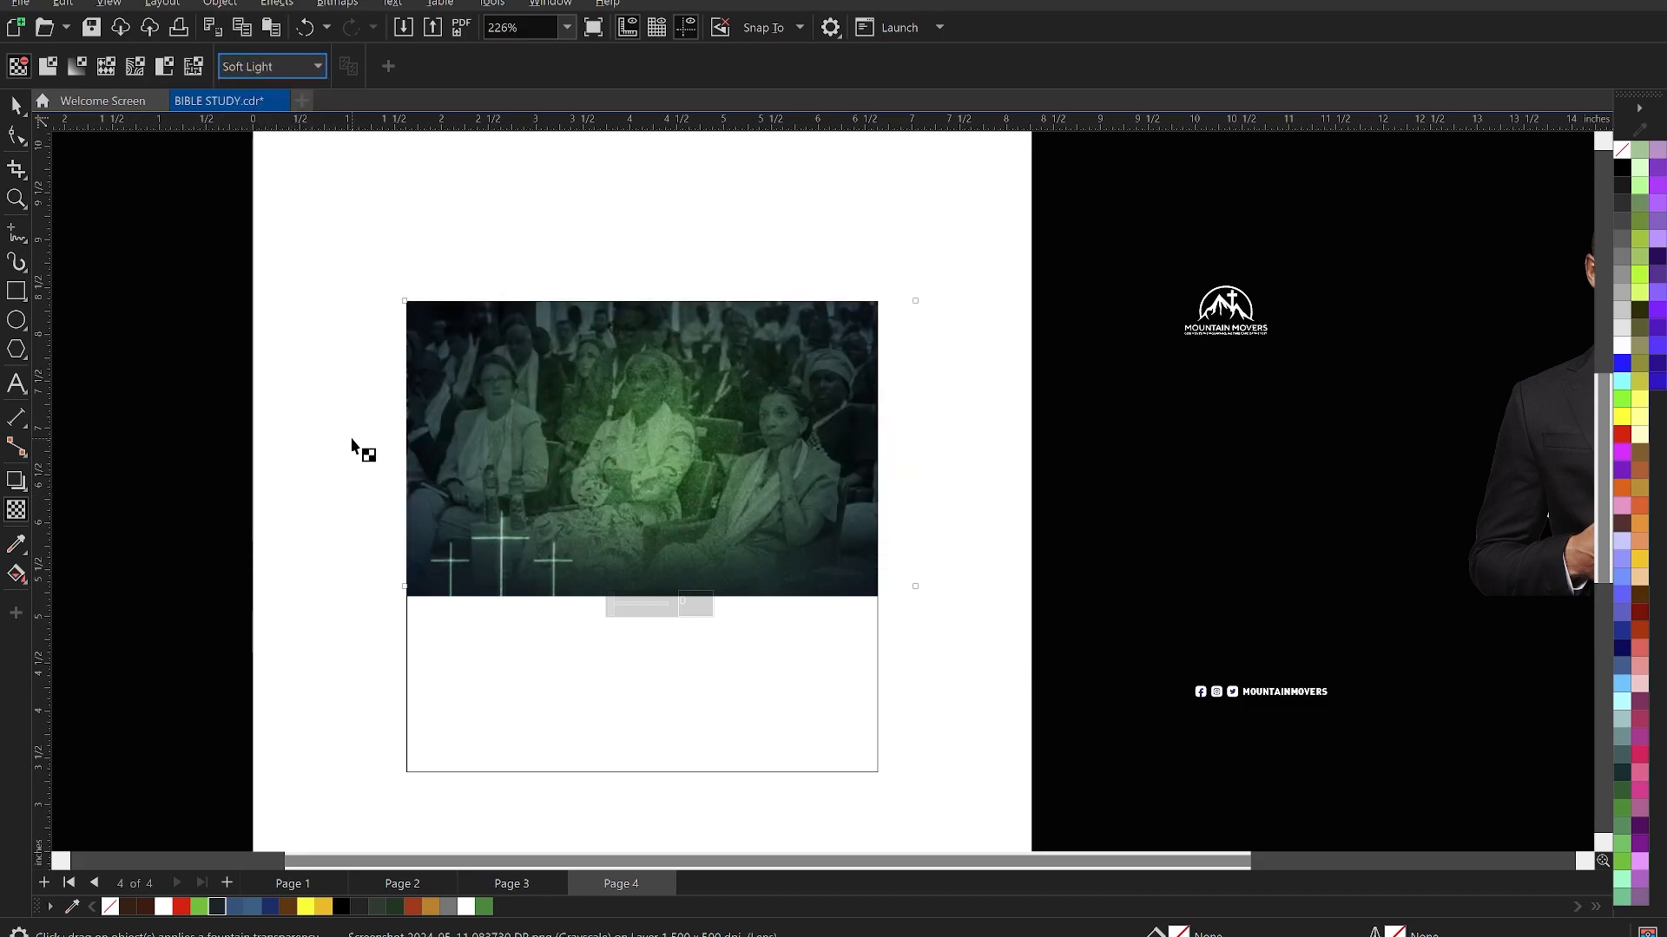
# - Try the Multiply and Add merge modes on the crowd photo and return it to Soft Light
pyautogui.click(274, 65)
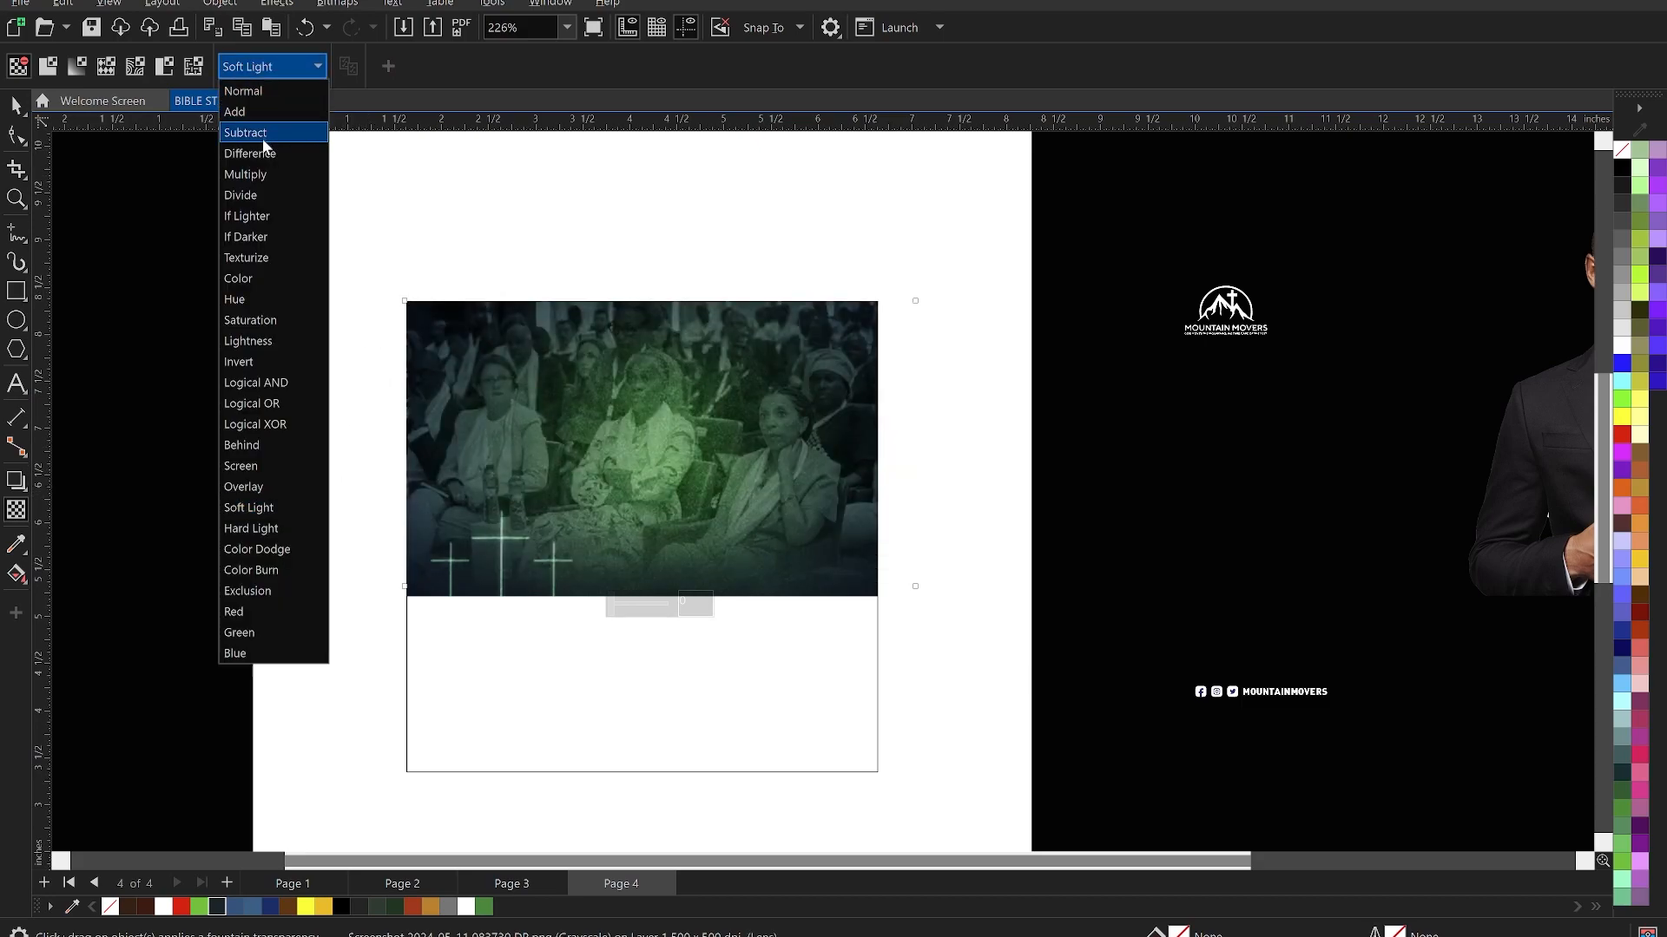
pyautogui.click(253, 172)
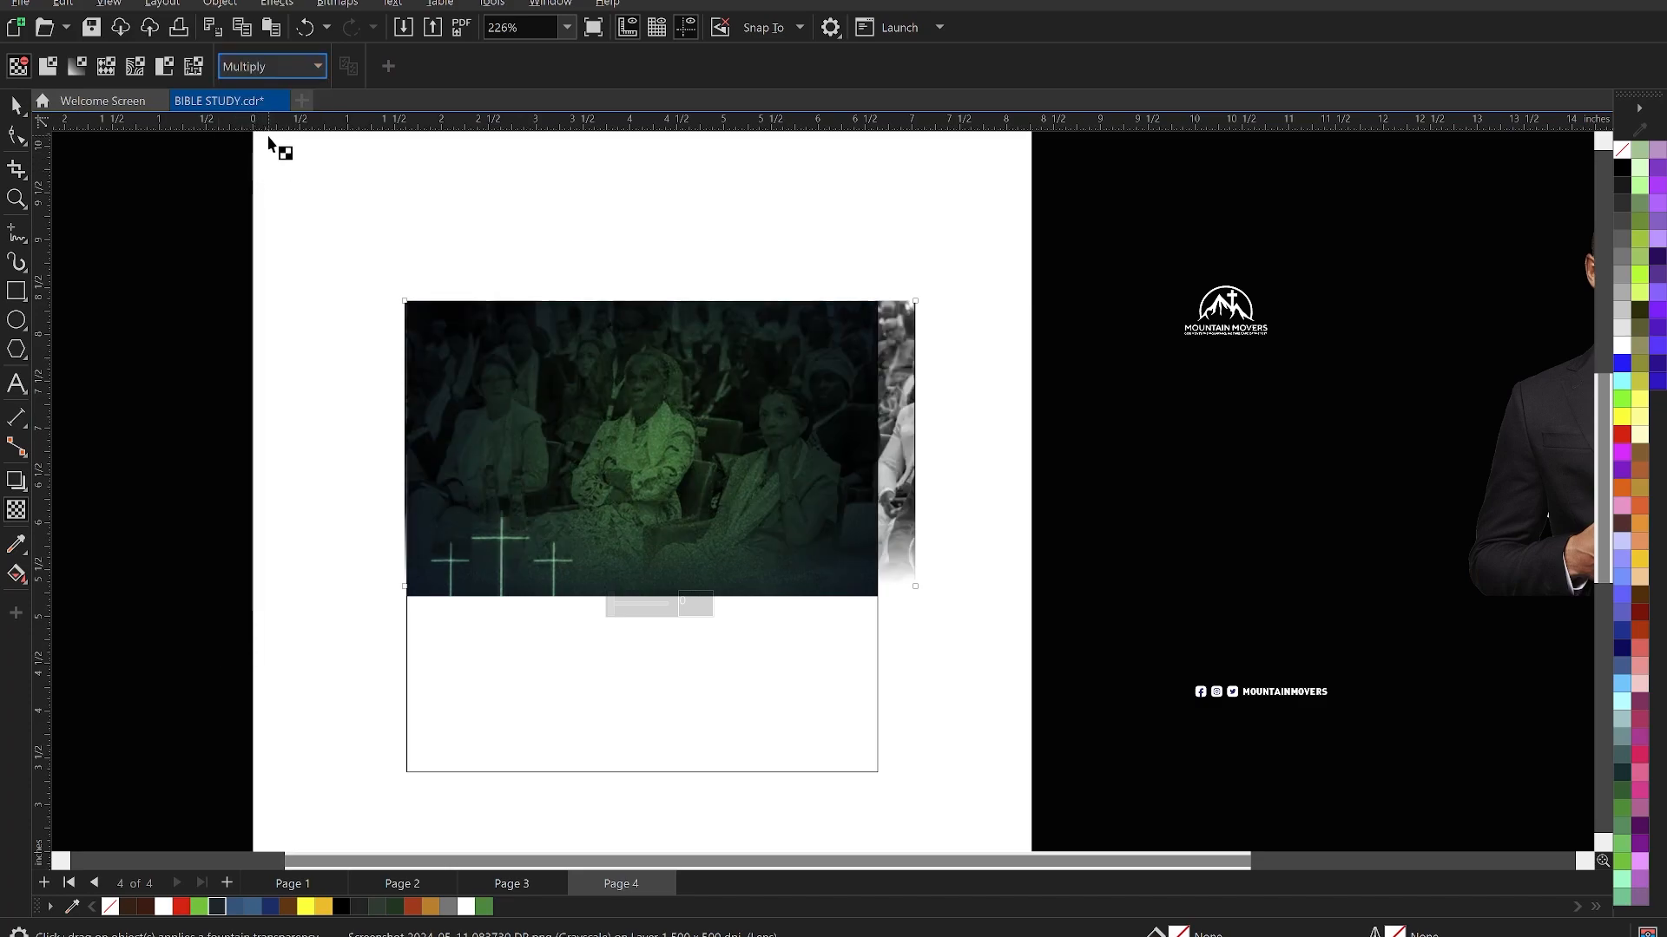
pyautogui.click(264, 70)
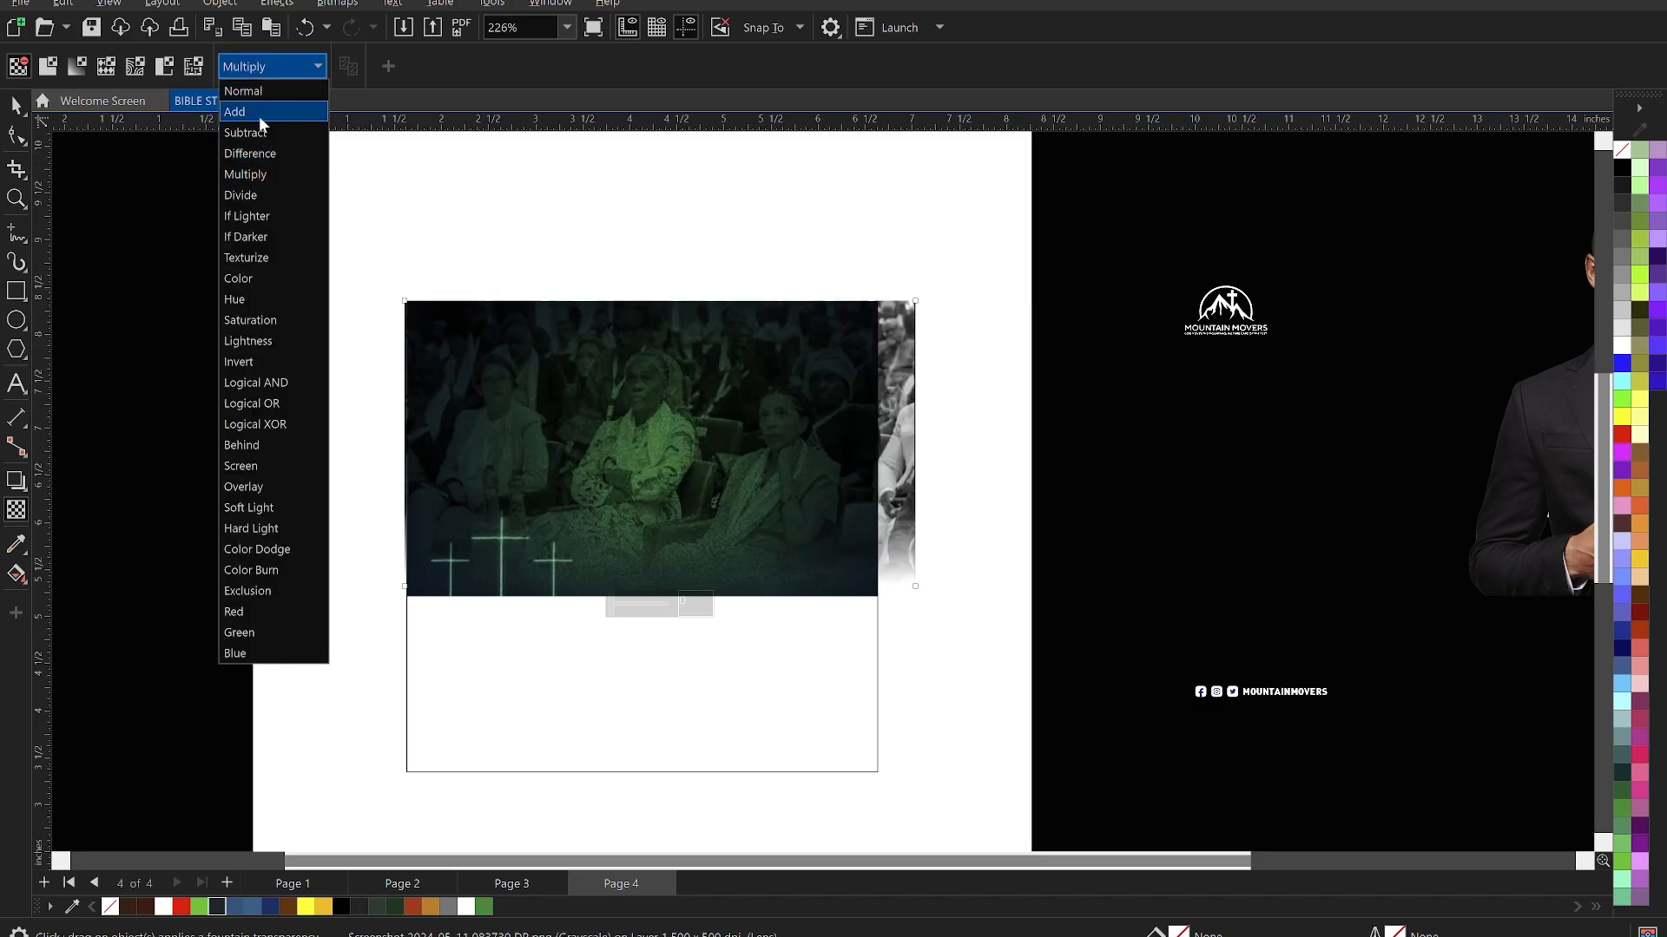
pyautogui.click(259, 114)
pyautogui.click(274, 69)
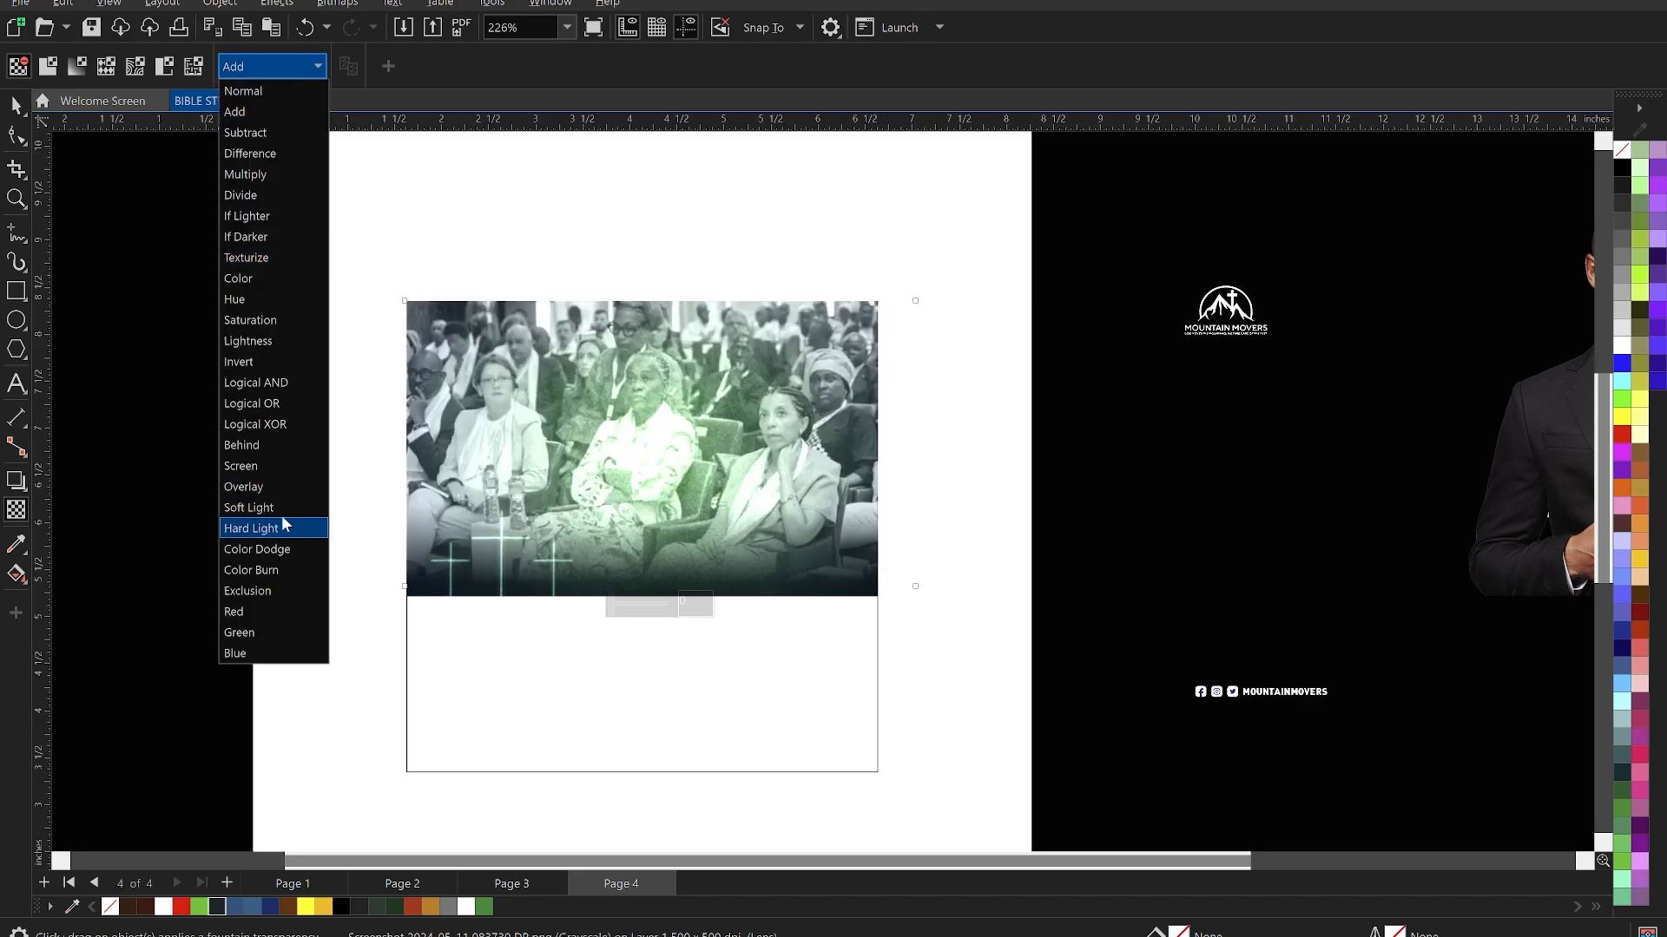
pyautogui.click(254, 507)
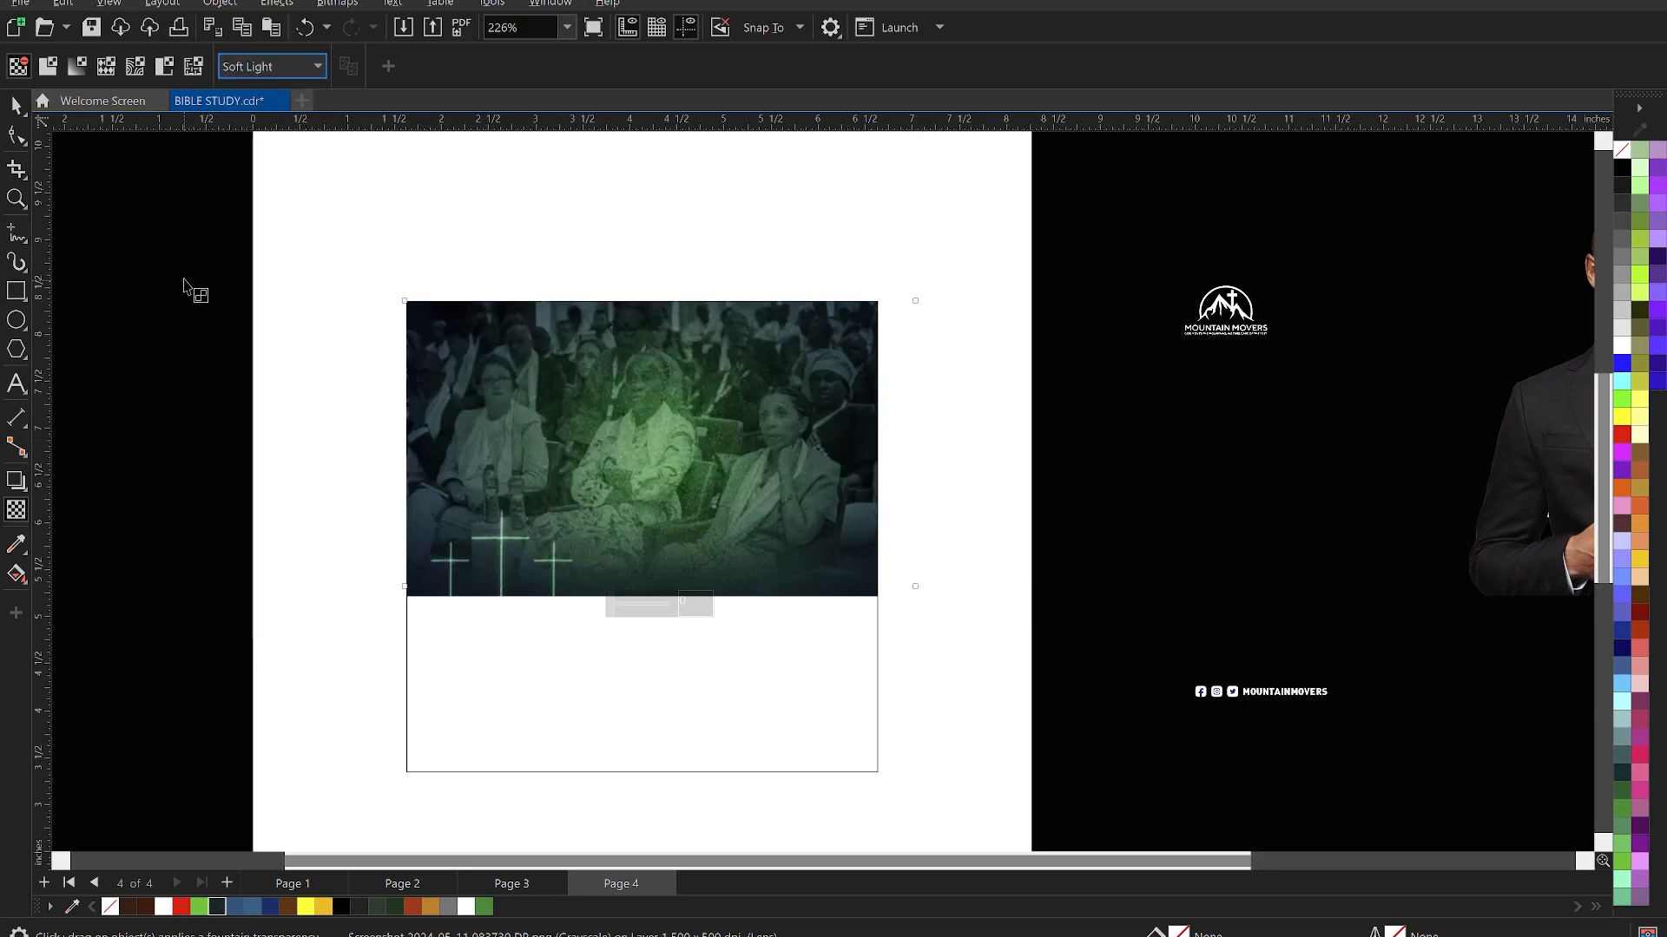
# - Scale the grayscale crowd photo up proportionally to about 102.3%, roughly 5.55 by 3.1 inches
pyautogui.click(16, 105)
pyautogui.click(320, 408)
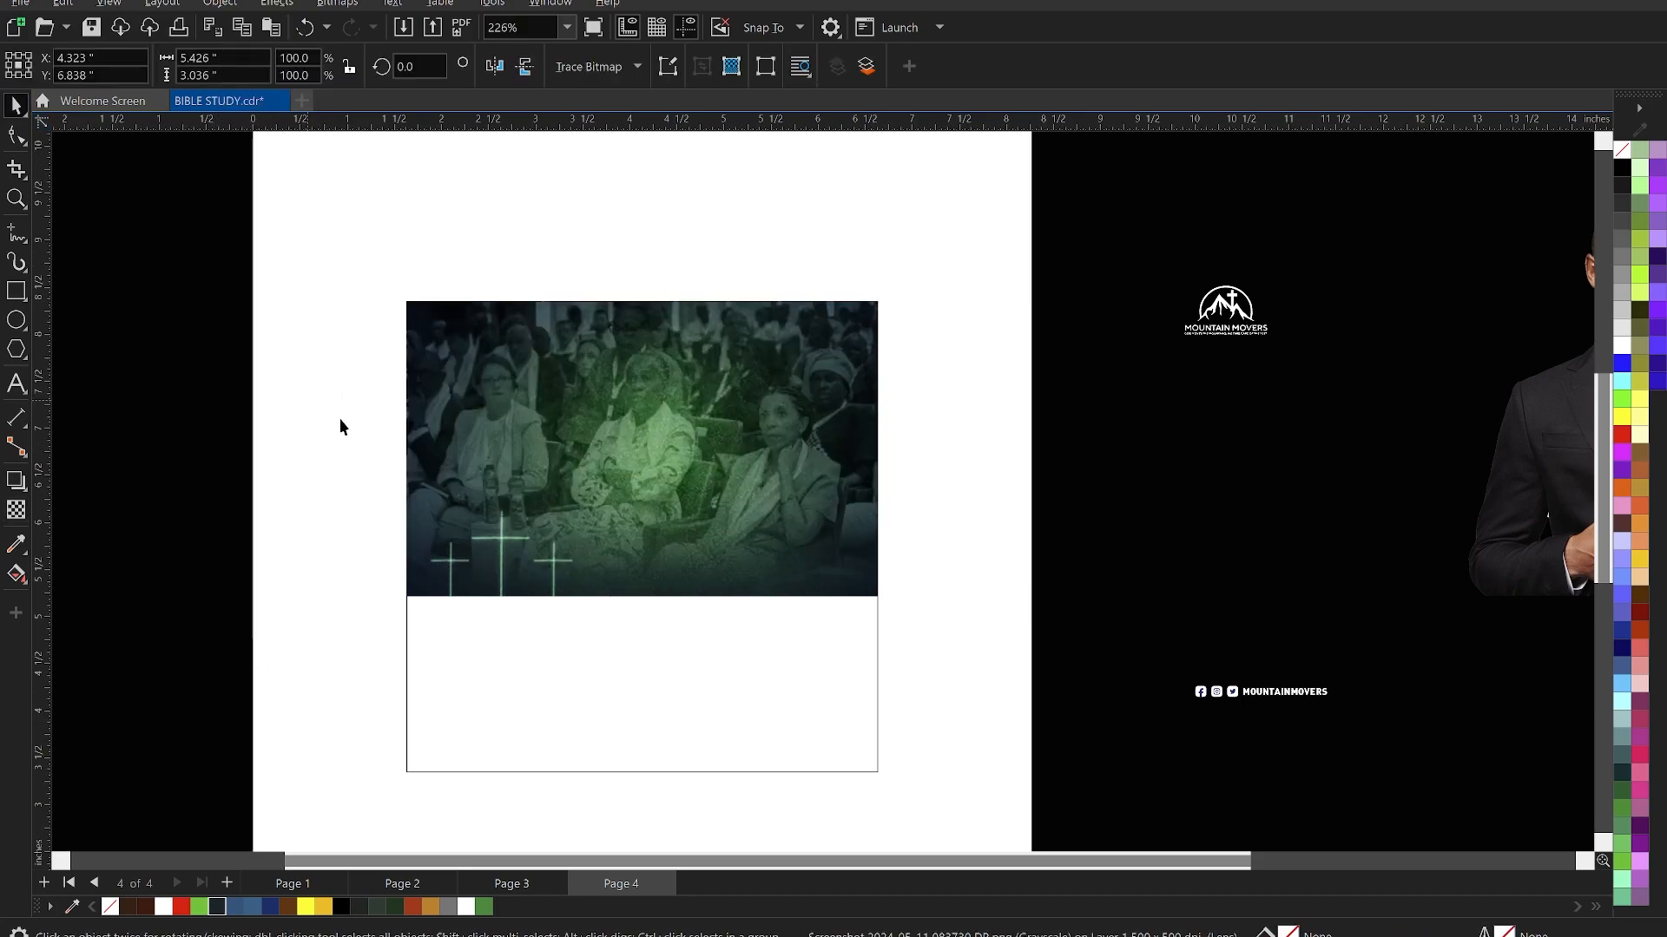
pyautogui.click(705, 469)
pyautogui.moveTo(711, 467); pyautogui.dragTo(709, 464)
pyautogui.moveTo(922, 304); pyautogui.dragTo(934, 293)
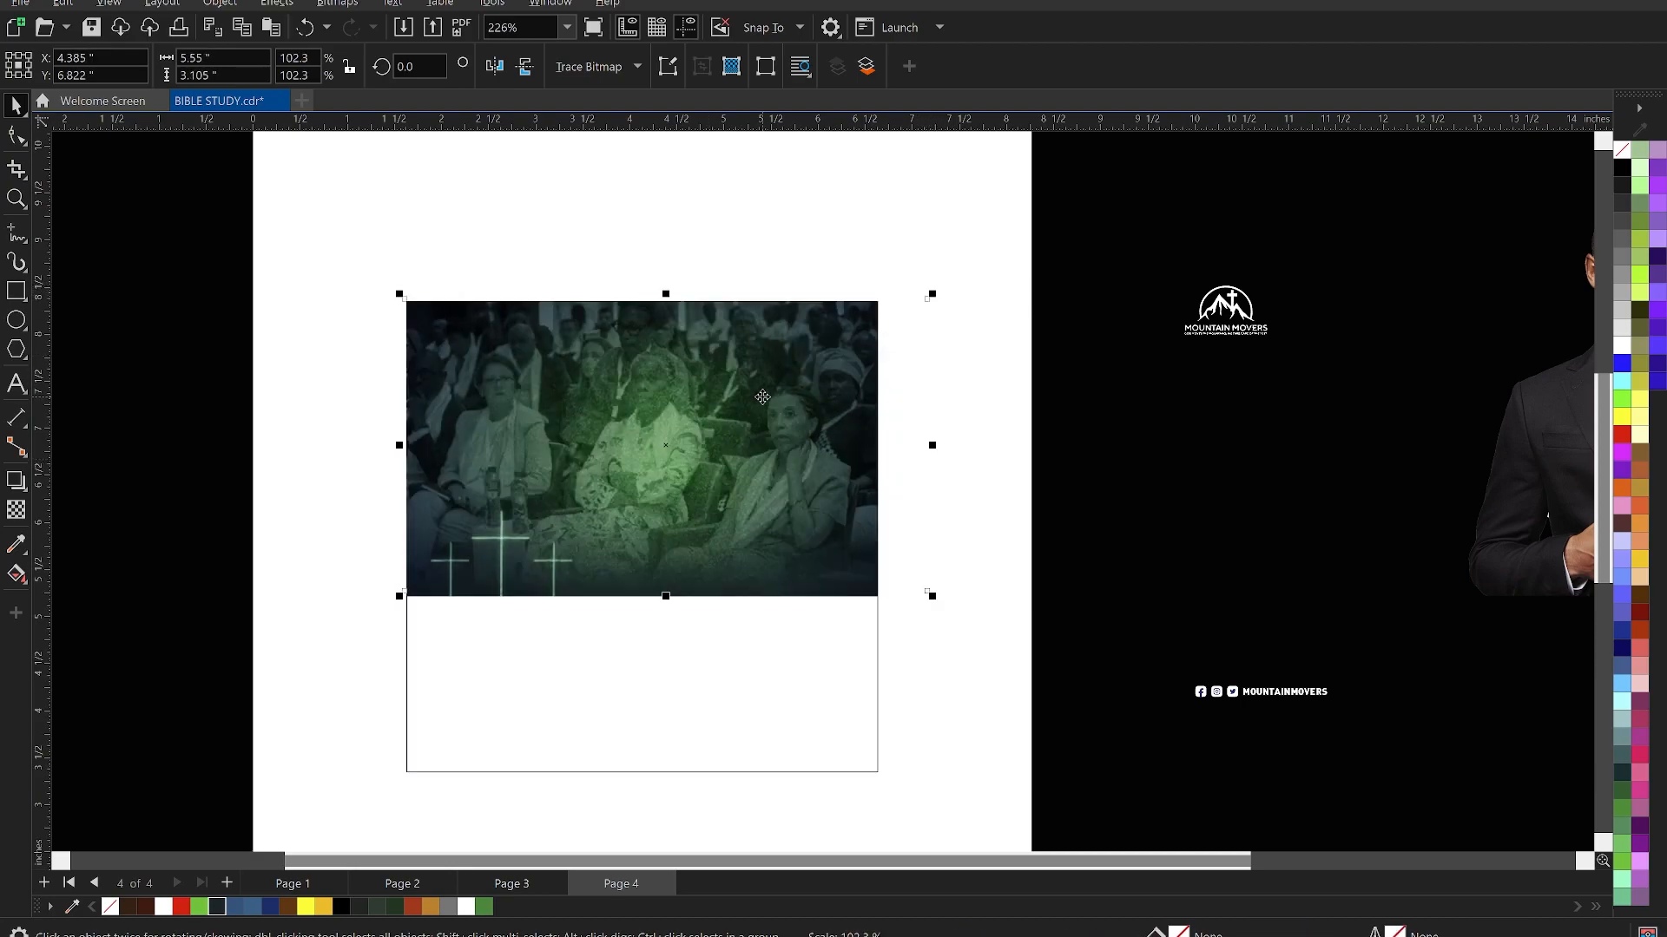
# - PowerClip the enlarged crowd photo inside the square flyer frame
pyautogui.rightClick(762, 397)
pyautogui.click(877, 664)
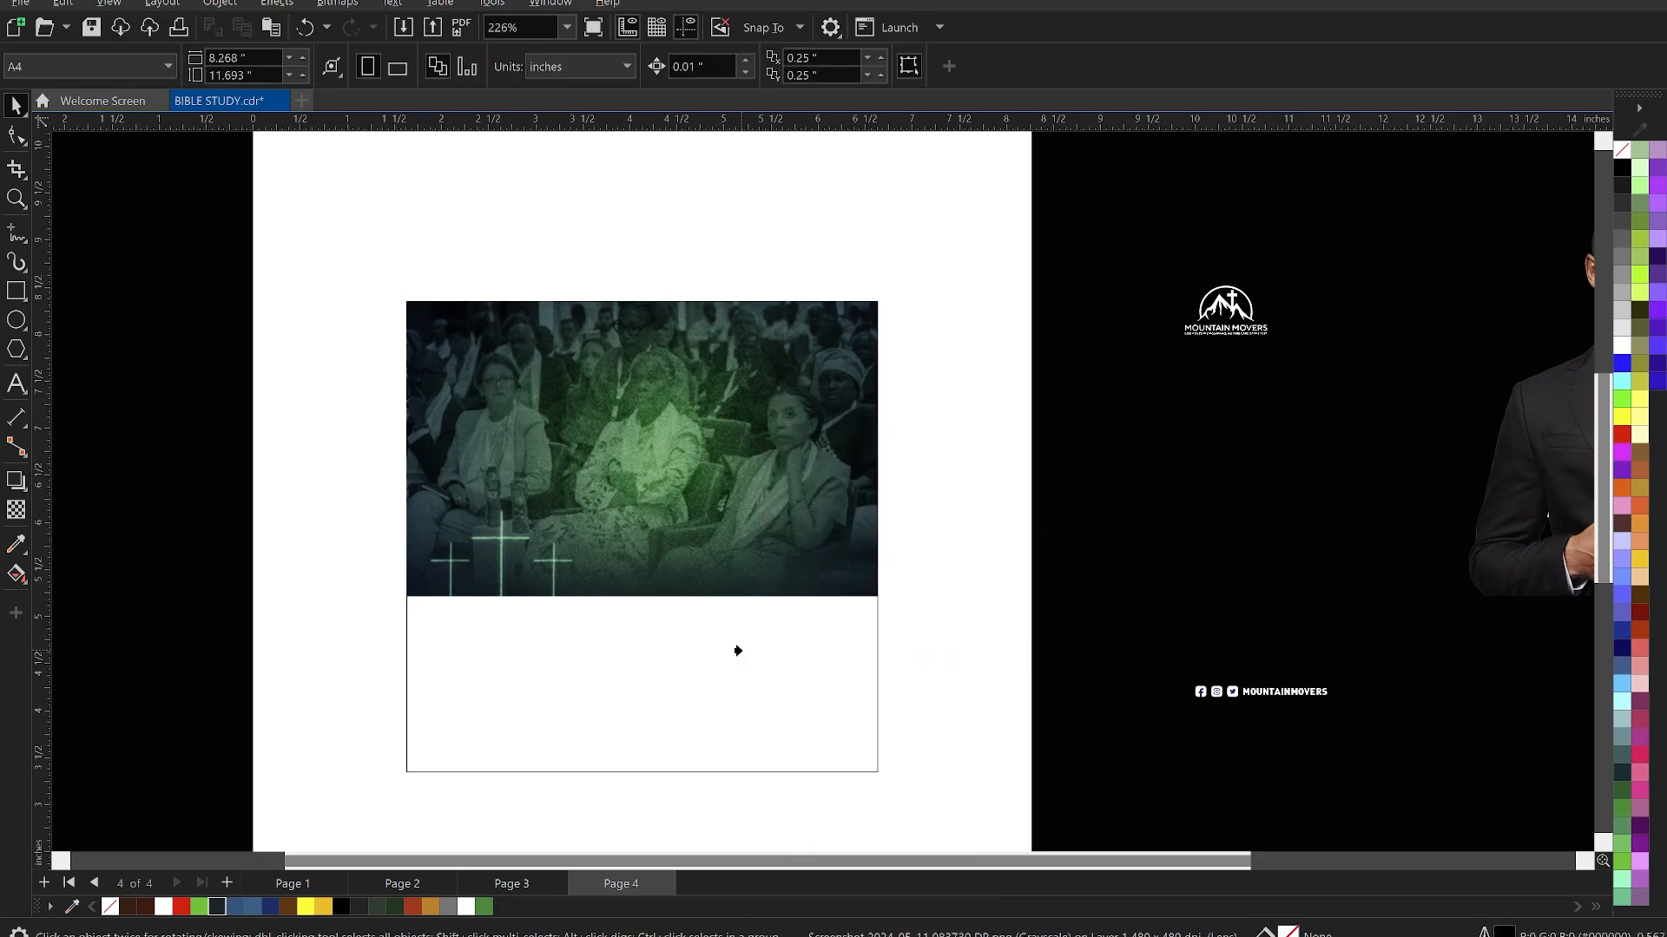
pyautogui.click(738, 651)
pyautogui.press('z')
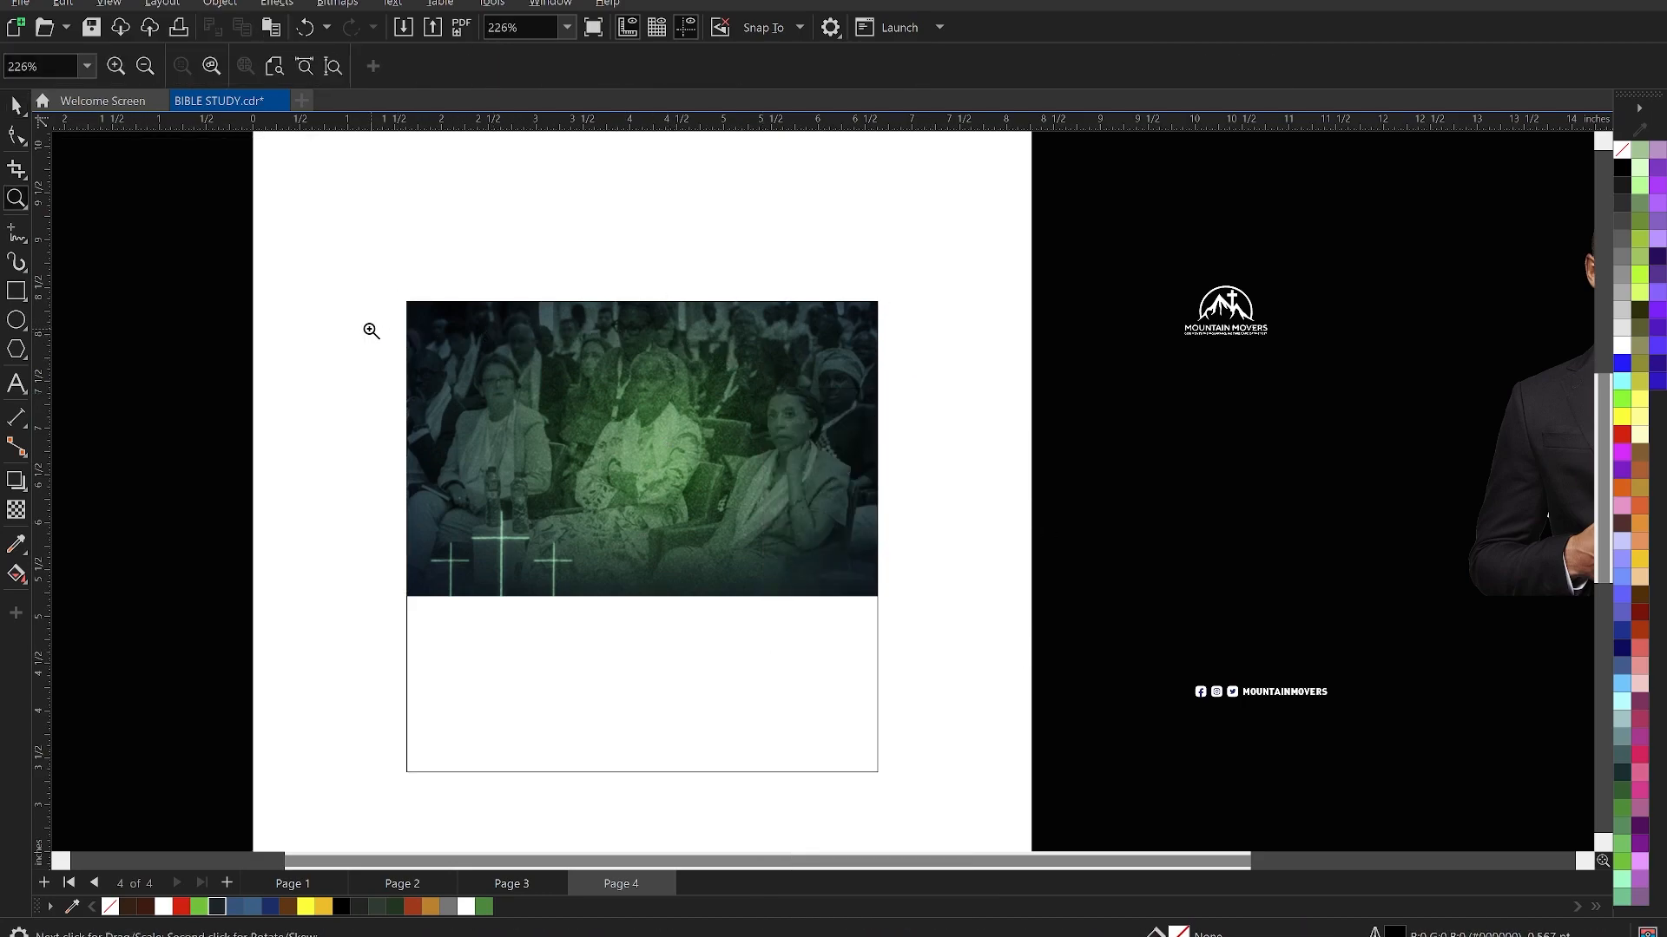
pyautogui.moveTo(354, 267); pyautogui.dragTo(907, 776)
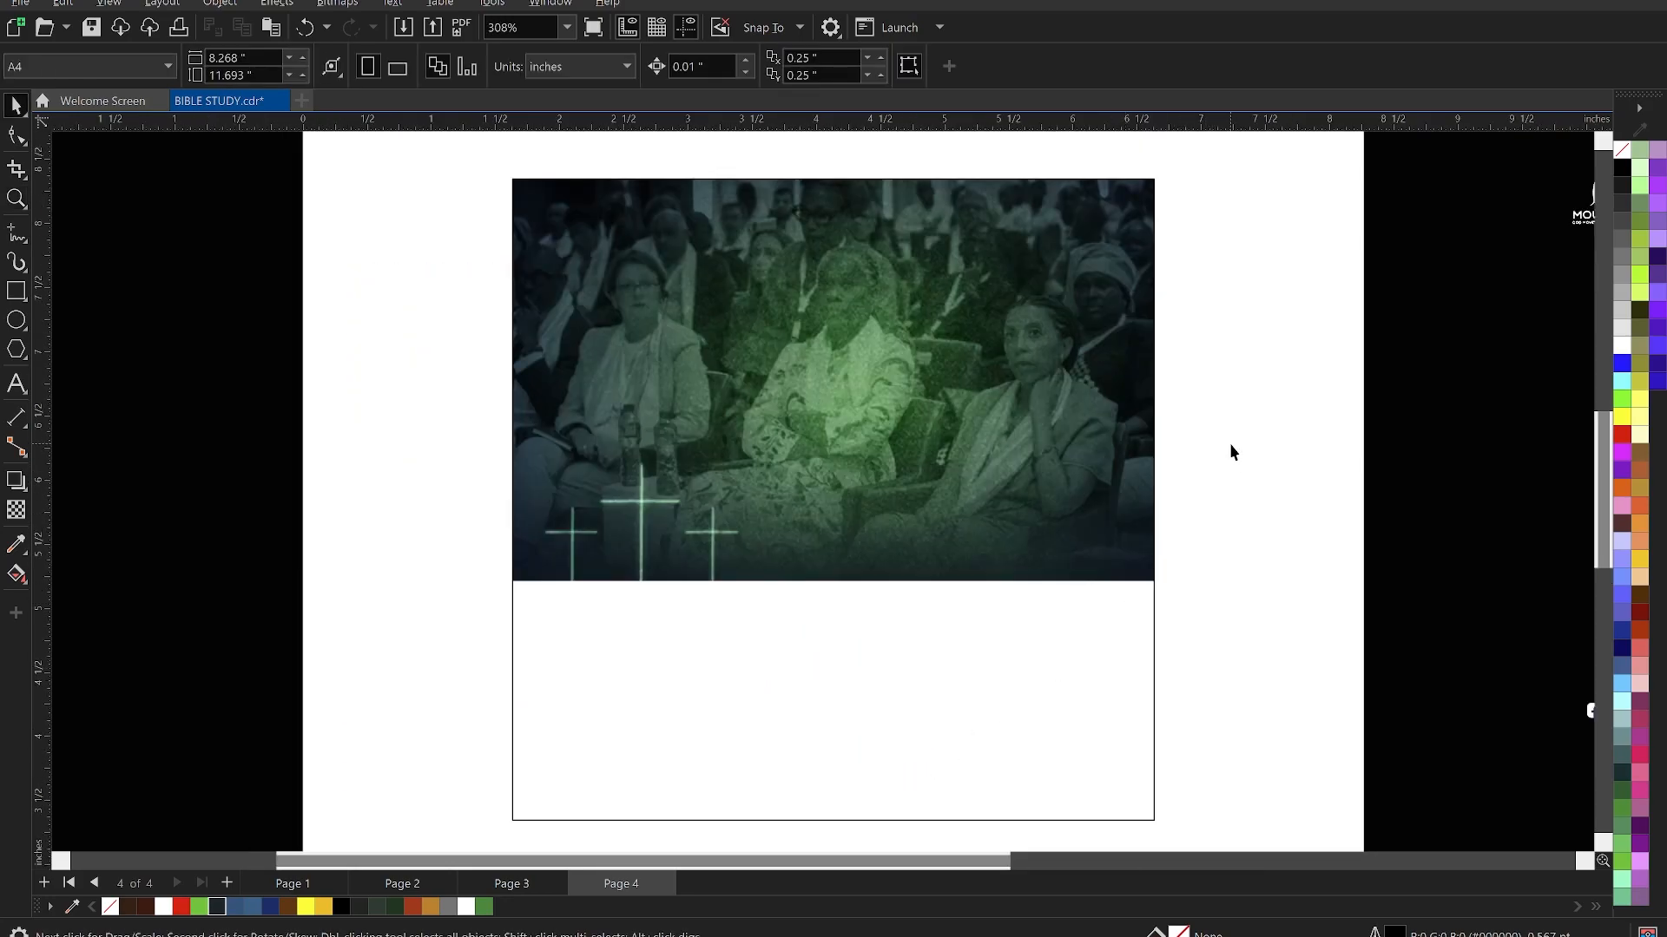
pyautogui.click(937, 456)
pyautogui.click(1170, 420)
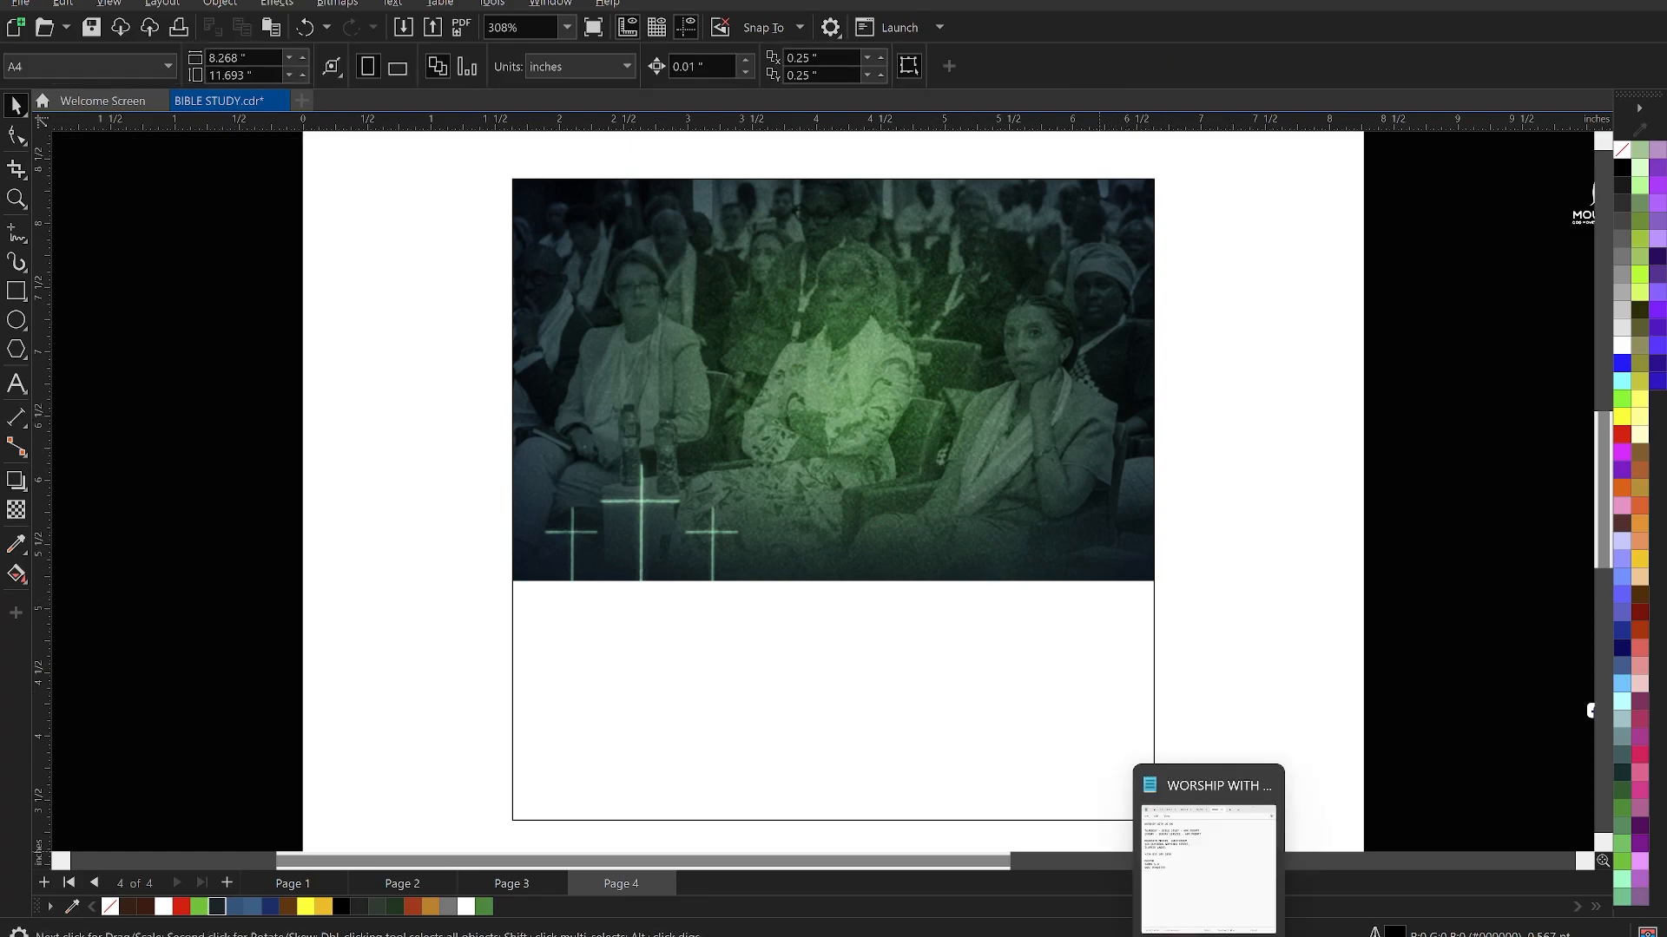
# - Switch to the Notepad notes, copy the line WORSHIP WITH US ON, and return to the flyer
pyautogui.click(1207, 936)
pyautogui.click(719, 284)
pyautogui.moveTo(771, 263); pyautogui.dragTo(598, 264)
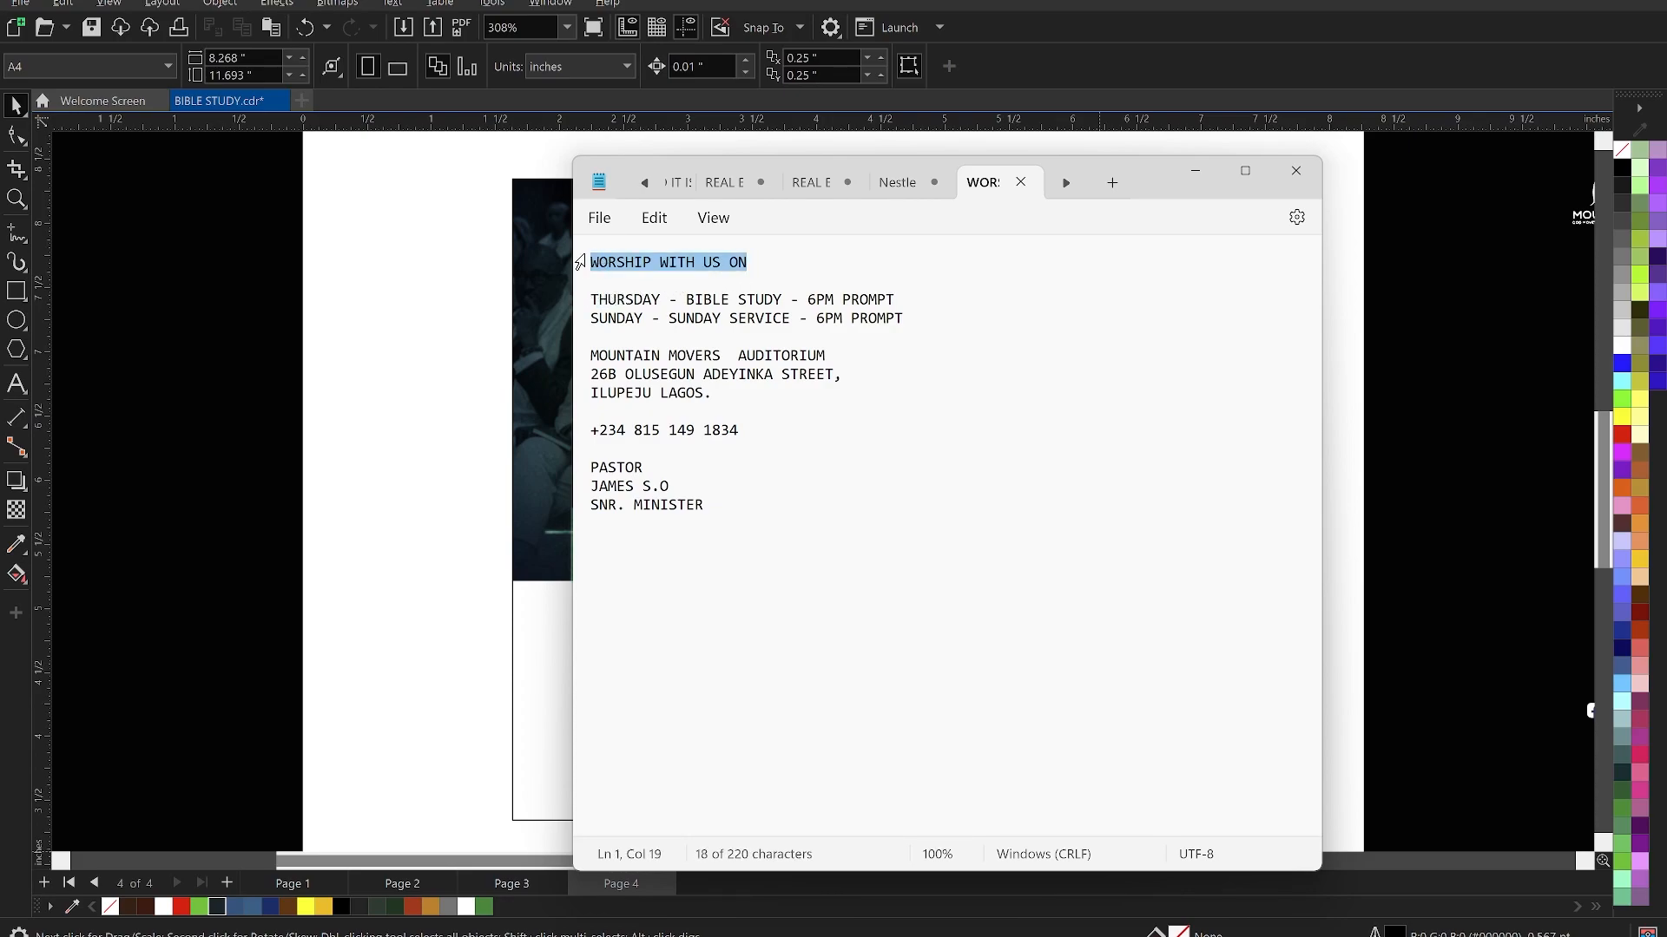
pyautogui.click(434, 407)
pyautogui.click(575, 406)
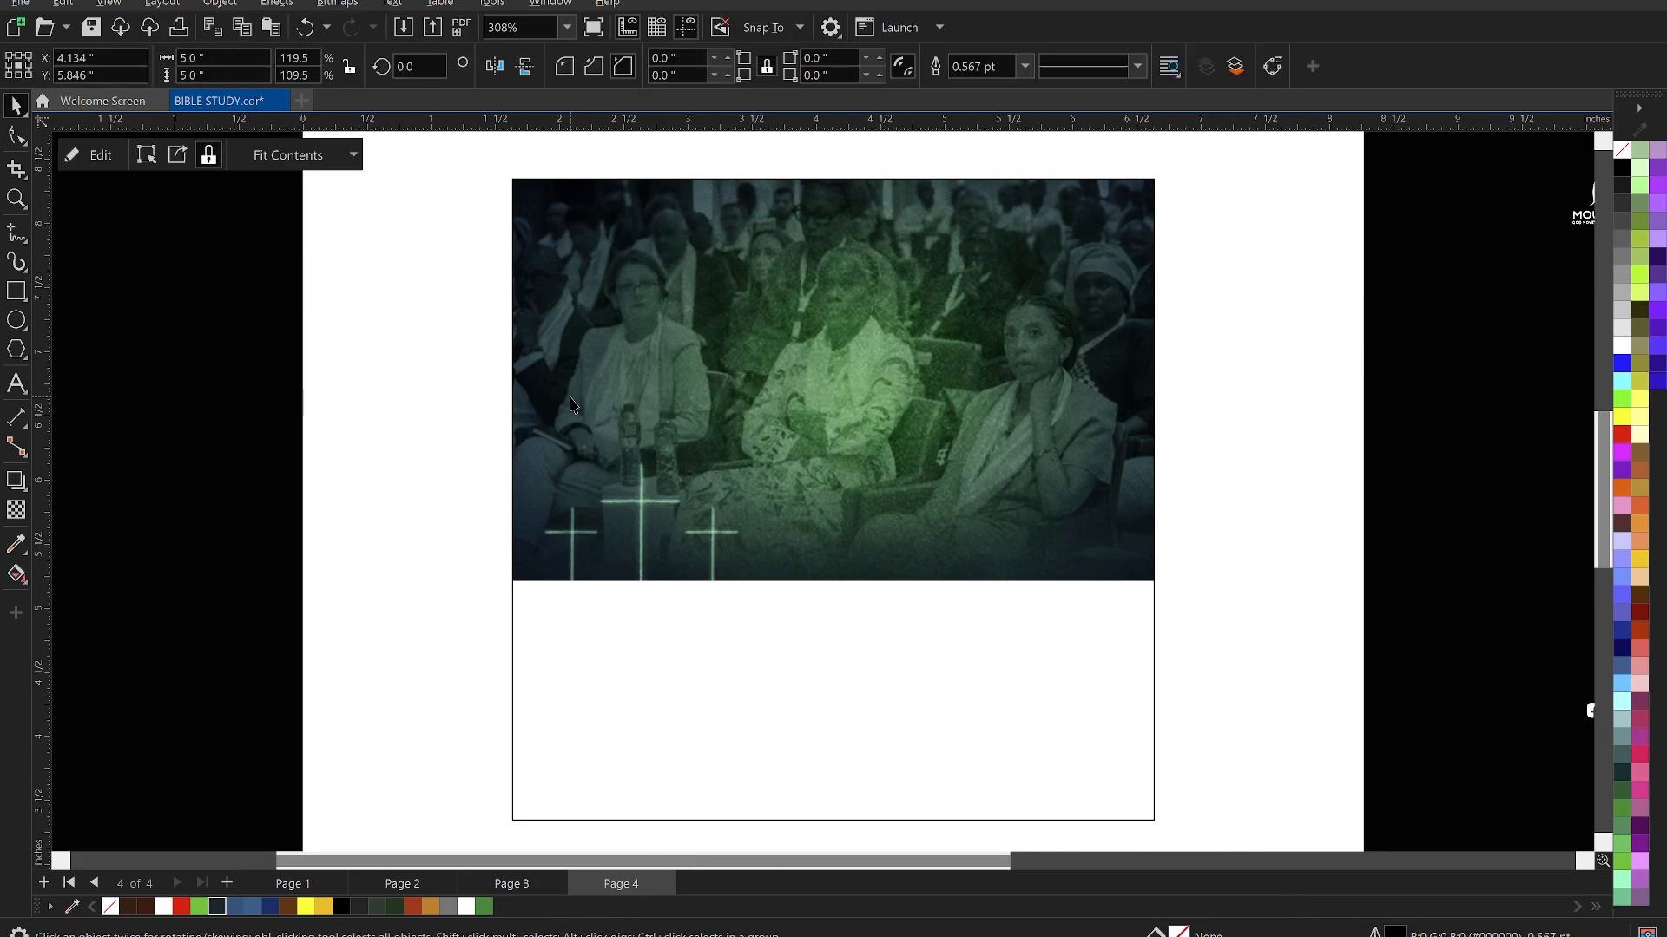
# - Paste WORSHIP WITH US ON as artistic text over the crowd photo
pyautogui.click(16, 382)
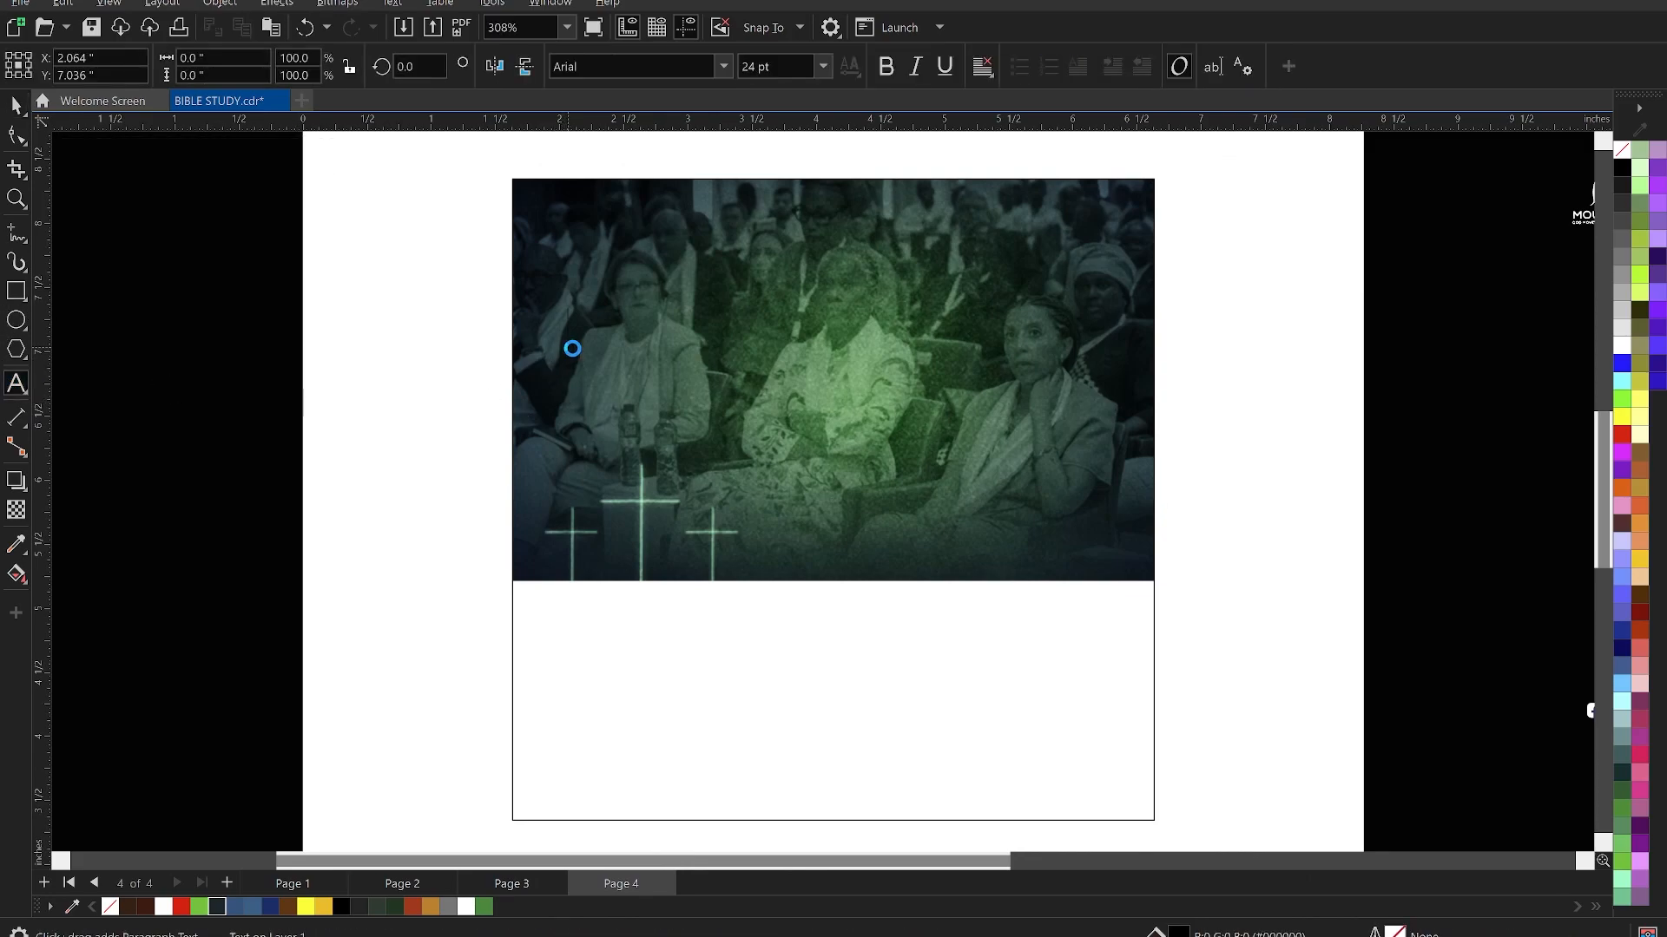
pyautogui.click(567, 349)
pyautogui.write('WORSHIP WITH US ON')
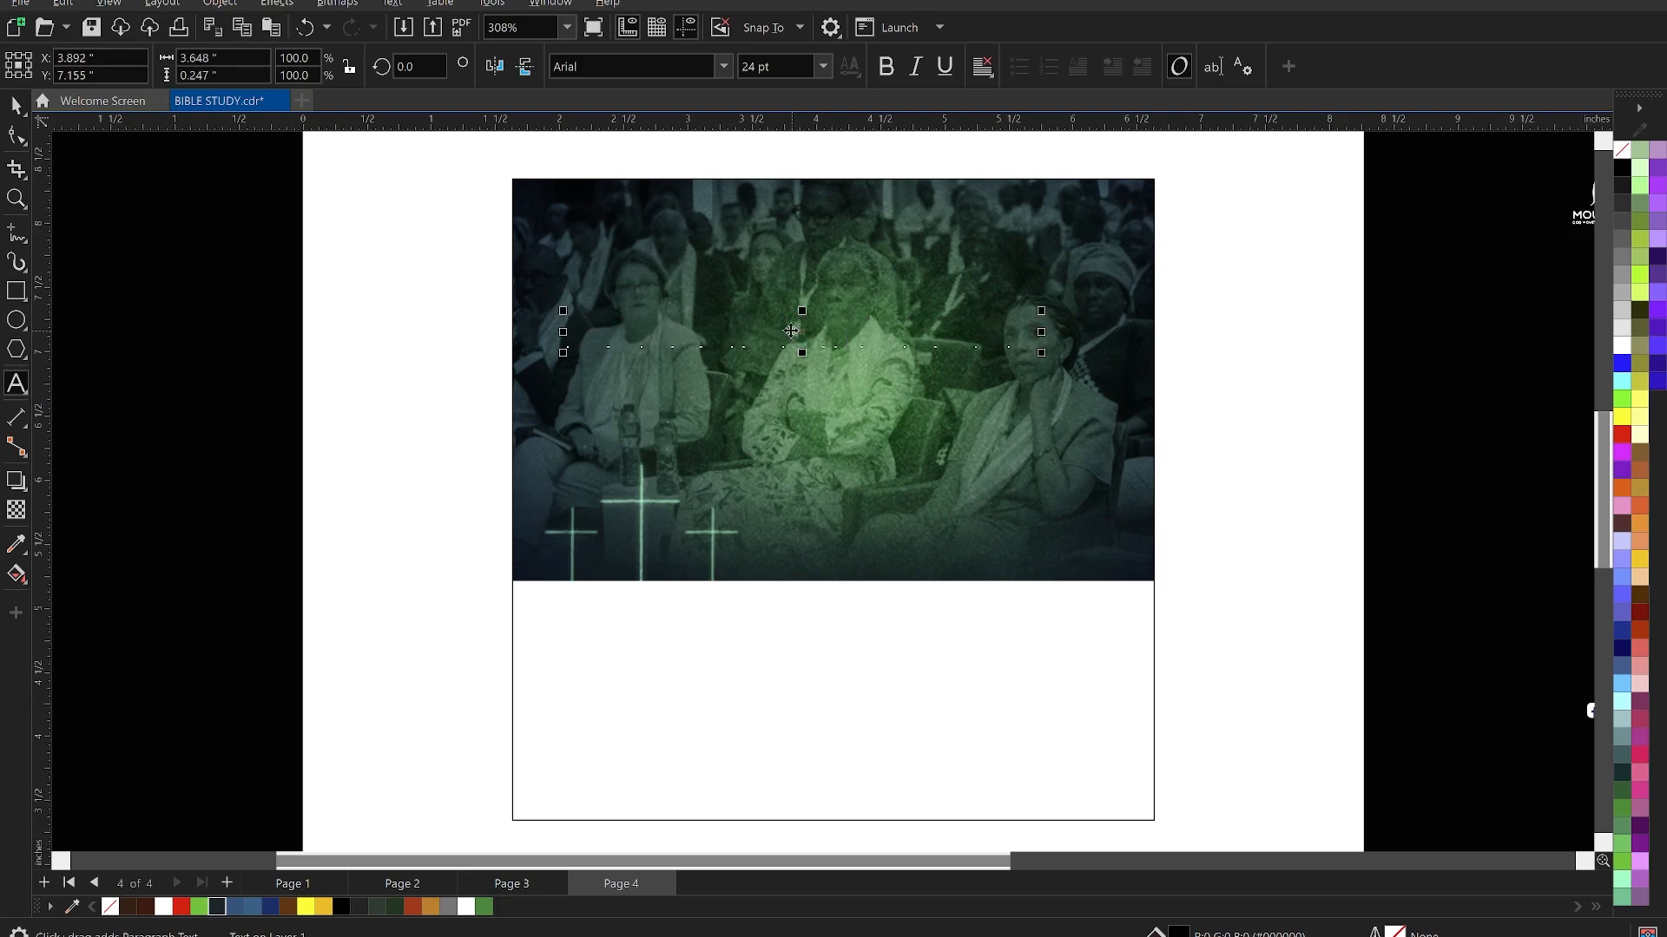
pyautogui.hotkey('ctrl', 'space')
# - Split the headline into three lines, WORSHIP, WITH US and ON, fill it white, and move it slightly down
pyautogui.click(789, 328)
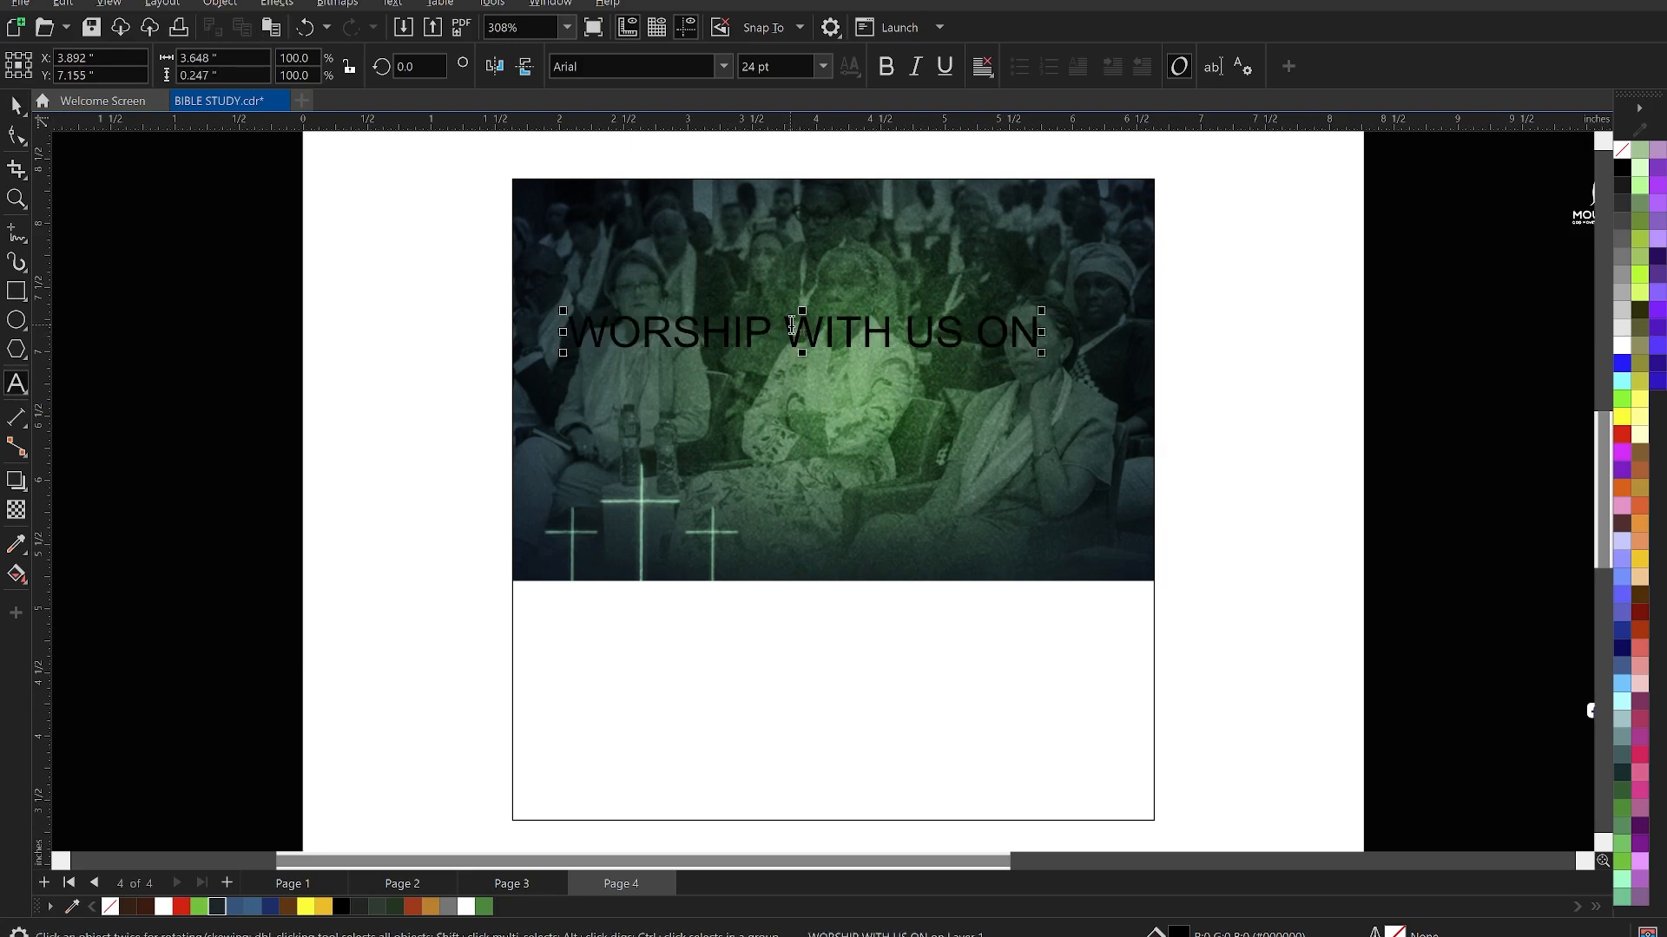
pyautogui.press('Return')
pyautogui.click(758, 373)
pyautogui.press('Return')
pyautogui.hotkey('ctrl', 'space')
pyautogui.click(163, 908)
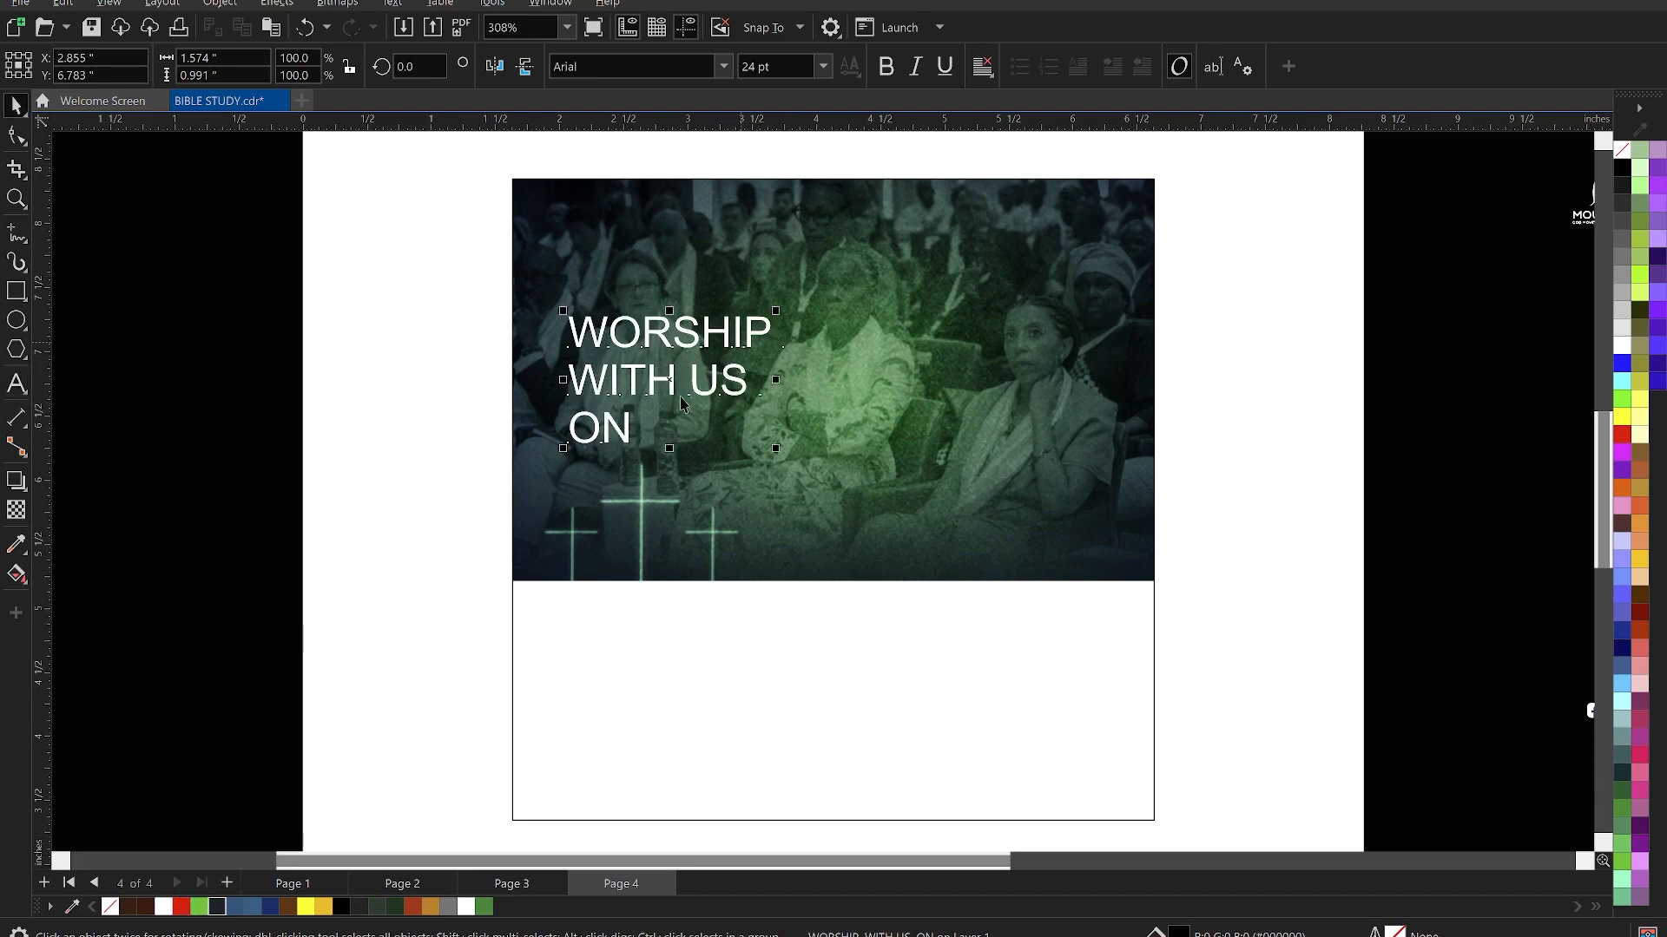
pyautogui.moveTo(662, 416); pyautogui.dragTo(656, 449)
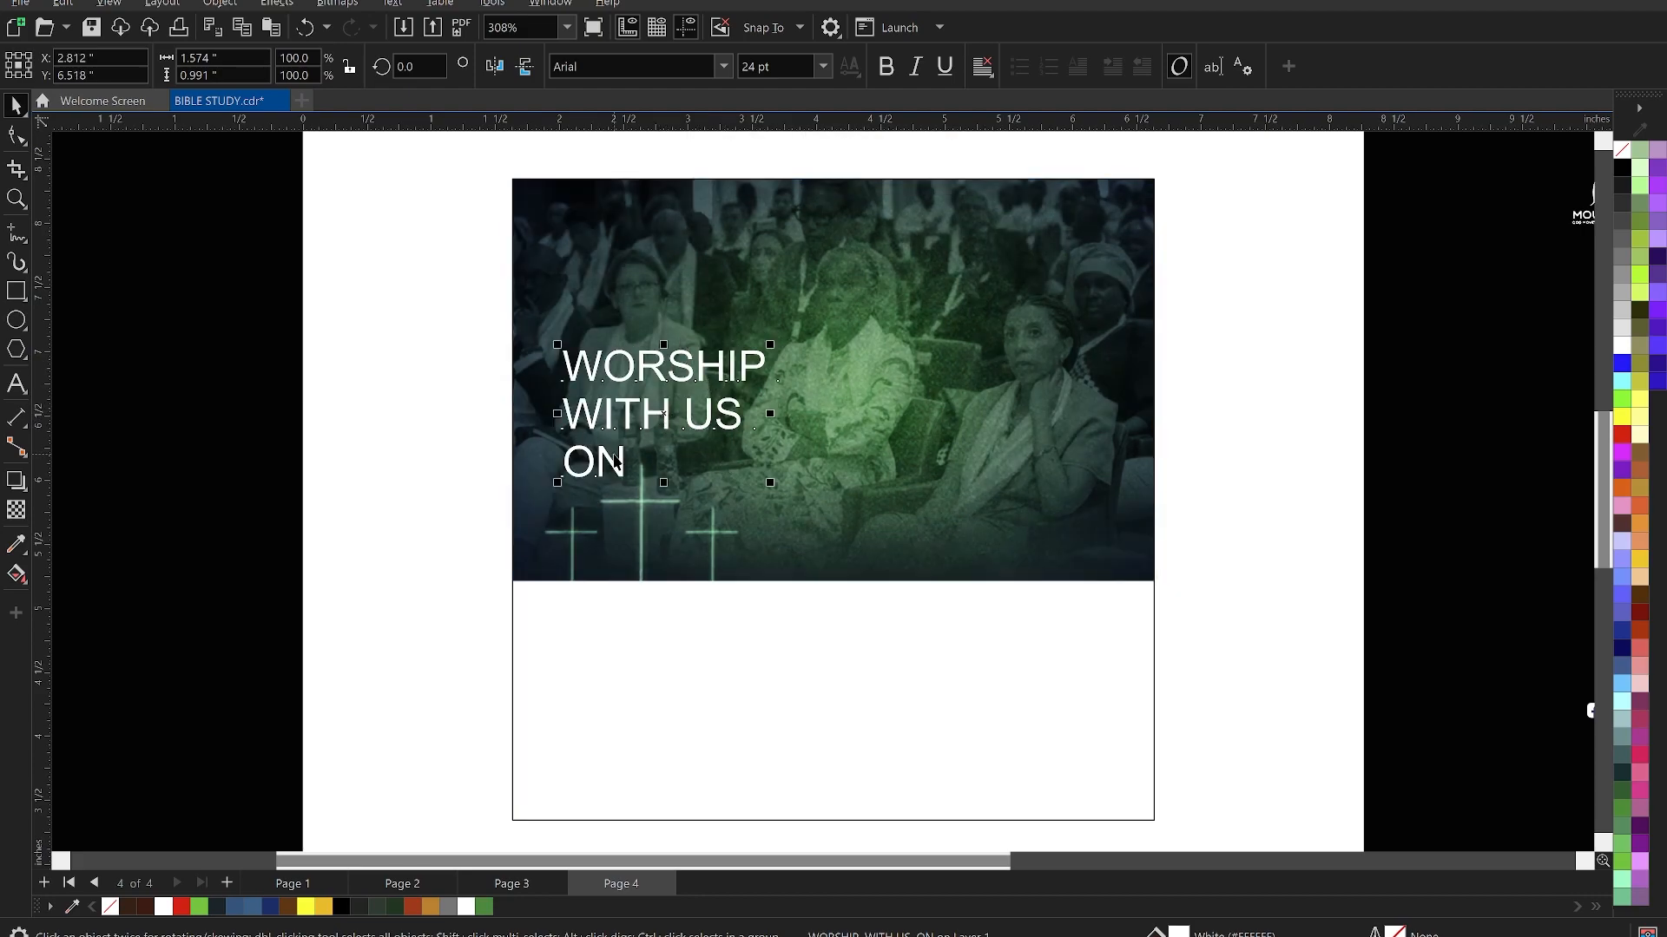
# - Set the three-line headline's font to Coolvetica Compressed Hv
pyautogui.click(622, 64)
pyautogui.write('C')
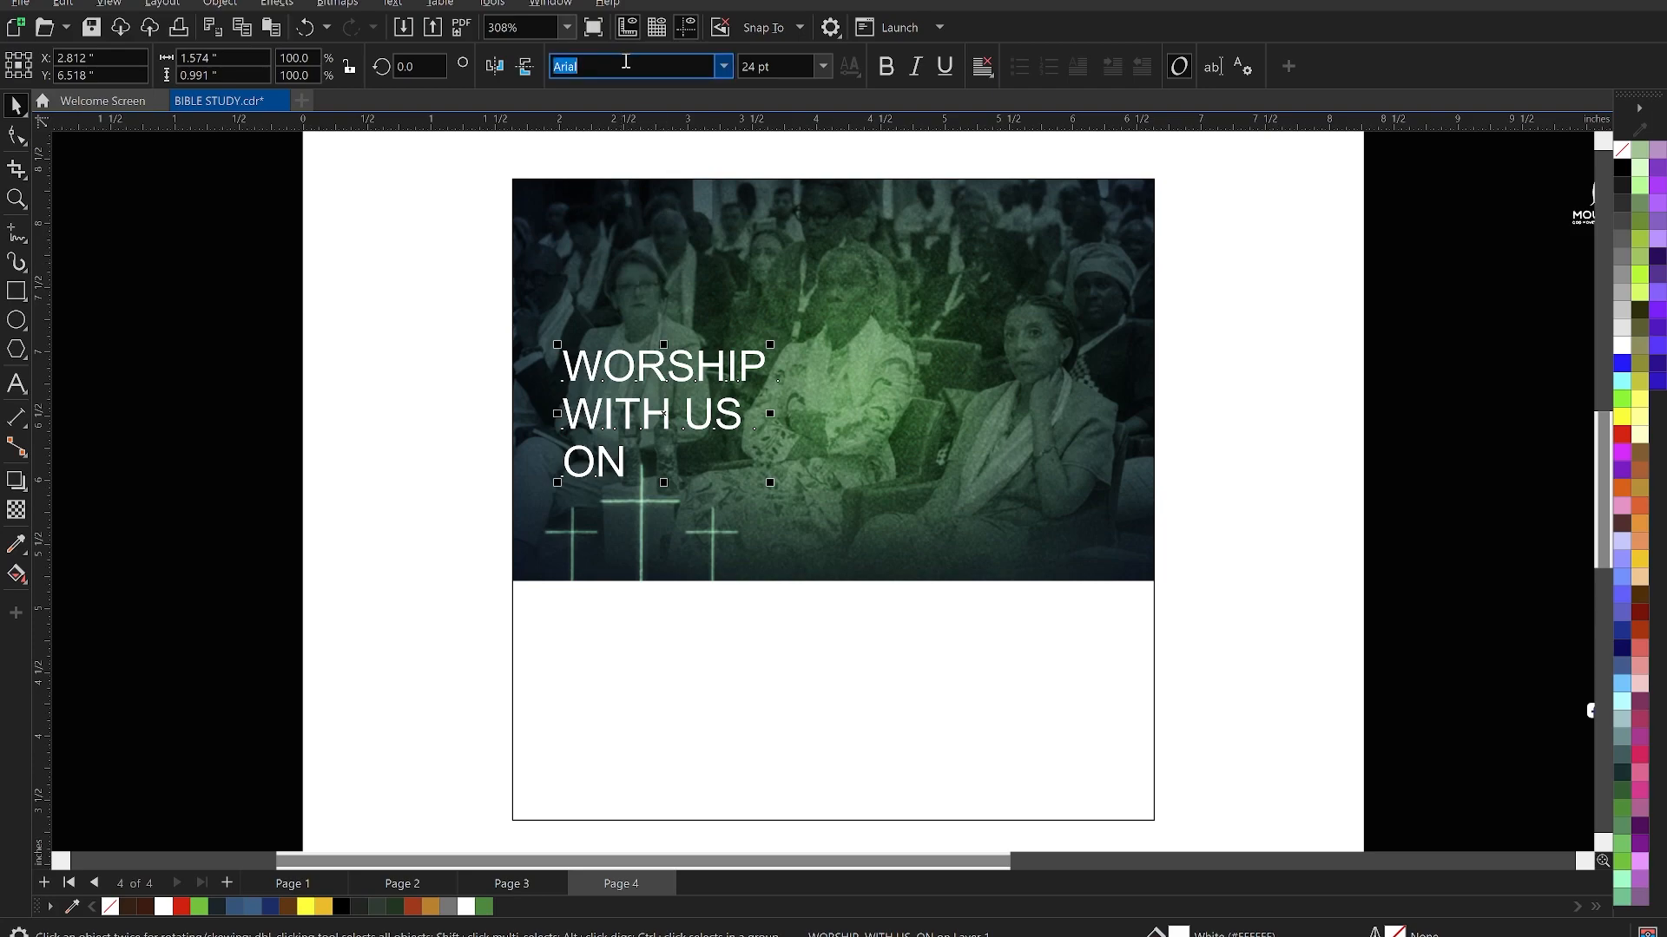
pyautogui.write('oolvetica Rg')
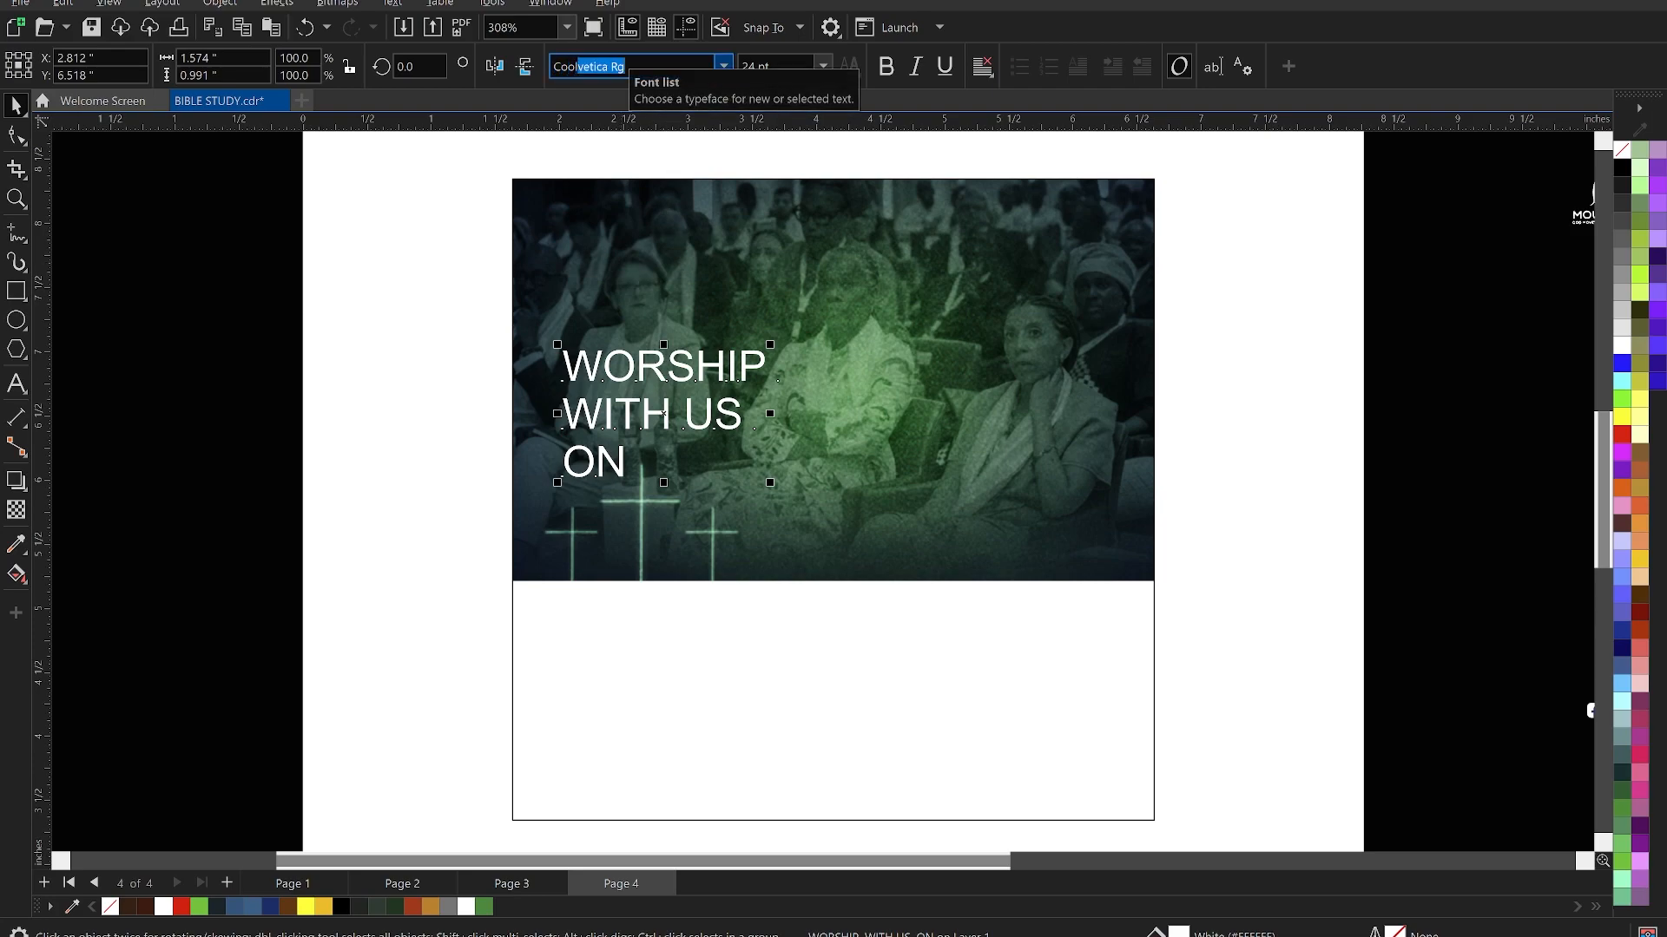
pyautogui.press('Return')
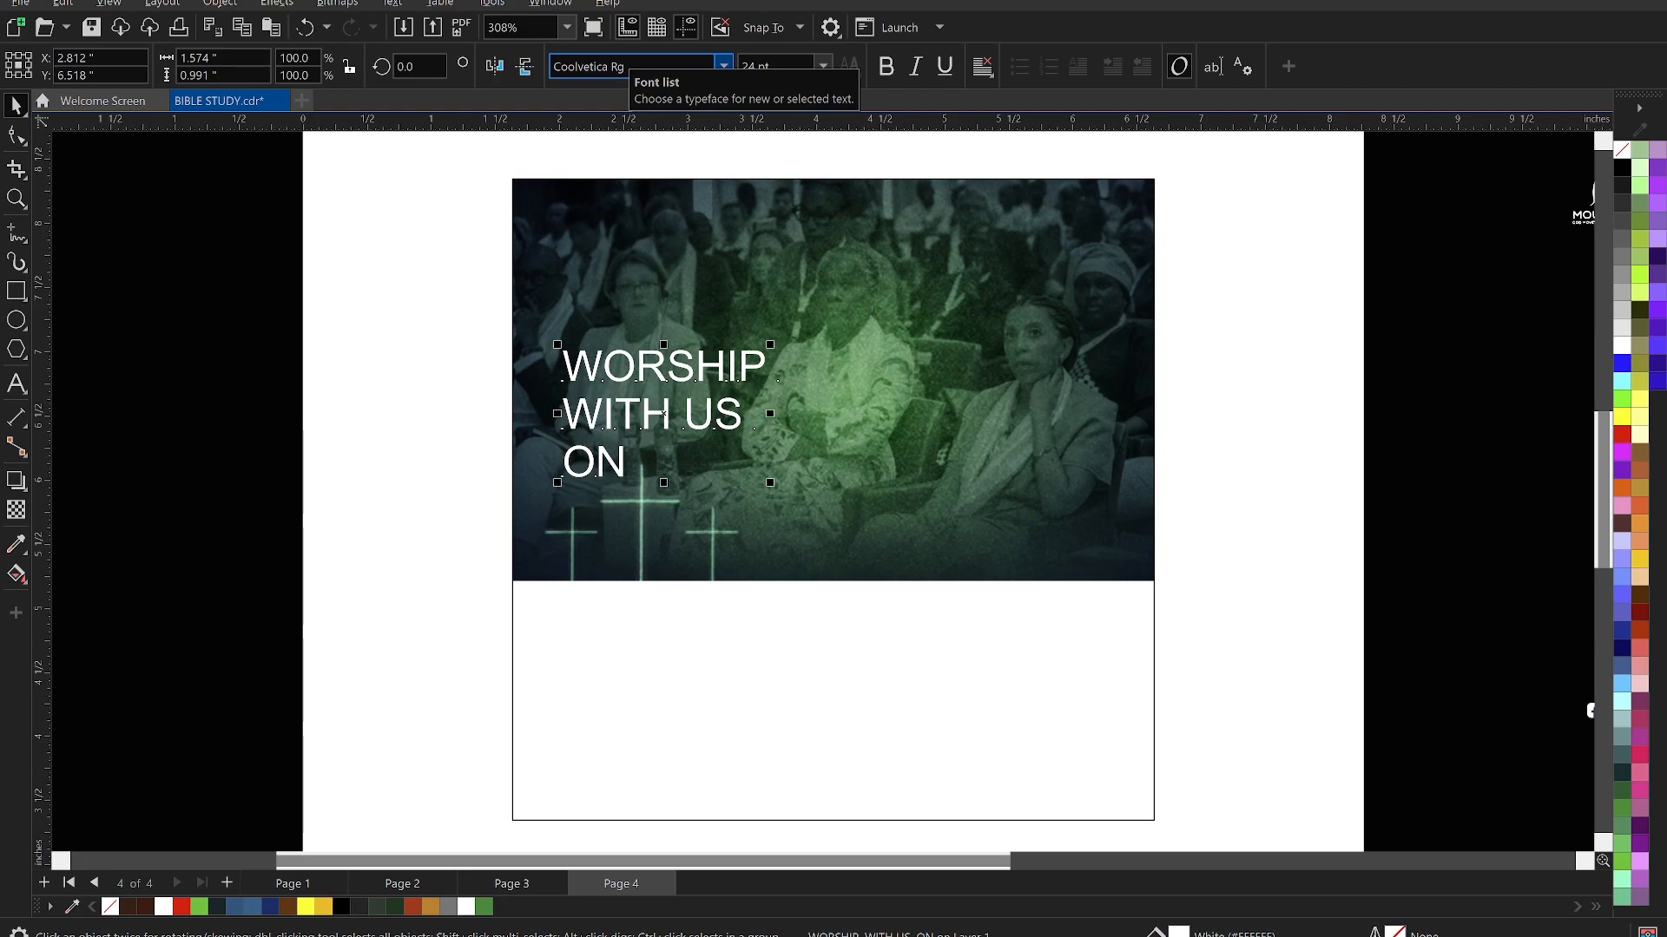
pyautogui.click(723, 67)
pyautogui.moveTo(692, 268)
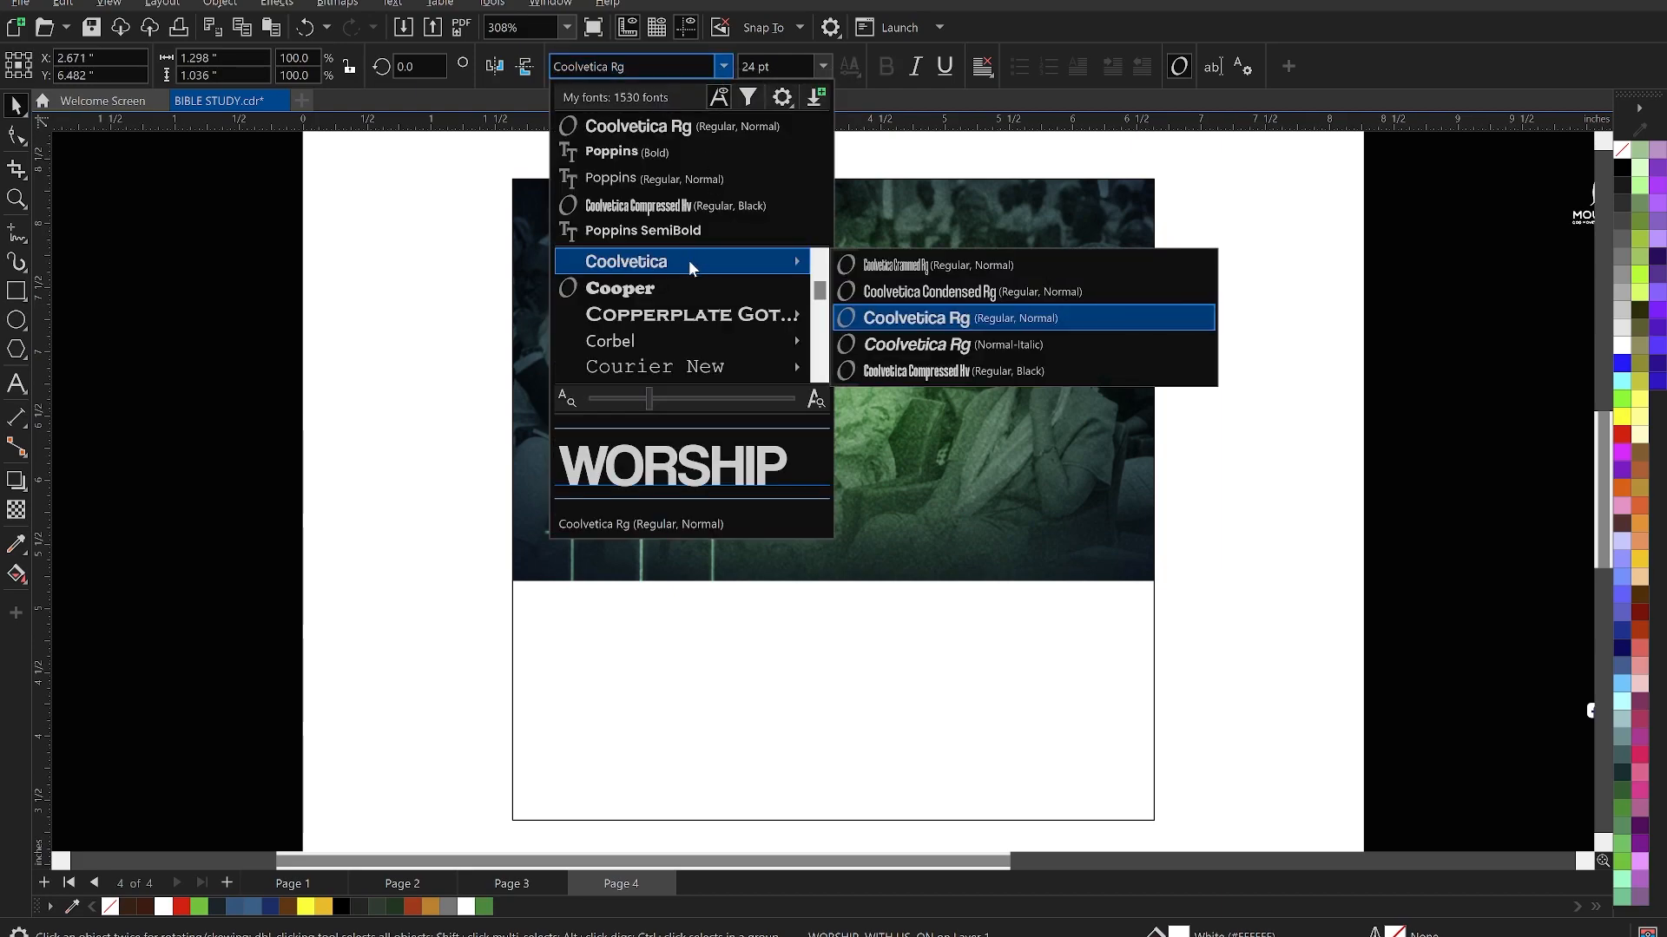
pyautogui.click(933, 374)
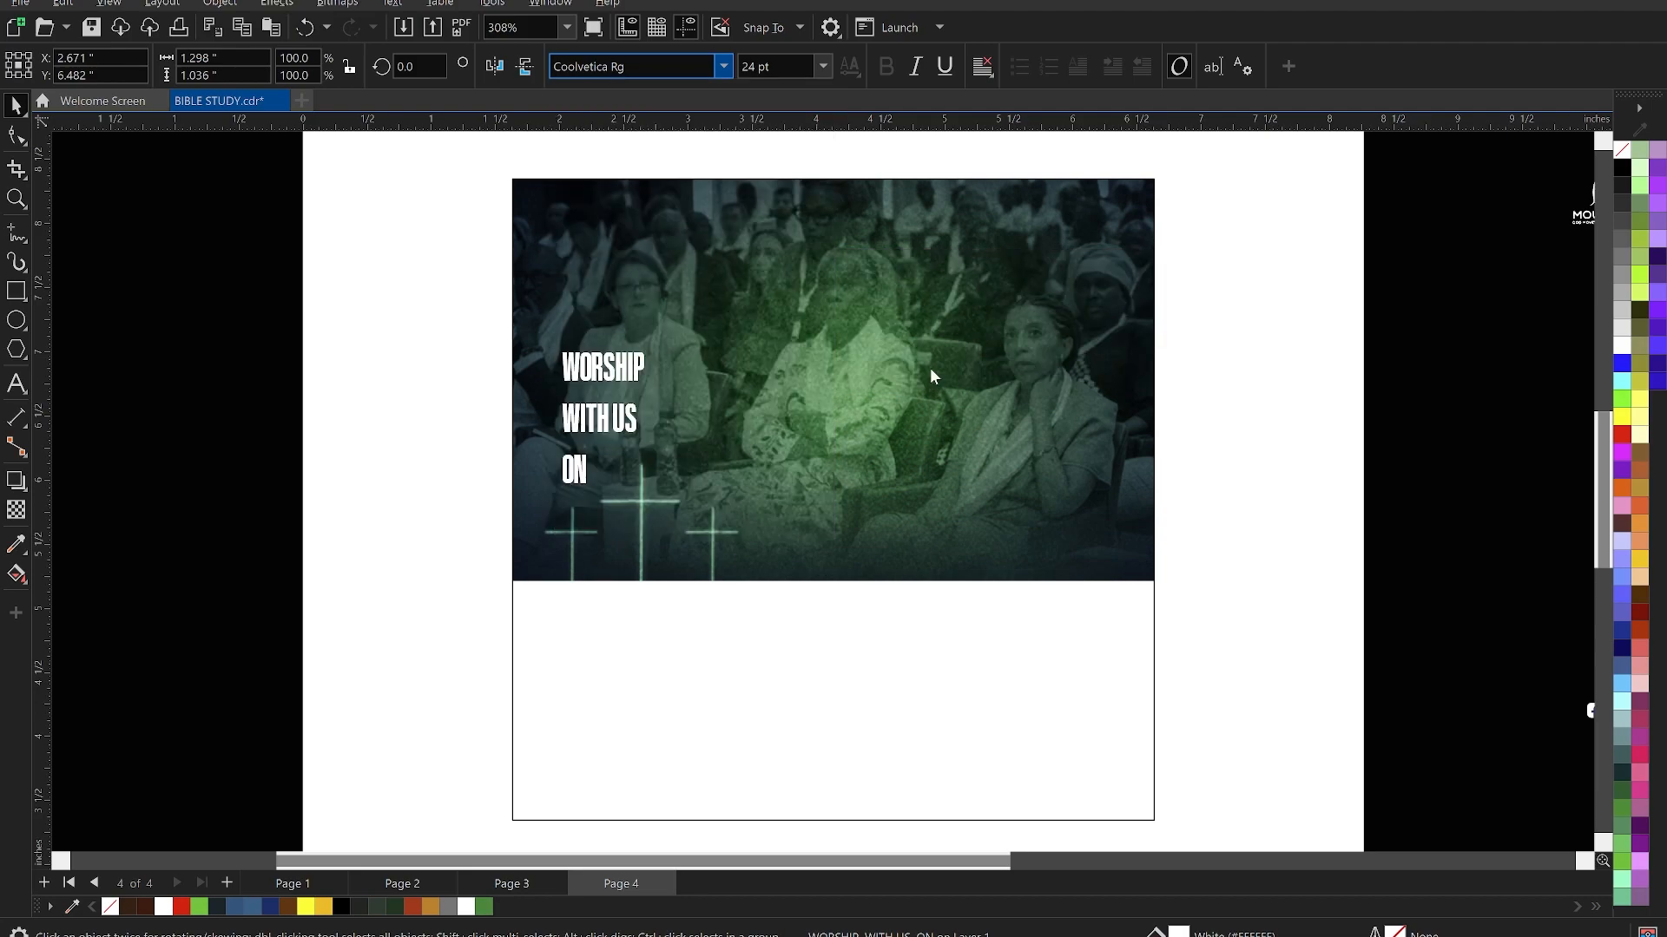
# - Enlarge the three-line headline proportionally to about 46.5 pt
pyautogui.click(641, 363)
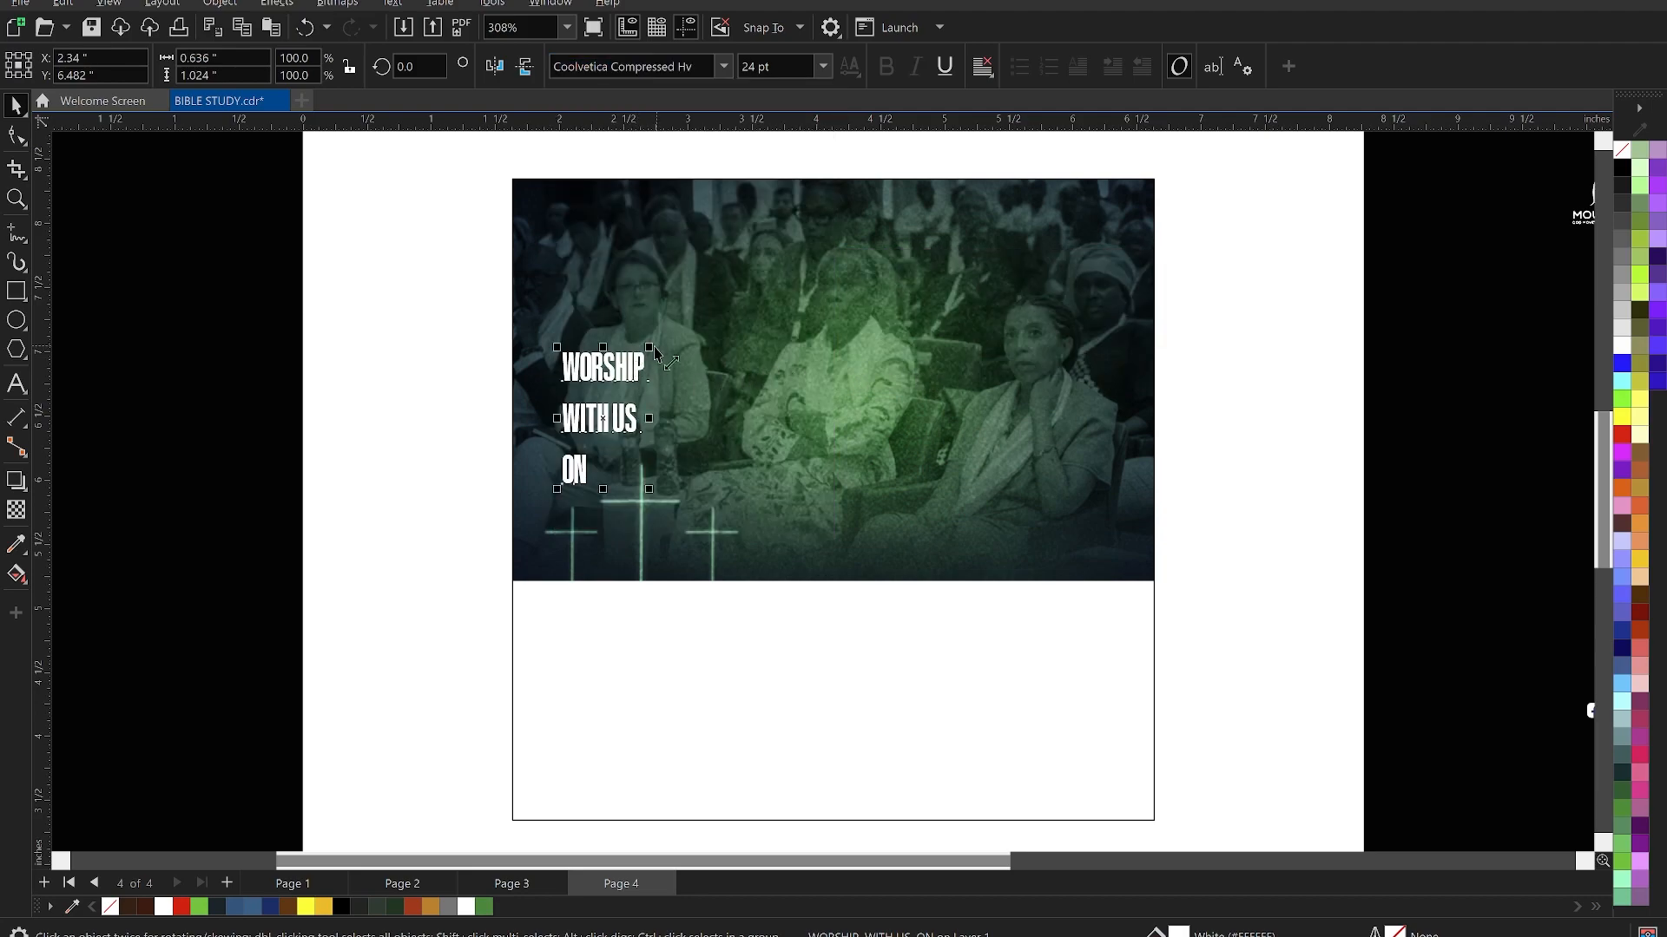
pyautogui.moveTo(703, 335); pyautogui.dragTo(759, 577)
pyautogui.scroll(1, 690, 371)
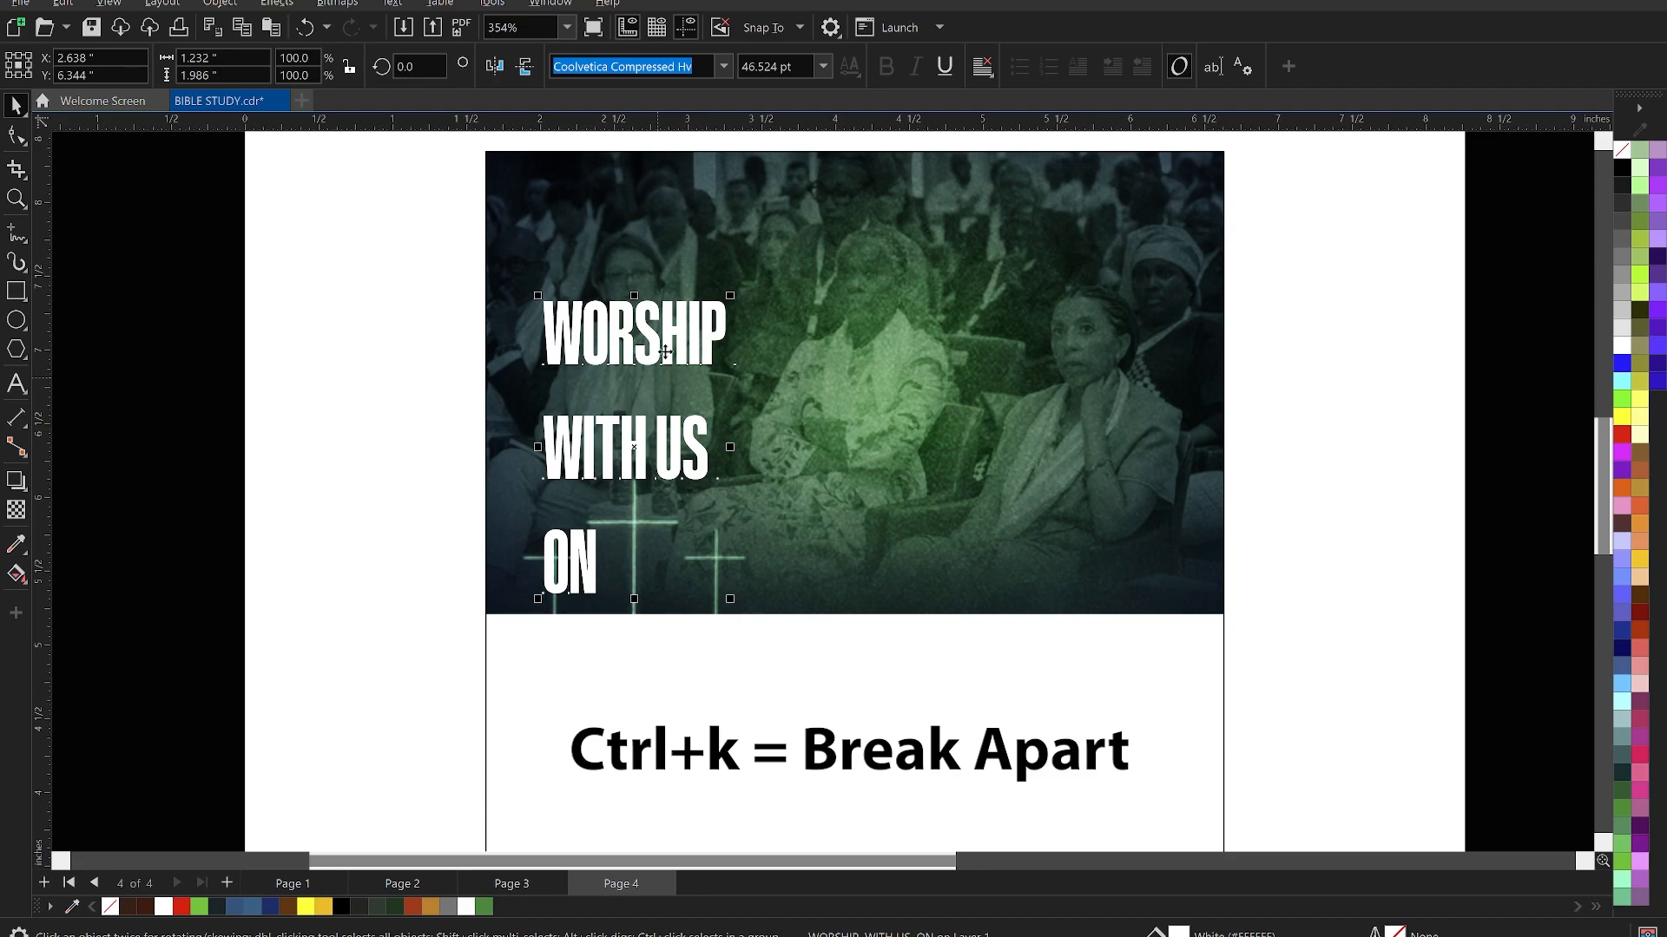
# - Break the headline apart into separate text objects for WORSHIP, WITH US and ON
pyautogui.click(232, 8)
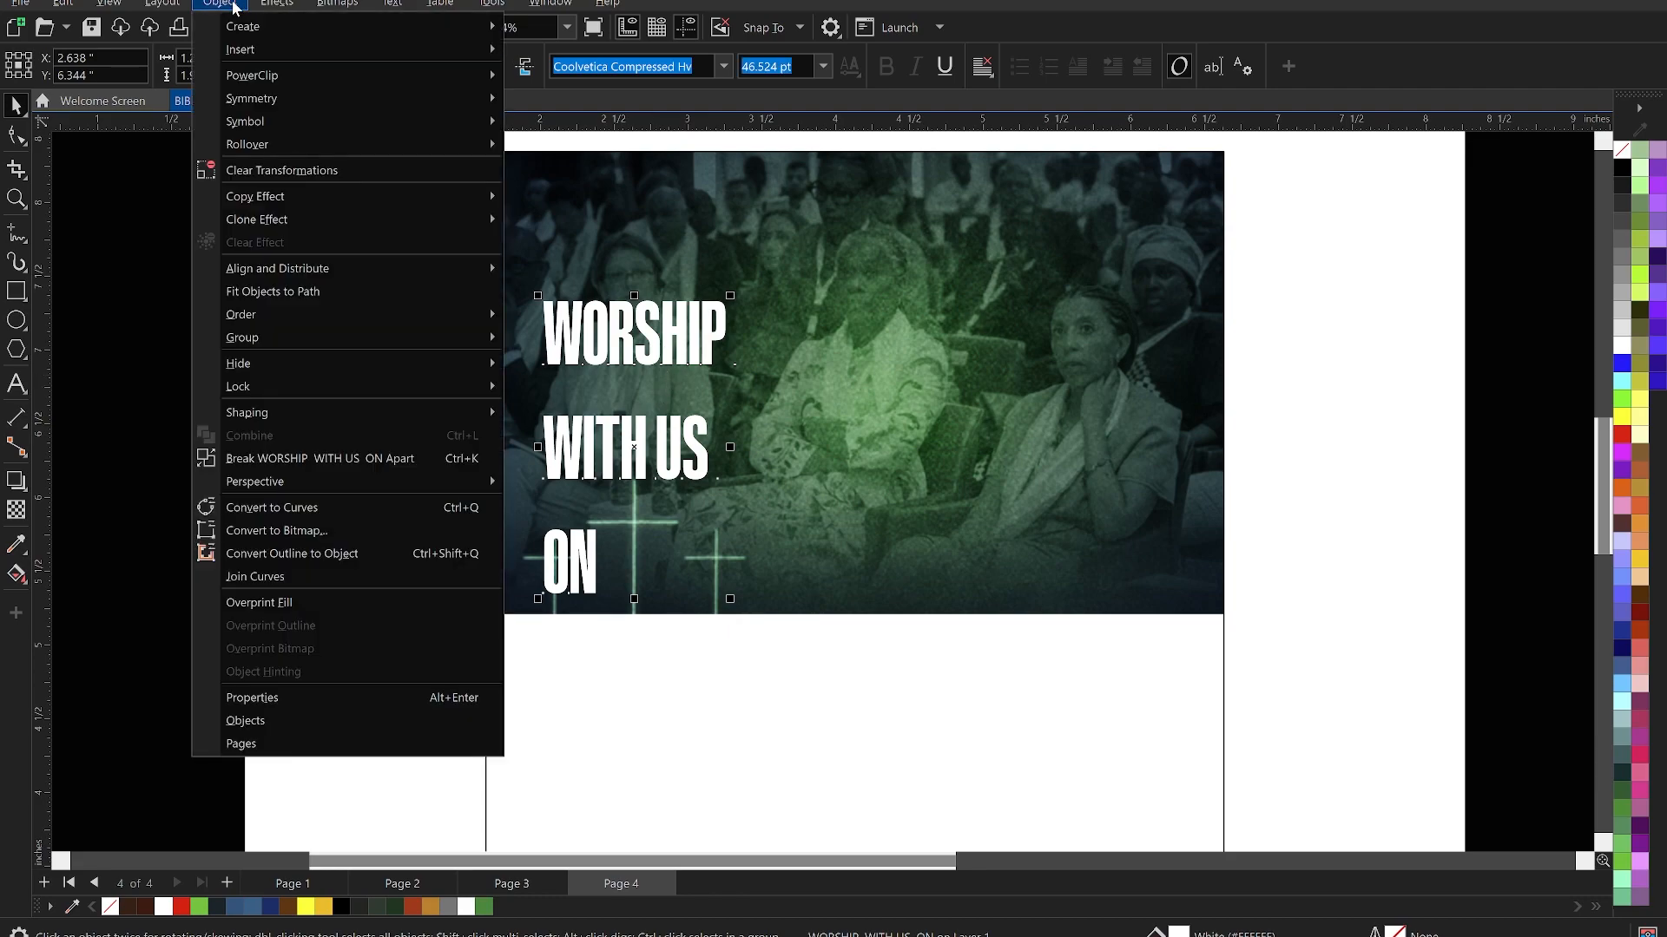
pyautogui.click(335, 458)
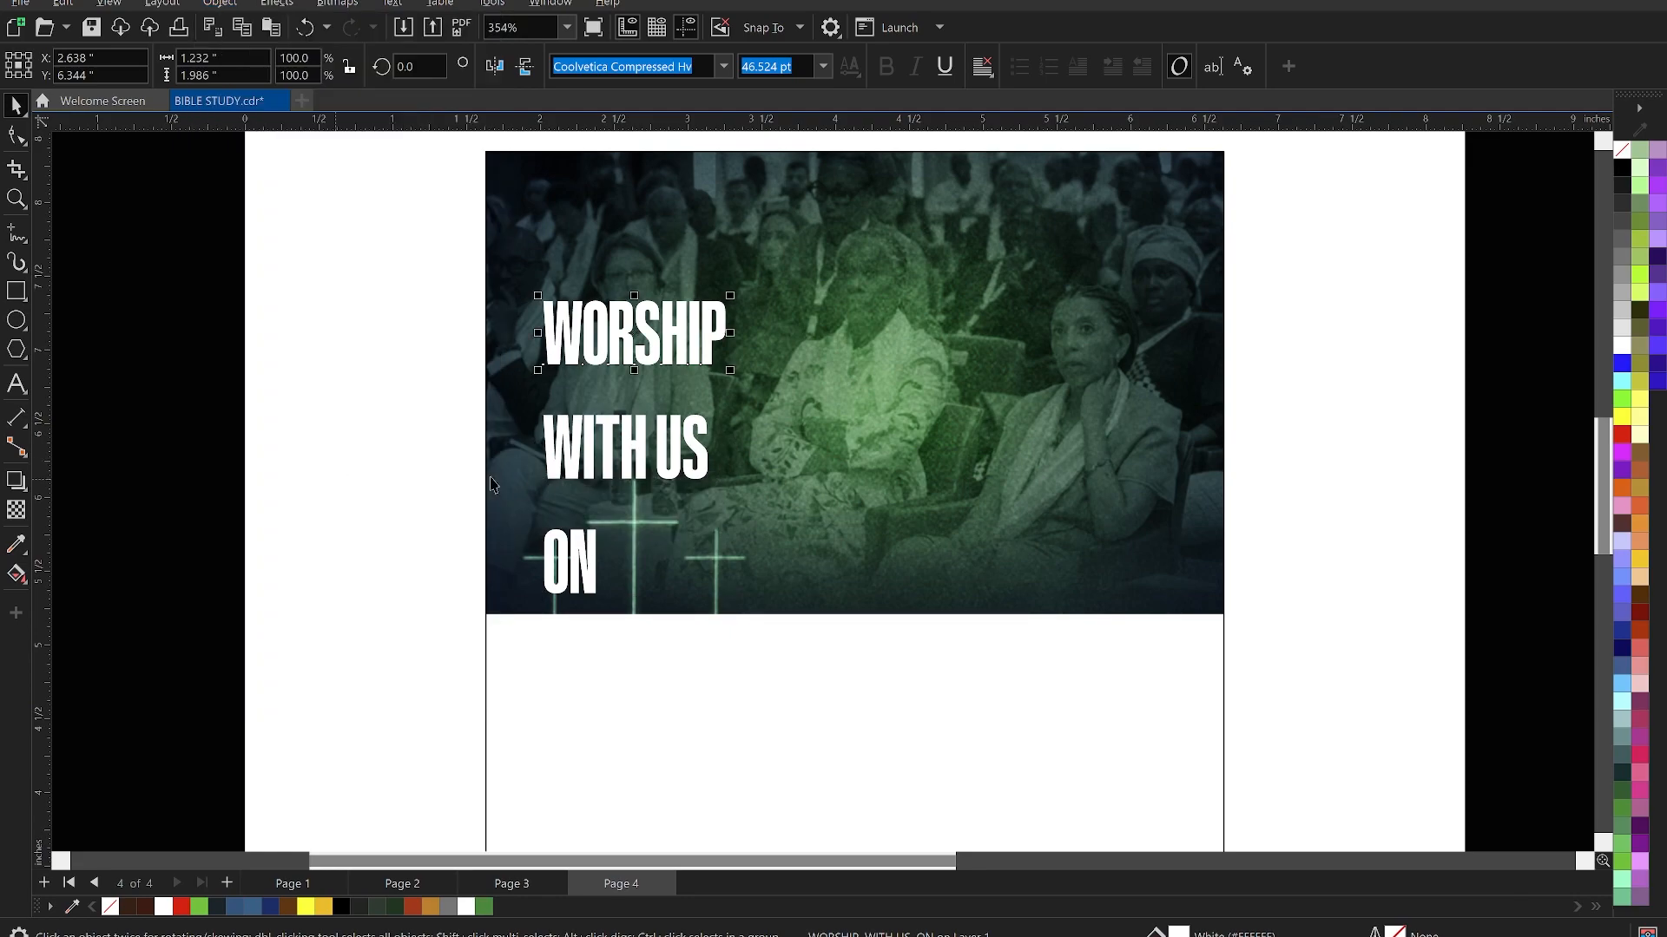
pyautogui.click(348, 458)
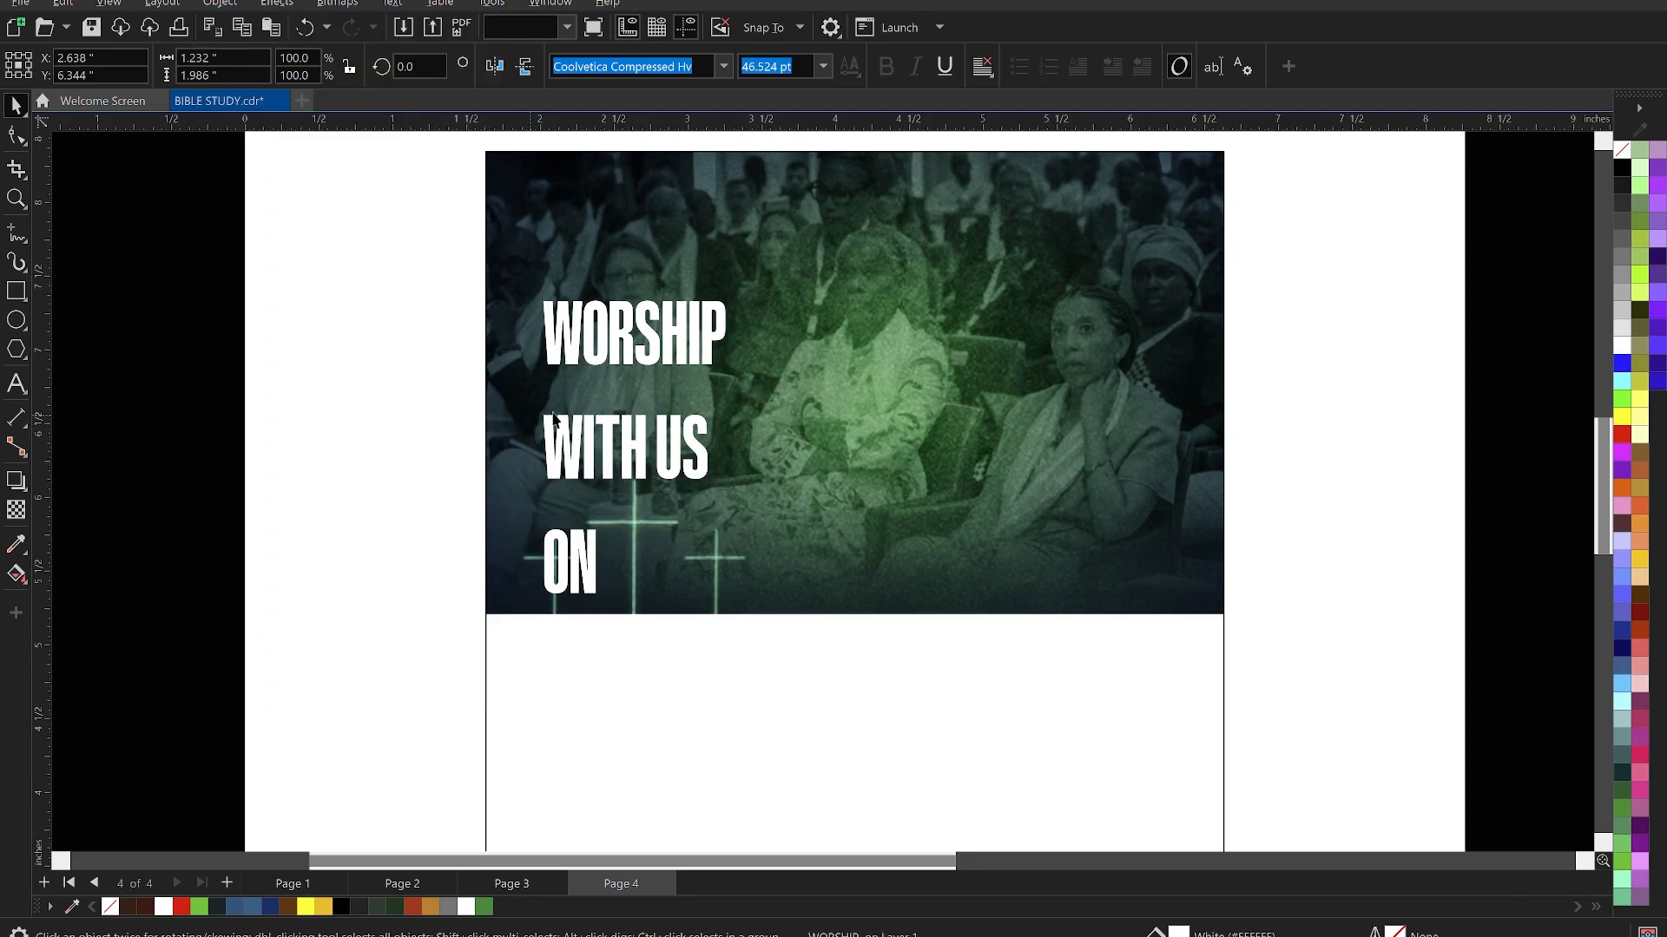
pyautogui.click(625, 334)
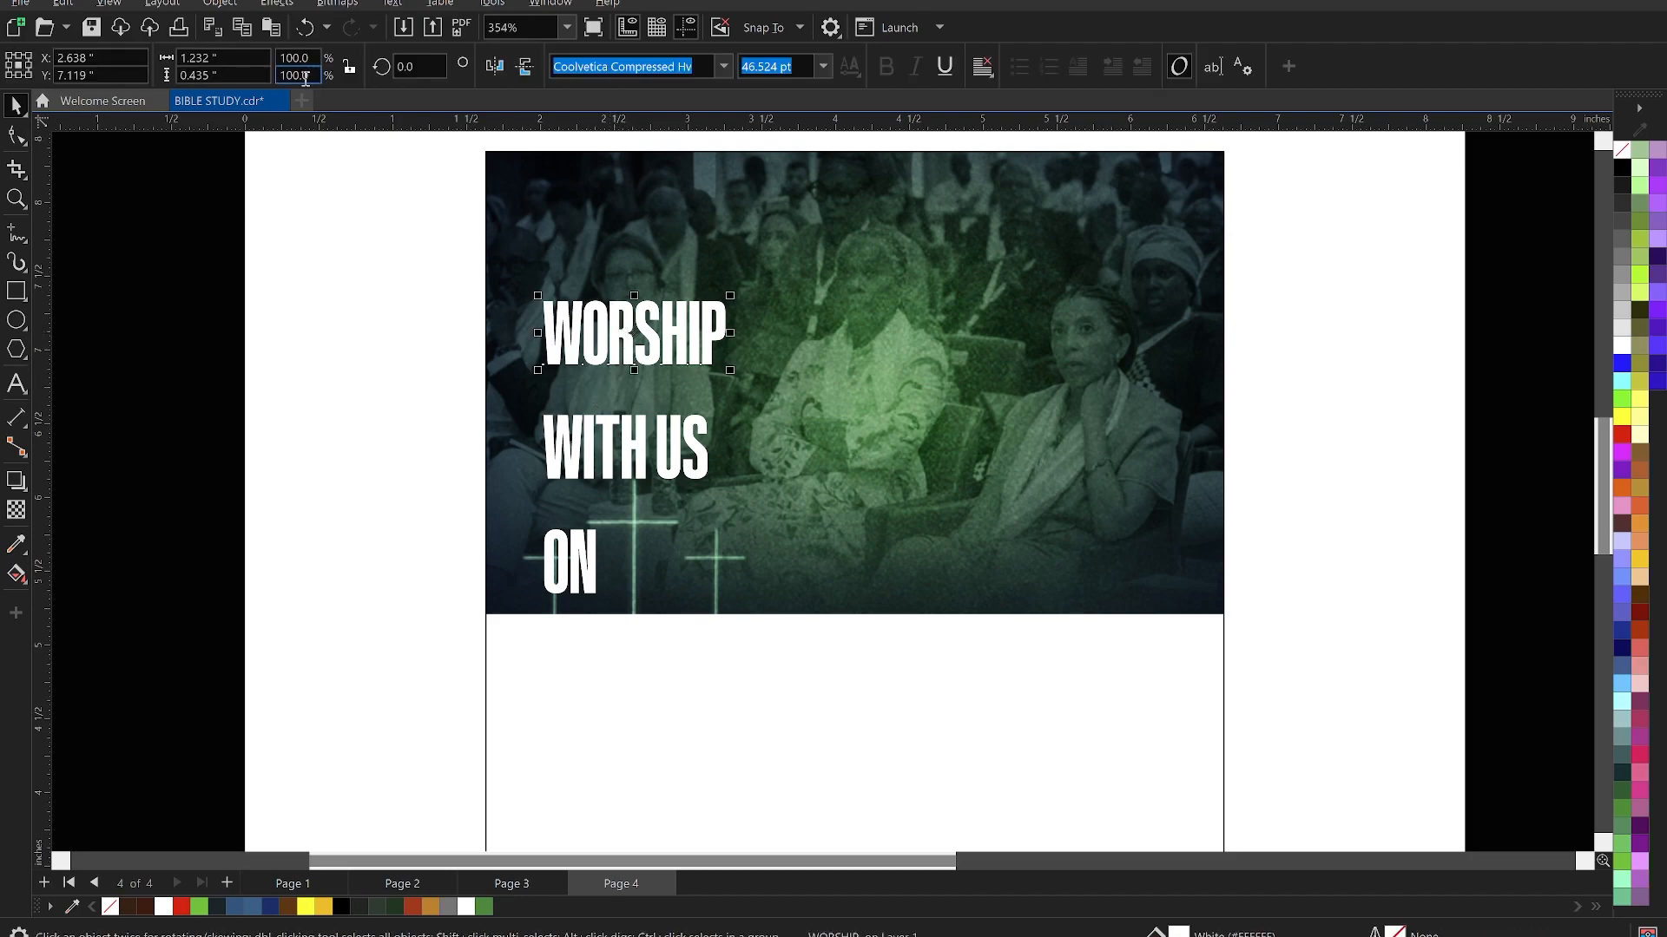
pyautogui.click(222, 4)
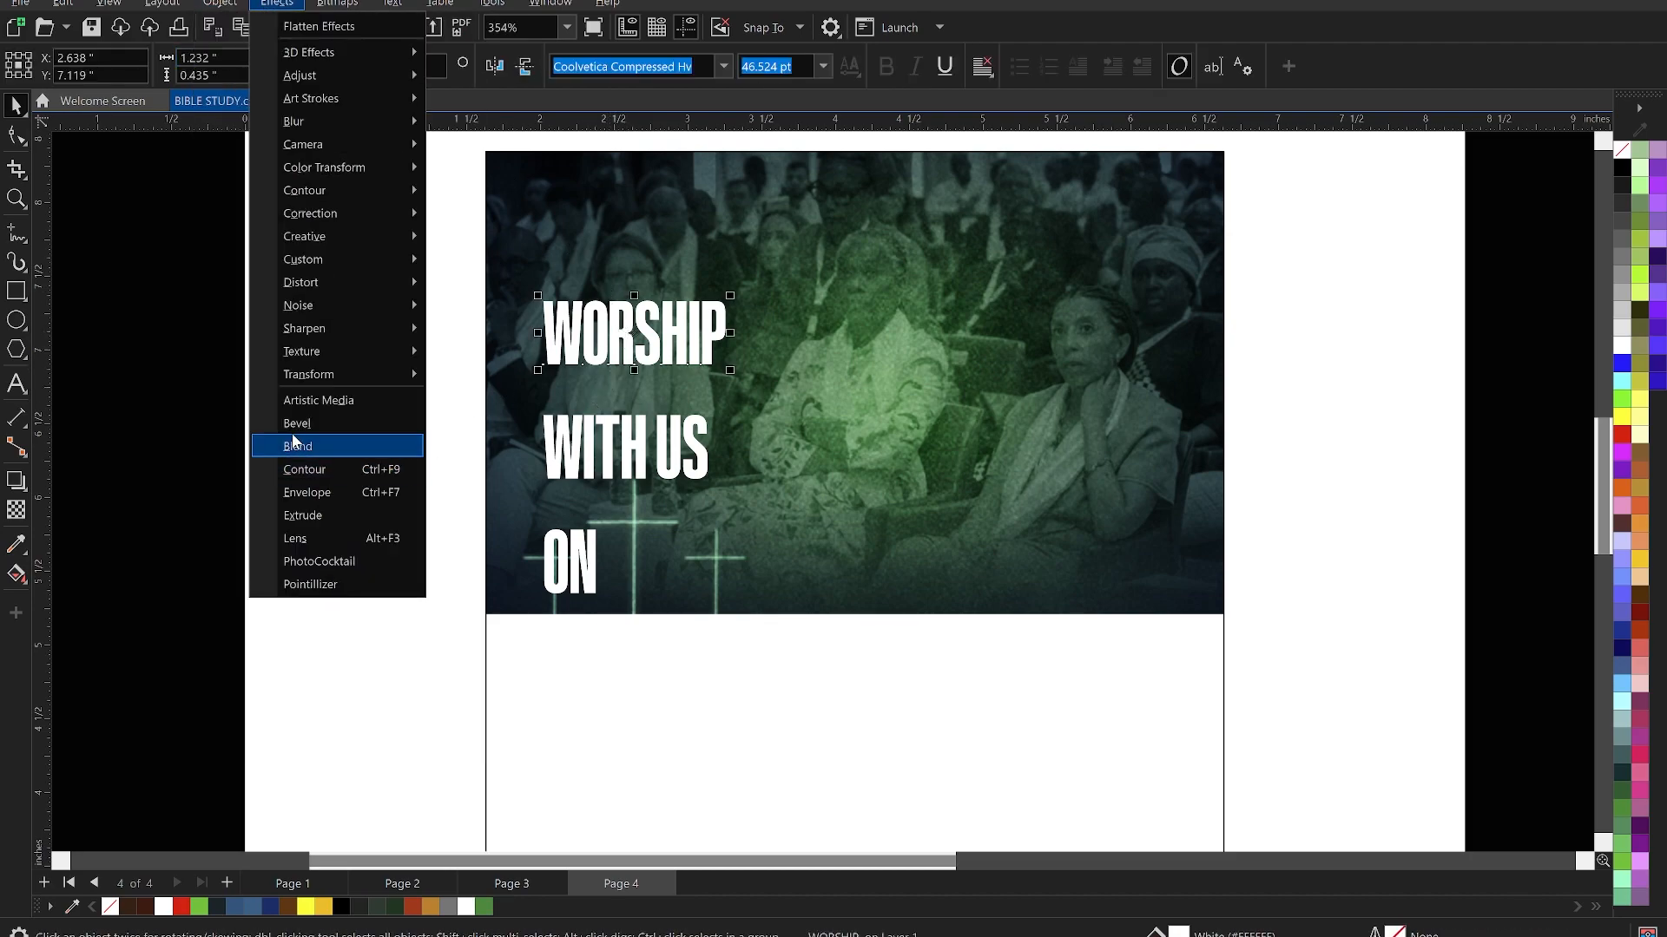
pyautogui.click(674, 350)
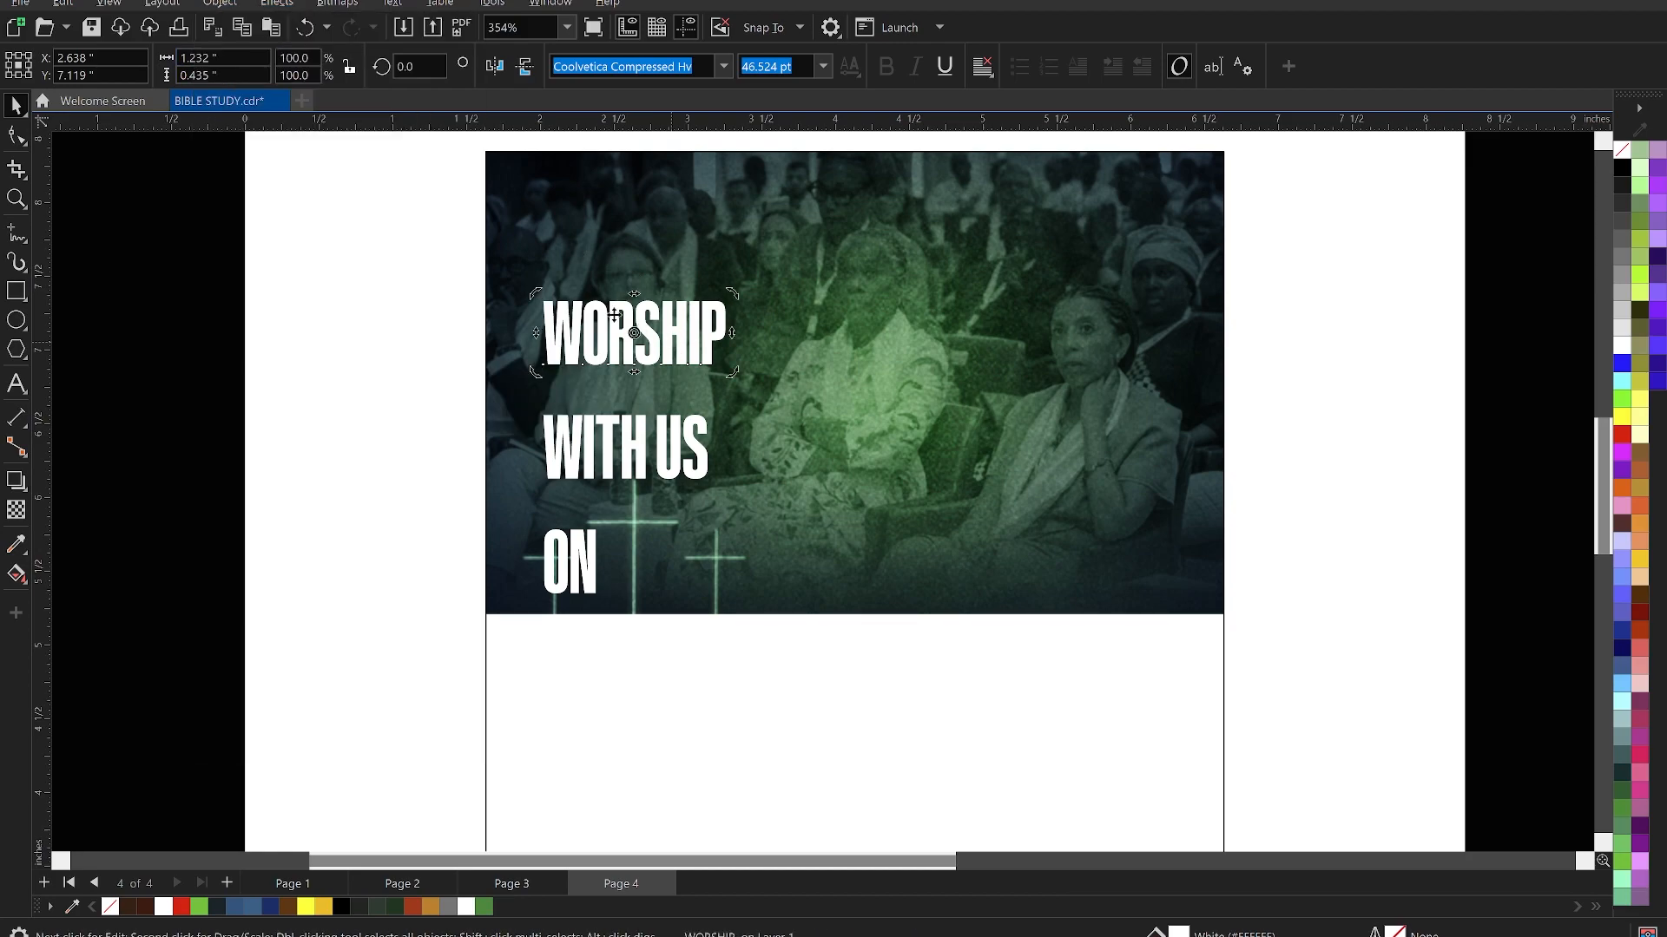
pyautogui.click(230, 6)
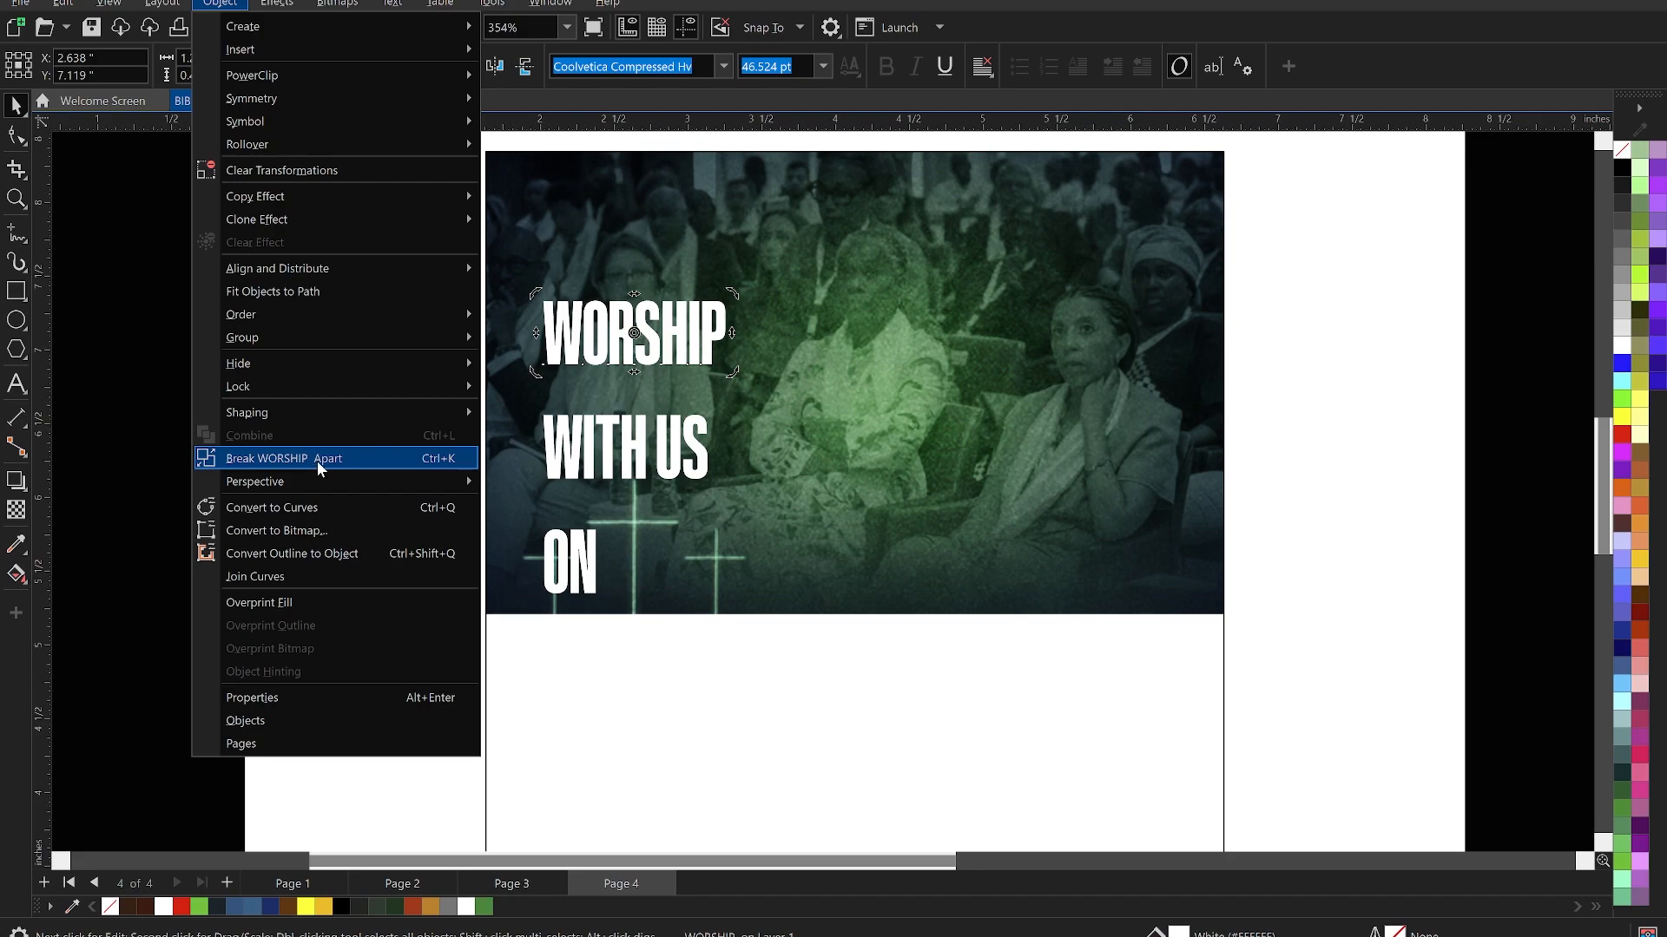
pyautogui.click(580, 329)
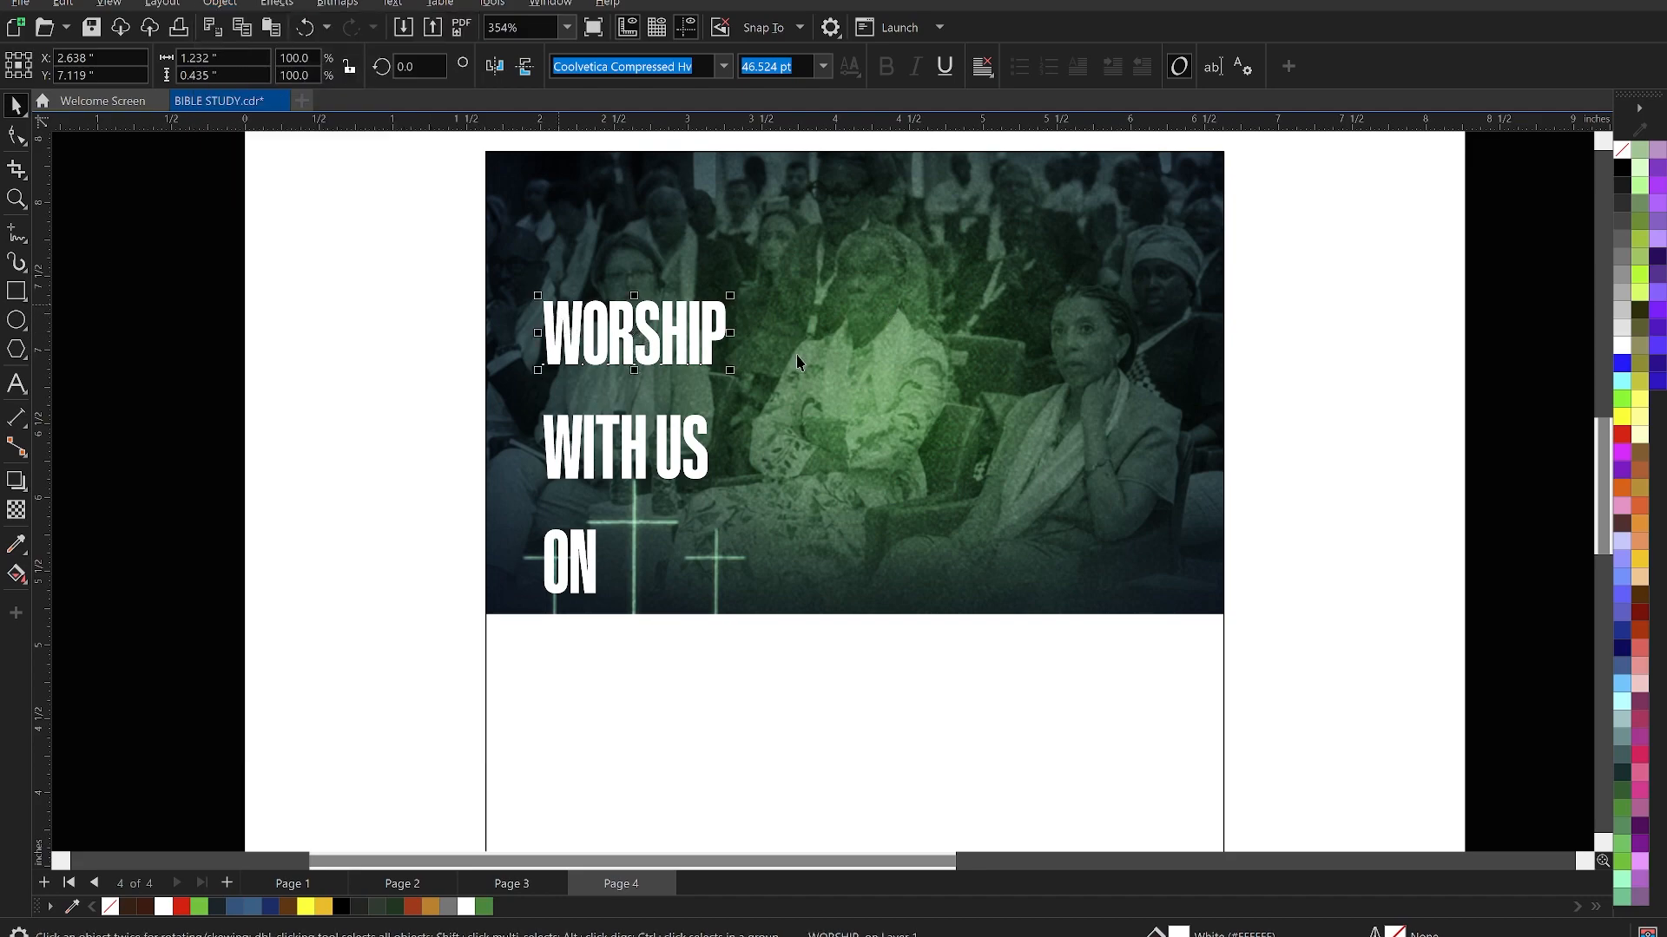
pyautogui.click(324, 420)
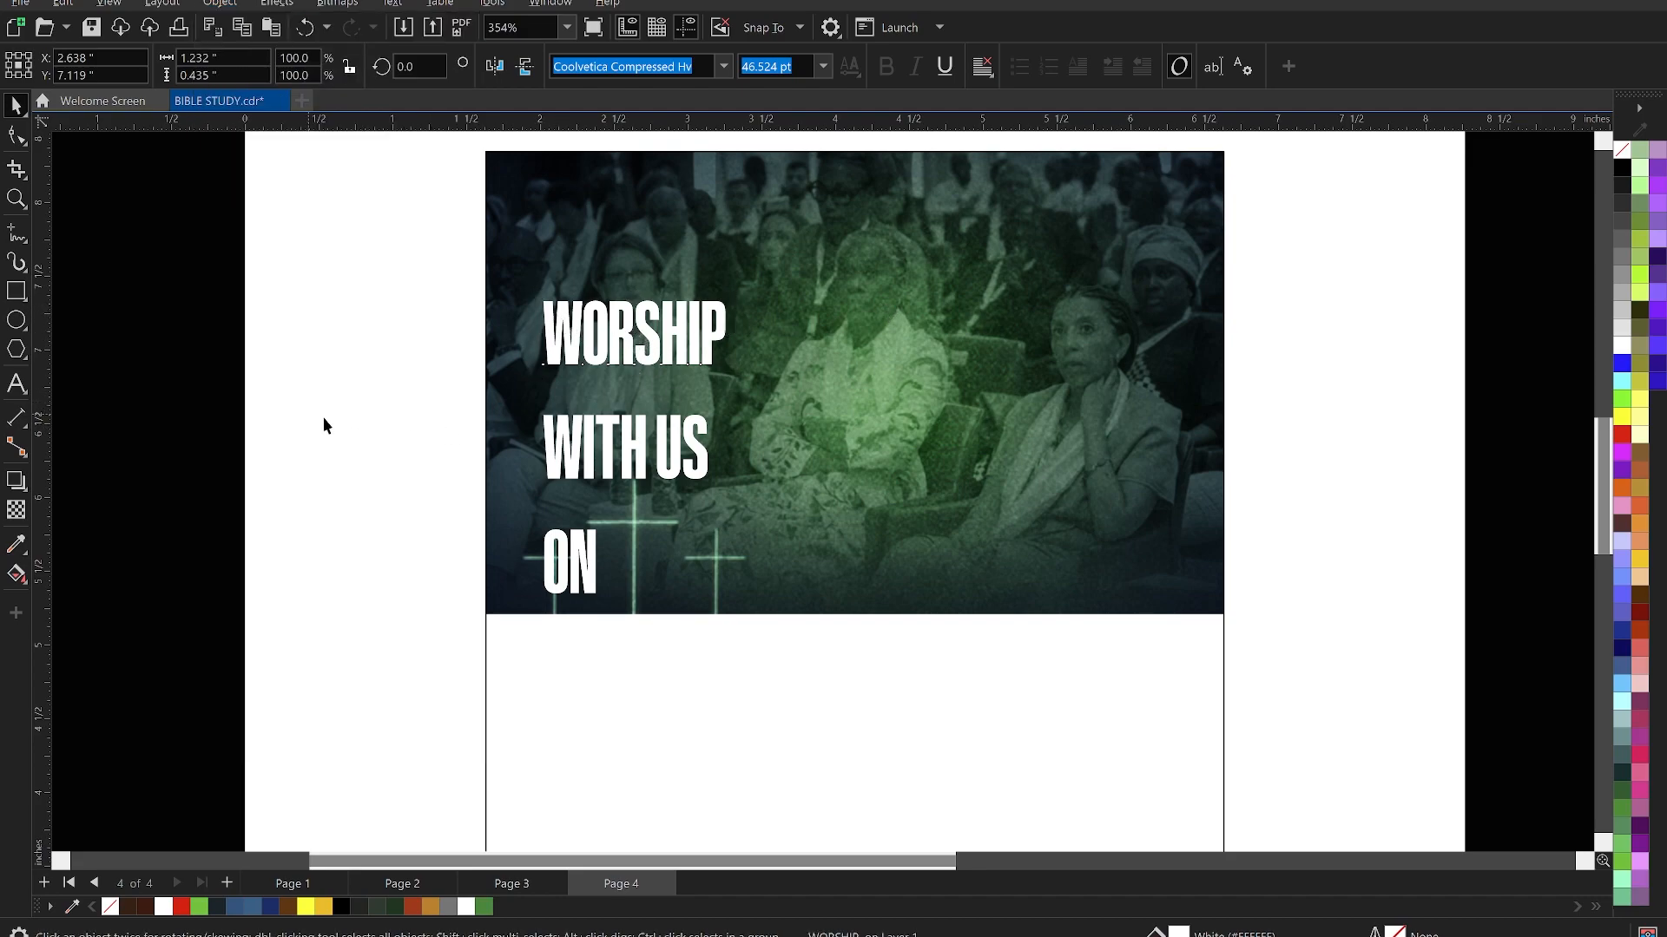
# - Enlarge the word WORSHIP and set its font size to 93 pt
pyautogui.click(671, 336)
pyautogui.moveTo(735, 374); pyautogui.dragTo(865, 451)
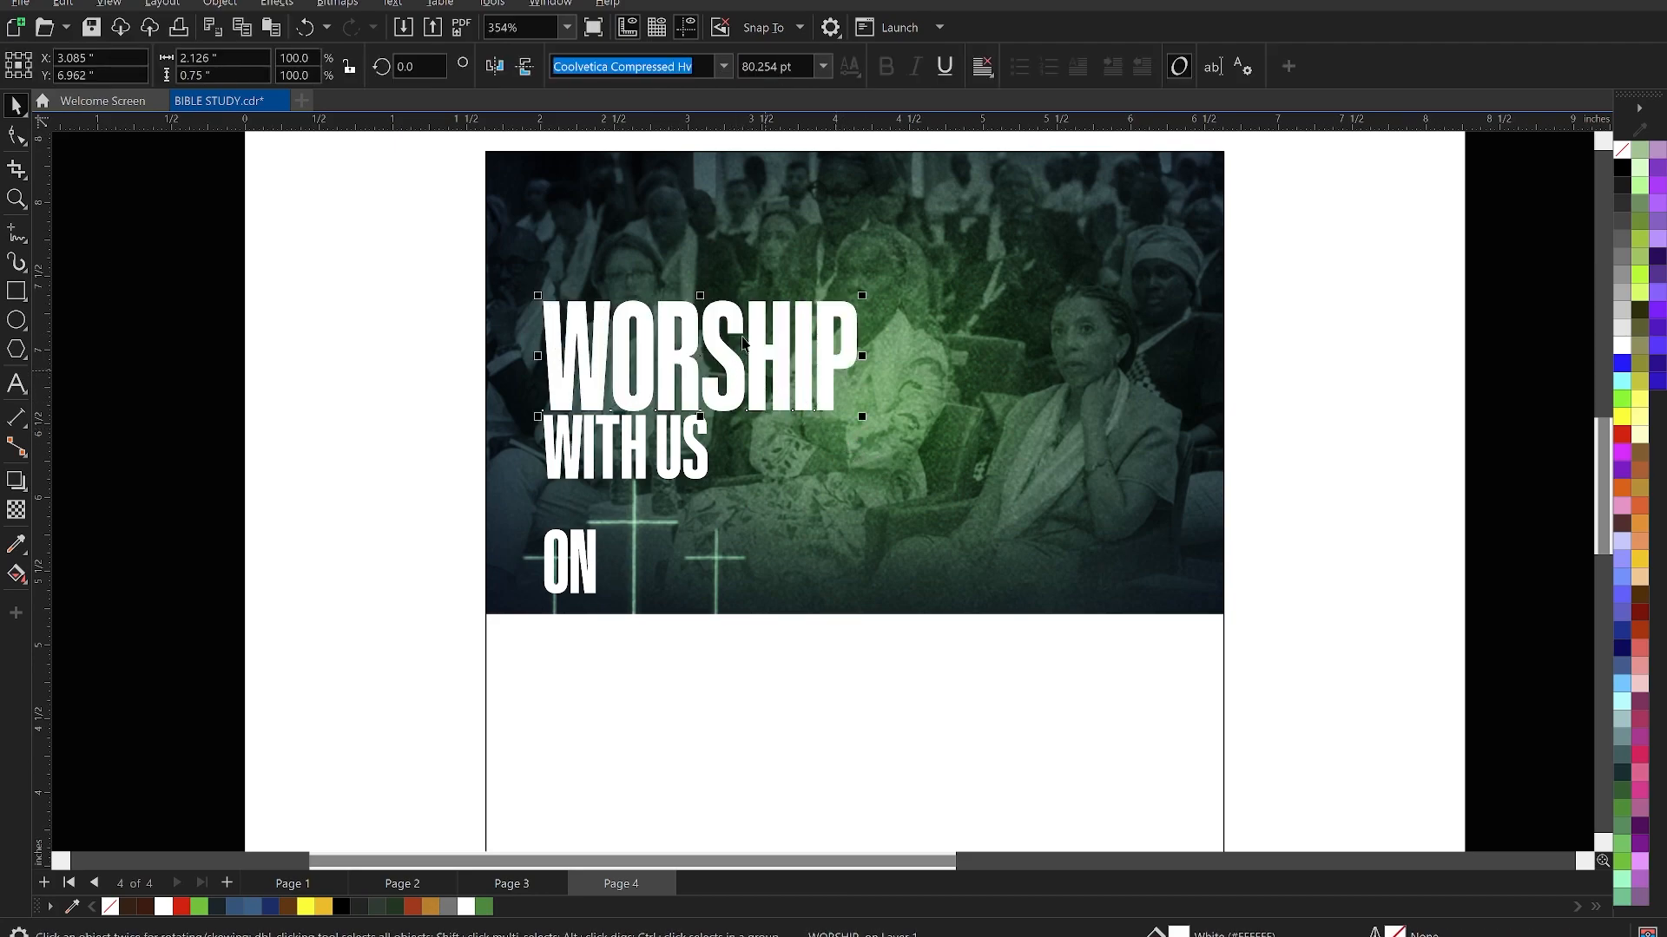
pyautogui.click(783, 64)
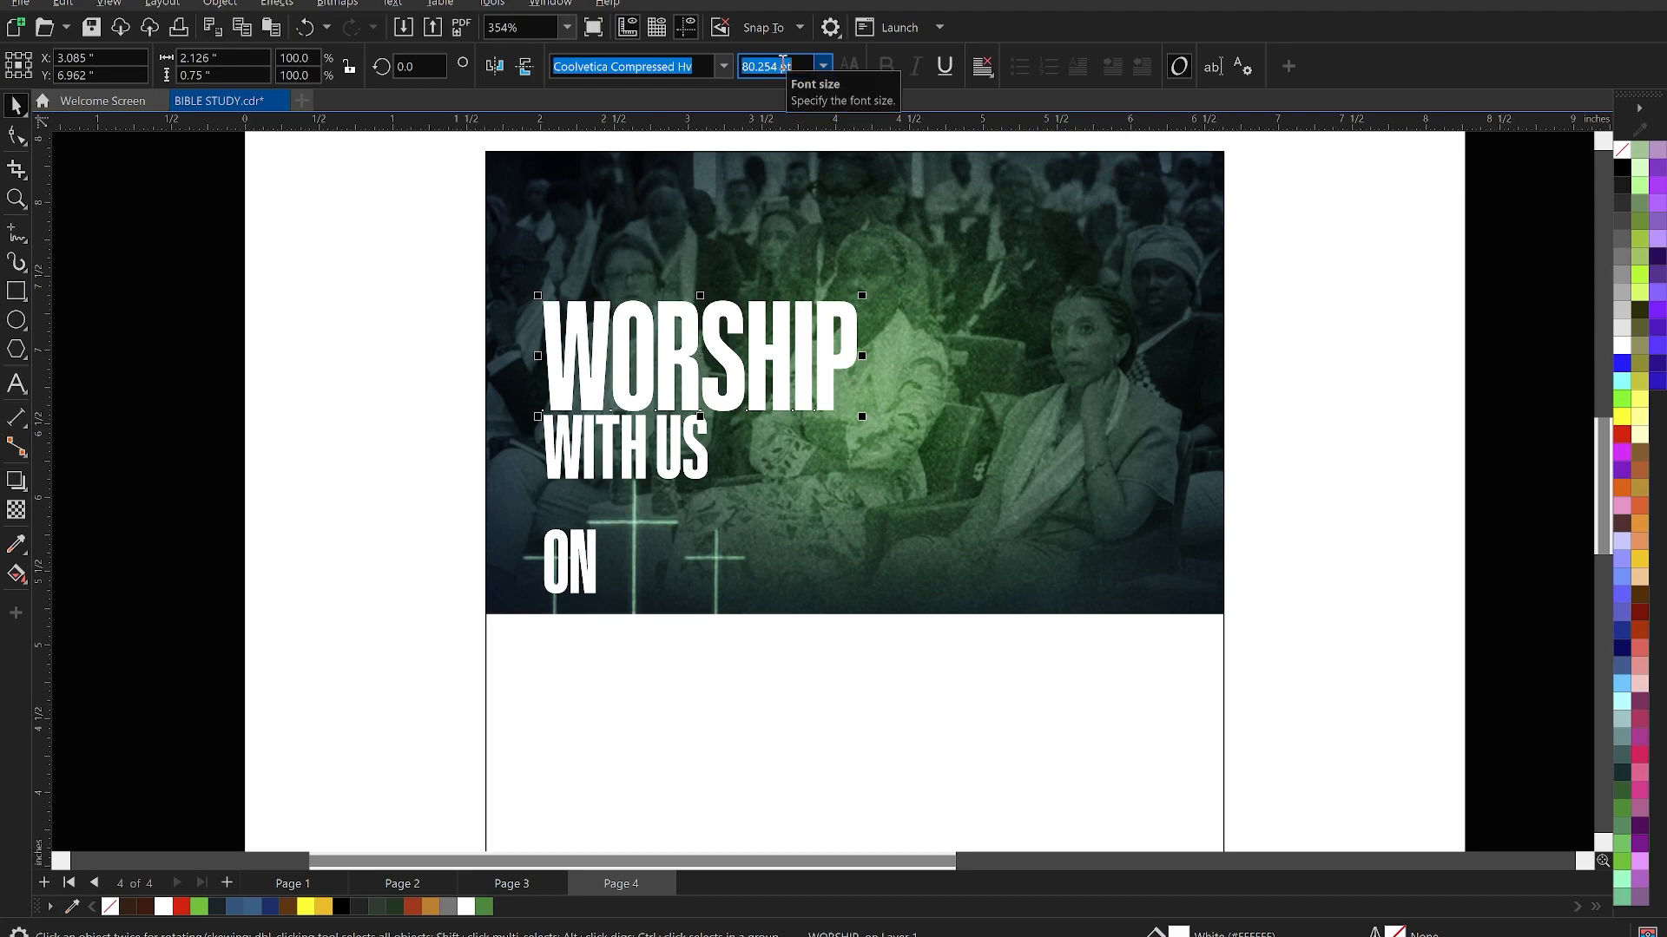
pyautogui.write('93')
pyautogui.press('Return')
# - Enlarge the WITH US line and set its font size to 63 pt
pyautogui.click(694, 458)
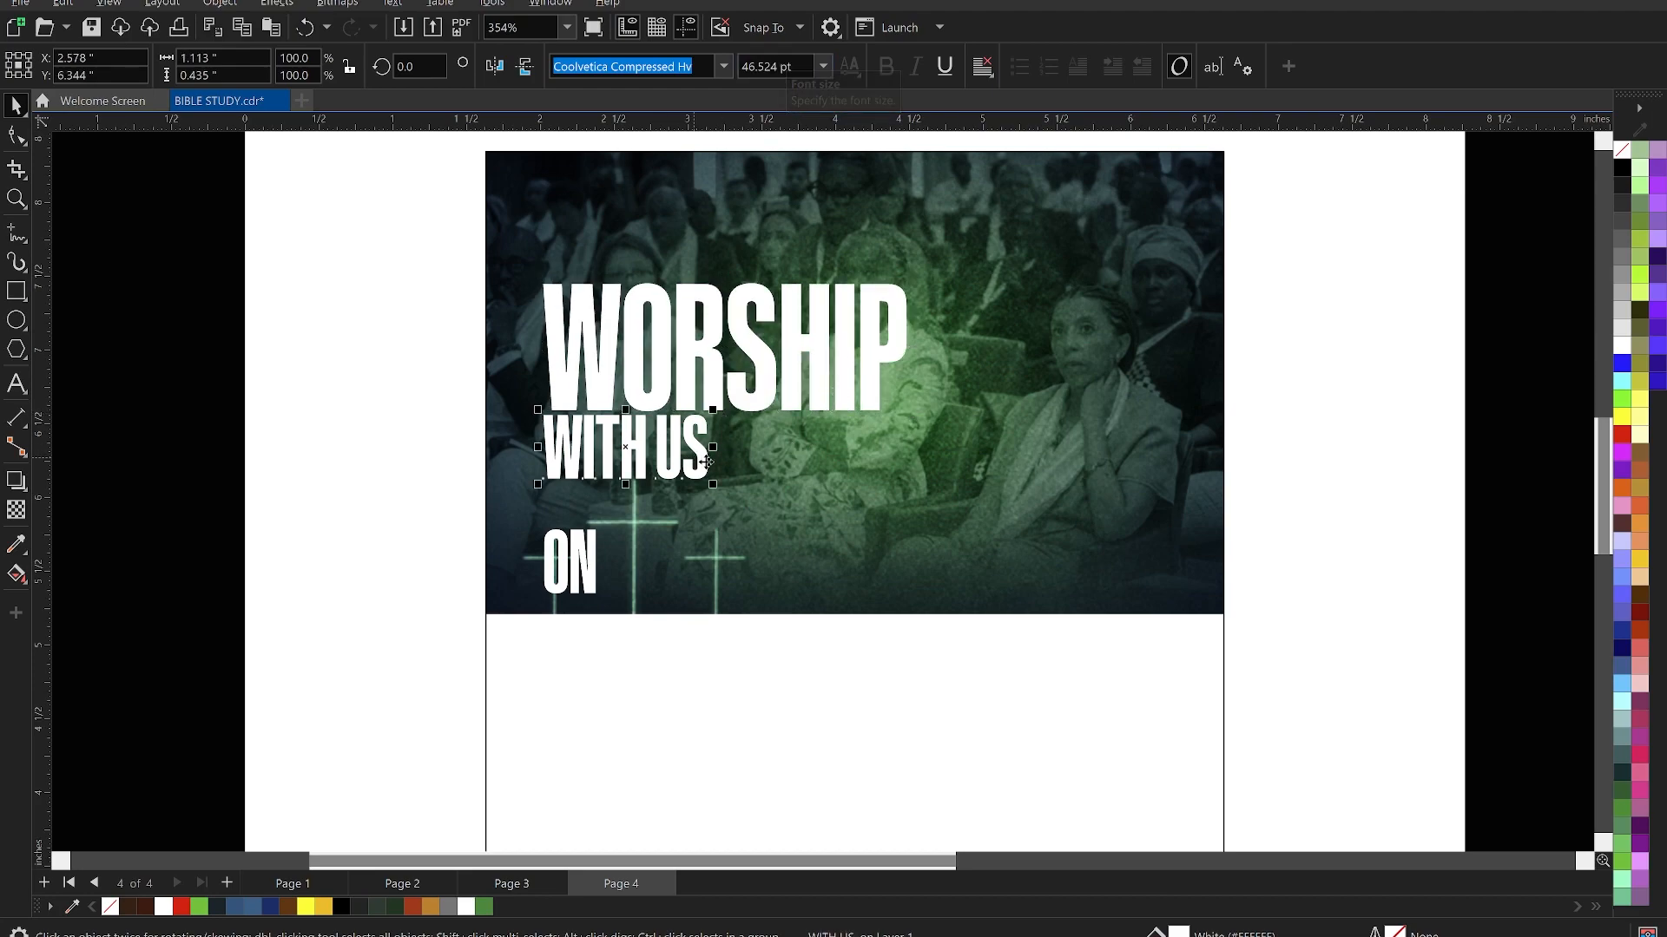
pyautogui.moveTo(714, 485); pyautogui.dragTo(830, 570)
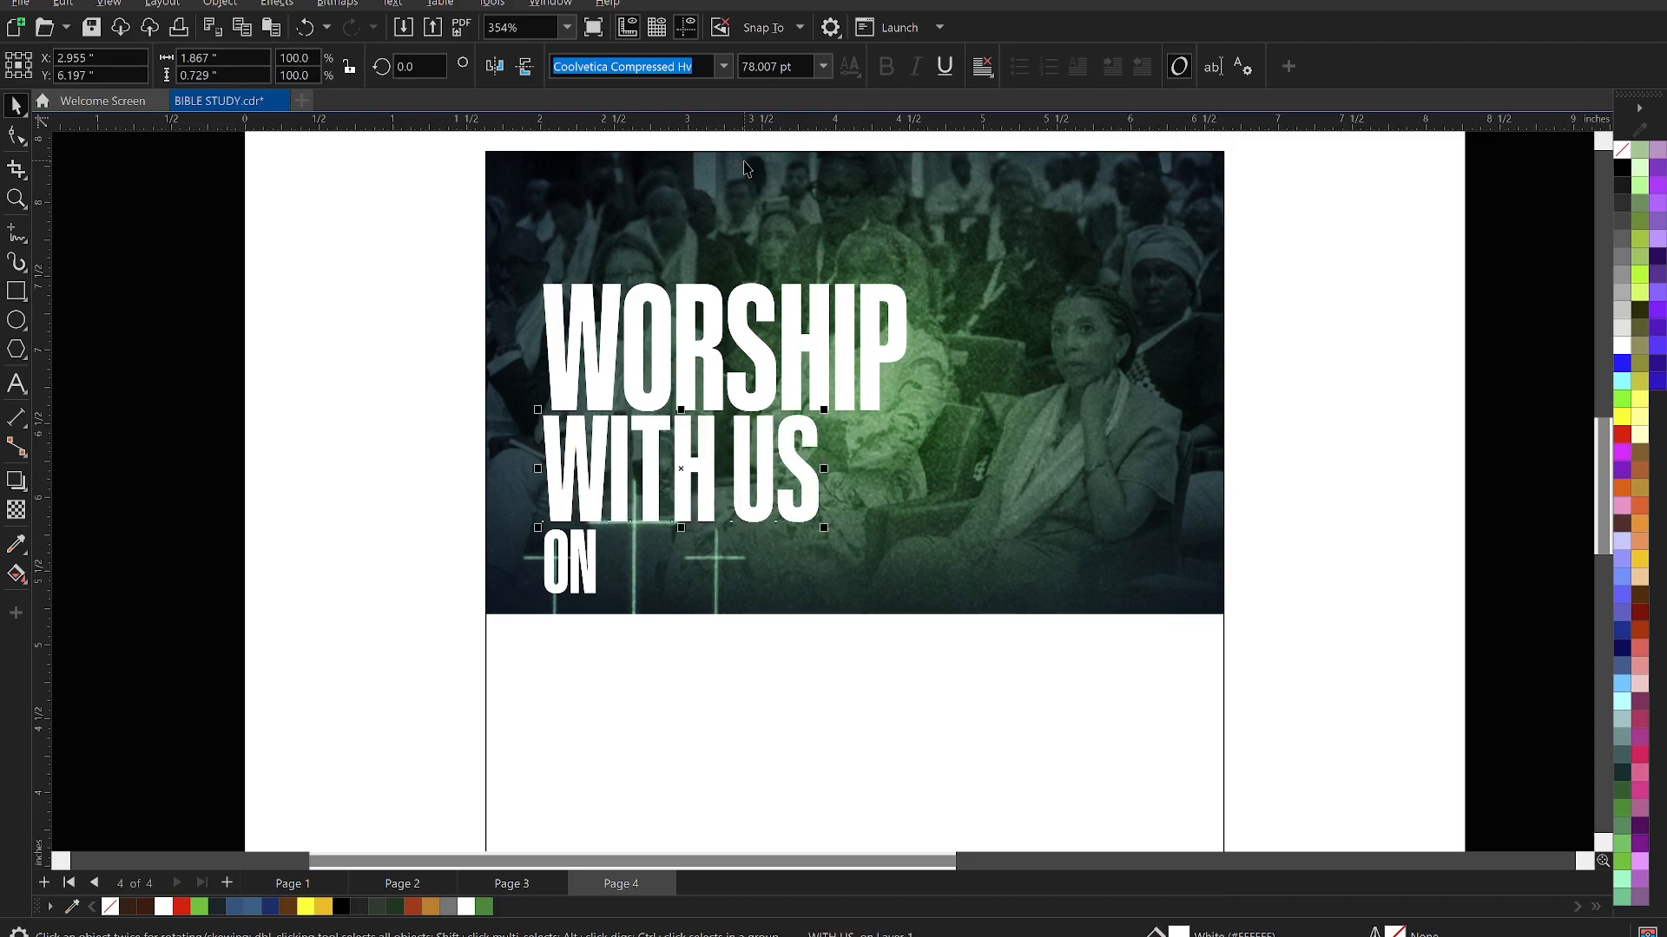
pyautogui.click(785, 71)
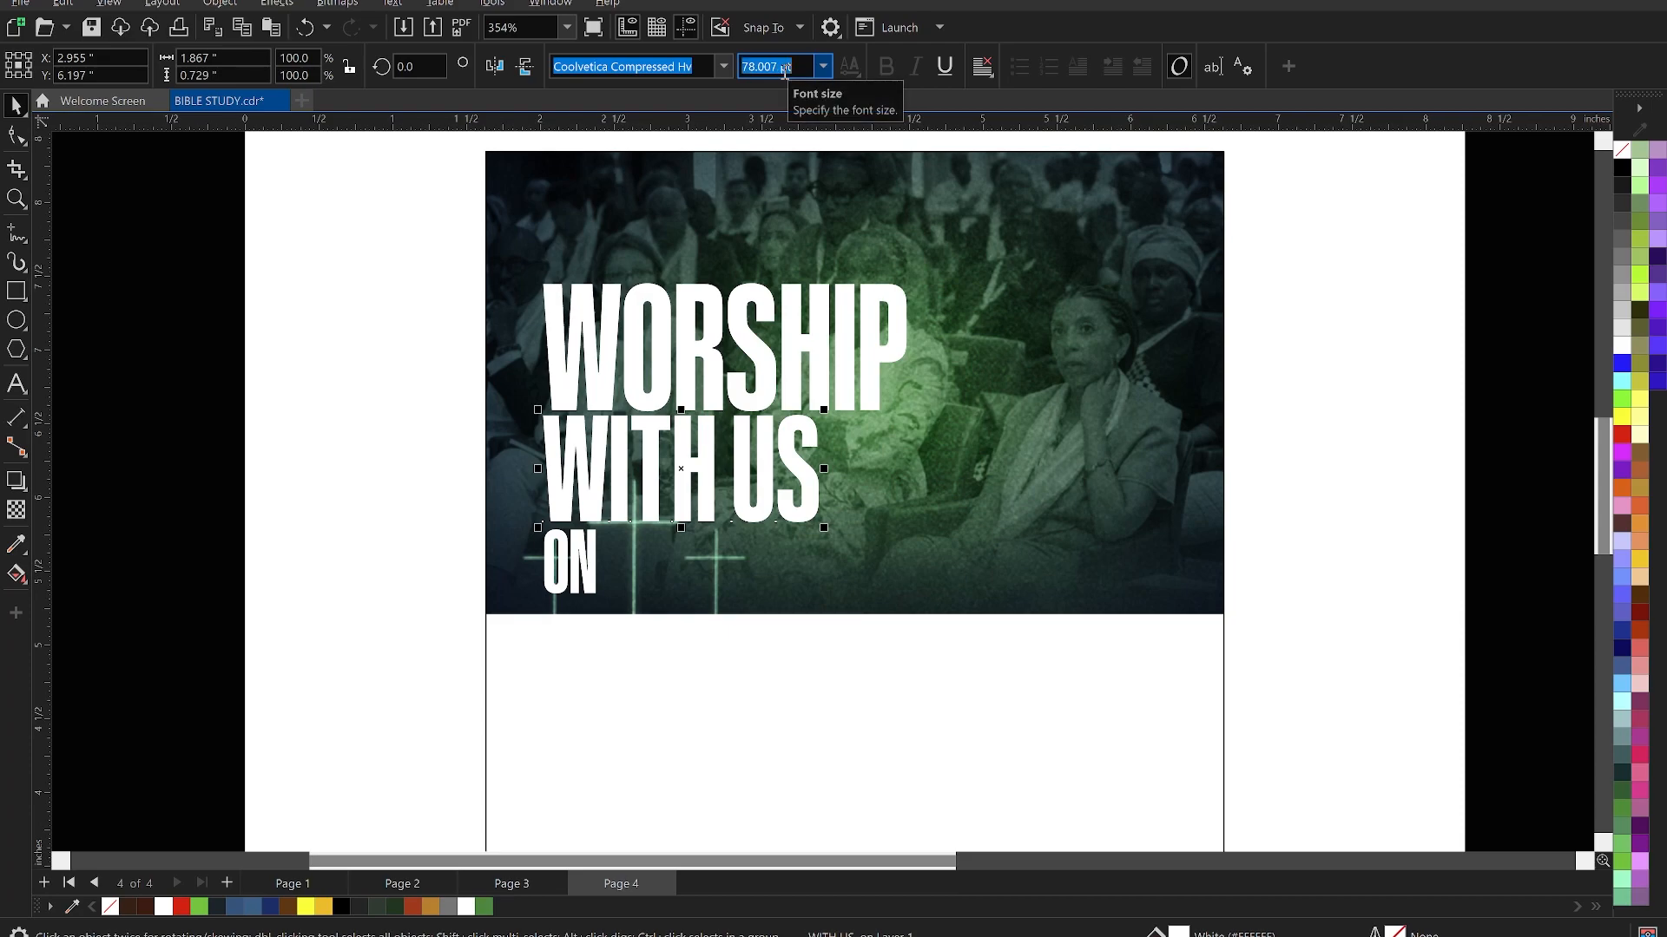
pyautogui.write('63')
pyautogui.press('Return')
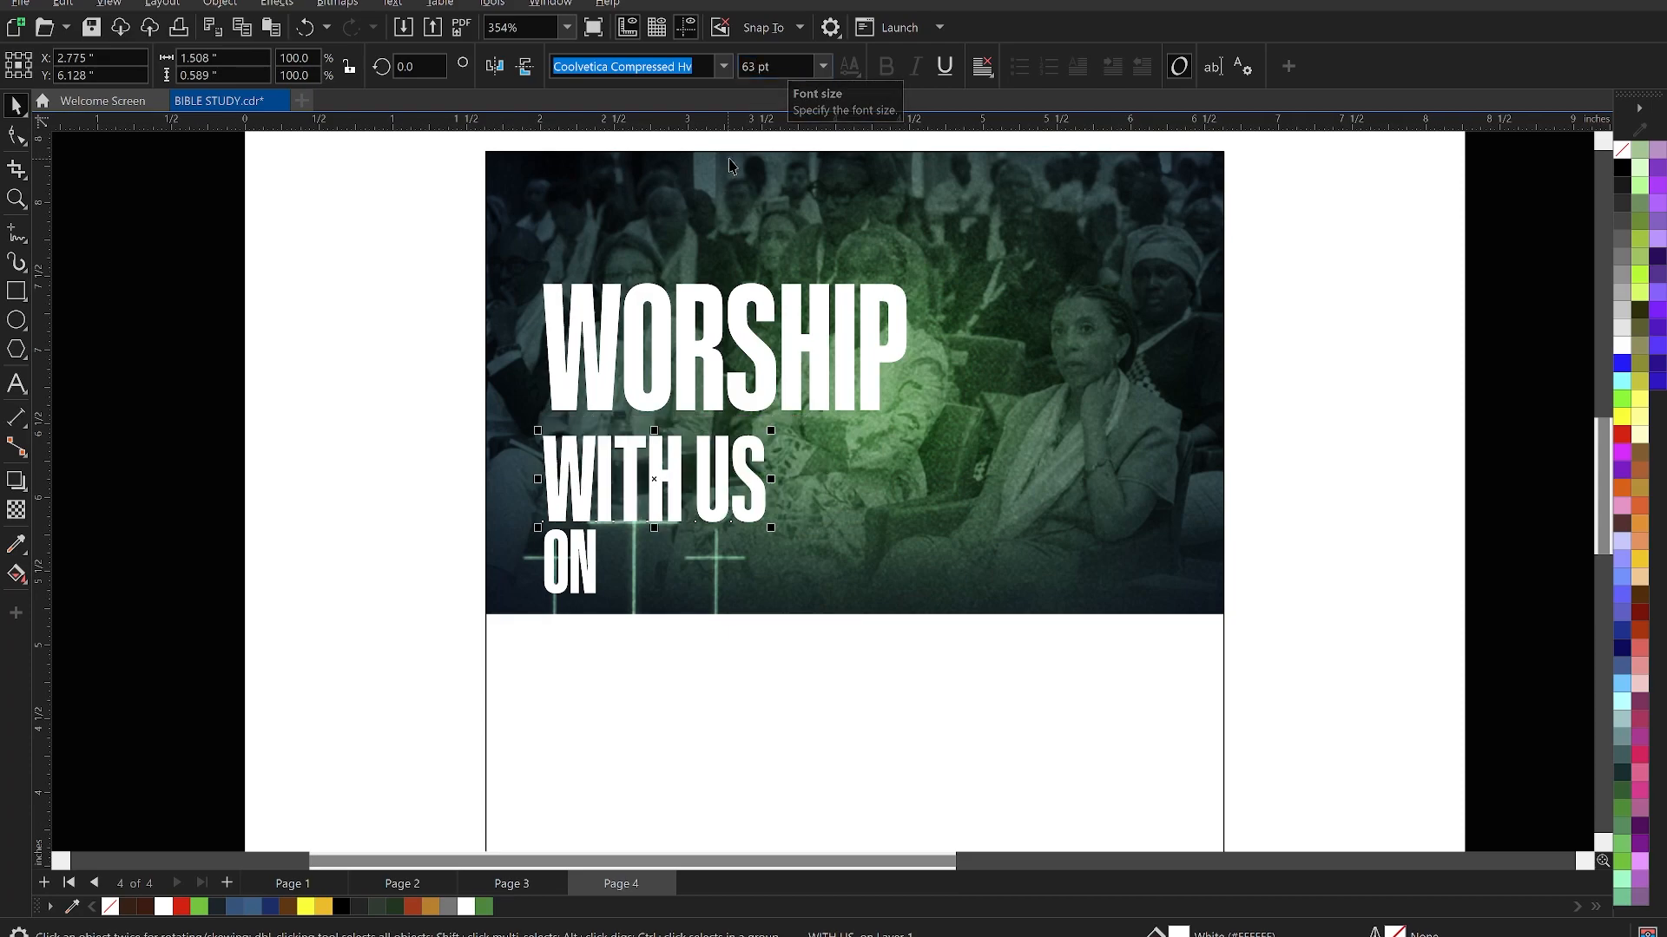
# - Move WITH US up directly beneath WORSHIP and align the left edges of both lines
pyautogui.moveTo(702, 480); pyautogui.dragTo(738, 424)
pyautogui.keyDown('shift'); pyautogui.click(775, 389); pyautogui.keyUp('shift')
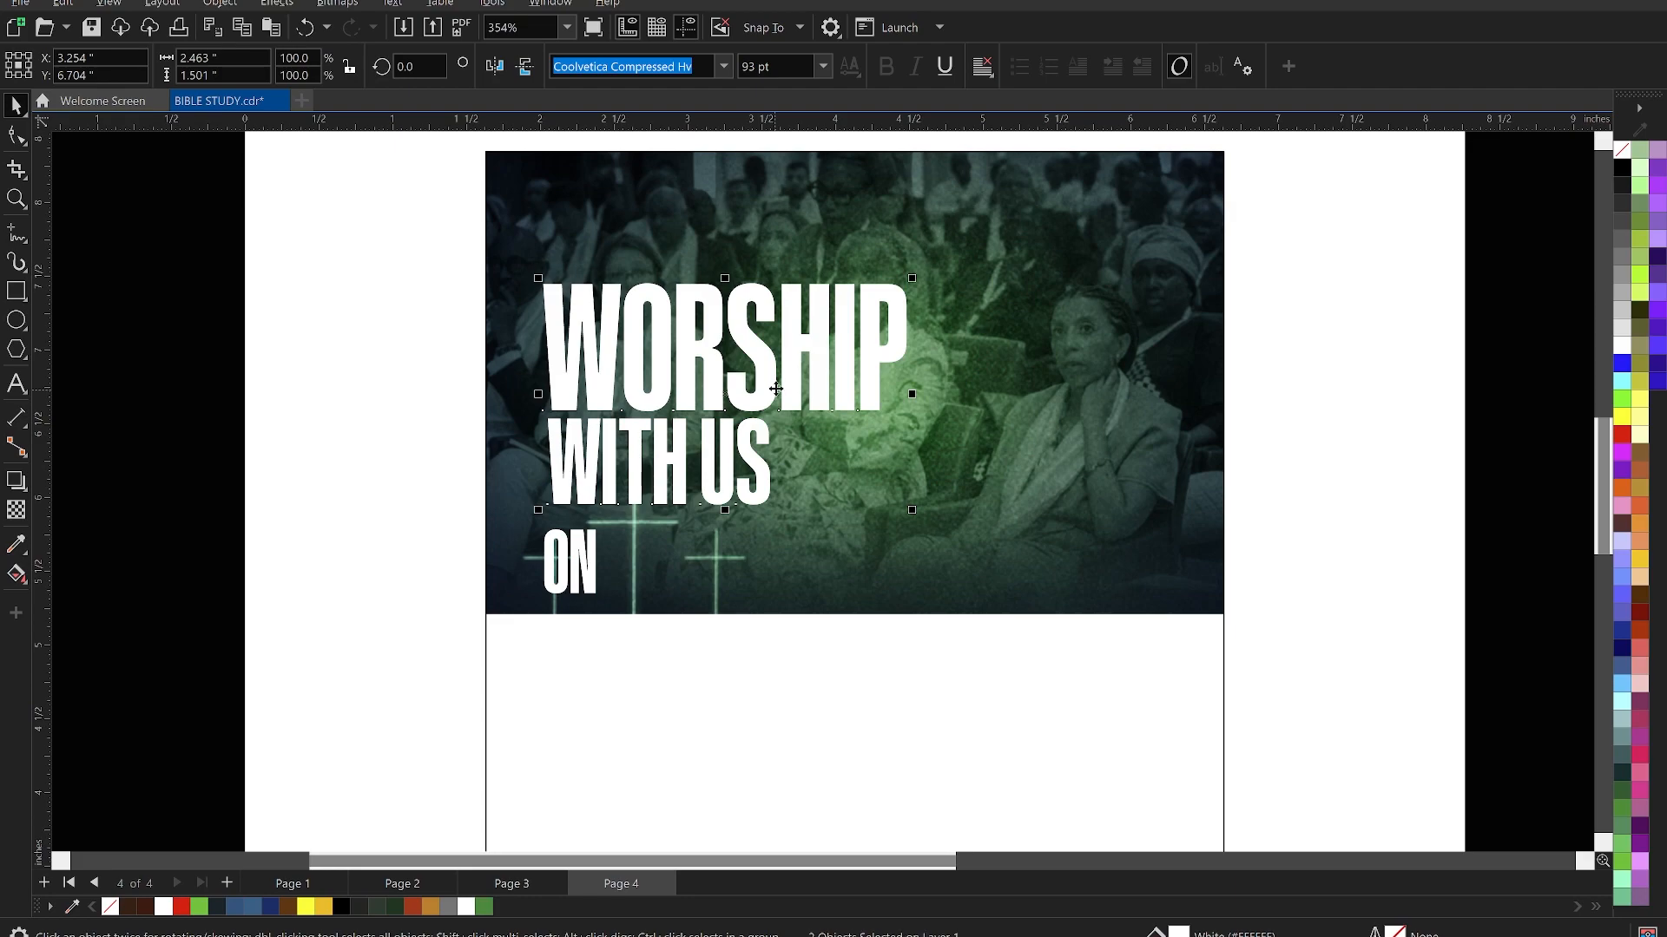
pyautogui.press('l')
# - Shift the WORSHIP and WITH US lines together lower on the photo and place ON clear to their right
pyautogui.moveTo(590, 566); pyautogui.dragTo(935, 478)
pyautogui.click(754, 467)
pyautogui.click(764, 357)
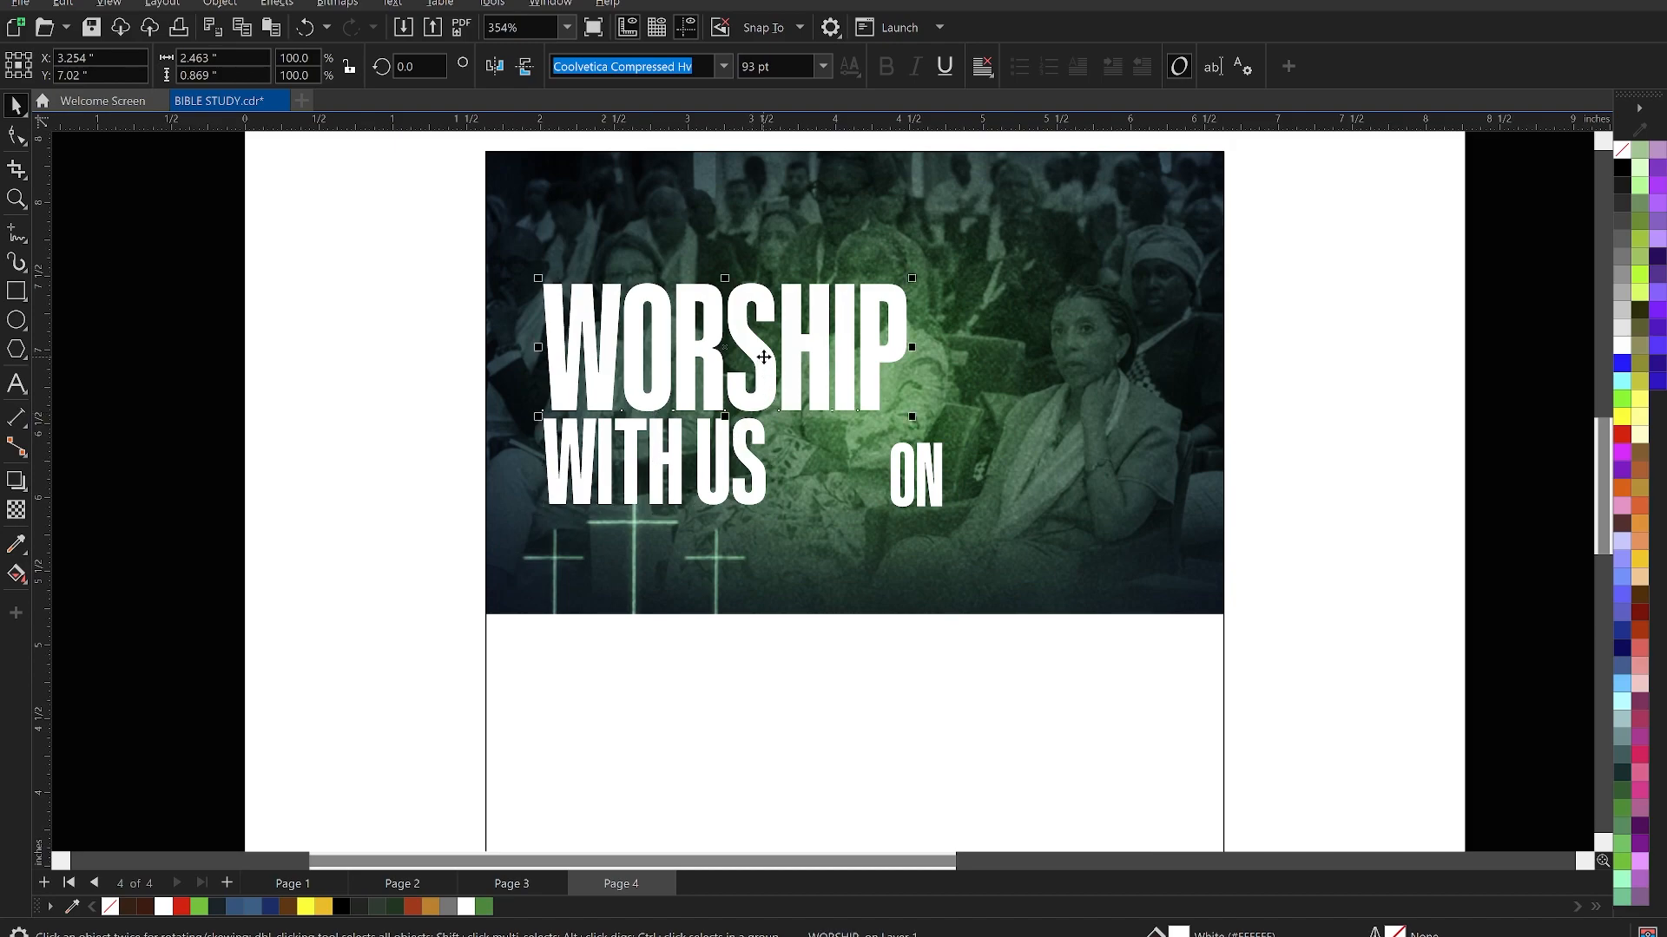
pyautogui.click(744, 432)
pyautogui.keyDown('shift'); pyautogui.click(755, 380); pyautogui.keyUp('shift')
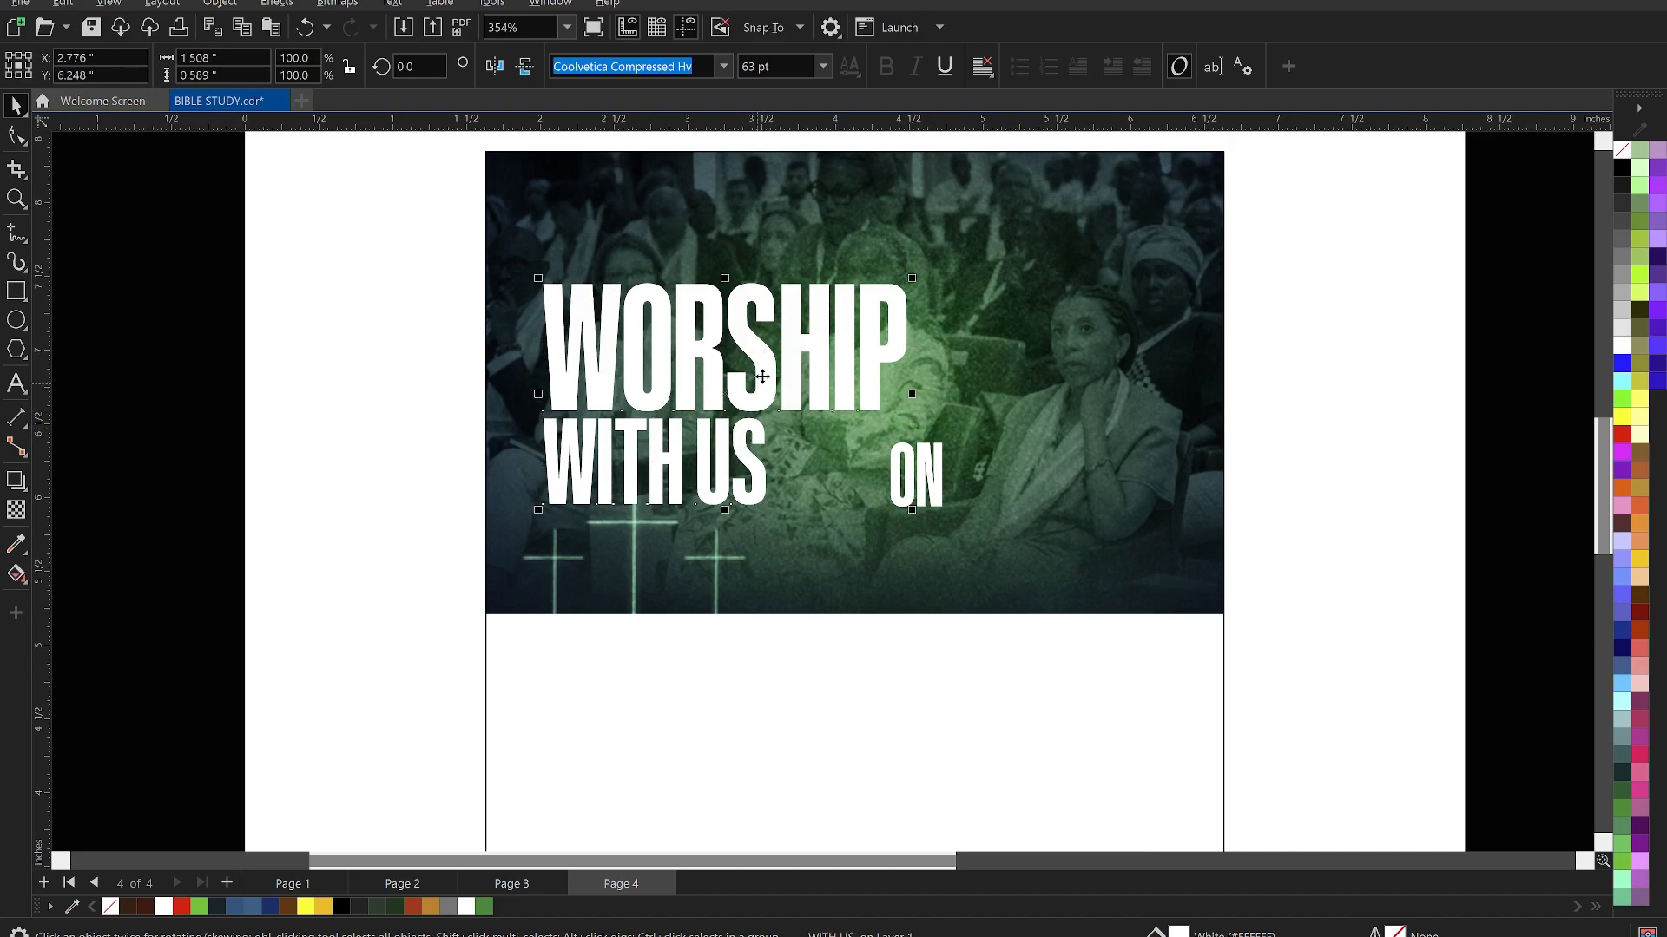
pyautogui.moveTo(762, 376); pyautogui.dragTo(758, 440)
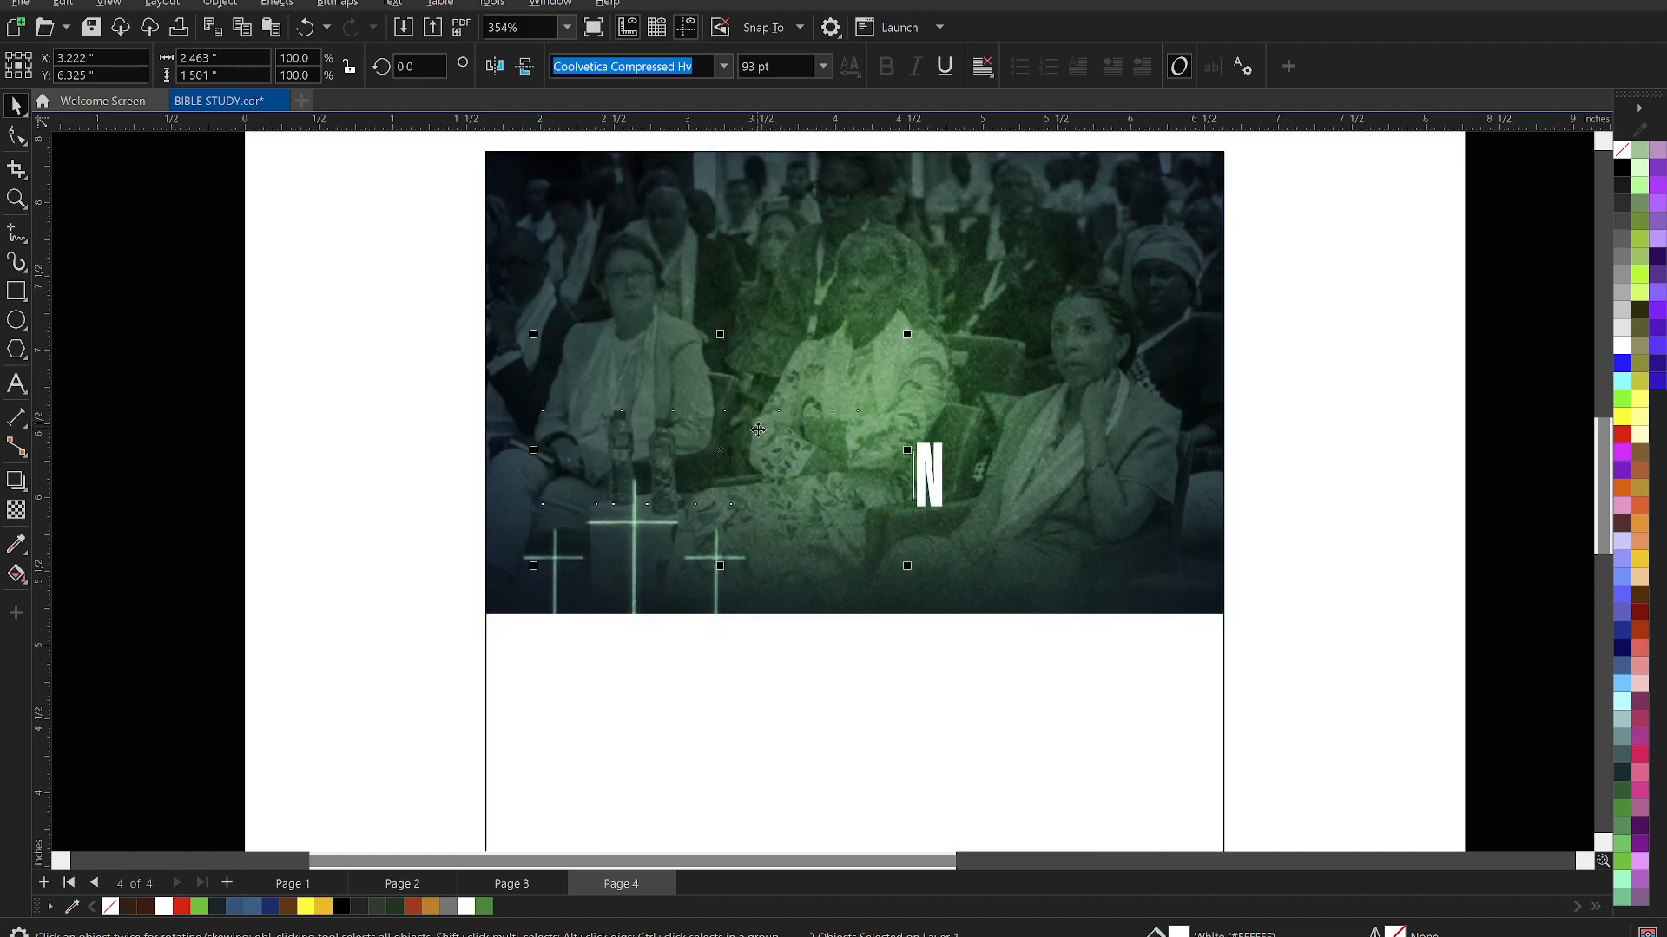
pyautogui.moveTo(760, 434); pyautogui.dragTo(763, 450)
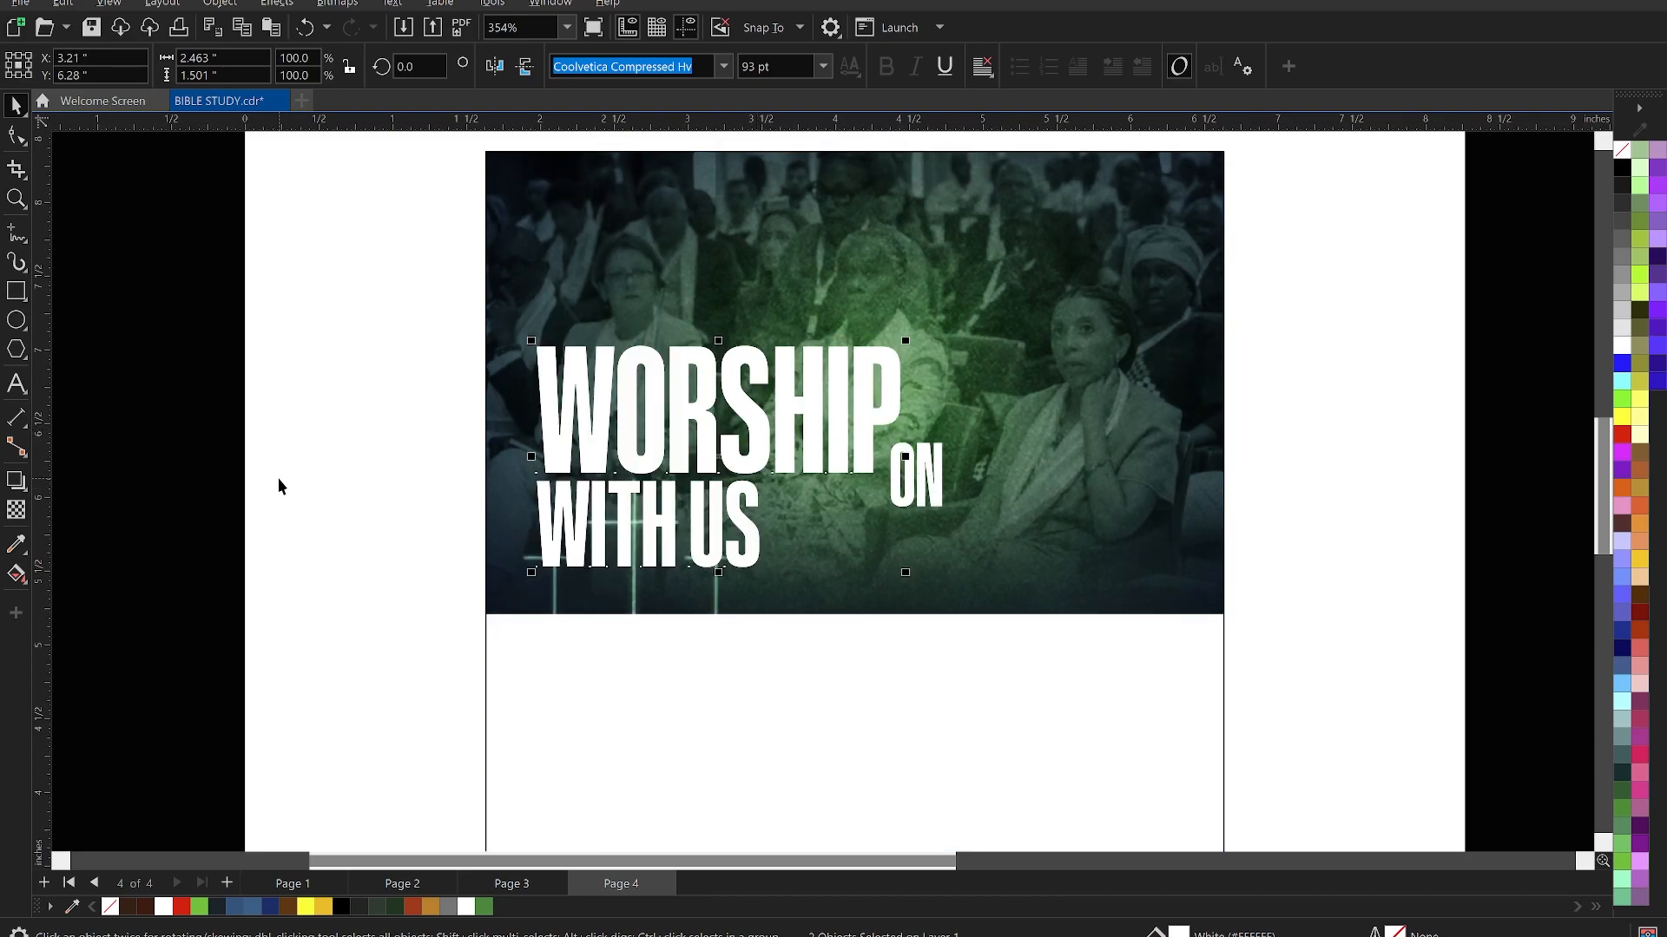
pyautogui.click(903, 499)
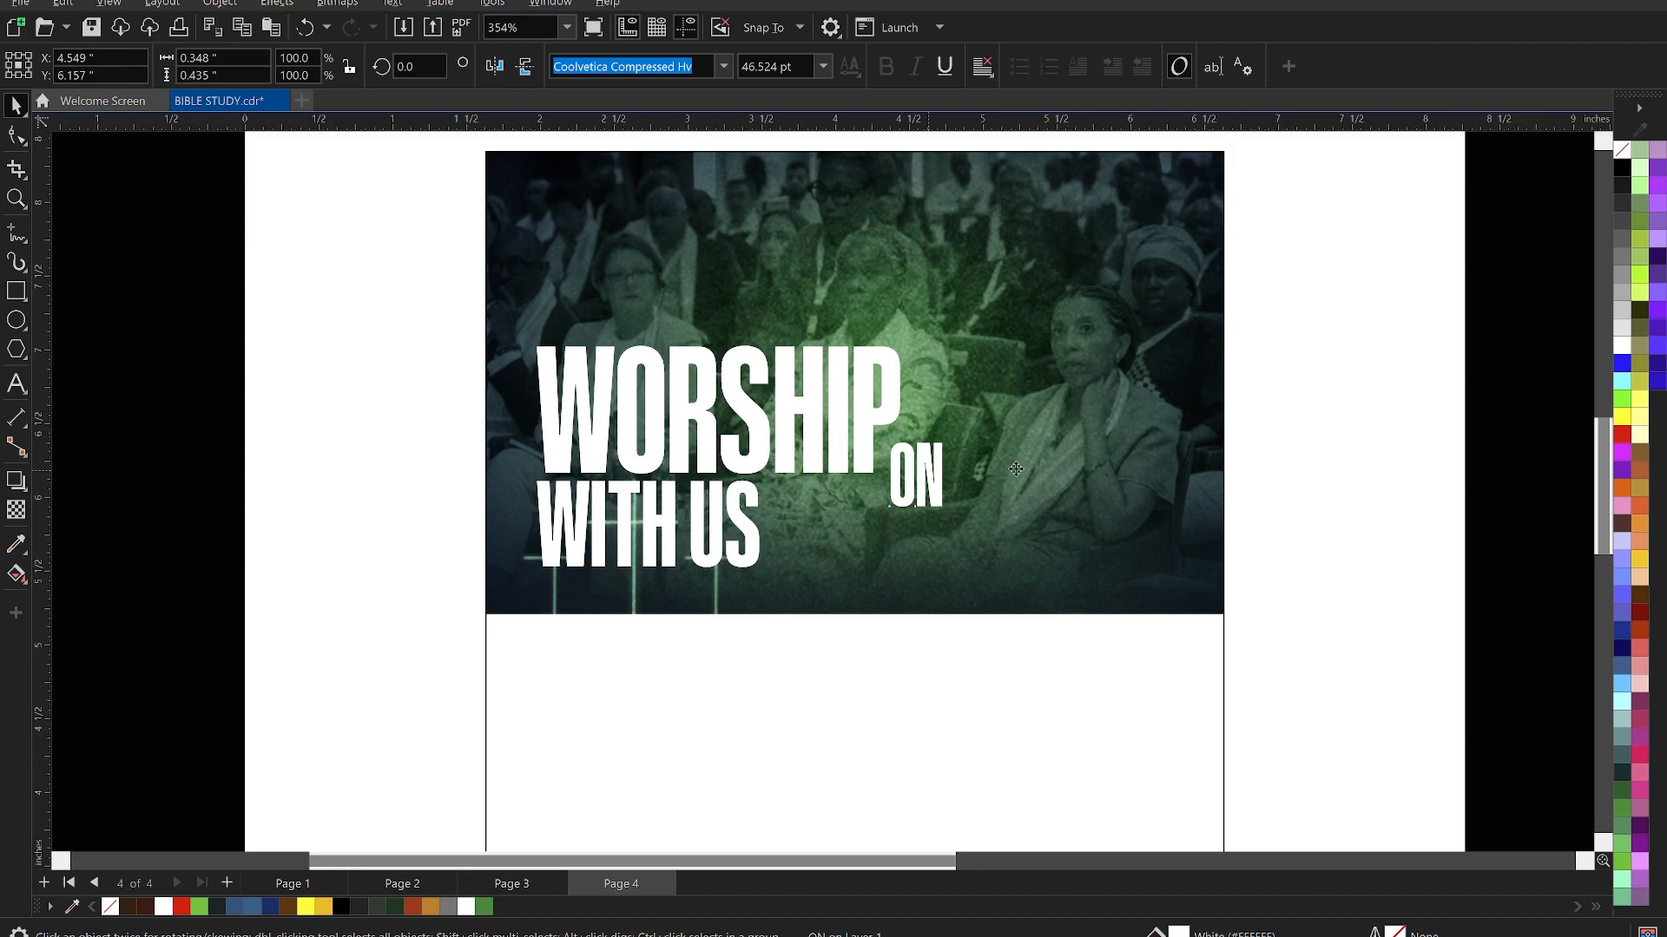
pyautogui.moveTo(927, 474); pyautogui.dragTo(1024, 471)
pyautogui.click(279, 473)
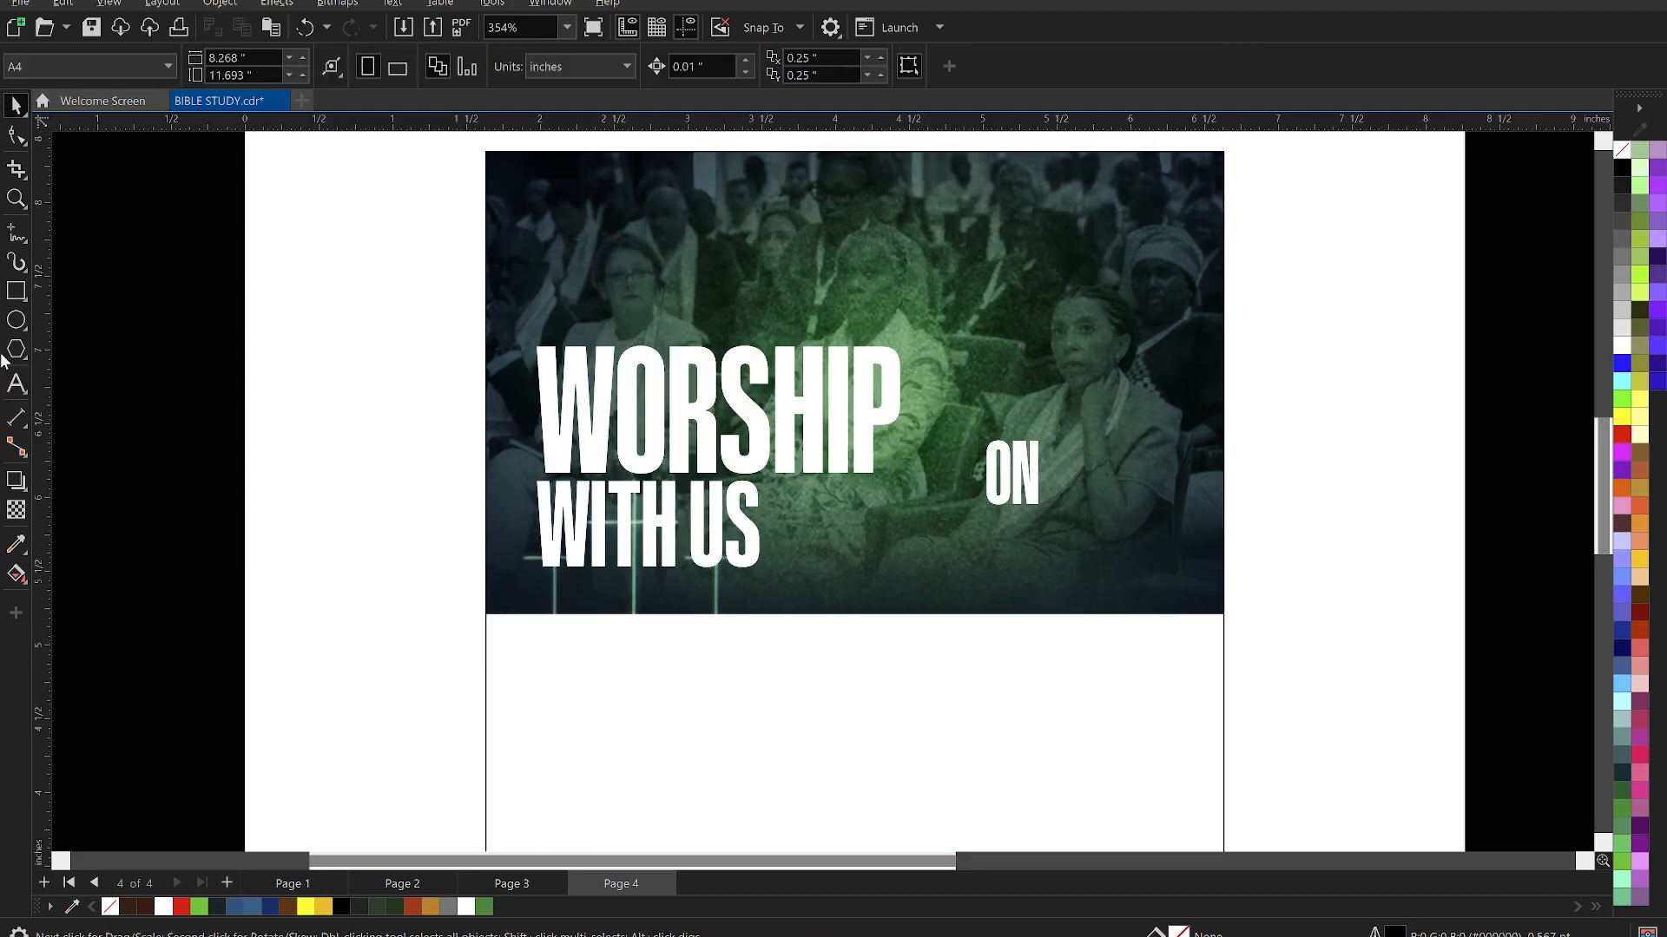
# - Draw a rectangle about 0.62 by 0.49 inches beside WITH US and give it a white outline
pyautogui.click(18, 291)
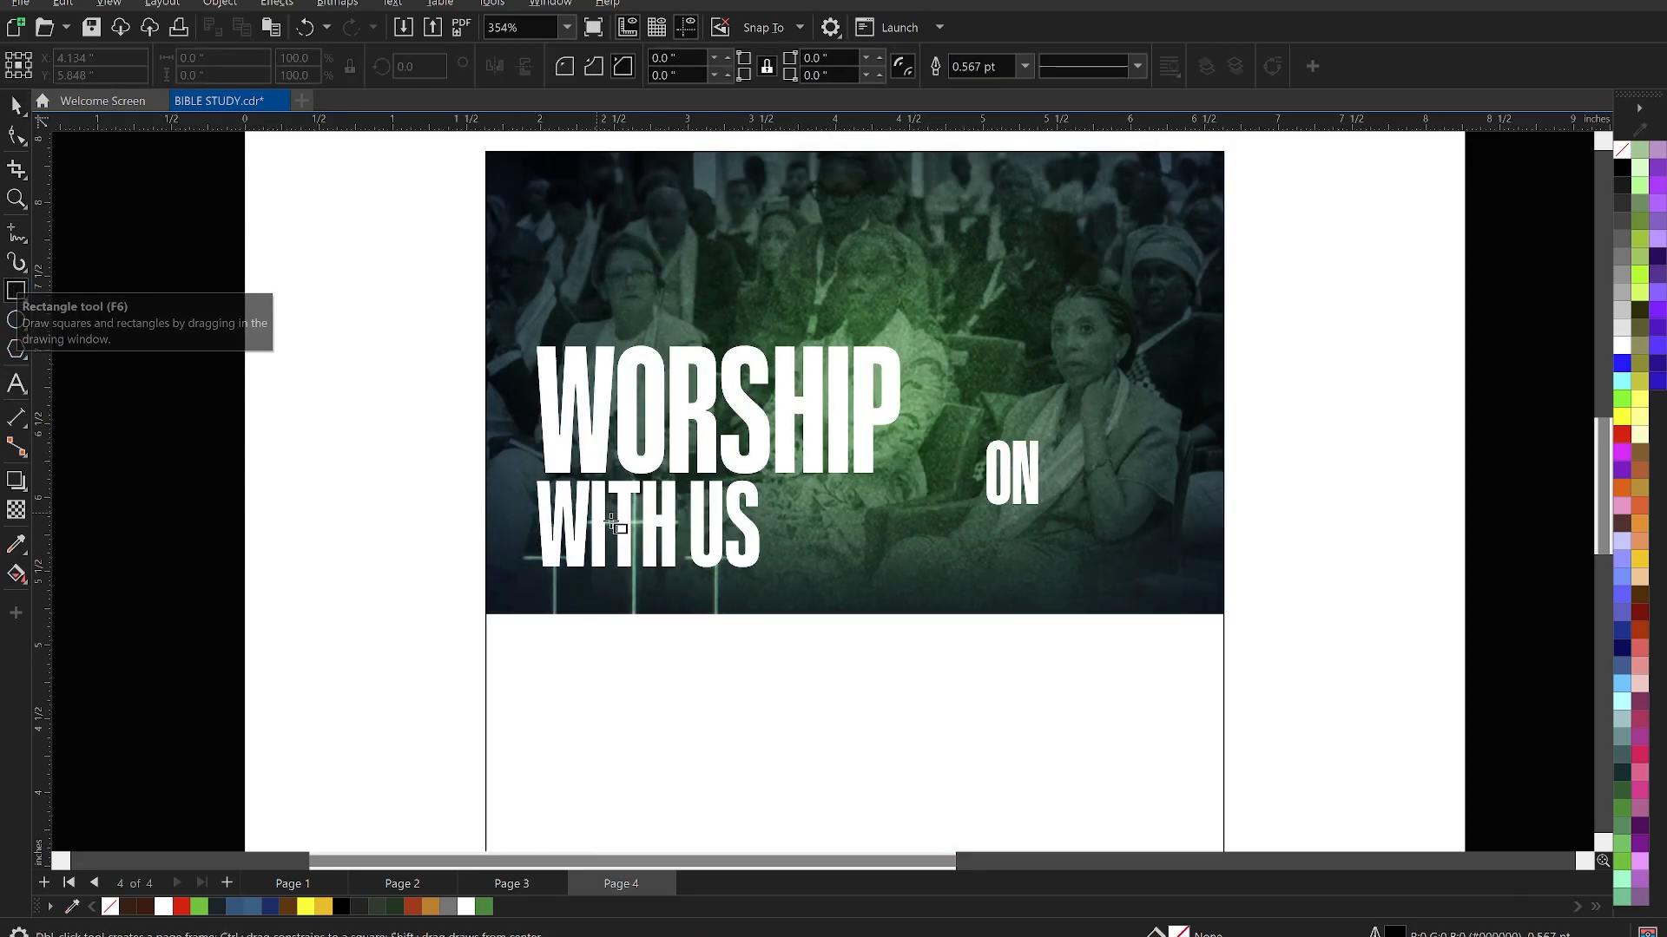
pyautogui.moveTo(781, 491); pyautogui.dragTo(874, 564)
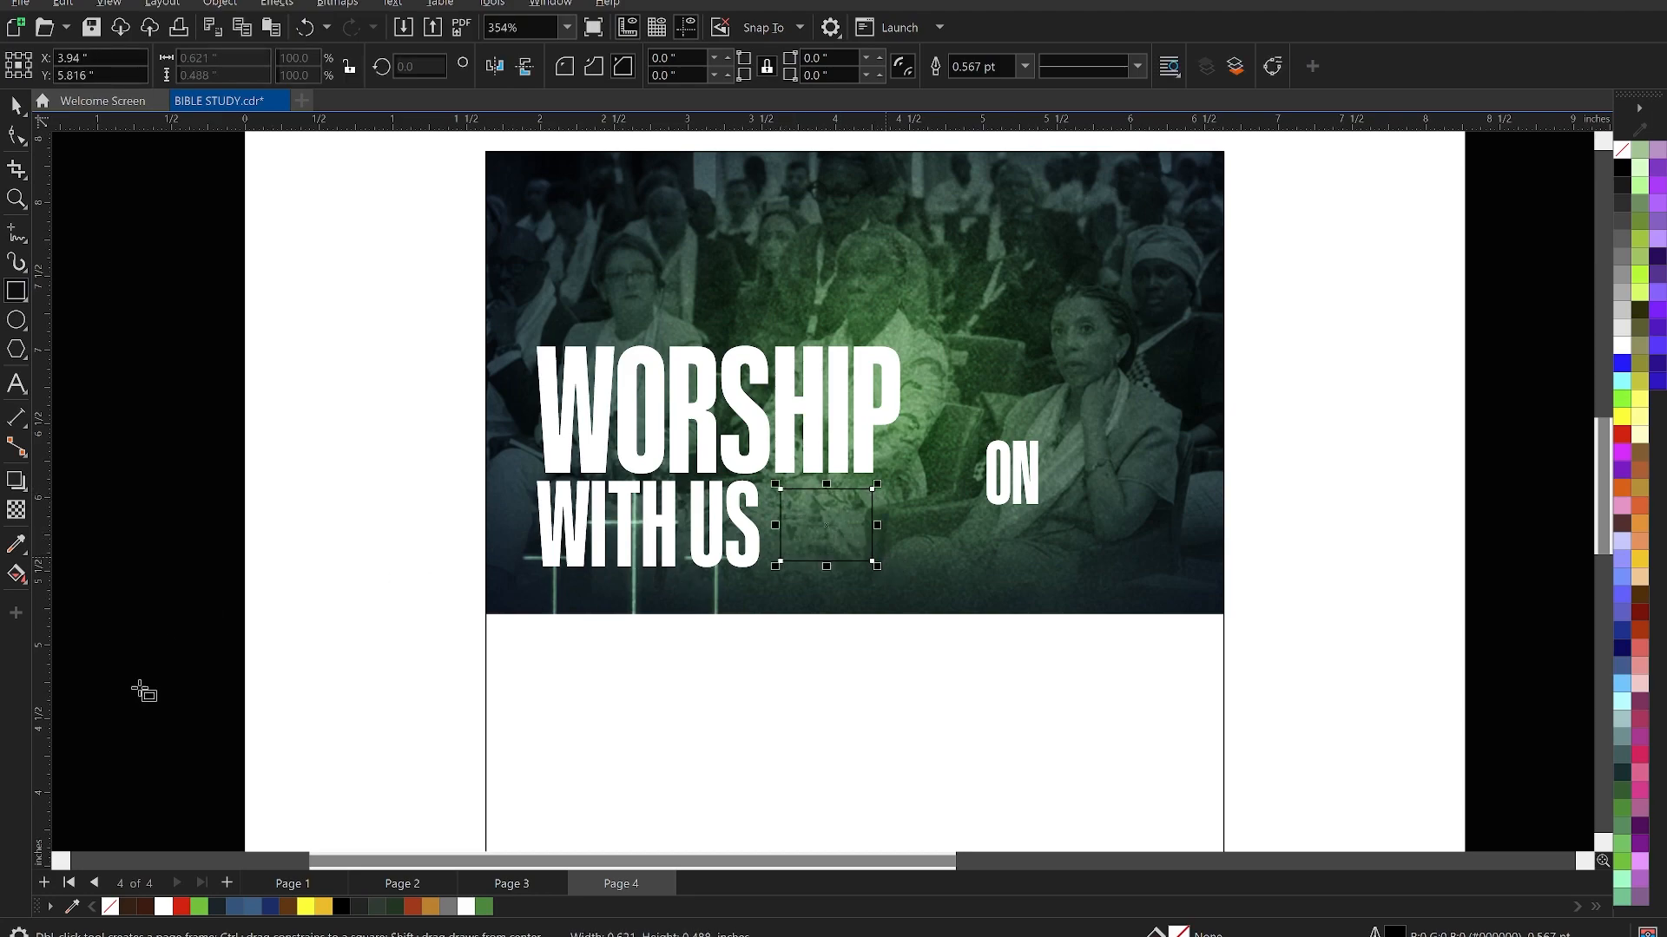
pyautogui.rightClick(163, 907)
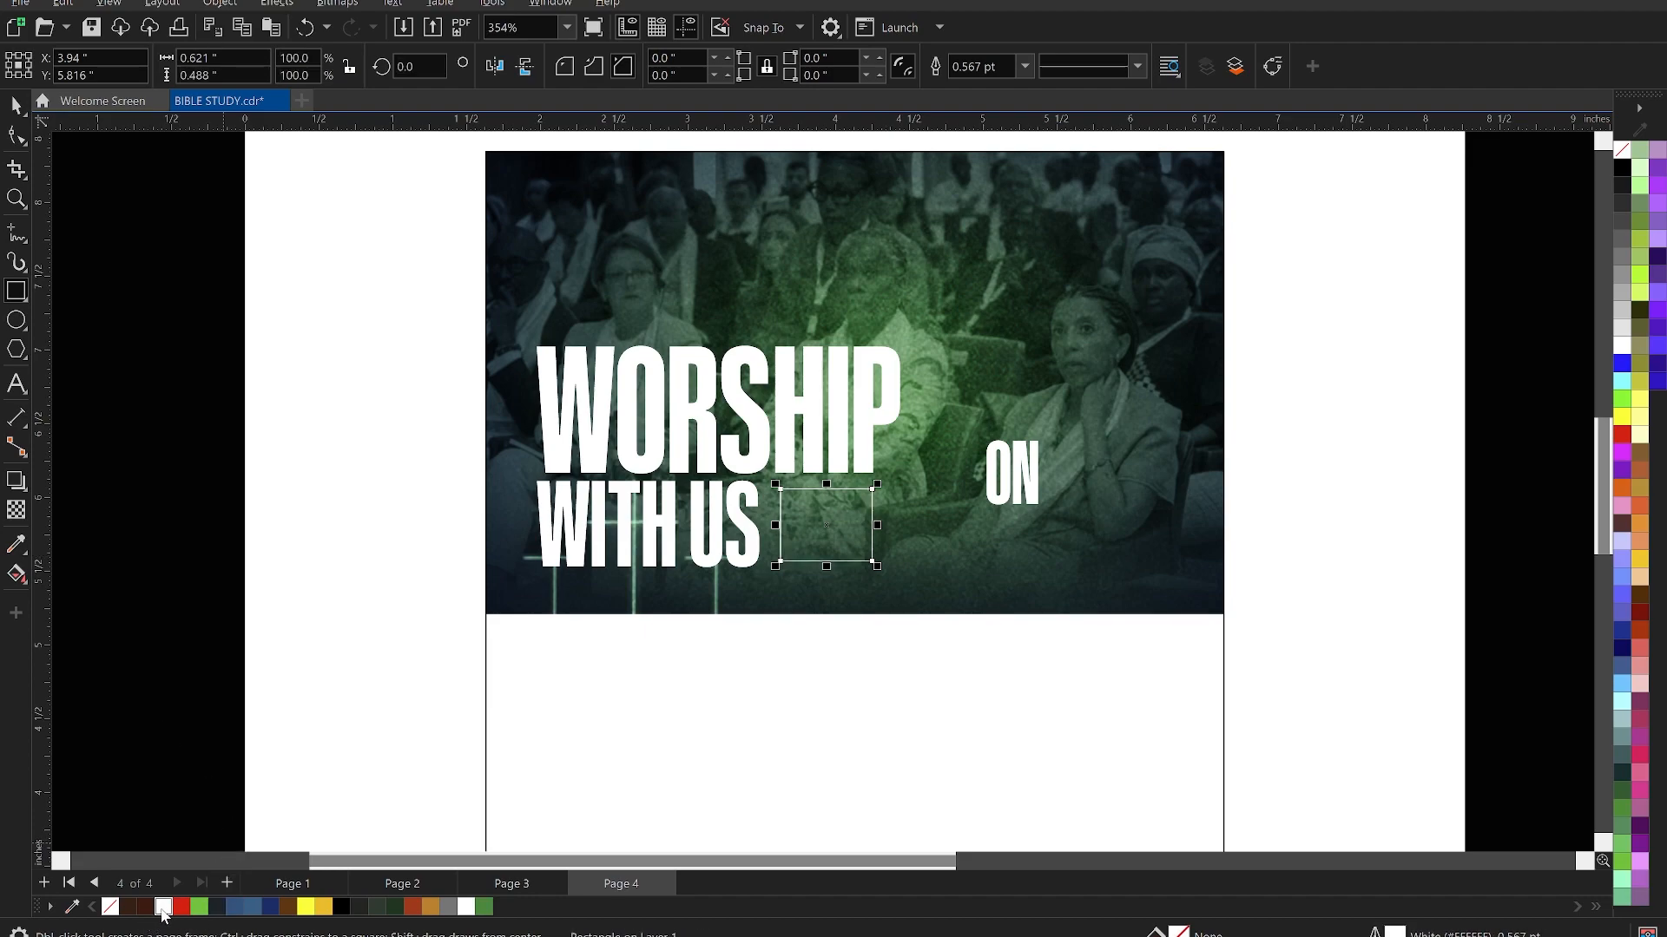
pyautogui.click(15, 106)
# - Convert the white rectangle to curves and add three nodes along the middle of its bottom edge
pyautogui.scroll(2, 937, 531)
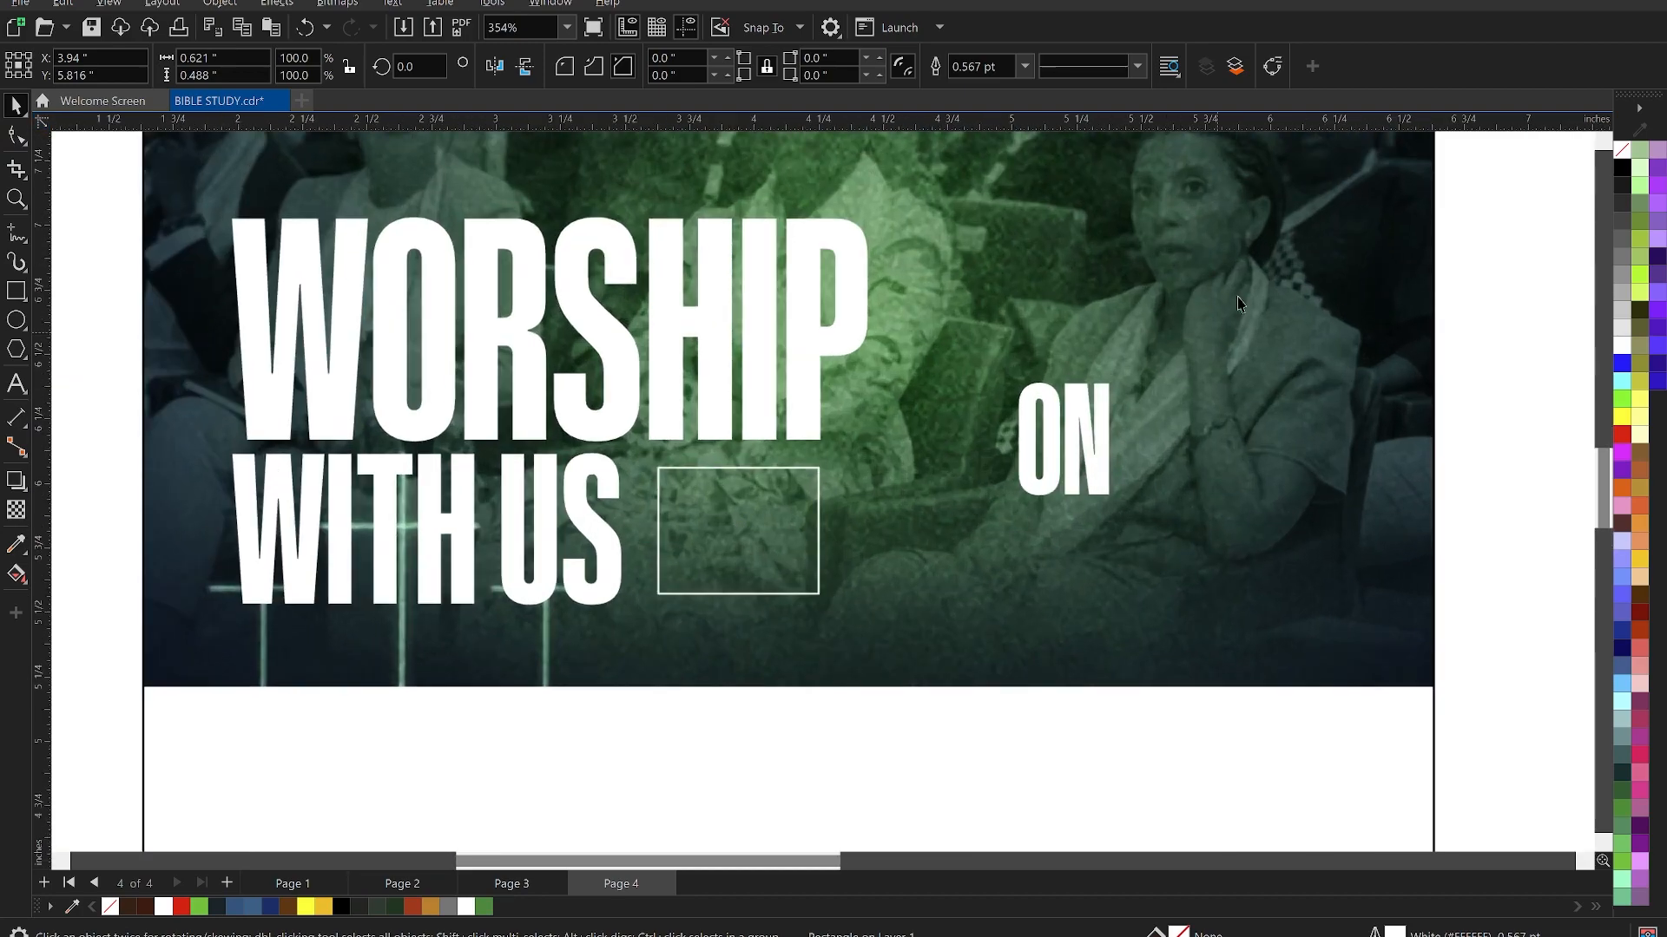
pyautogui.click(1275, 75)
pyautogui.scroll(3, 782, 533)
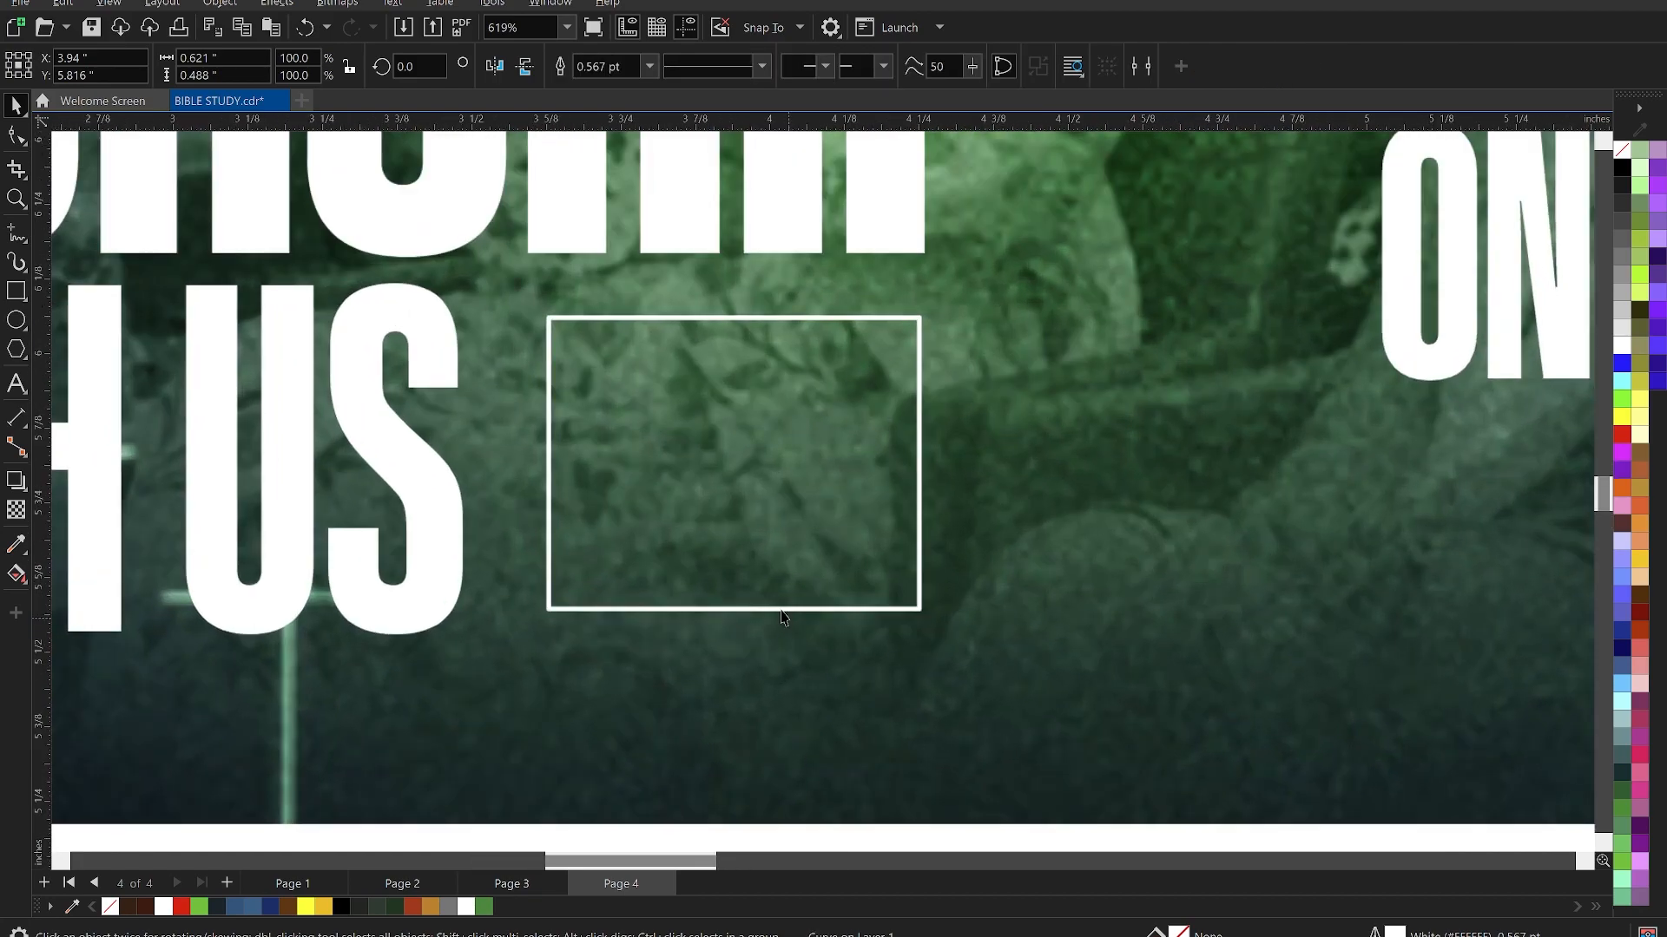
pyautogui.press('F10')
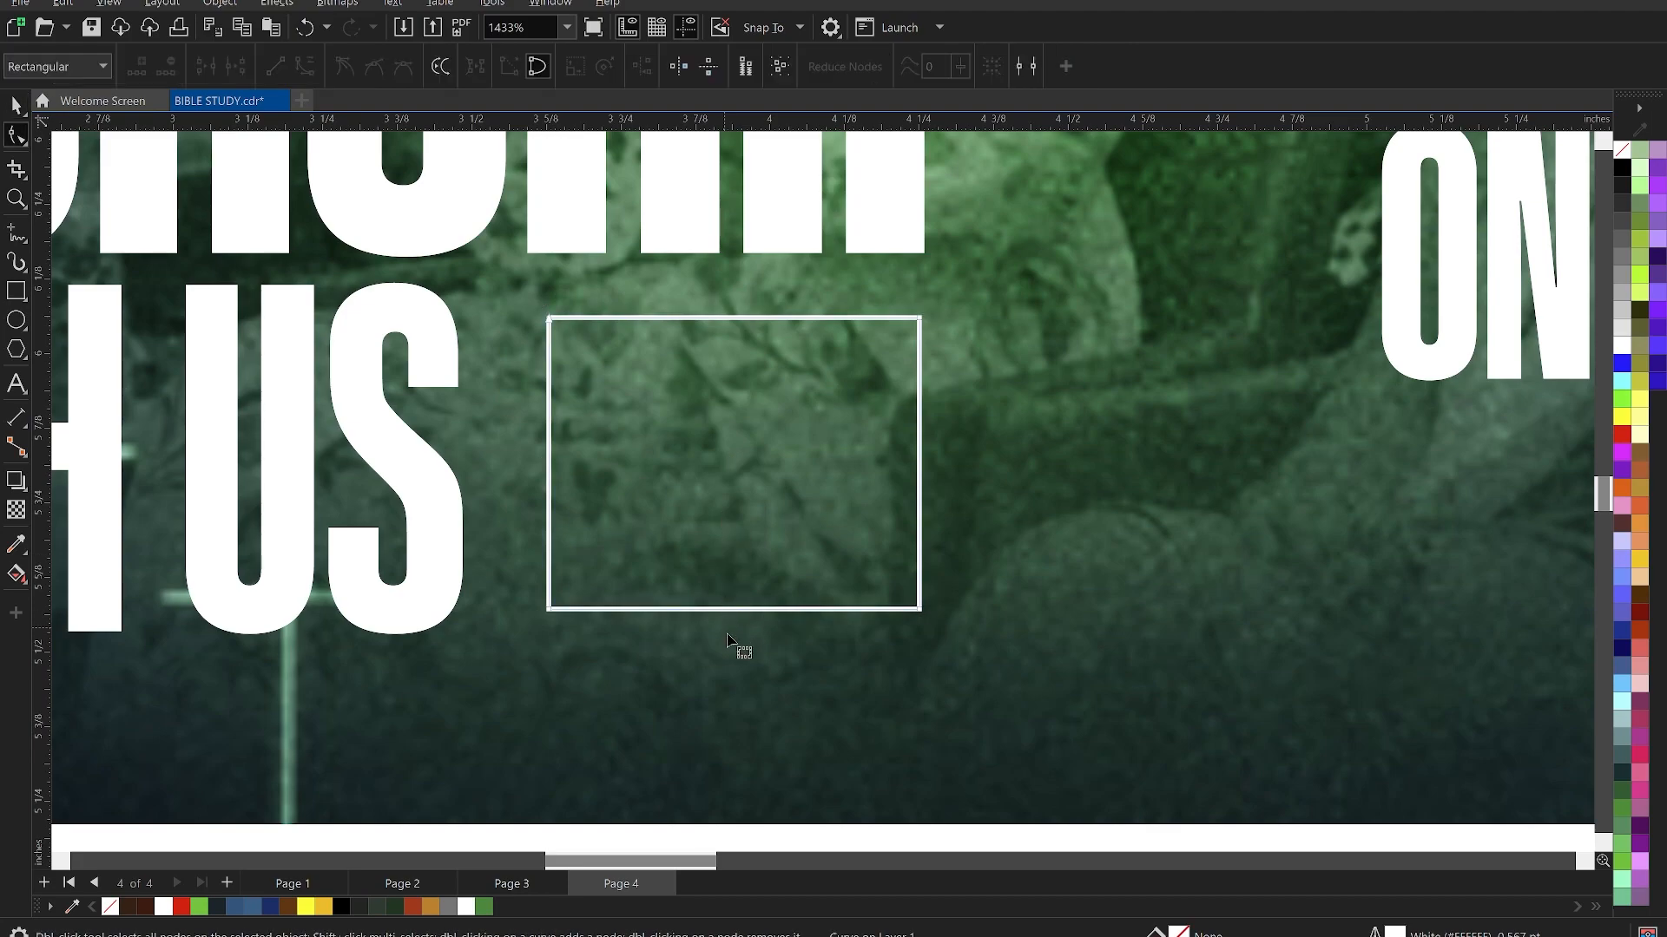
pyautogui.scroll(1, 733, 643)
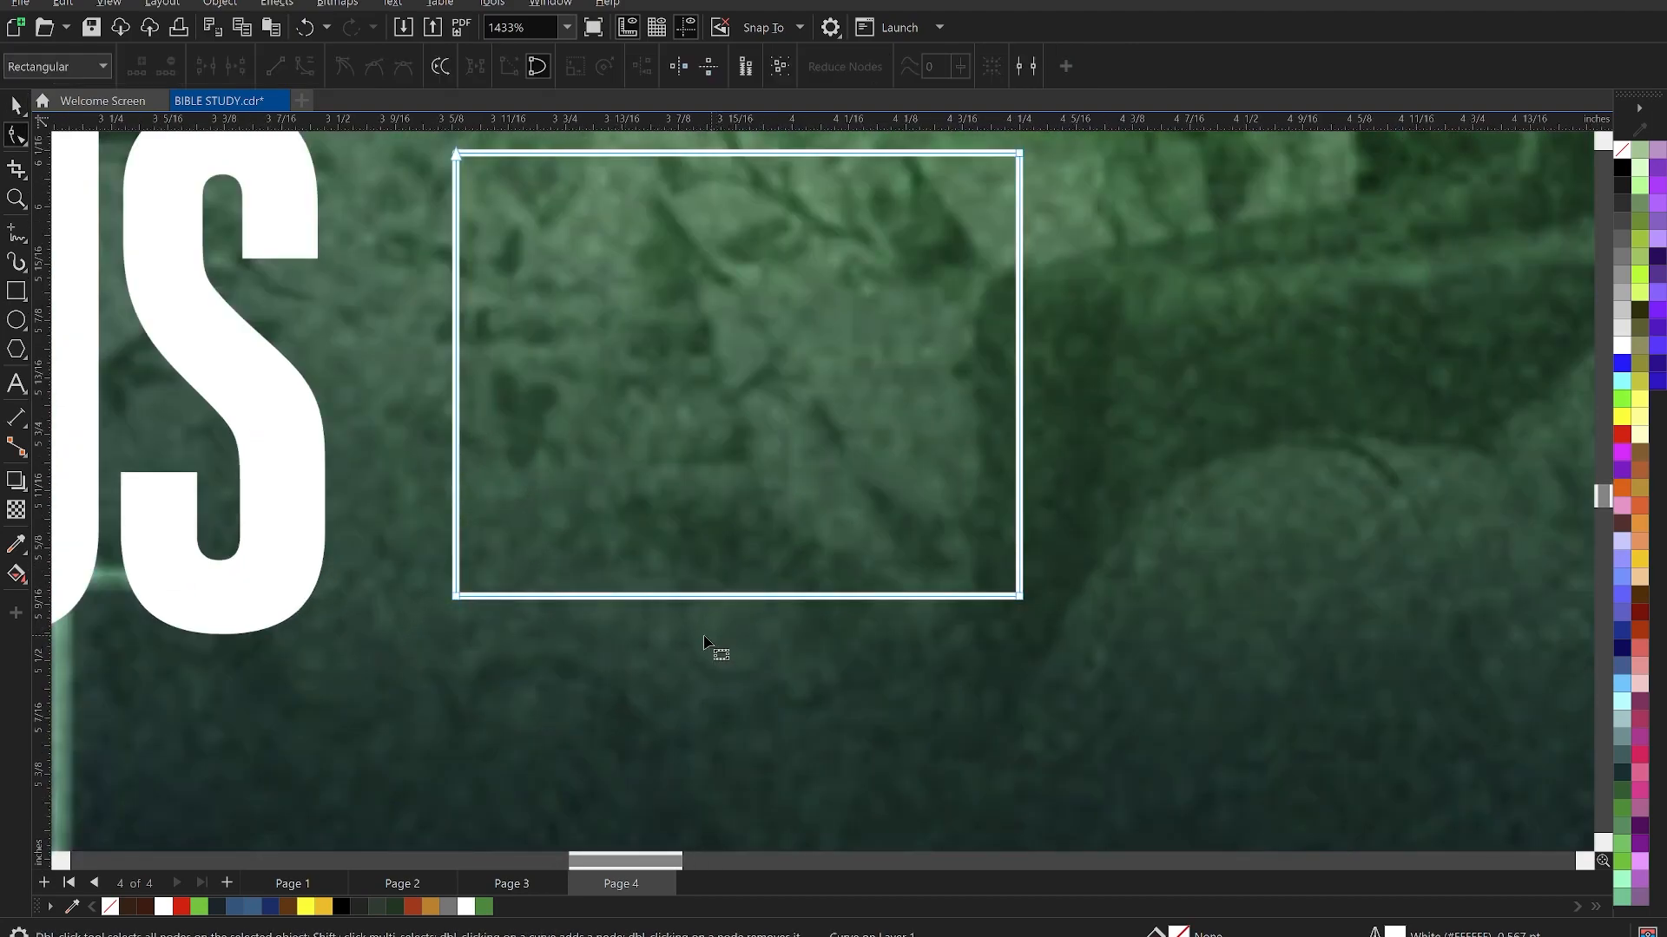
pyautogui.click(647, 598)
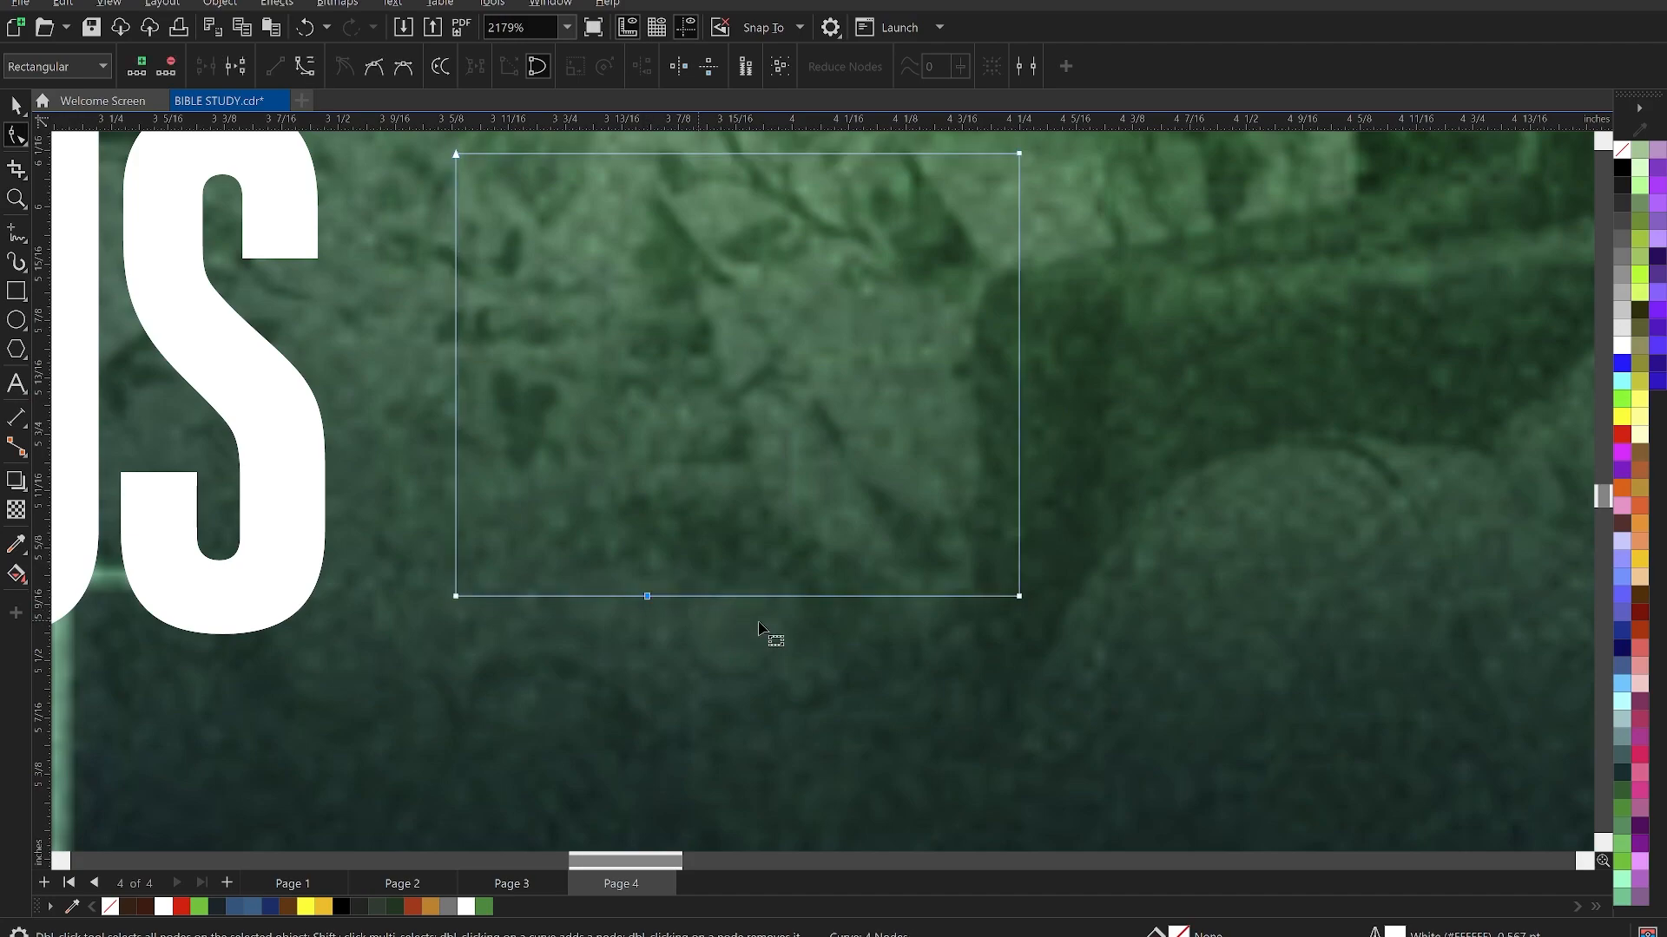
pyautogui.press('KP_Add')
pyautogui.click(797, 598)
pyautogui.press('KP_Add')
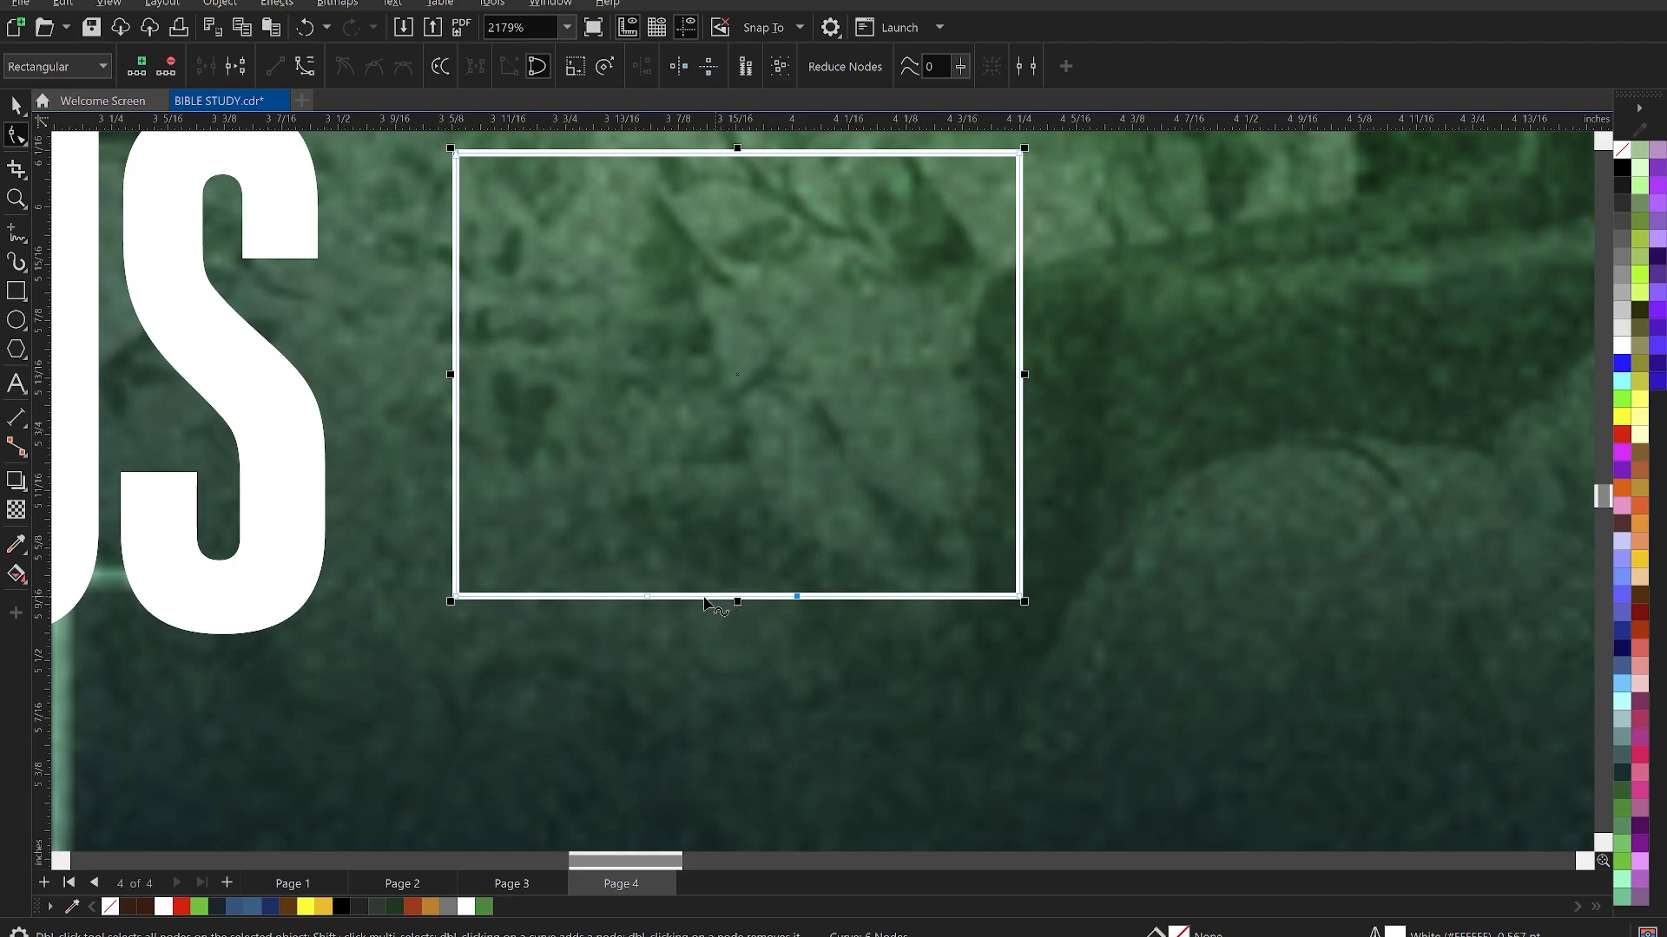
pyautogui.click(717, 598)
pyautogui.press('KP_Add')
# - Pull the middle bottom node down and left to form a speech bubble tail, making the shape about 0.61 inches high
pyautogui.moveTo(717, 630); pyautogui.dragTo(625, 693)
pyautogui.scroll(-4, 860, 475)
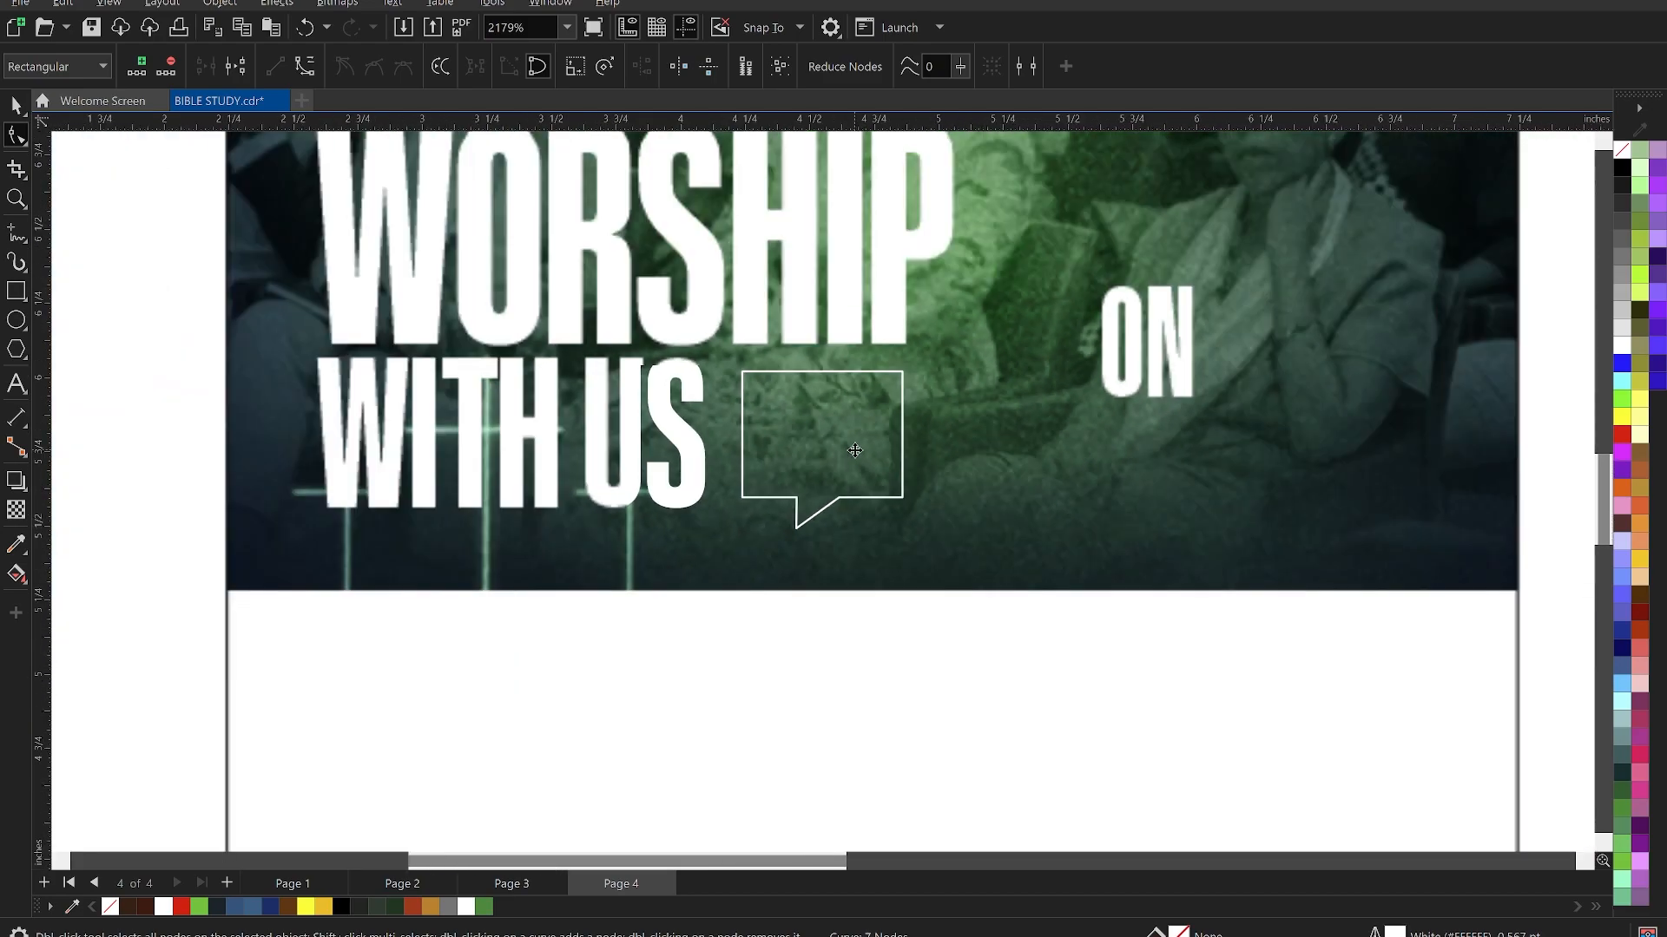
pyautogui.scroll(-1, 855, 450)
pyautogui.press('space')
pyautogui.click(211, 639)
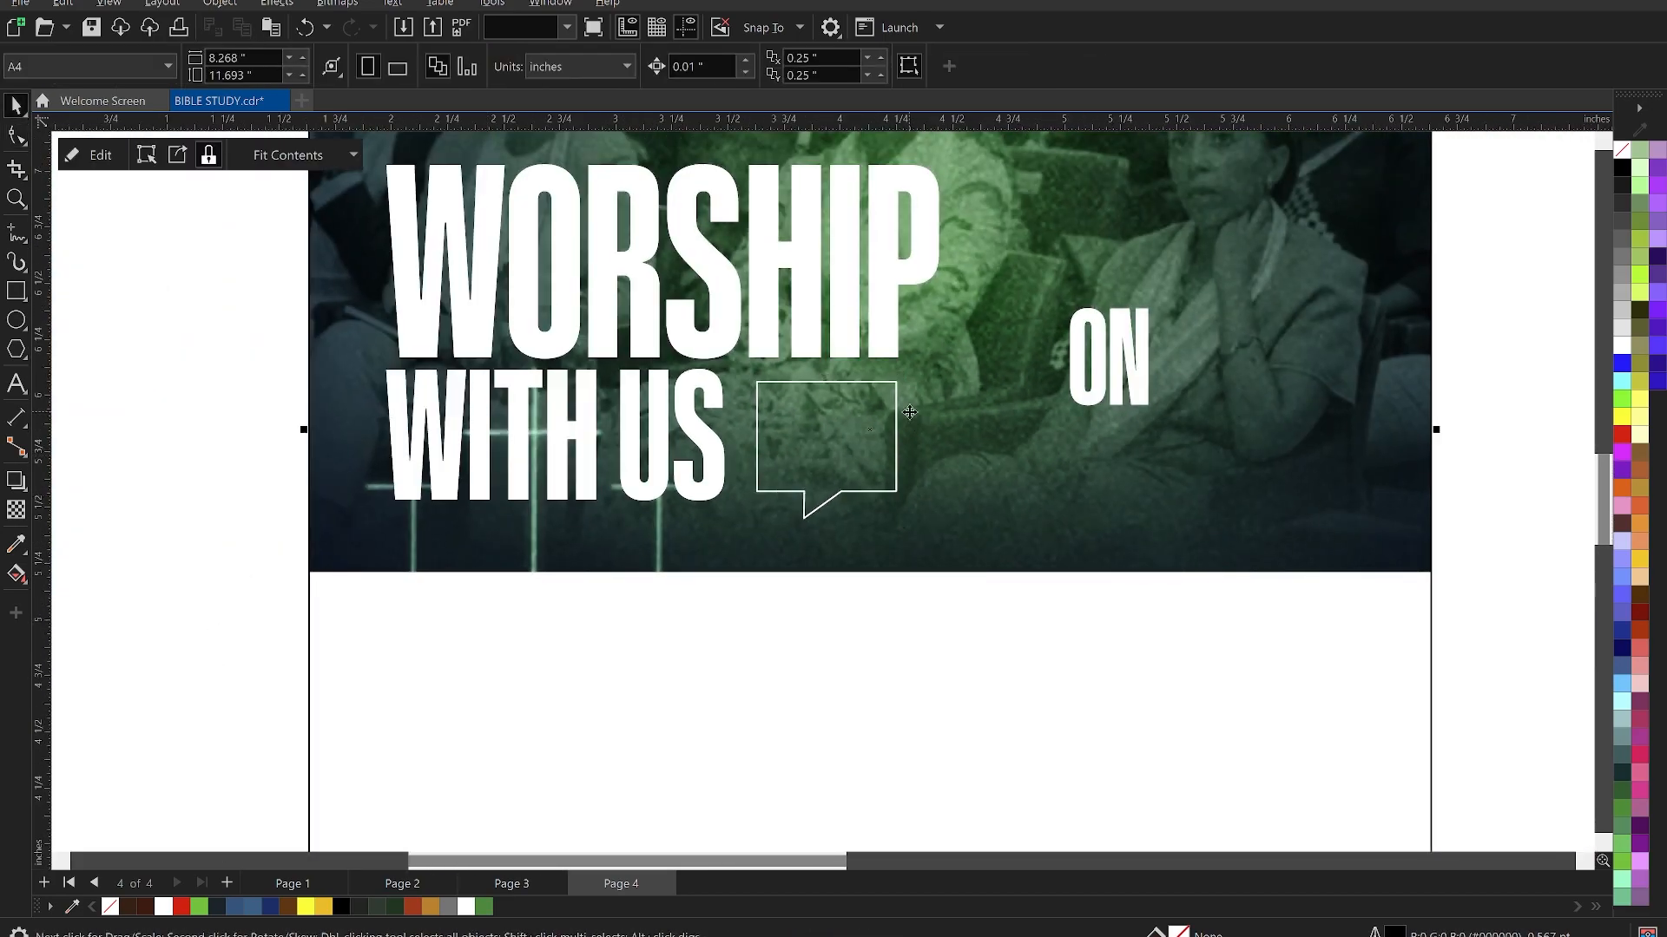
# - Fill the speech bubble with red and remove its outline
pyautogui.click(829, 449)
pyautogui.rightClick(163, 906)
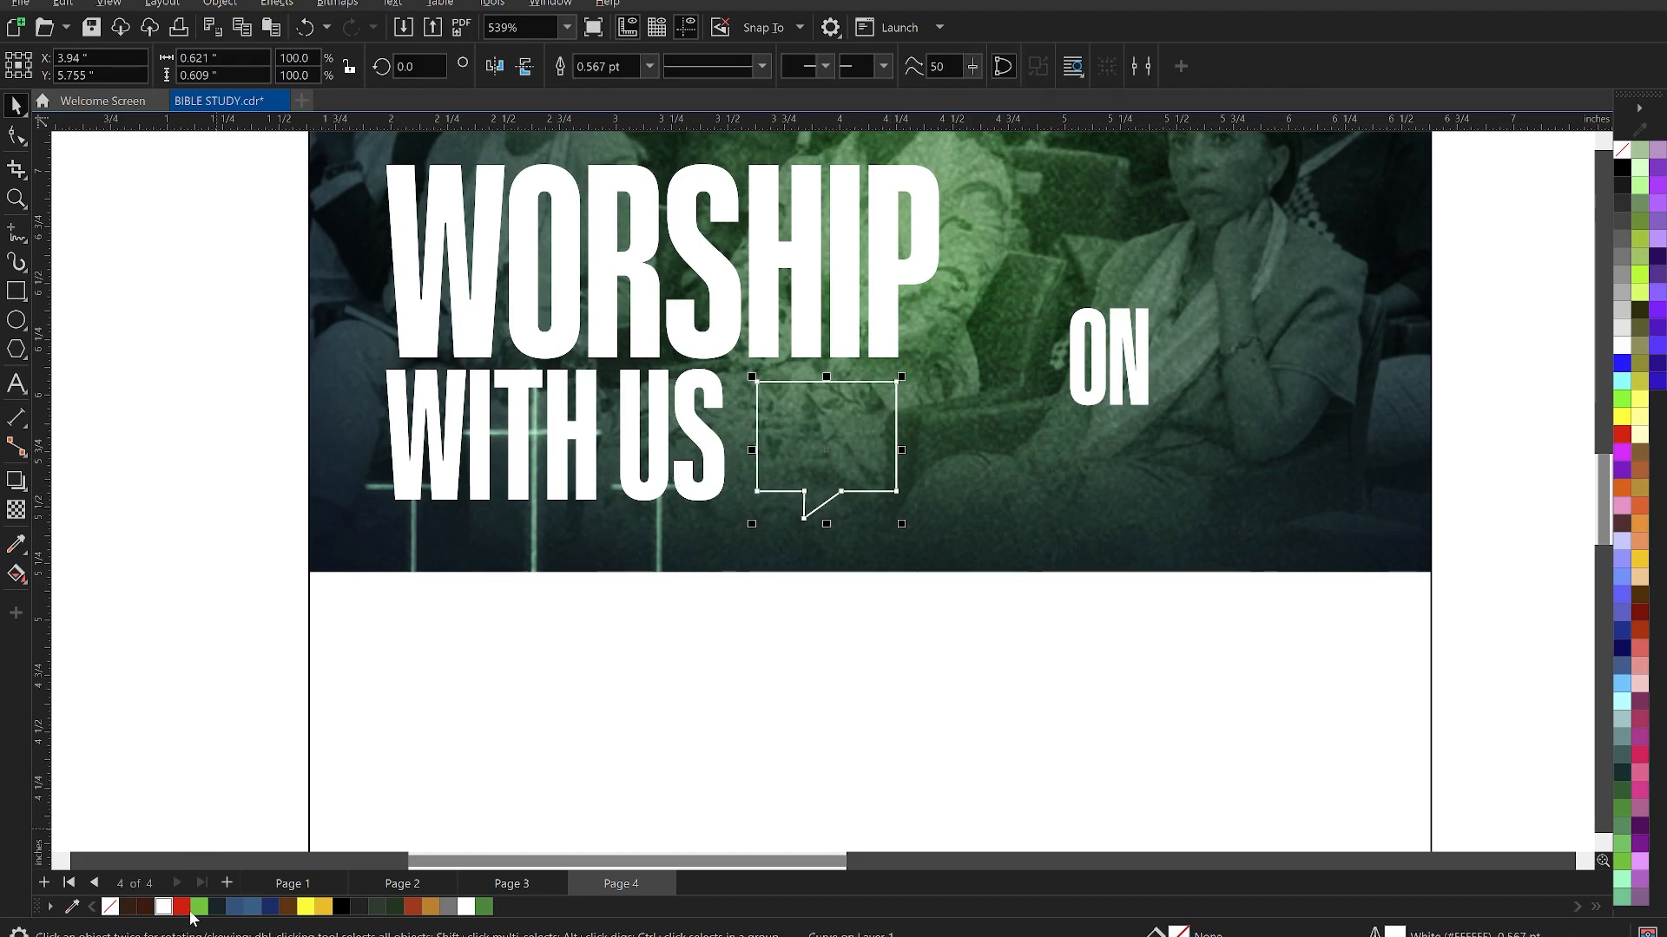
pyautogui.click(180, 906)
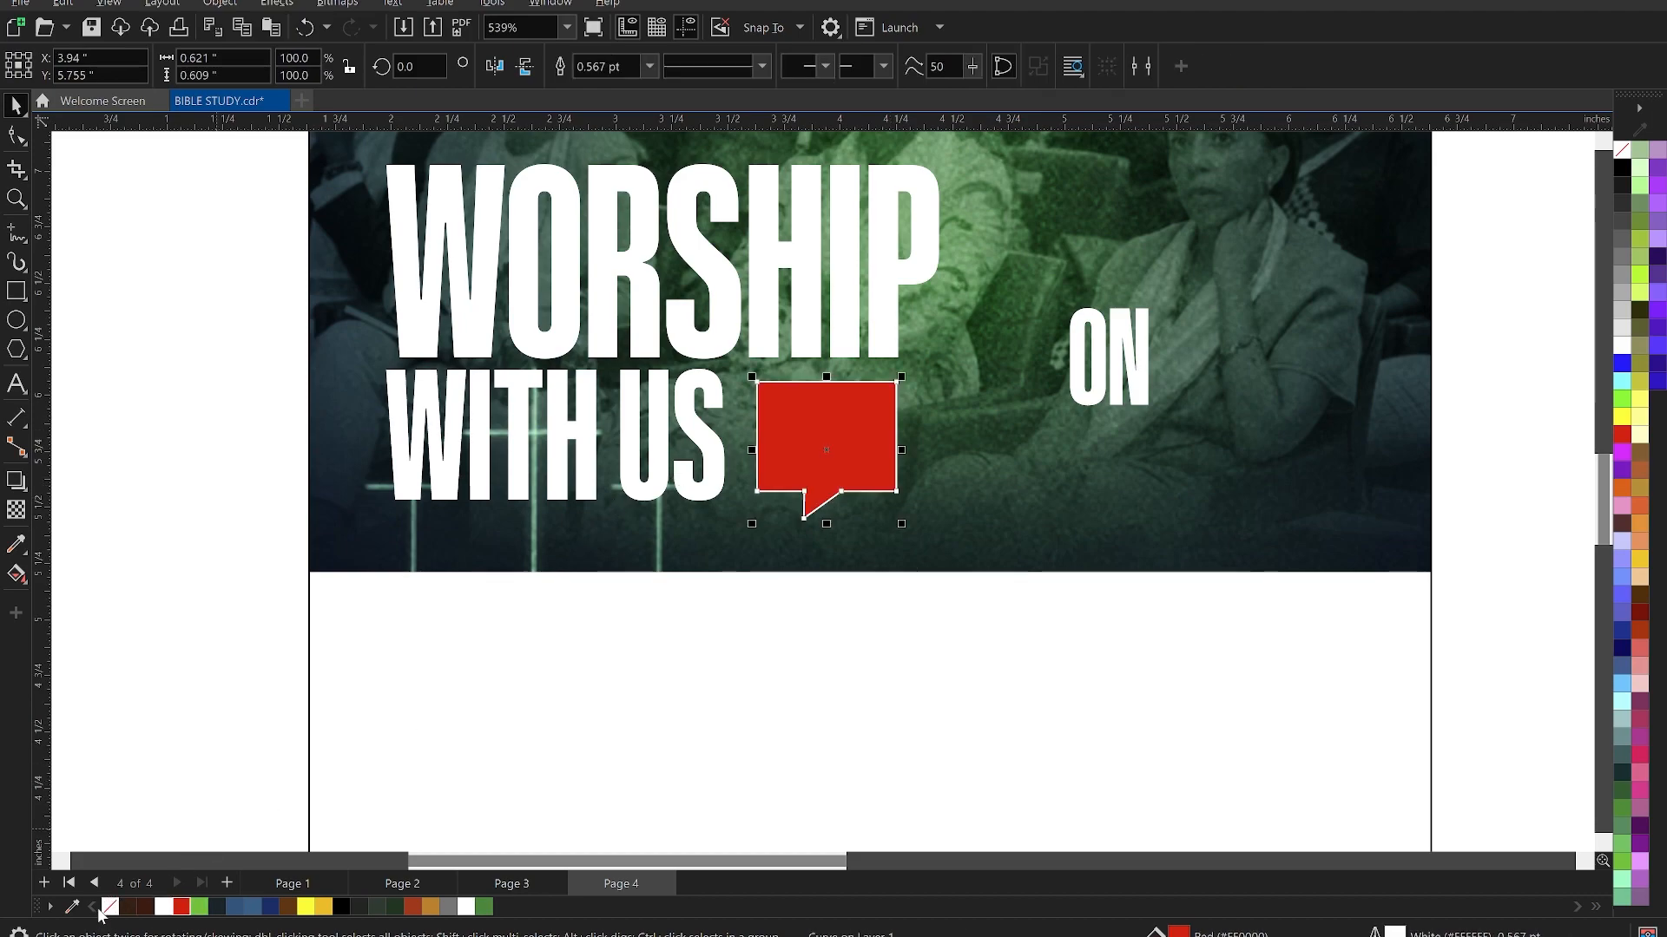
pyautogui.rightClick(104, 907)
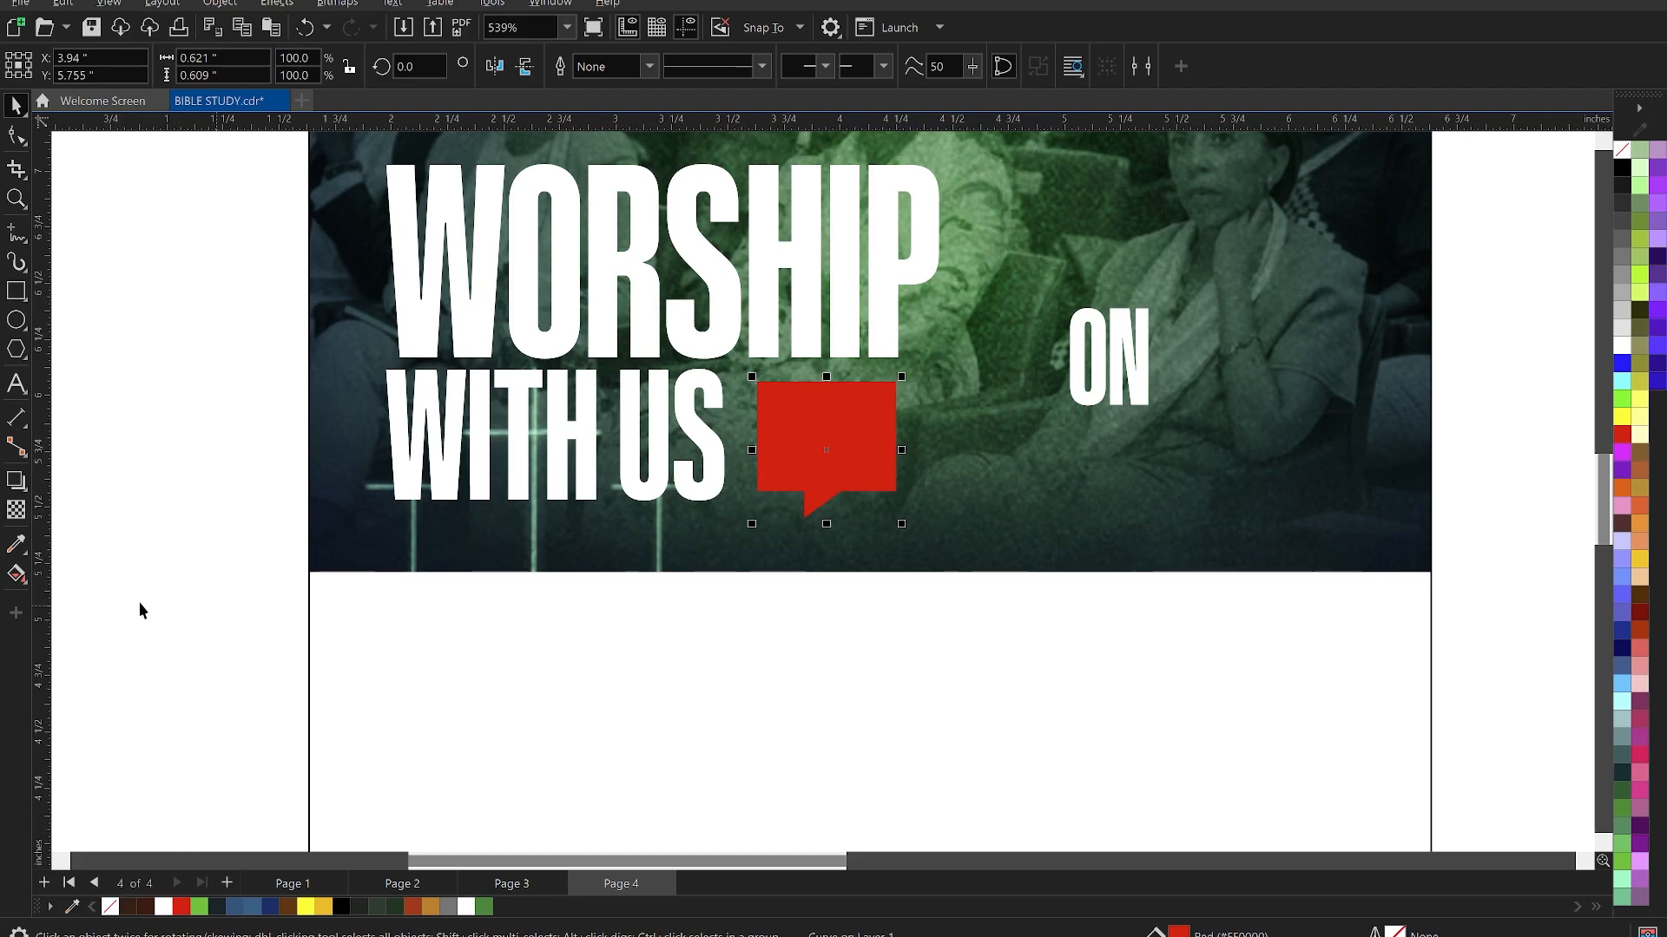
# - Apply a linear fountain fill to the speech bubble, running horizontally from red at the left to golden yellow at the right
pyautogui.click(13, 575)
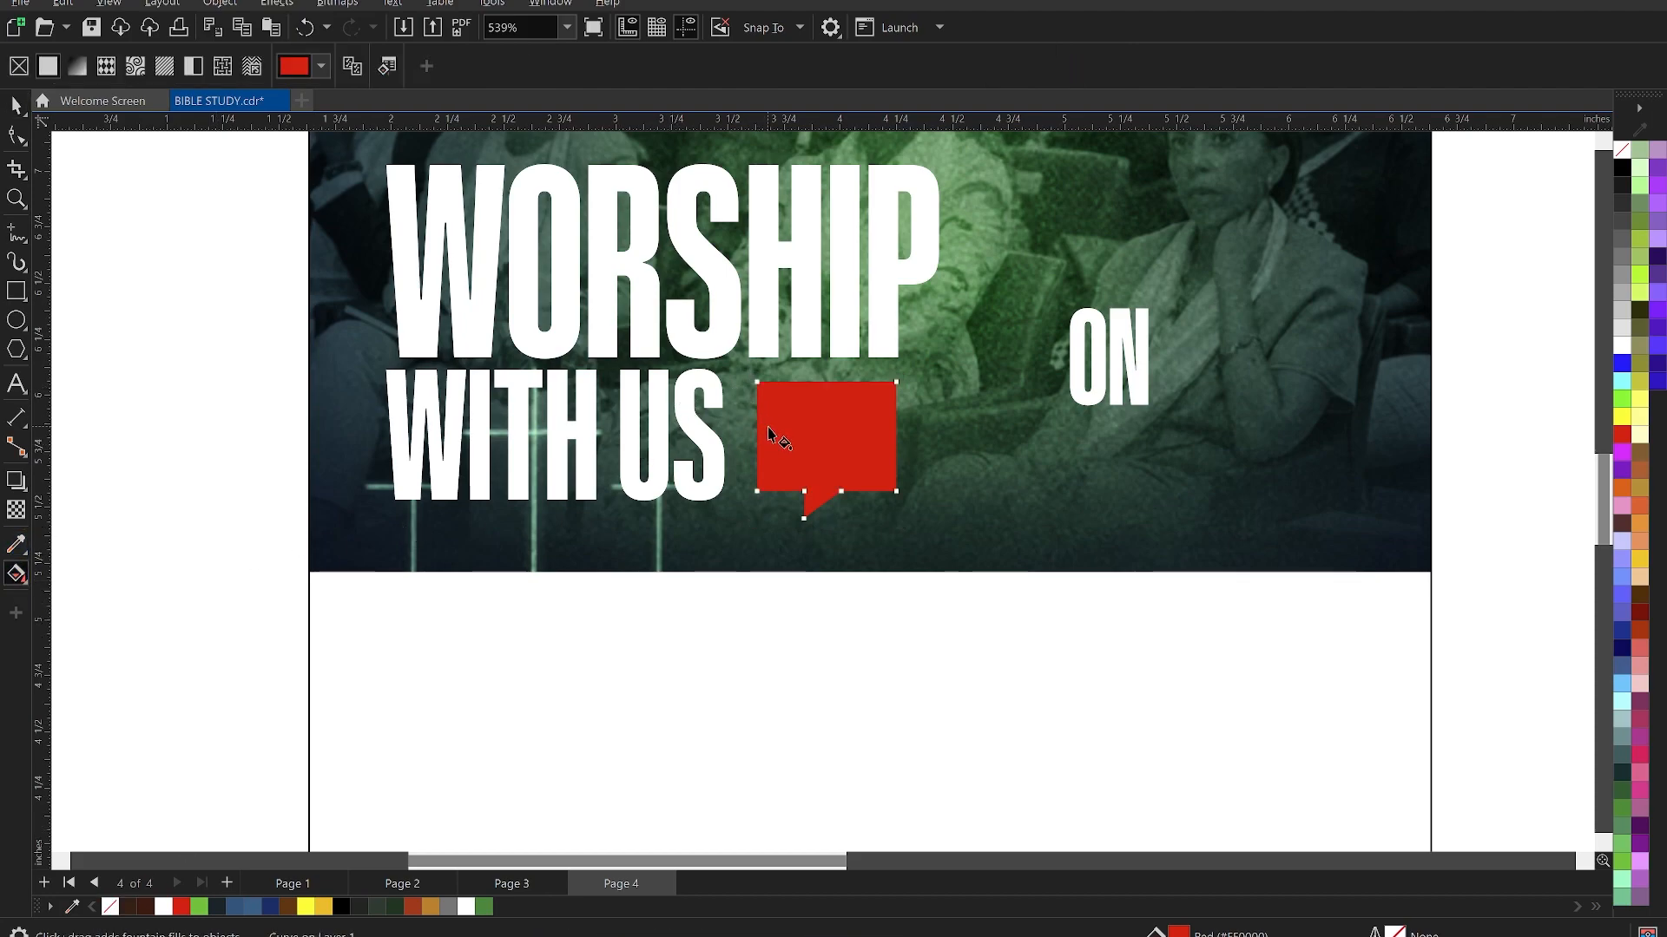
pyautogui.moveTo(760, 431); pyautogui.dragTo(880, 432)
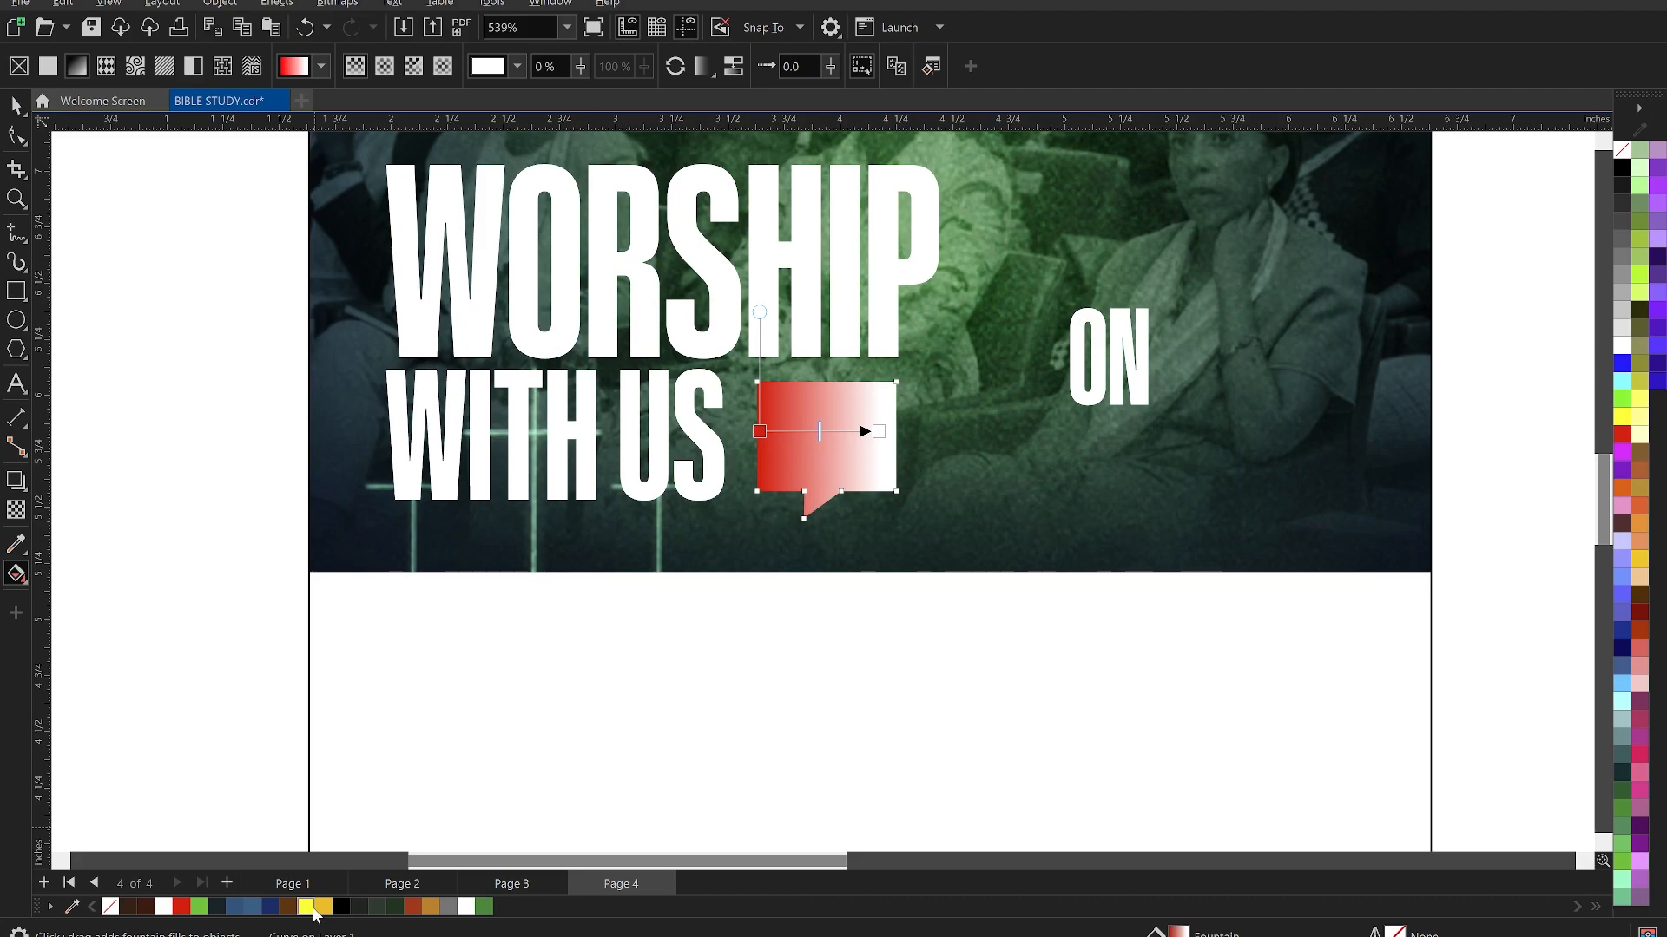
pyautogui.click(318, 908)
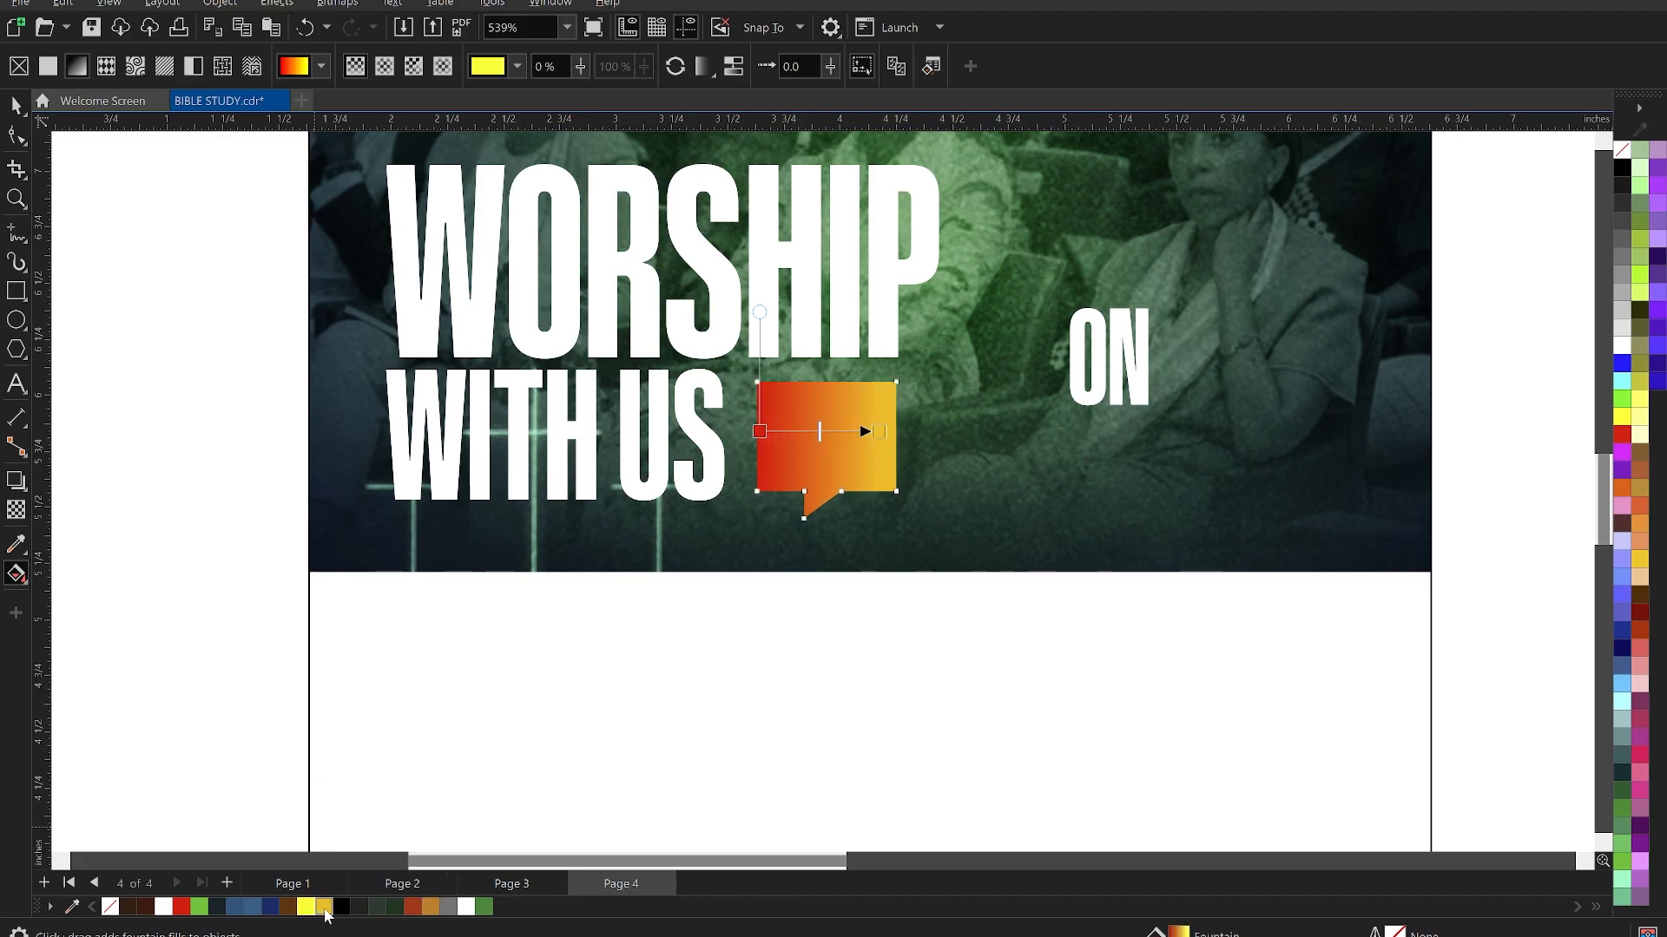
pyautogui.moveTo(760, 432); pyautogui.dragTo(751, 434)
pyautogui.press('space')
pyautogui.click(245, 447)
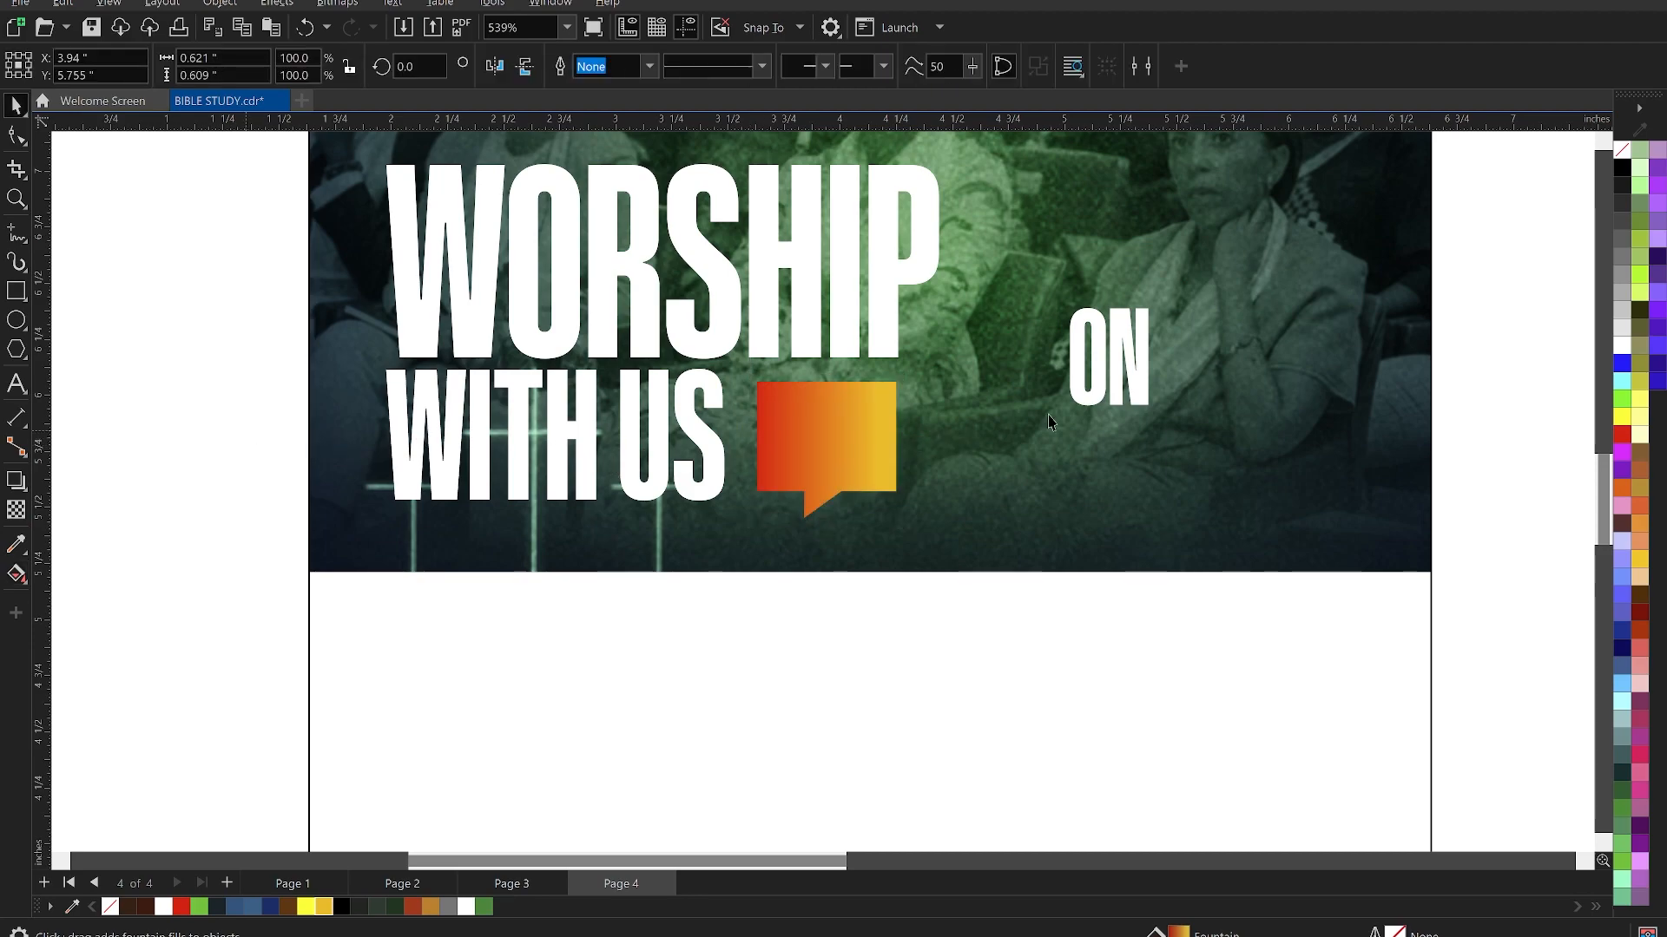
# - Bring the ON text closer to the speech bubble and change its font to Coolvetica Rg
pyautogui.click(1122, 339)
pyautogui.moveTo(1122, 339); pyautogui.dragTo(1070, 425)
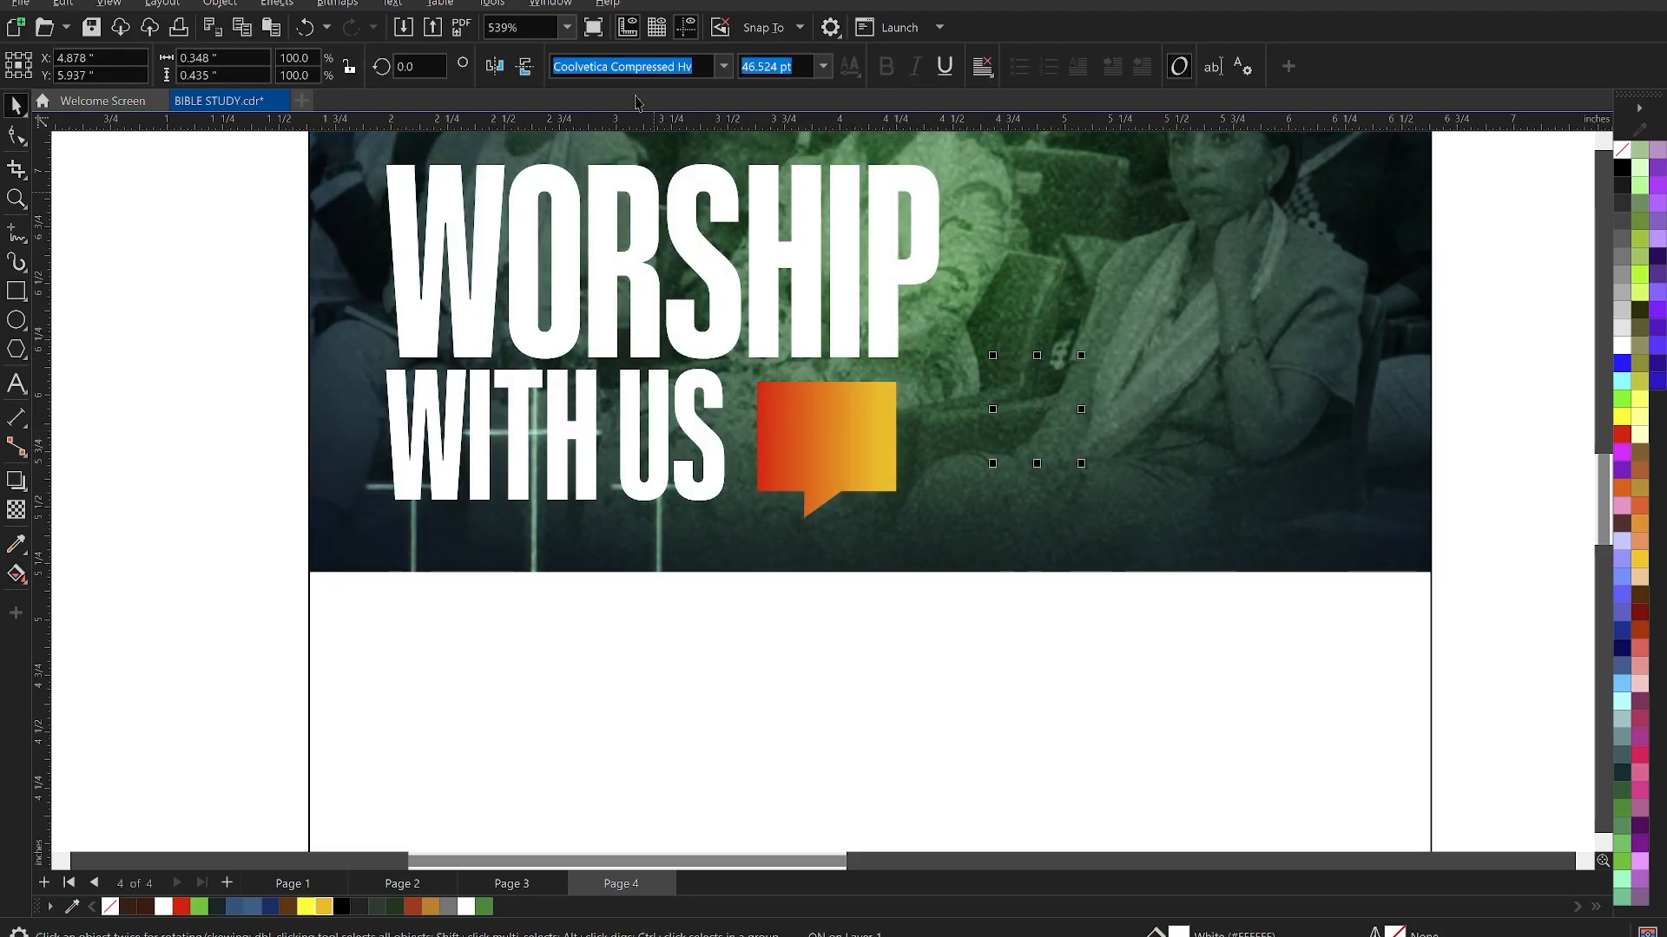
pyautogui.click(722, 67)
pyautogui.moveTo(692, 274)
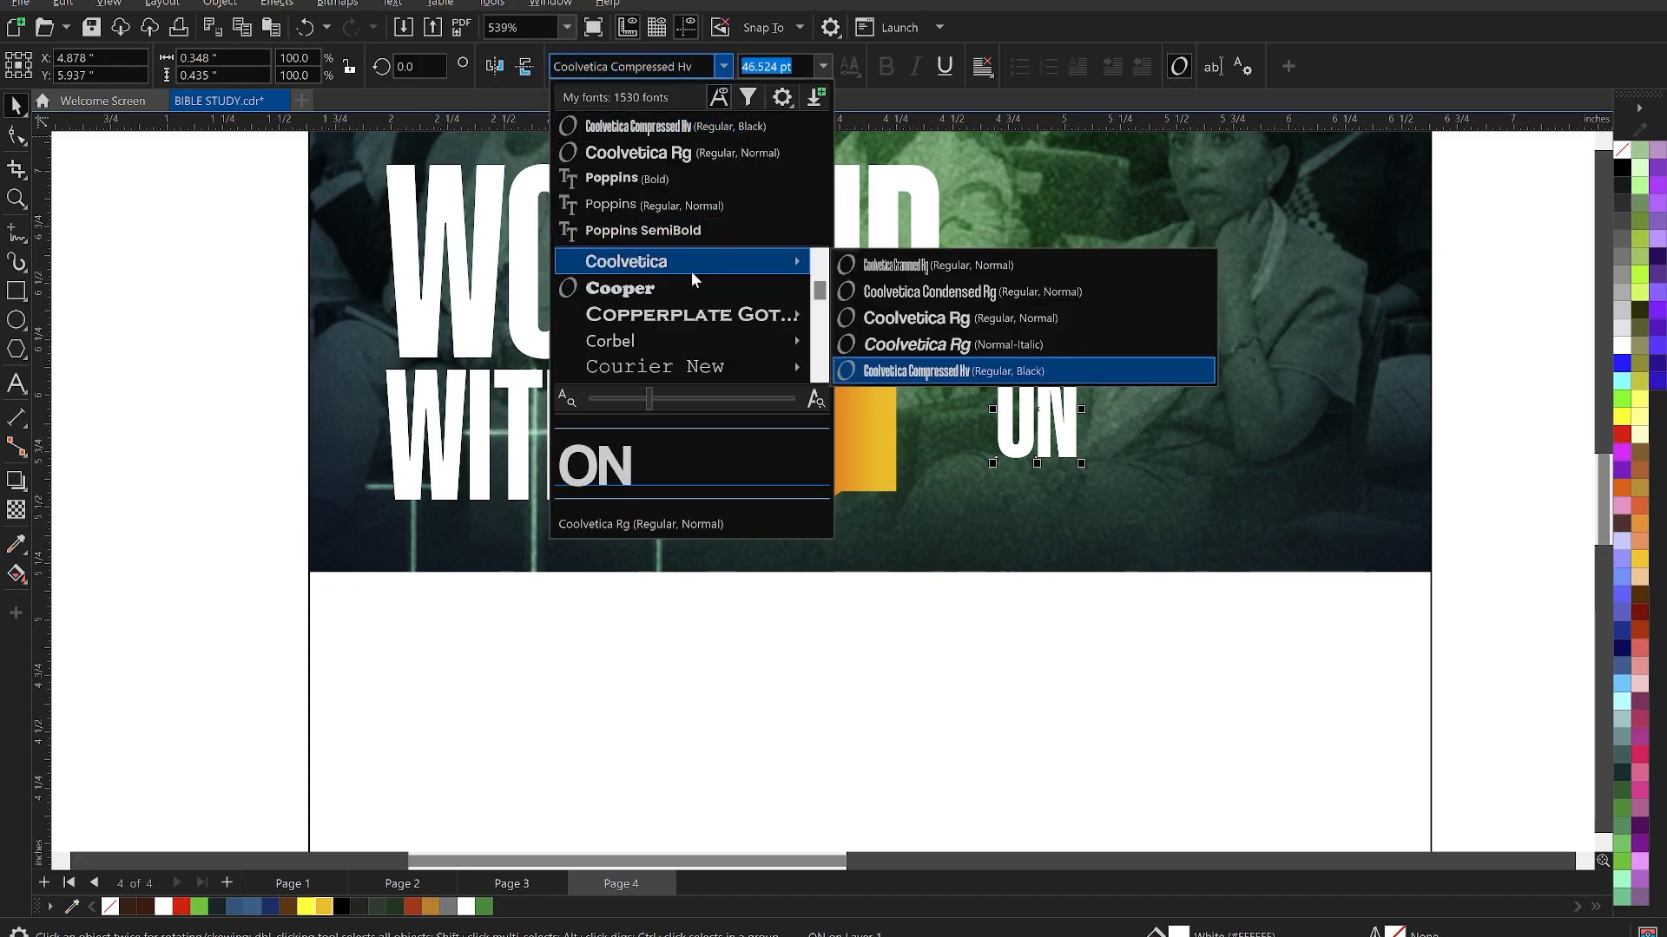
pyautogui.click(911, 321)
# - Reduce the ON text to about 25.4 pt and center it inside the body of the speech bubble
pyautogui.moveTo(1185, 475); pyautogui.dragTo(866, 440)
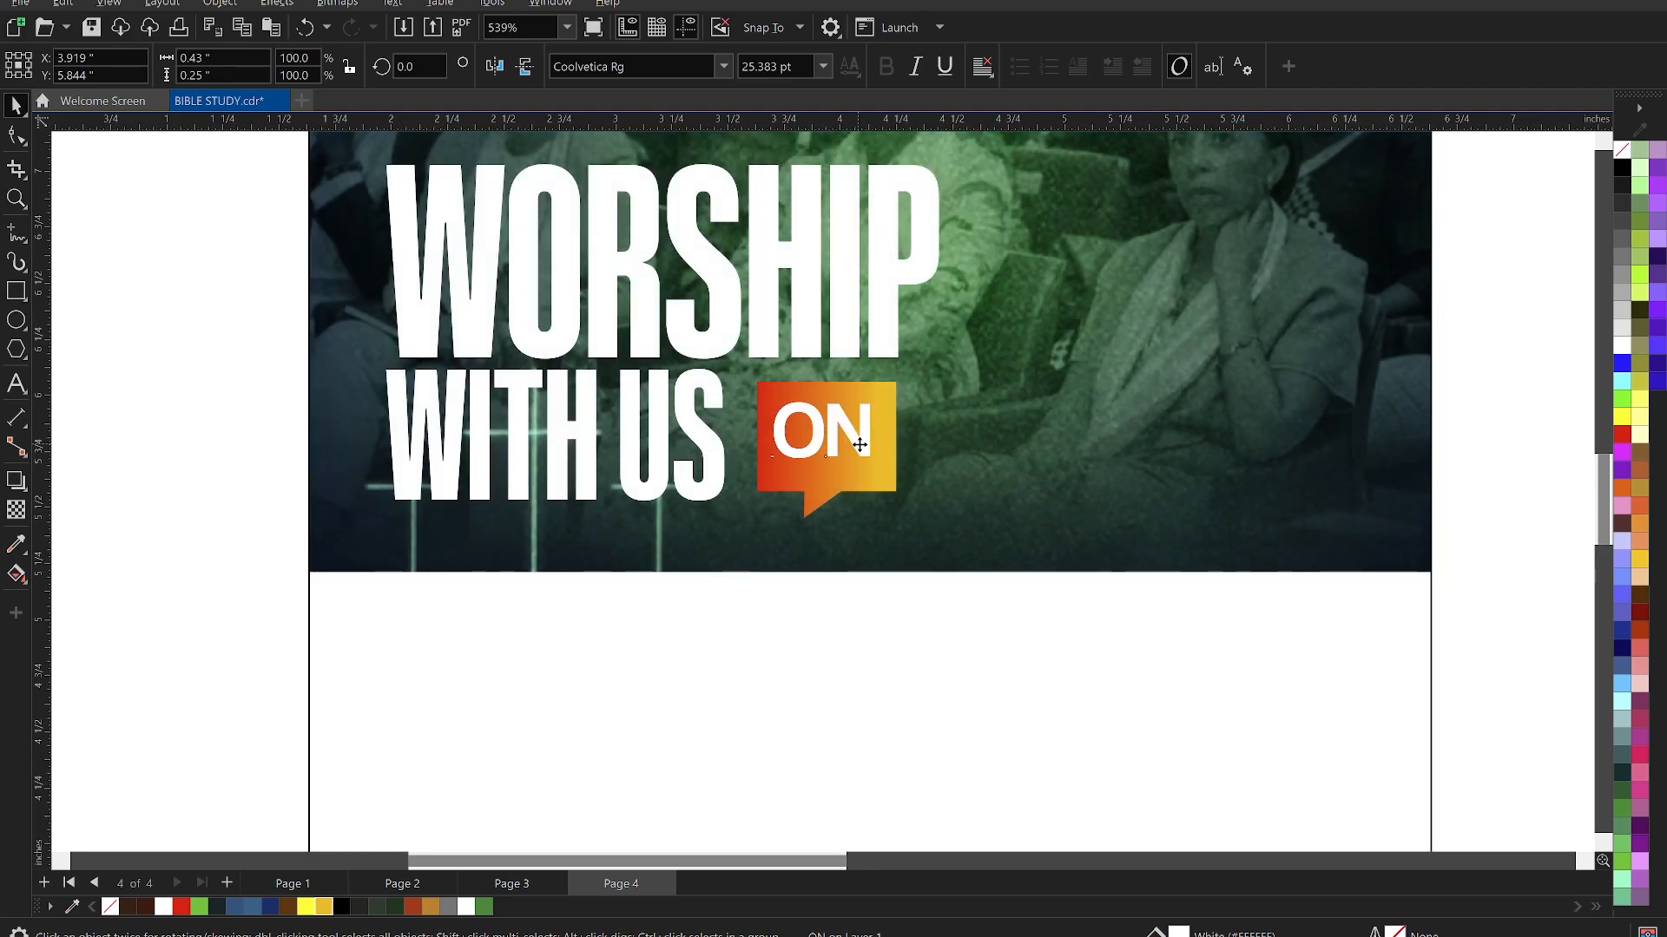
pyautogui.moveTo(862, 448); pyautogui.dragTo(861, 448)
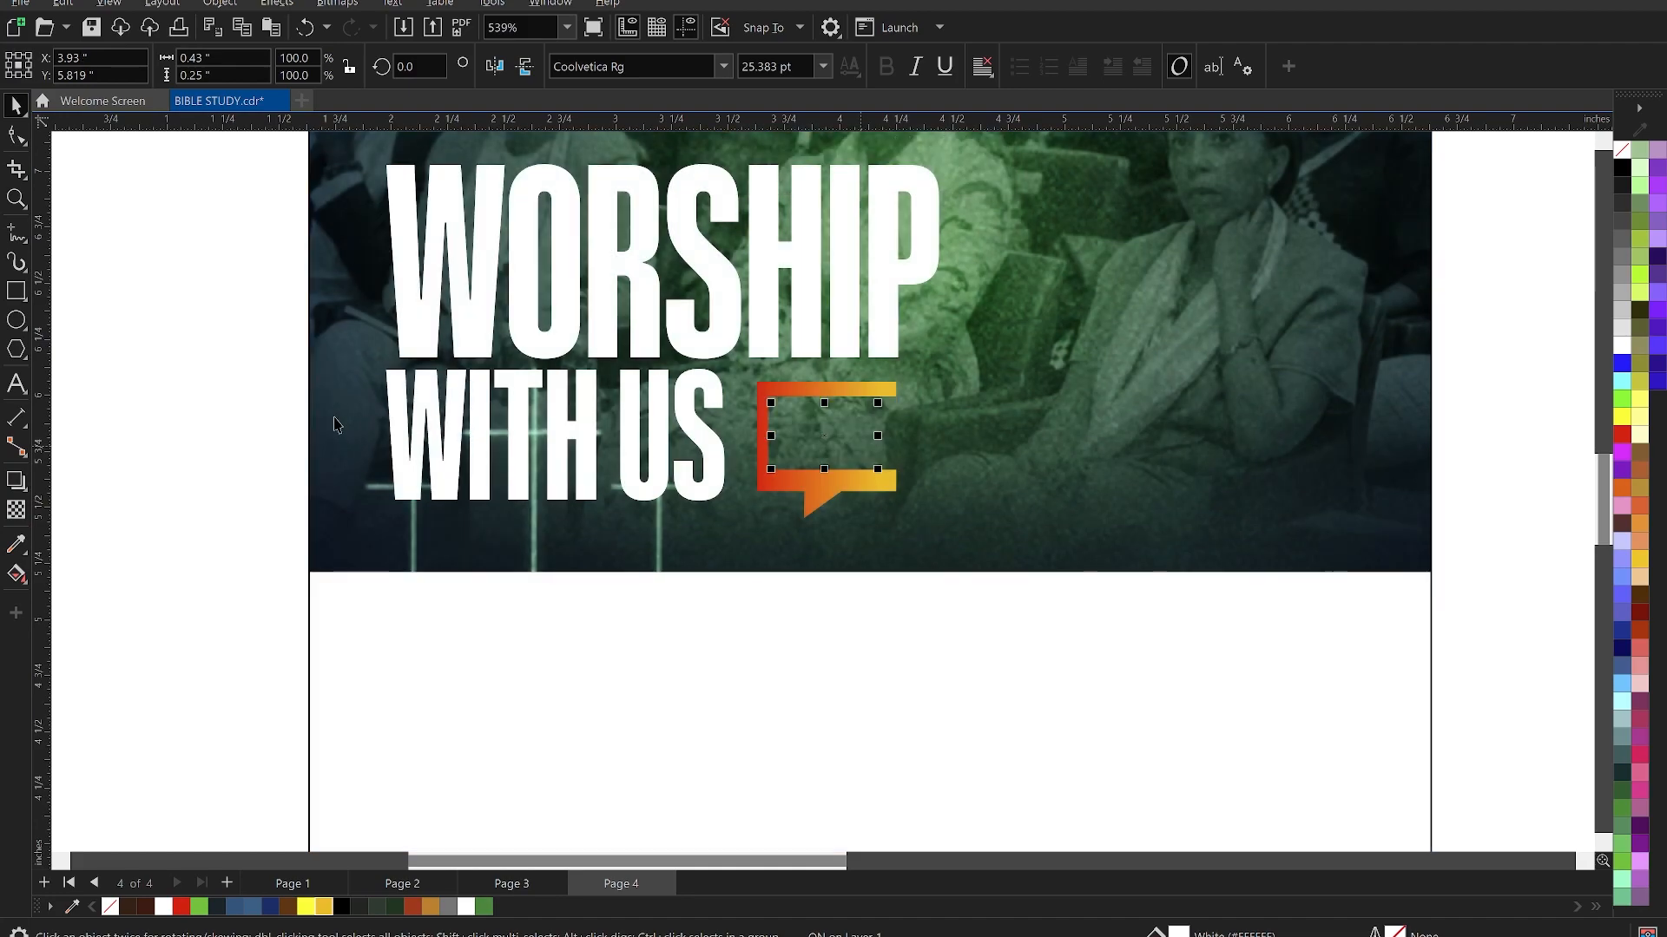
pyautogui.click(183, 395)
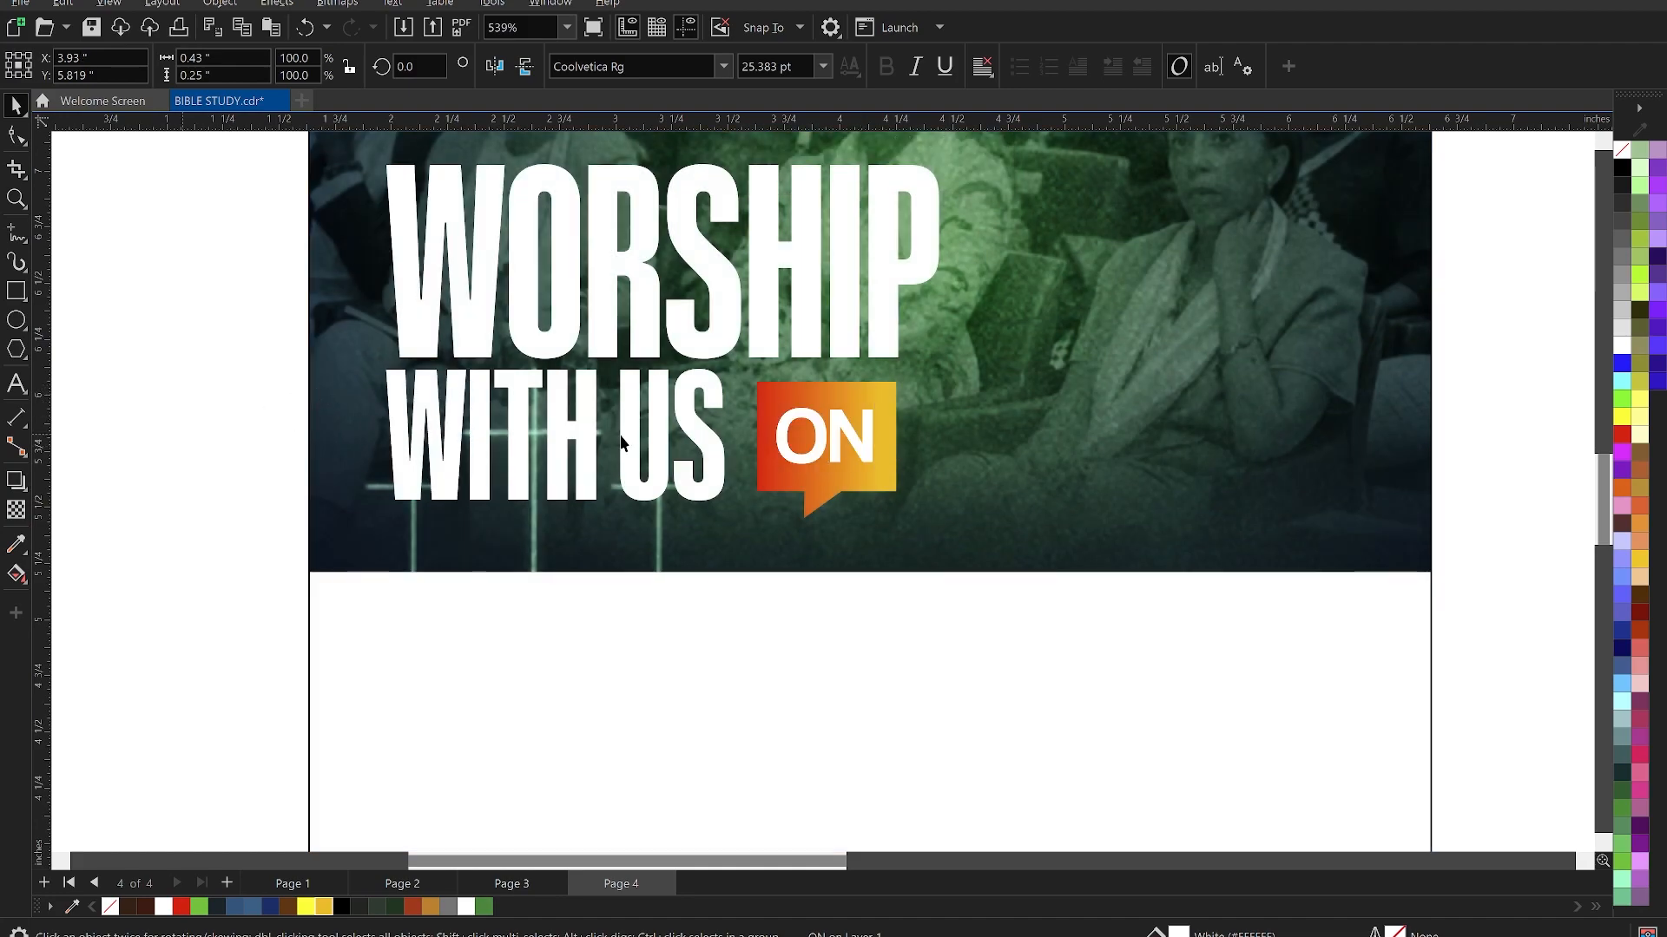
# - Move the ON text and its speech bubble together slightly up and closer to WITH US
pyautogui.scroll(-1, 846, 510)
pyautogui.scroll(-1, 821, 469)
pyautogui.scroll(2, 860, 504)
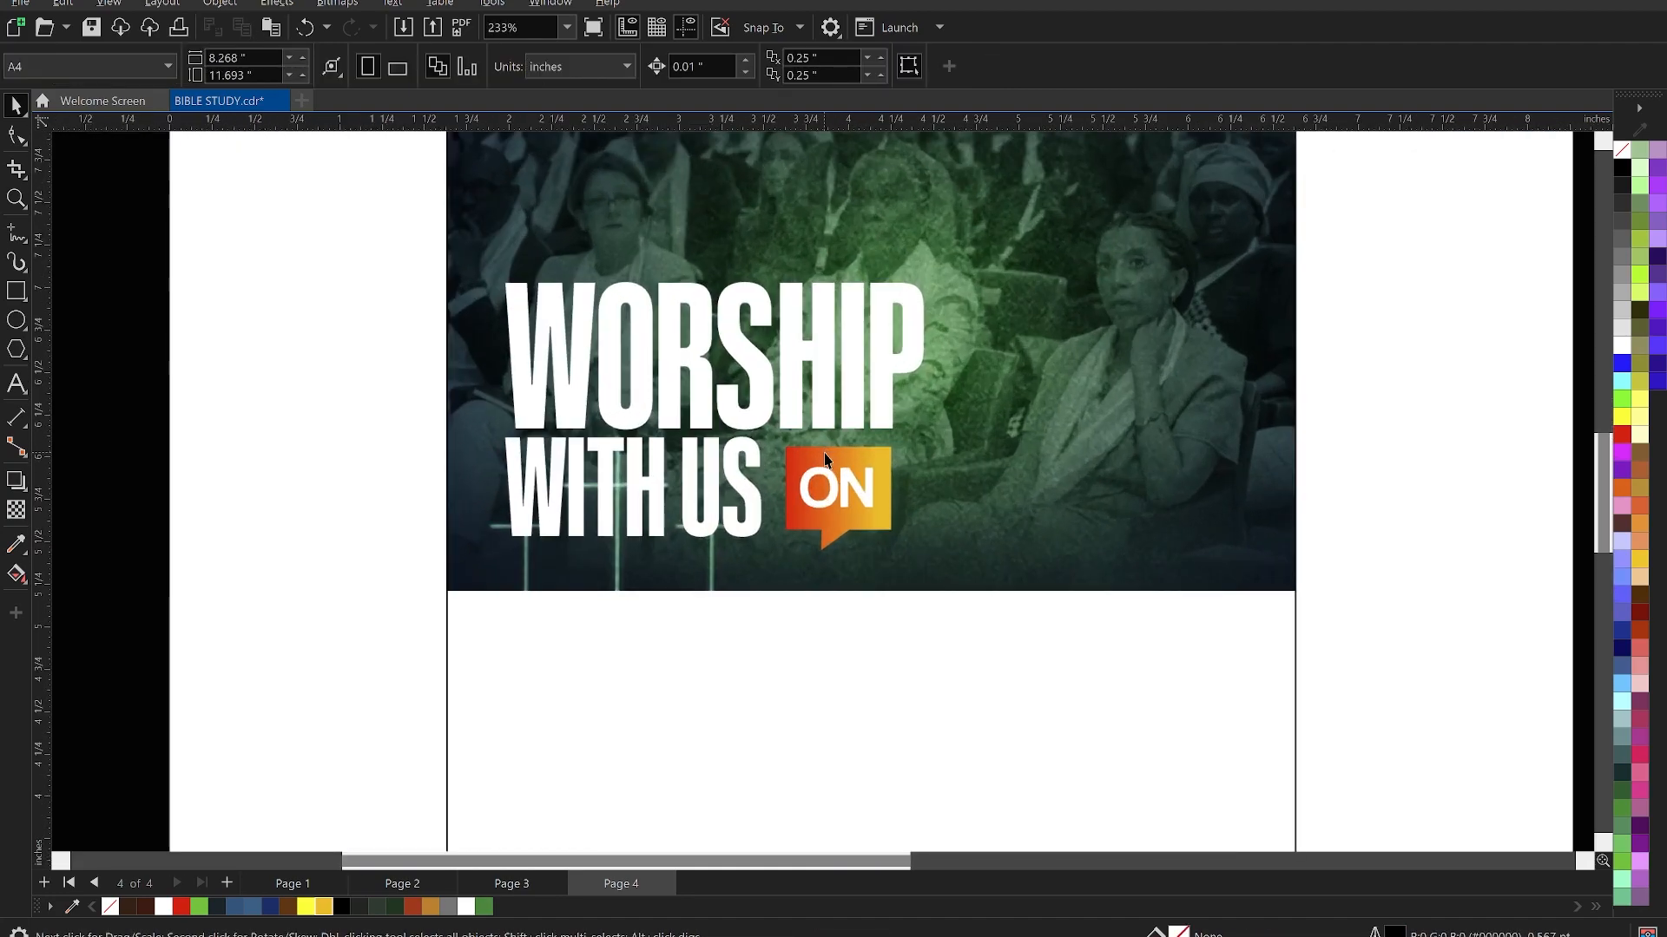
pyautogui.scroll(1, 898, 537)
pyautogui.scroll(1, 898, 536)
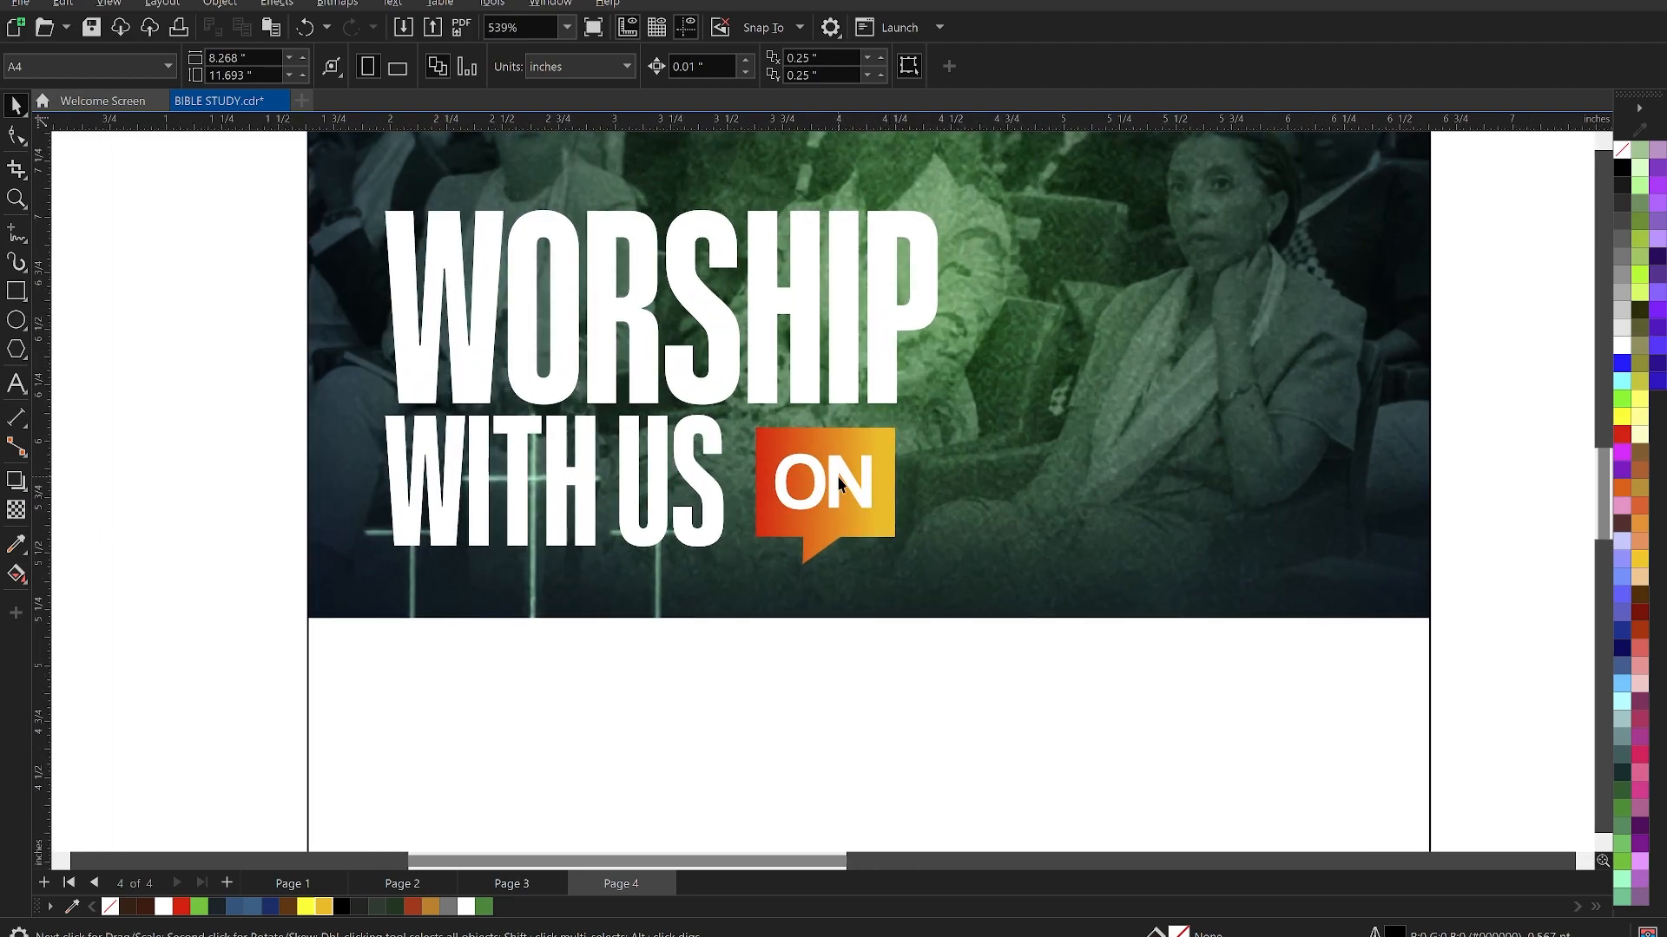
pyautogui.click(844, 489)
pyautogui.keyDown('shift'); pyautogui.click(857, 531); pyautogui.keyUp('shift')
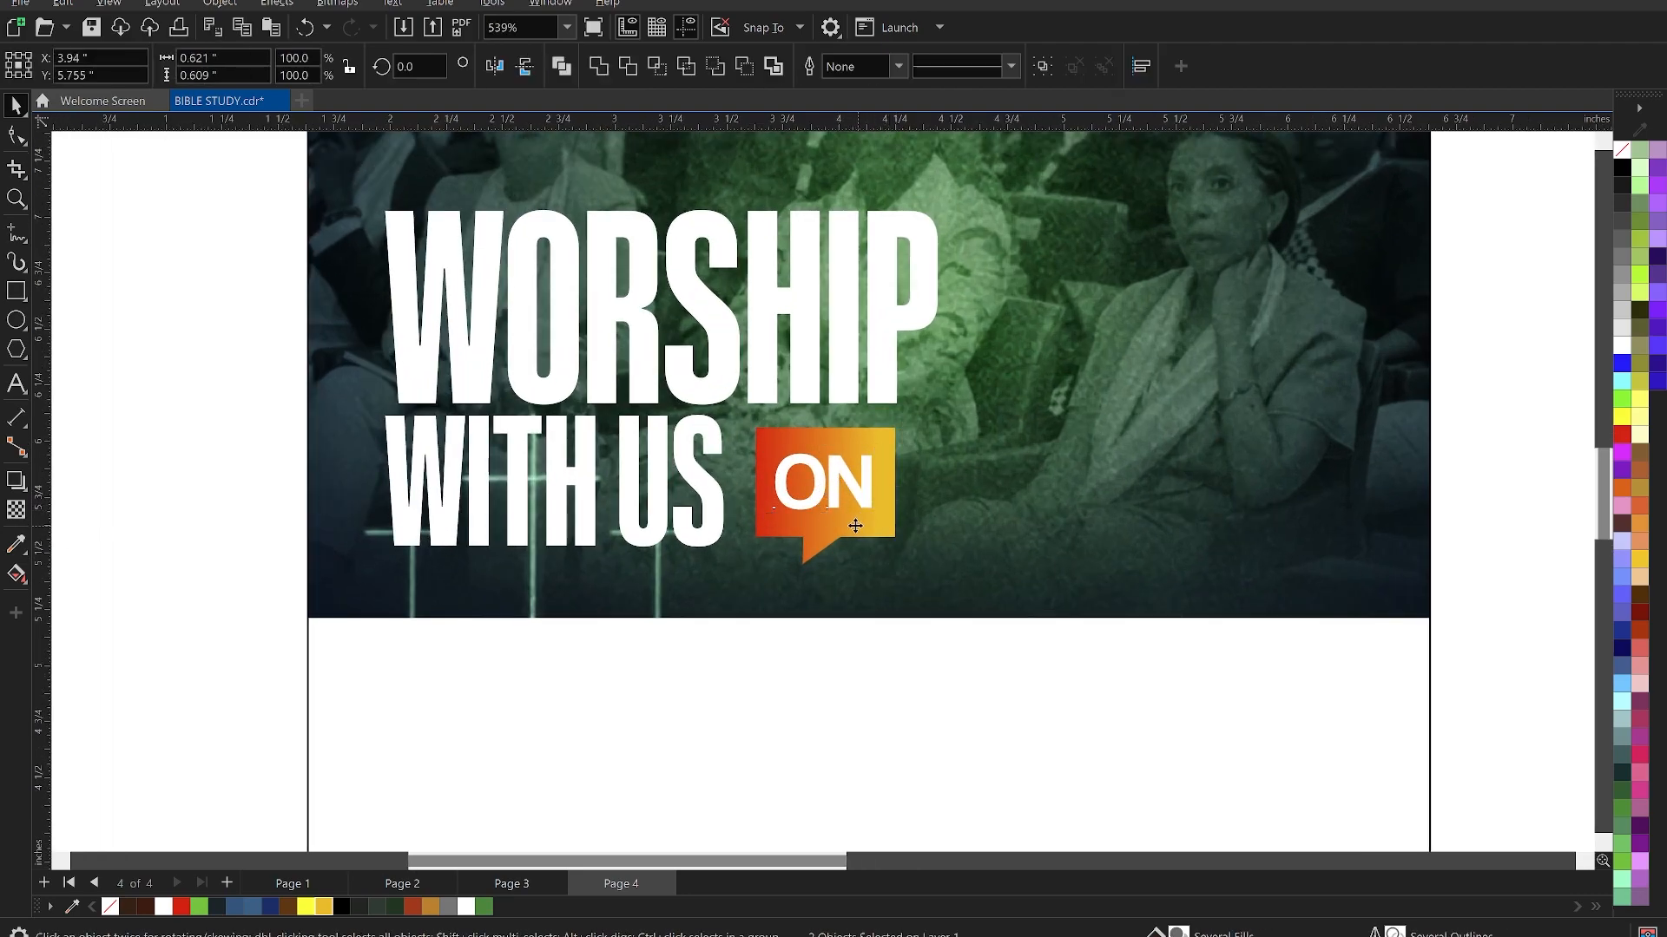
pyautogui.moveTo(846, 523); pyautogui.dragTo(756, 498)
# - Scale WITH US together with the ON text and its bubble up proportionally to about 103.5%
pyautogui.keyDown('shift'); pyautogui.click(703, 486); pyautogui.keyUp('shift')
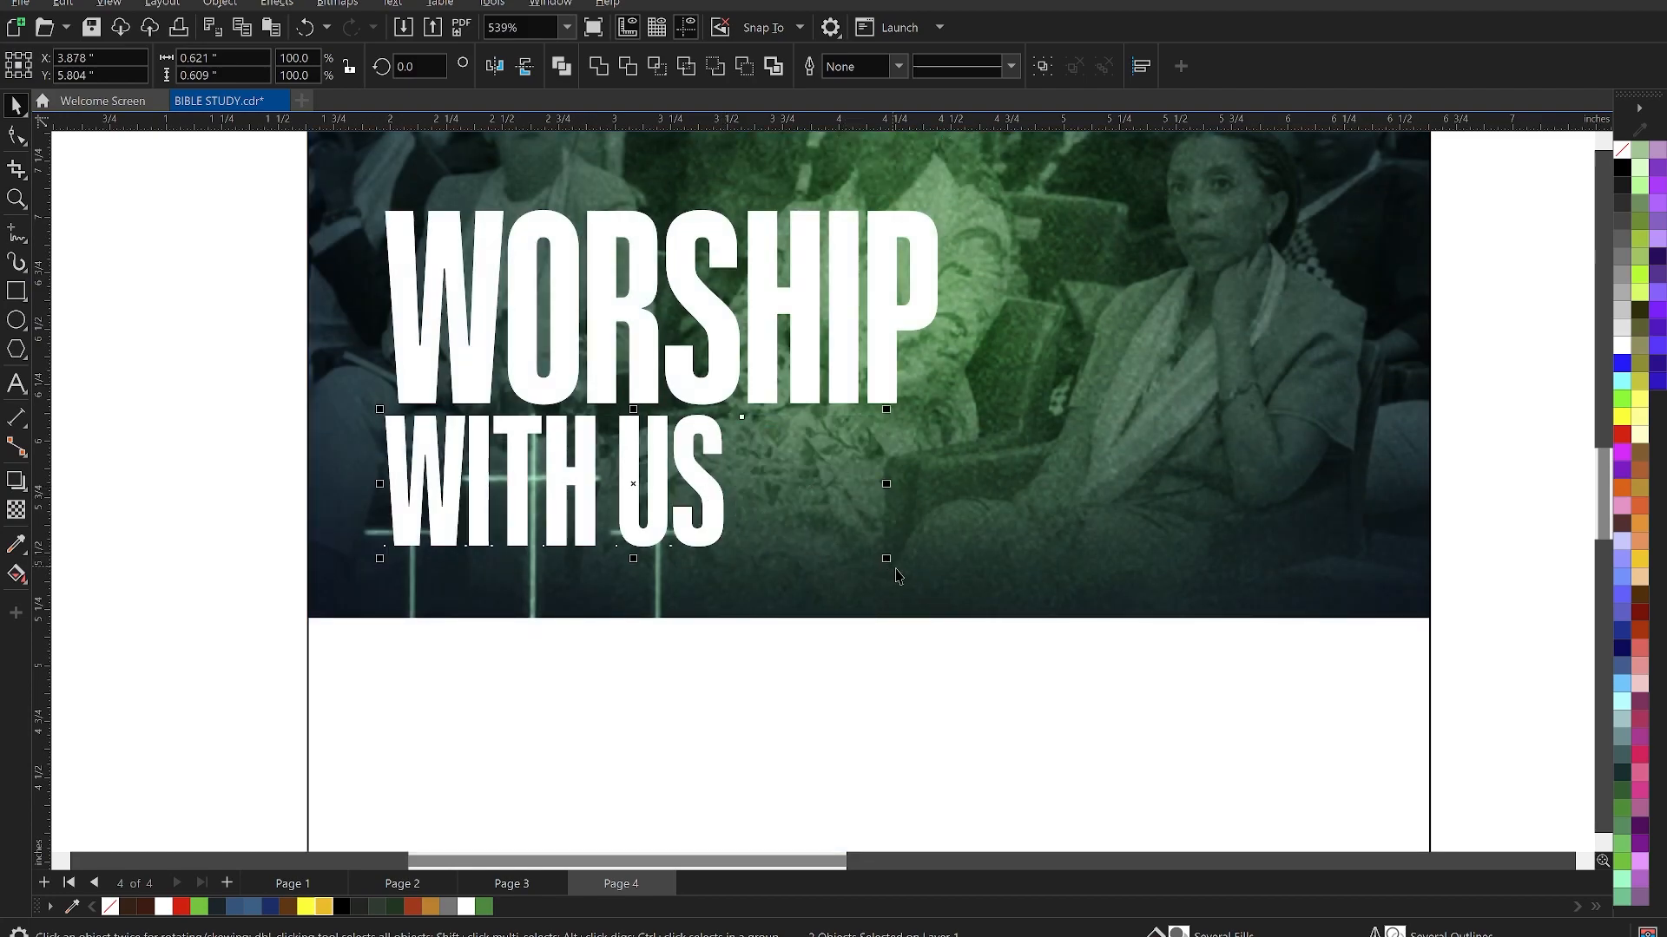
pyautogui.moveTo(887, 561); pyautogui.dragTo(904, 575)
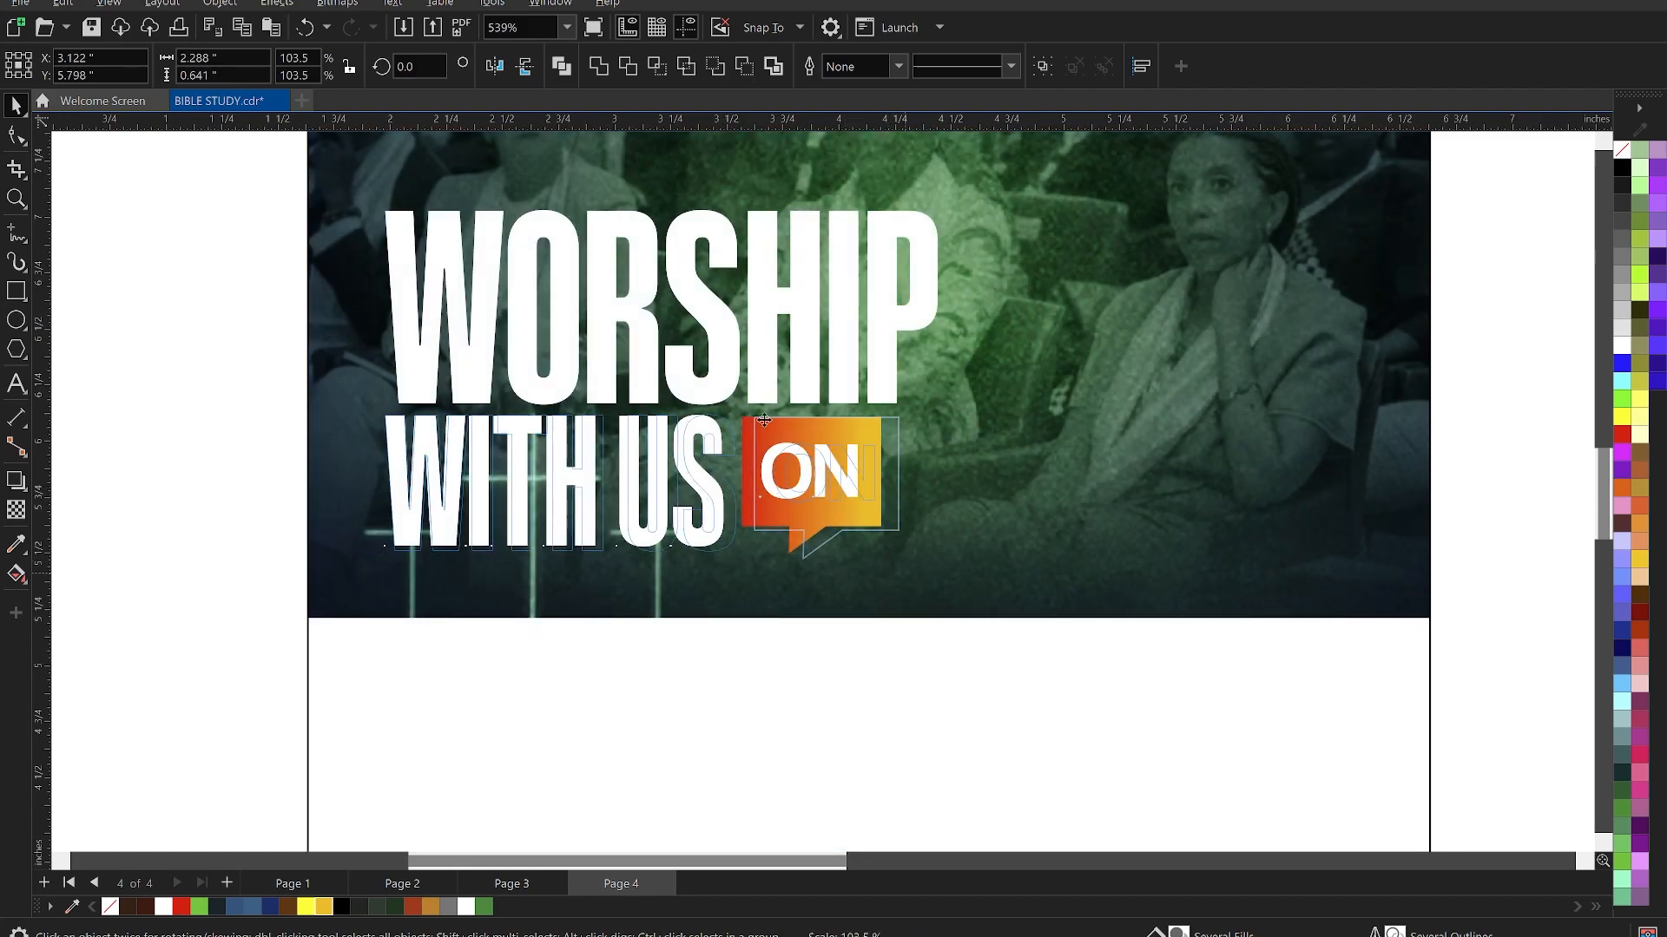
pyautogui.scroll(-2, 781, 402)
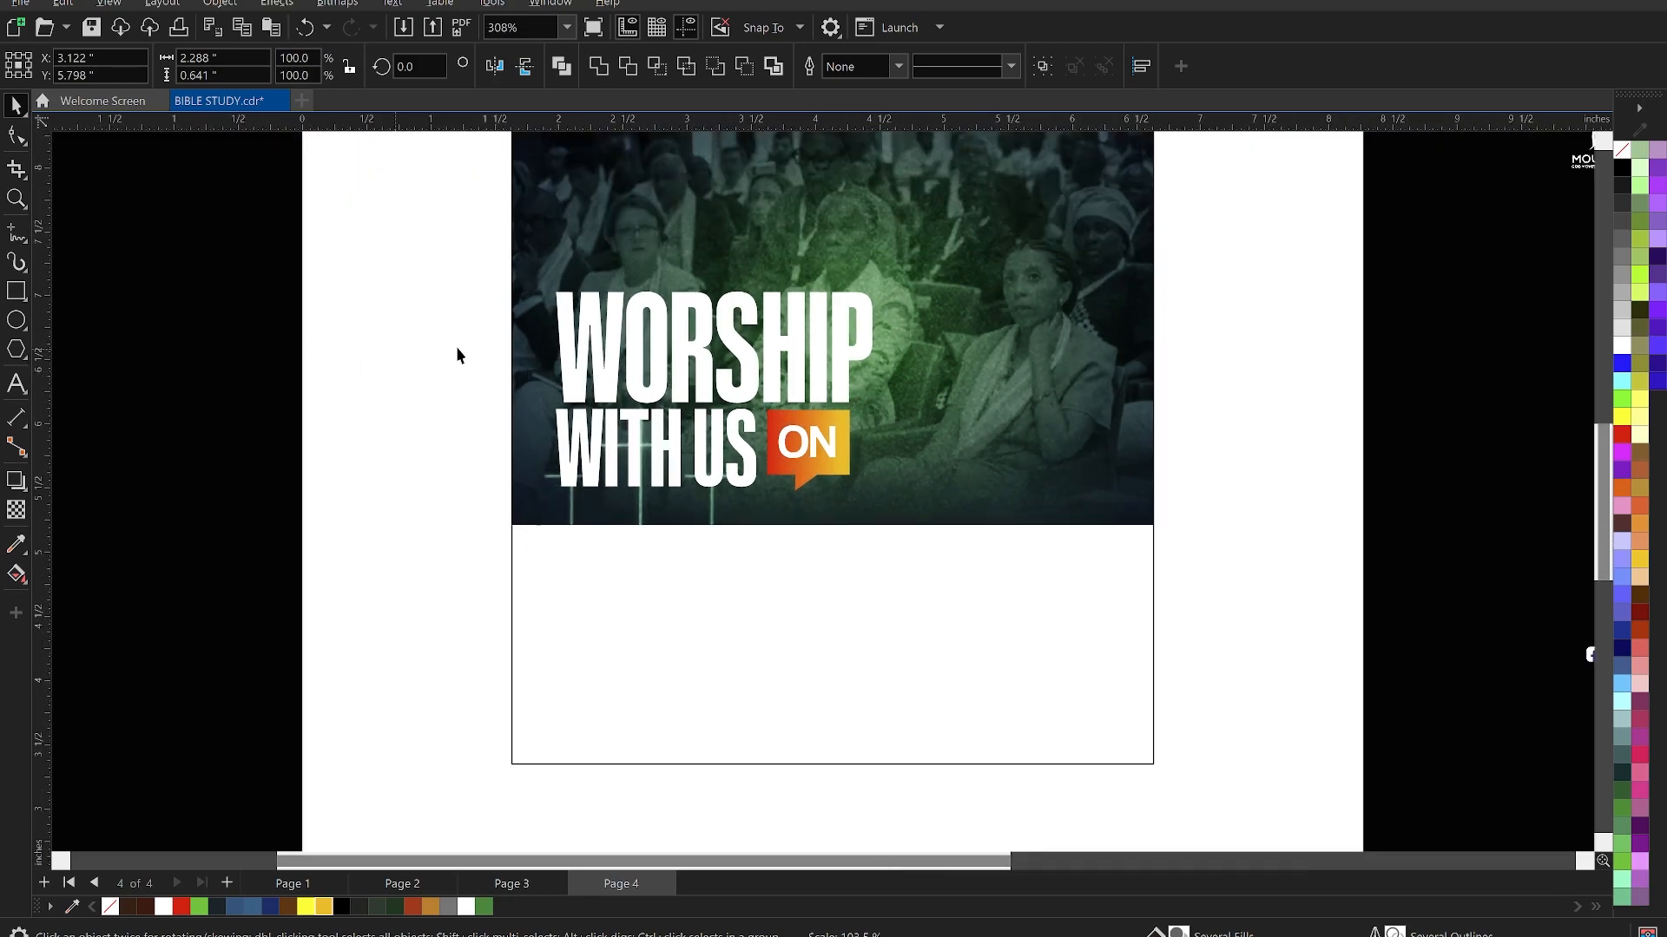
pyautogui.click(412, 357)
# - Apply a linear fountain fill to WORSHIP, running horizontally from green at the left to yellow at the right
pyautogui.click(599, 339)
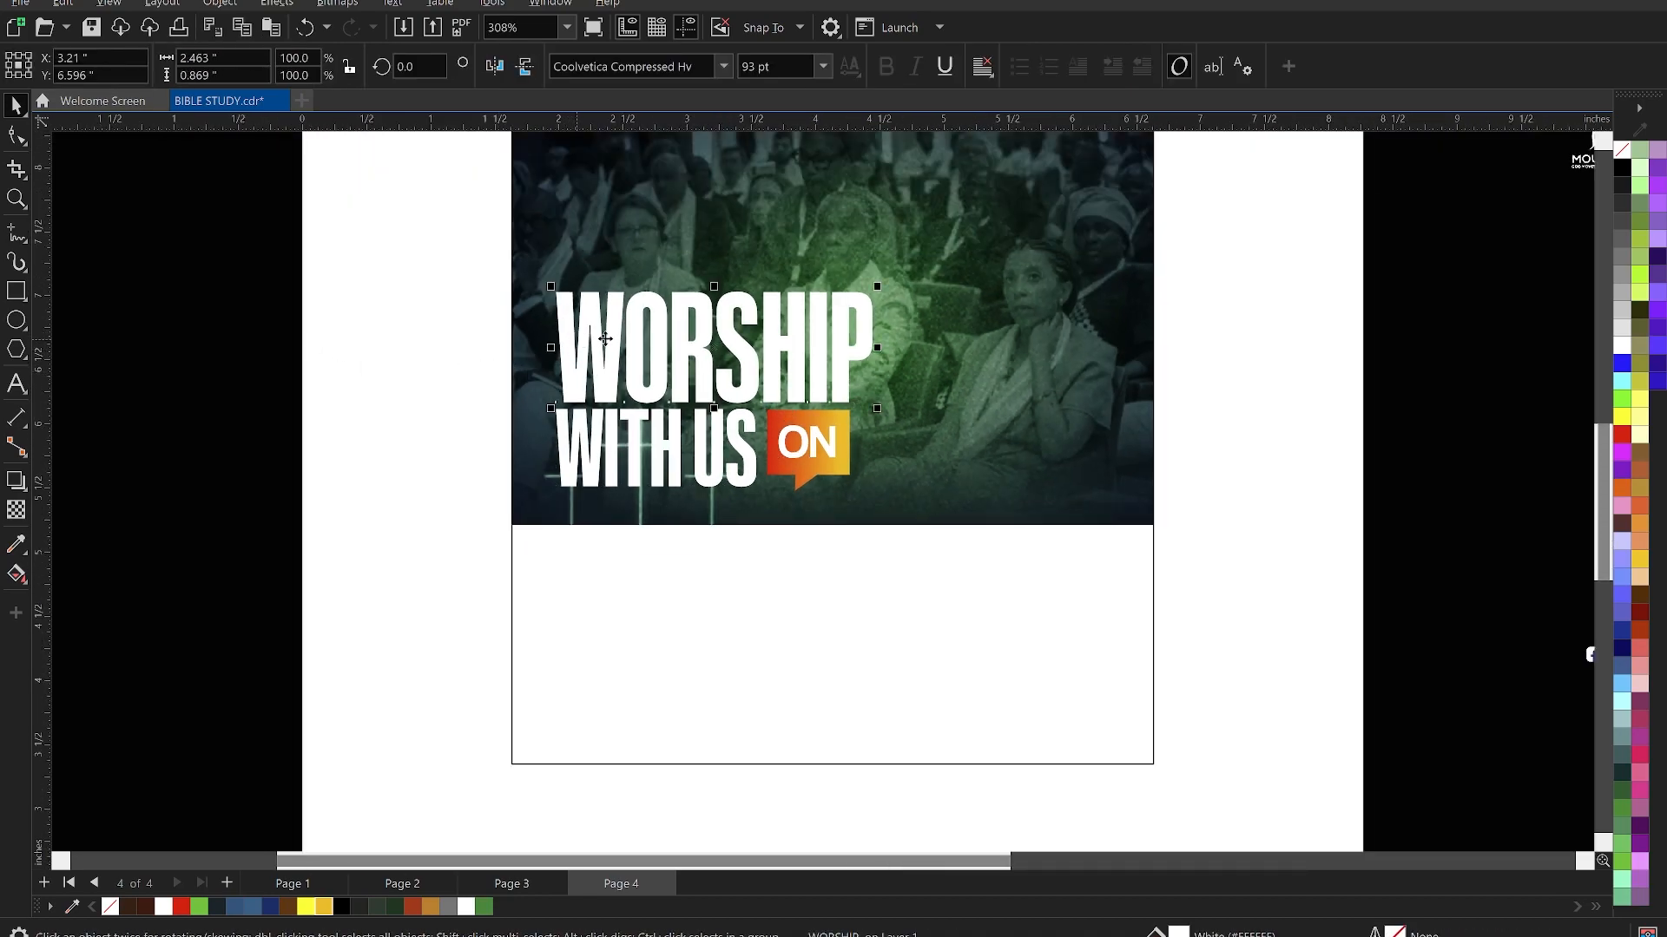
pyautogui.click(16, 573)
pyautogui.moveTo(563, 332); pyautogui.dragTo(866, 332)
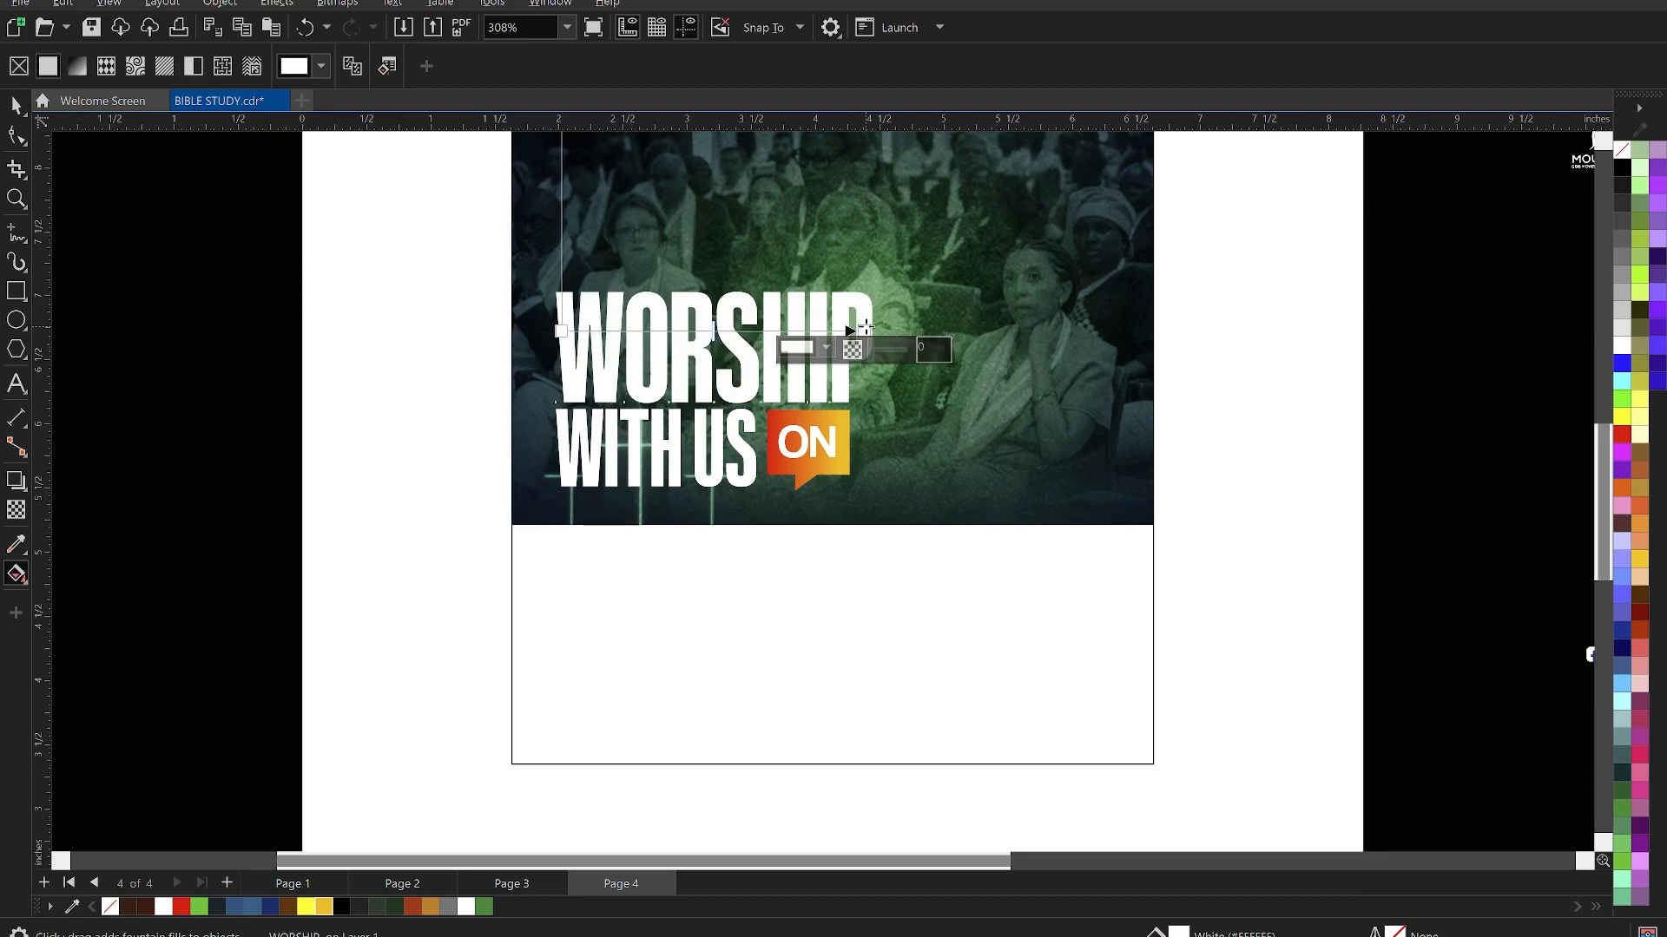
pyautogui.click(317, 903)
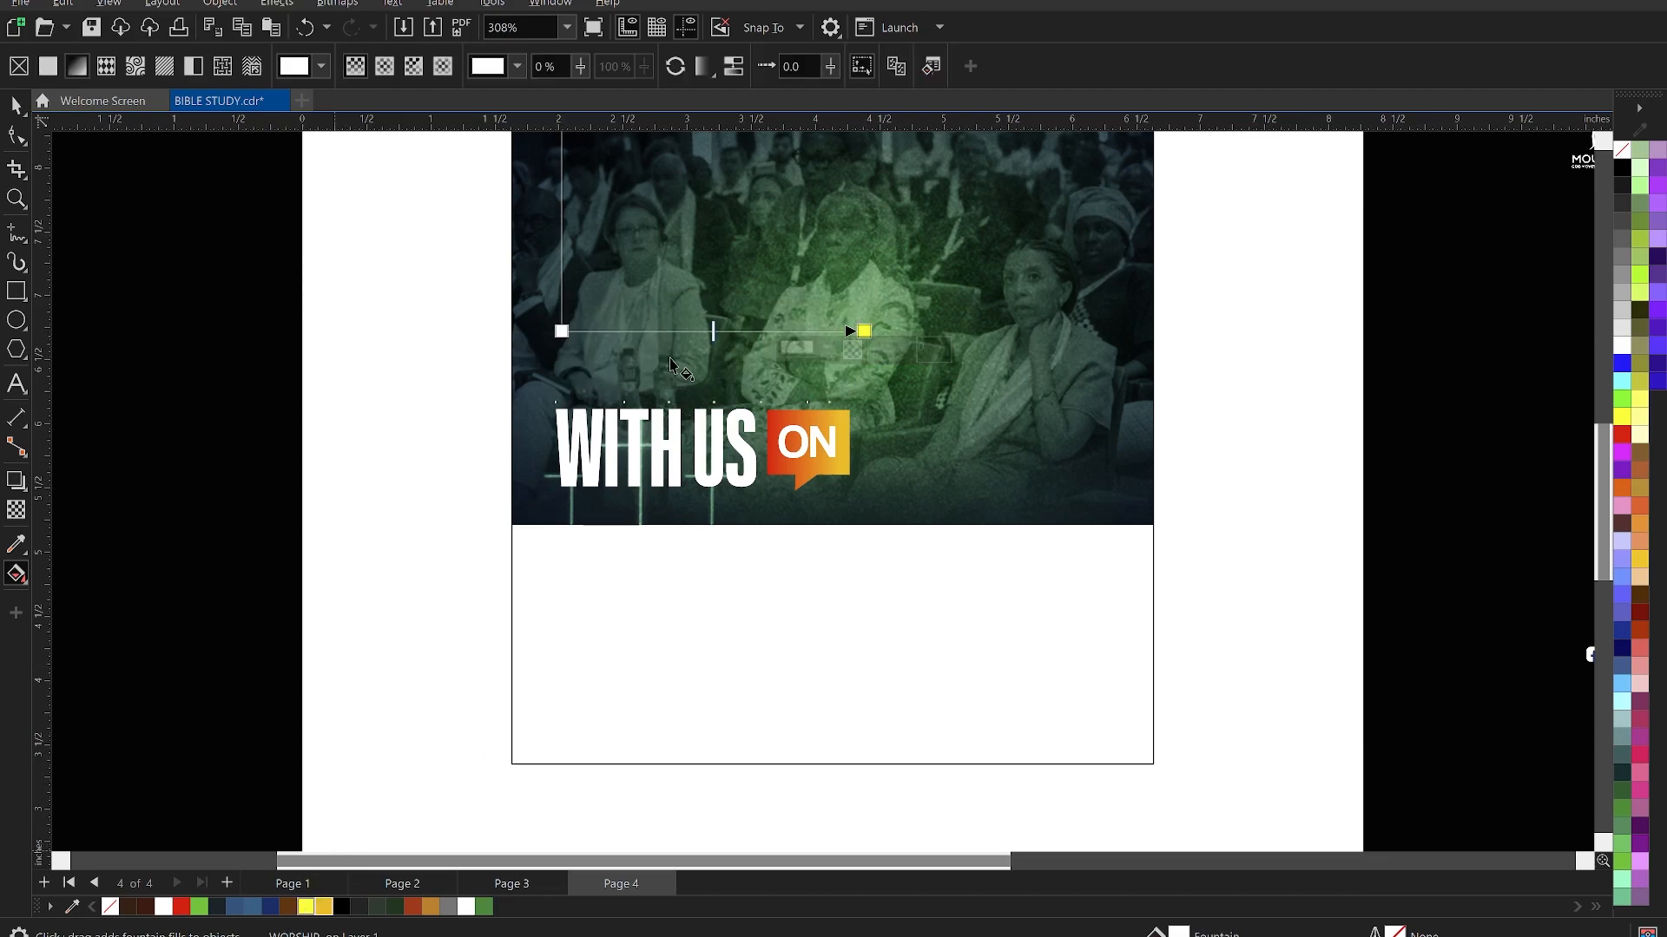
pyautogui.click(558, 330)
pyautogui.click(484, 907)
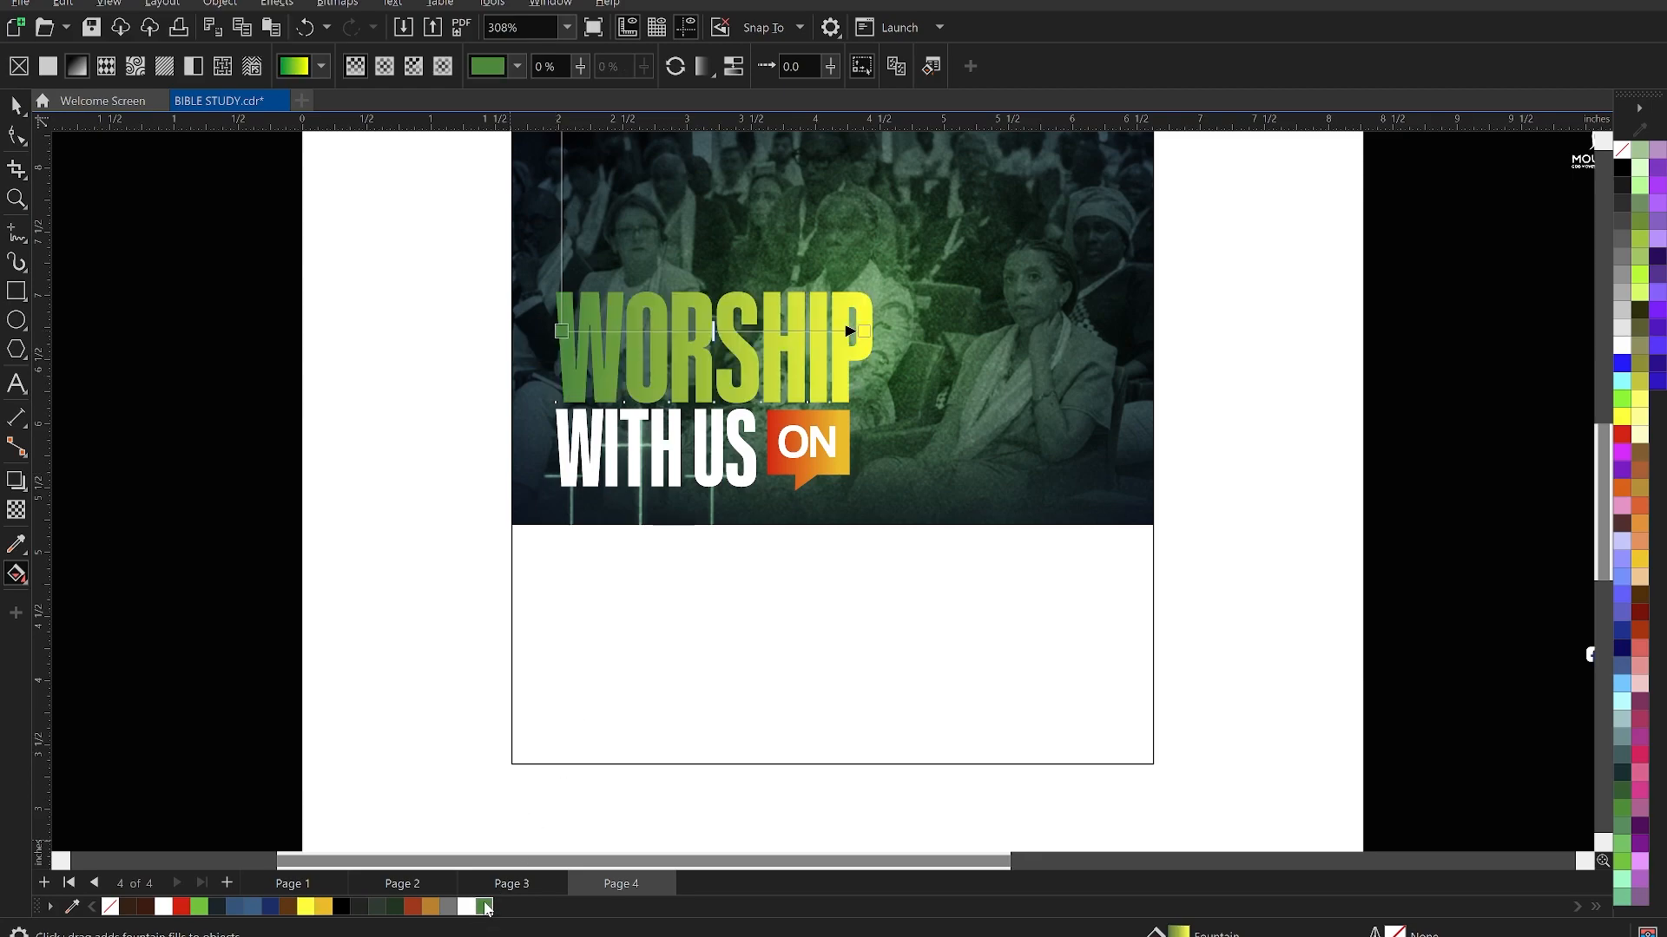
pyautogui.press('space')
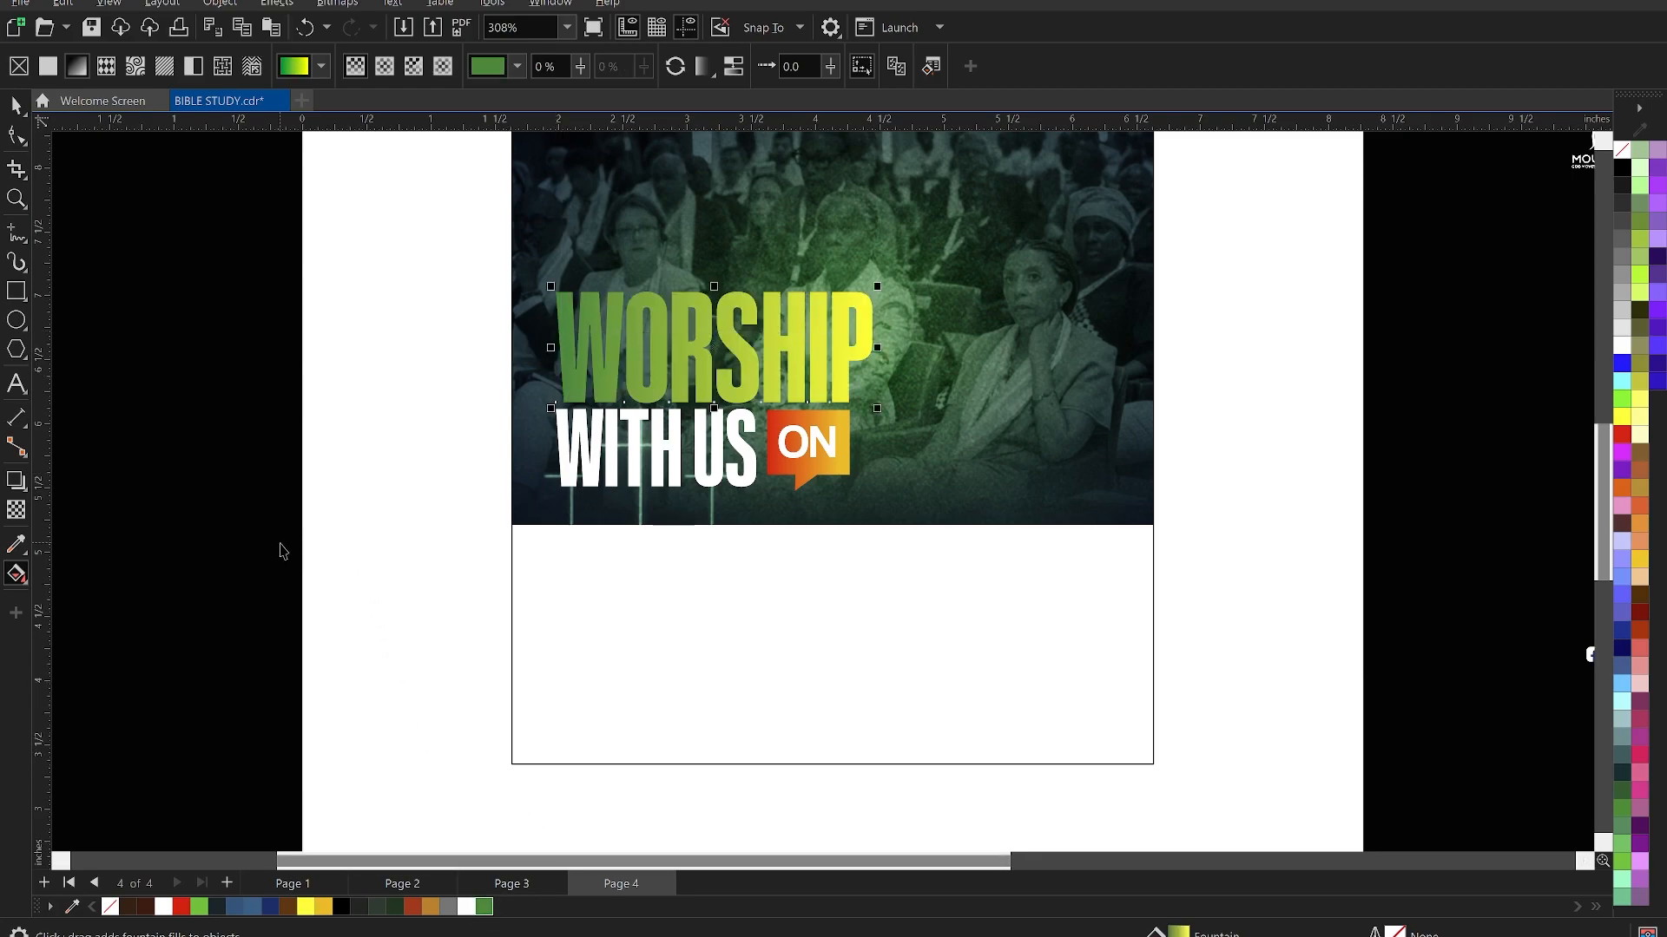
pyautogui.click(278, 548)
# - Change the starting color of the WORSHIP fountain fill to a brighter, more saturated green
pyautogui.scroll(-1, 750, 693)
pyautogui.scroll(1, 734, 480)
pyautogui.click(757, 446)
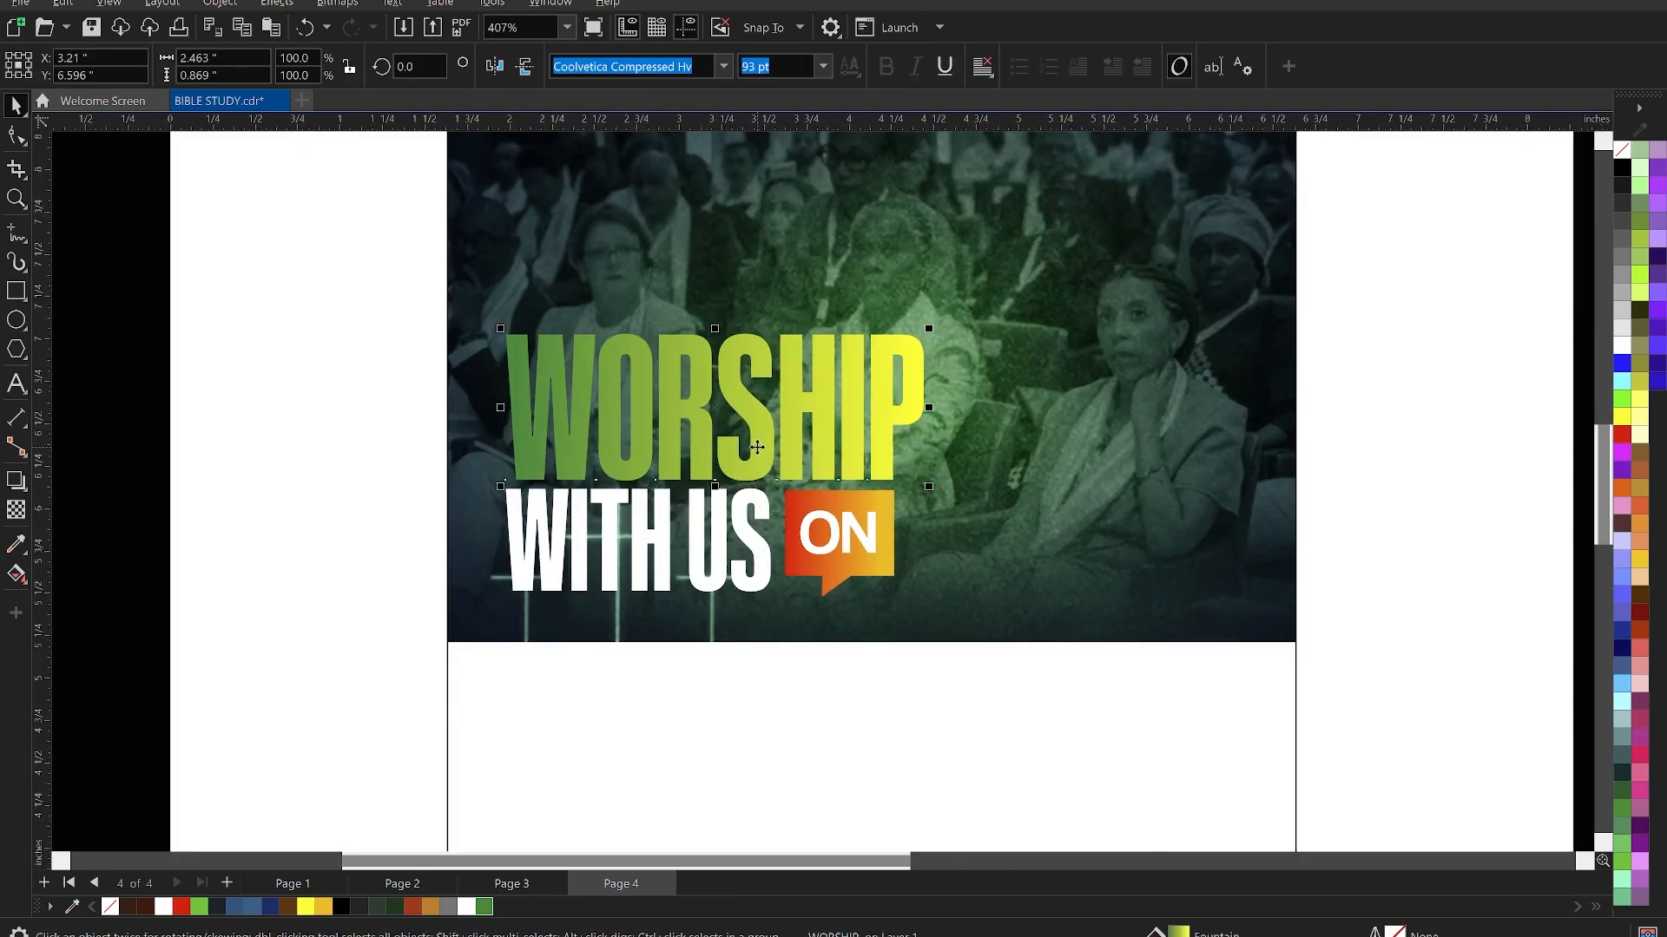
pyautogui.press('g')
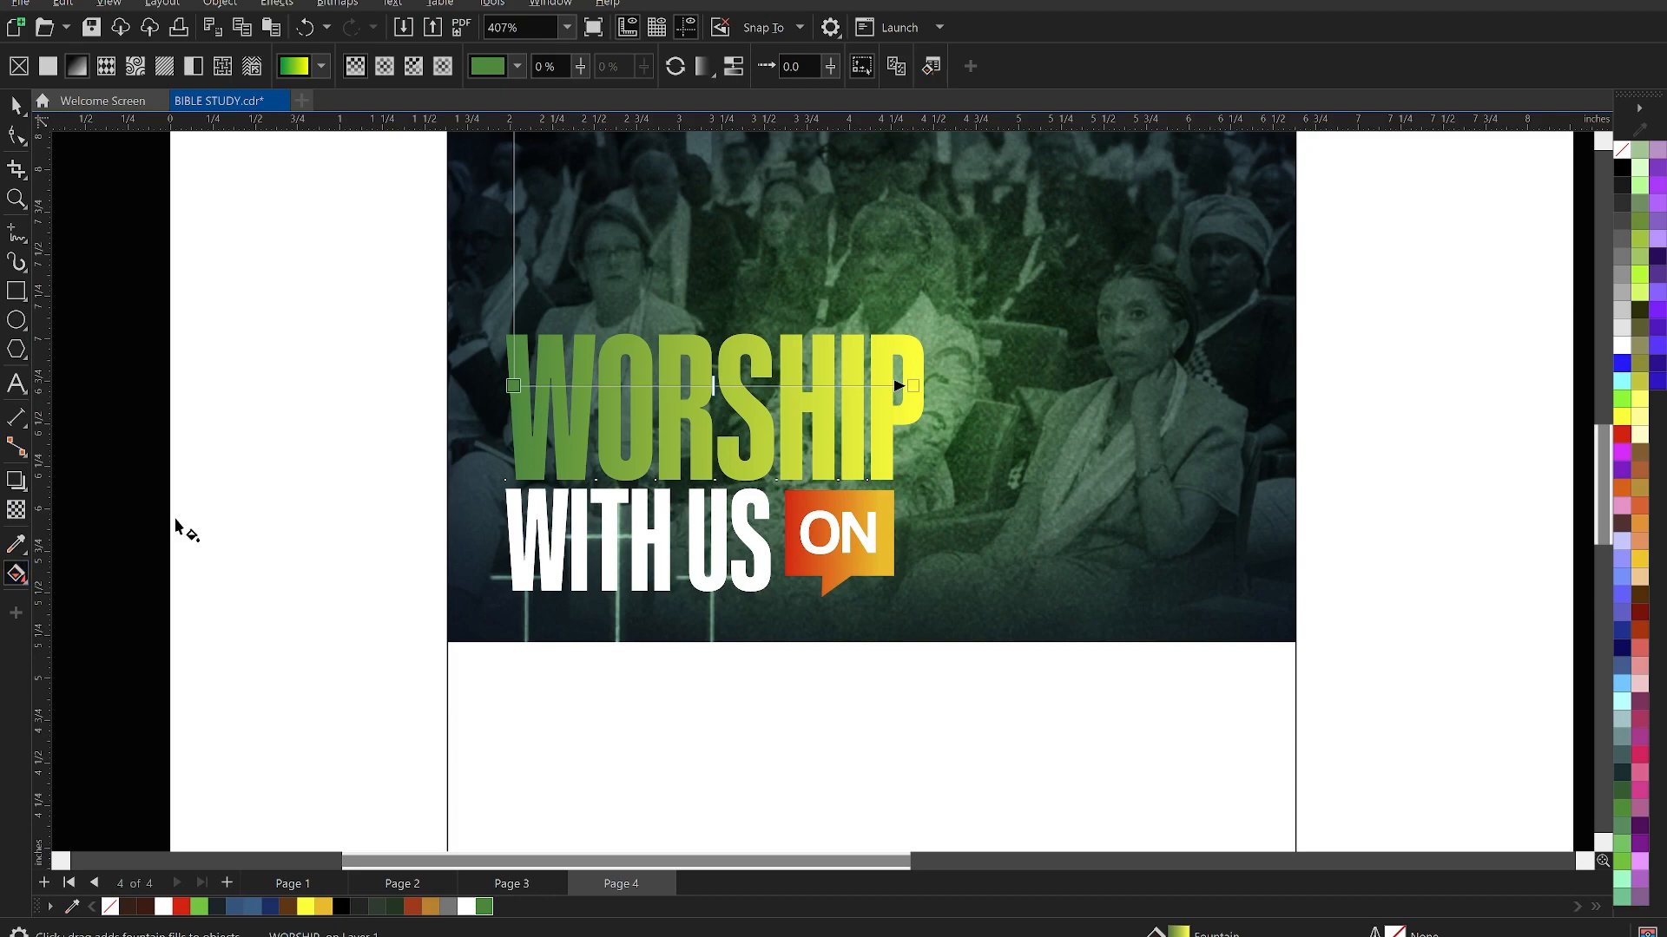
pyautogui.click(513, 385)
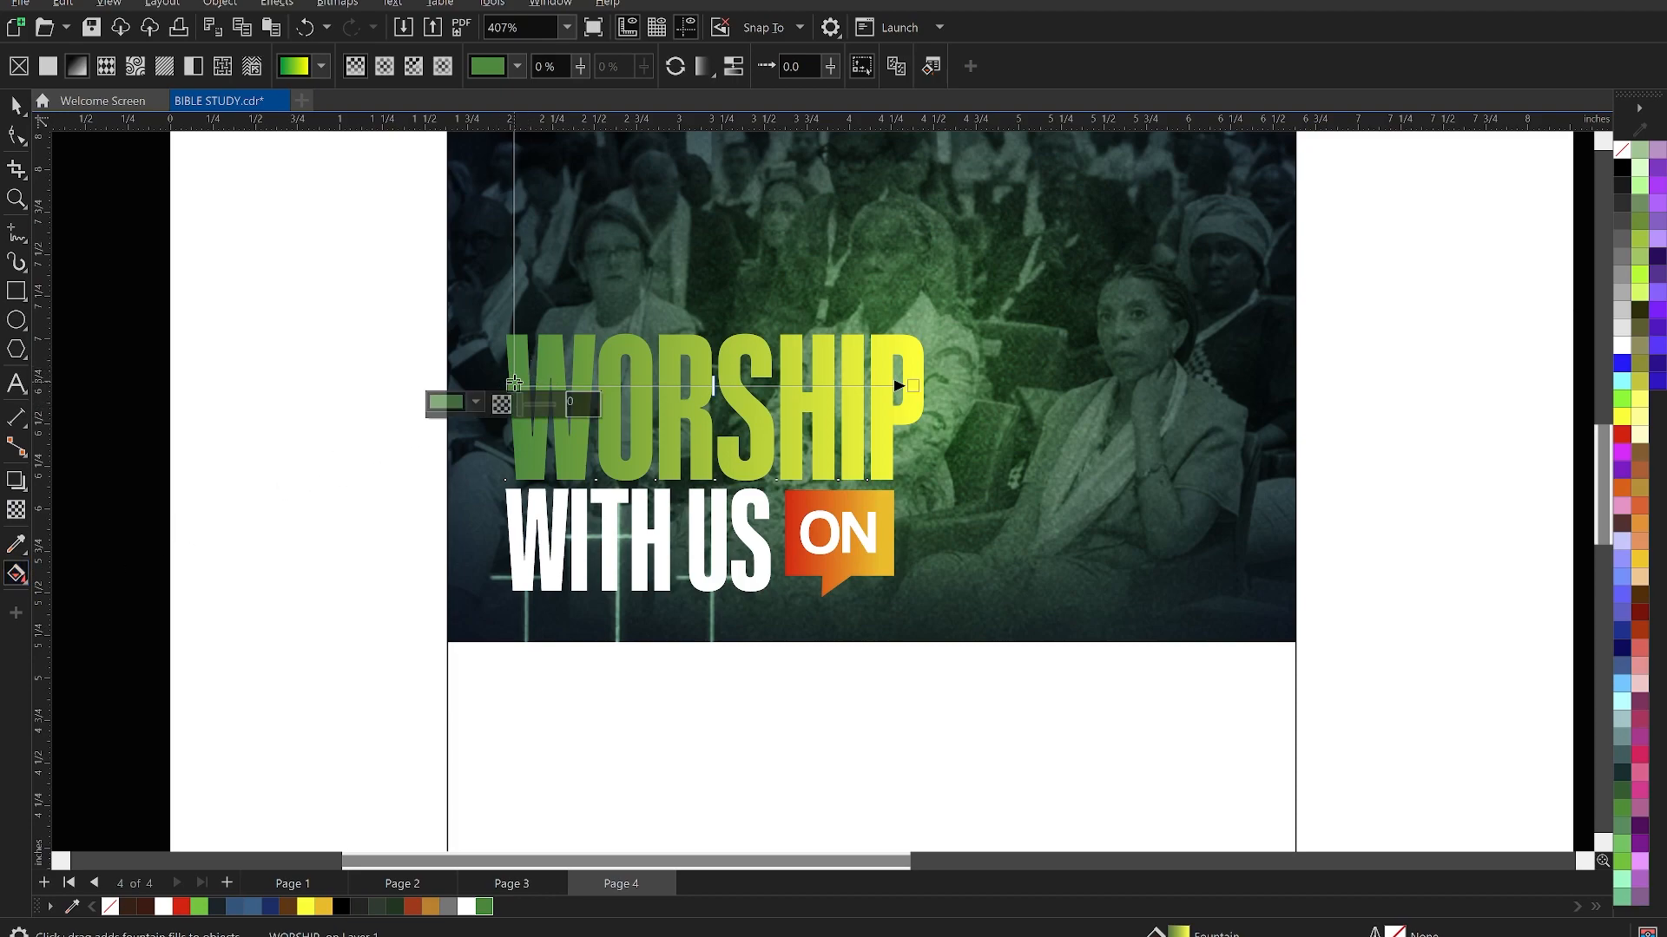
pyautogui.click(477, 404)
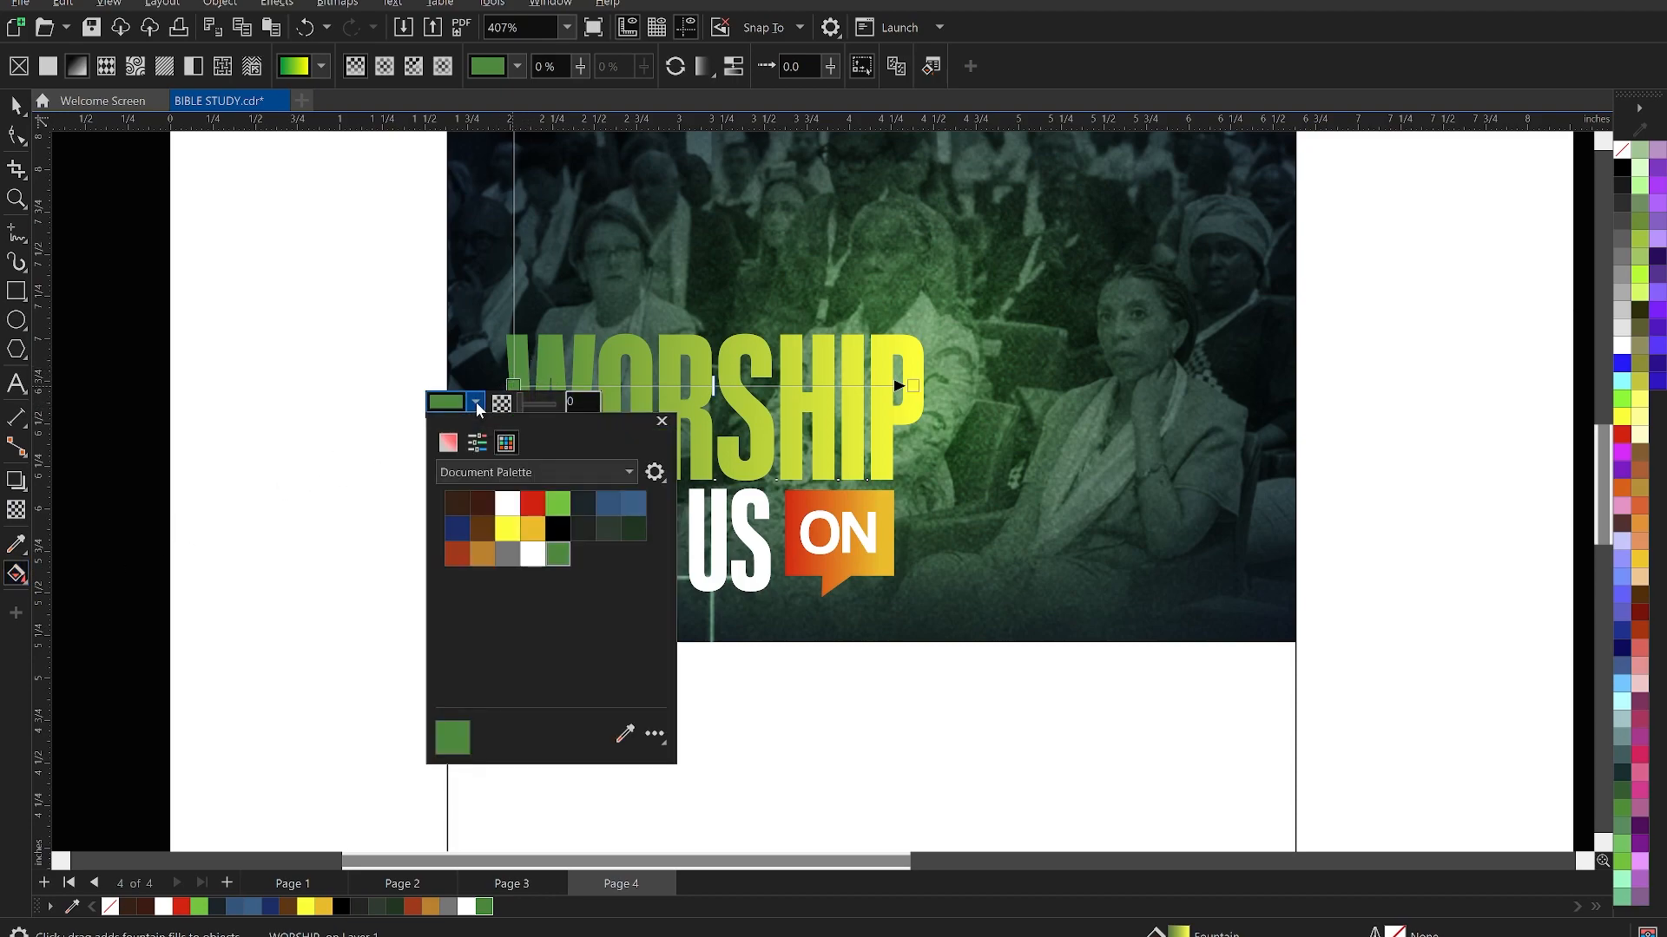
pyautogui.click(449, 444)
pyautogui.click(587, 540)
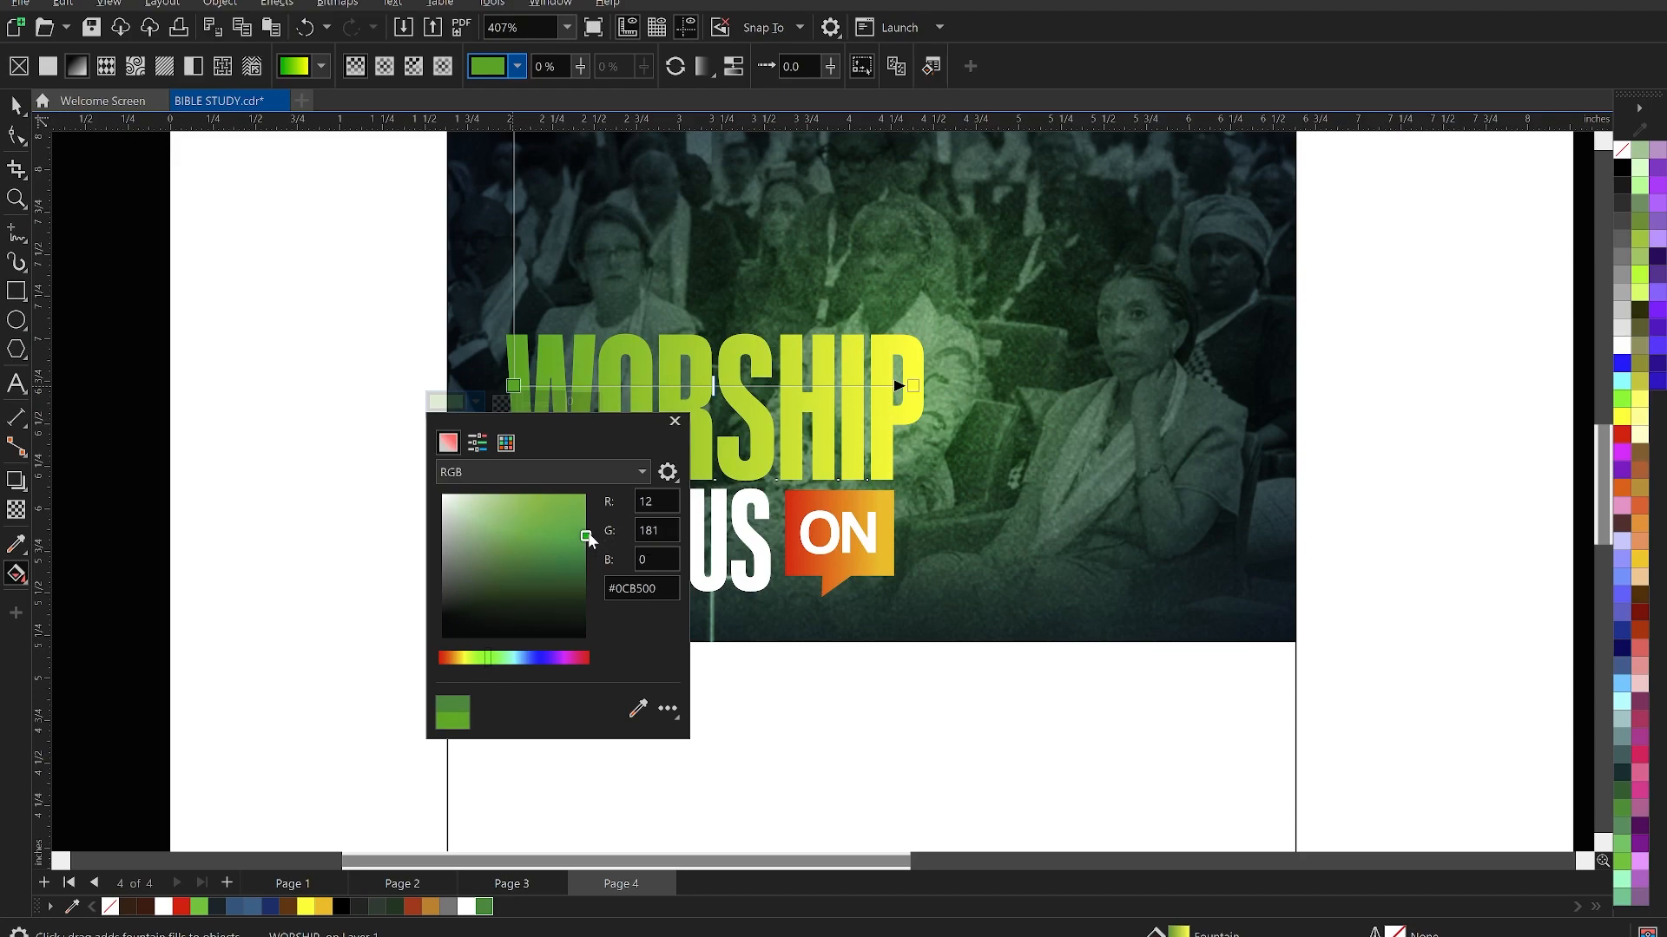
pyautogui.click(674, 423)
pyautogui.click(16, 105)
pyautogui.click(284, 318)
# - Move the white Mountain Movers logo from beside the page onto the photo, directly above the left end of WORSHIP
pyautogui.scroll(-6, 739, 469)
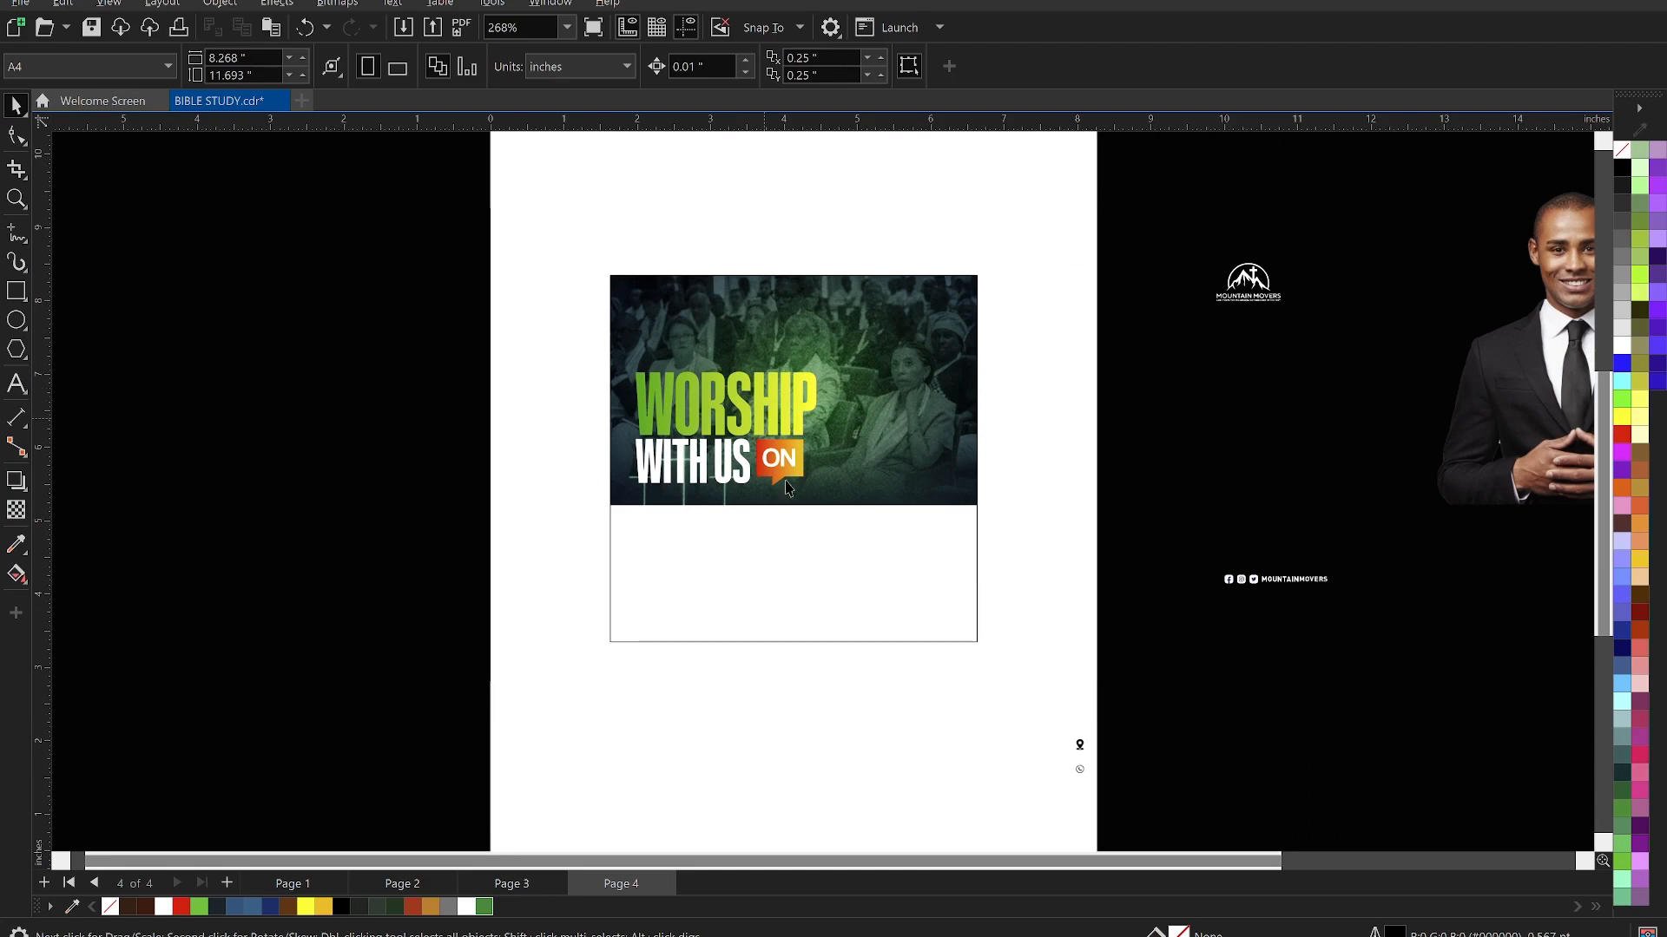
pyautogui.scroll(4, 793, 528)
pyautogui.scroll(-1, 627, 405)
pyautogui.moveTo(385, 253); pyautogui.dragTo(872, 513)
pyautogui.click(1330, 201)
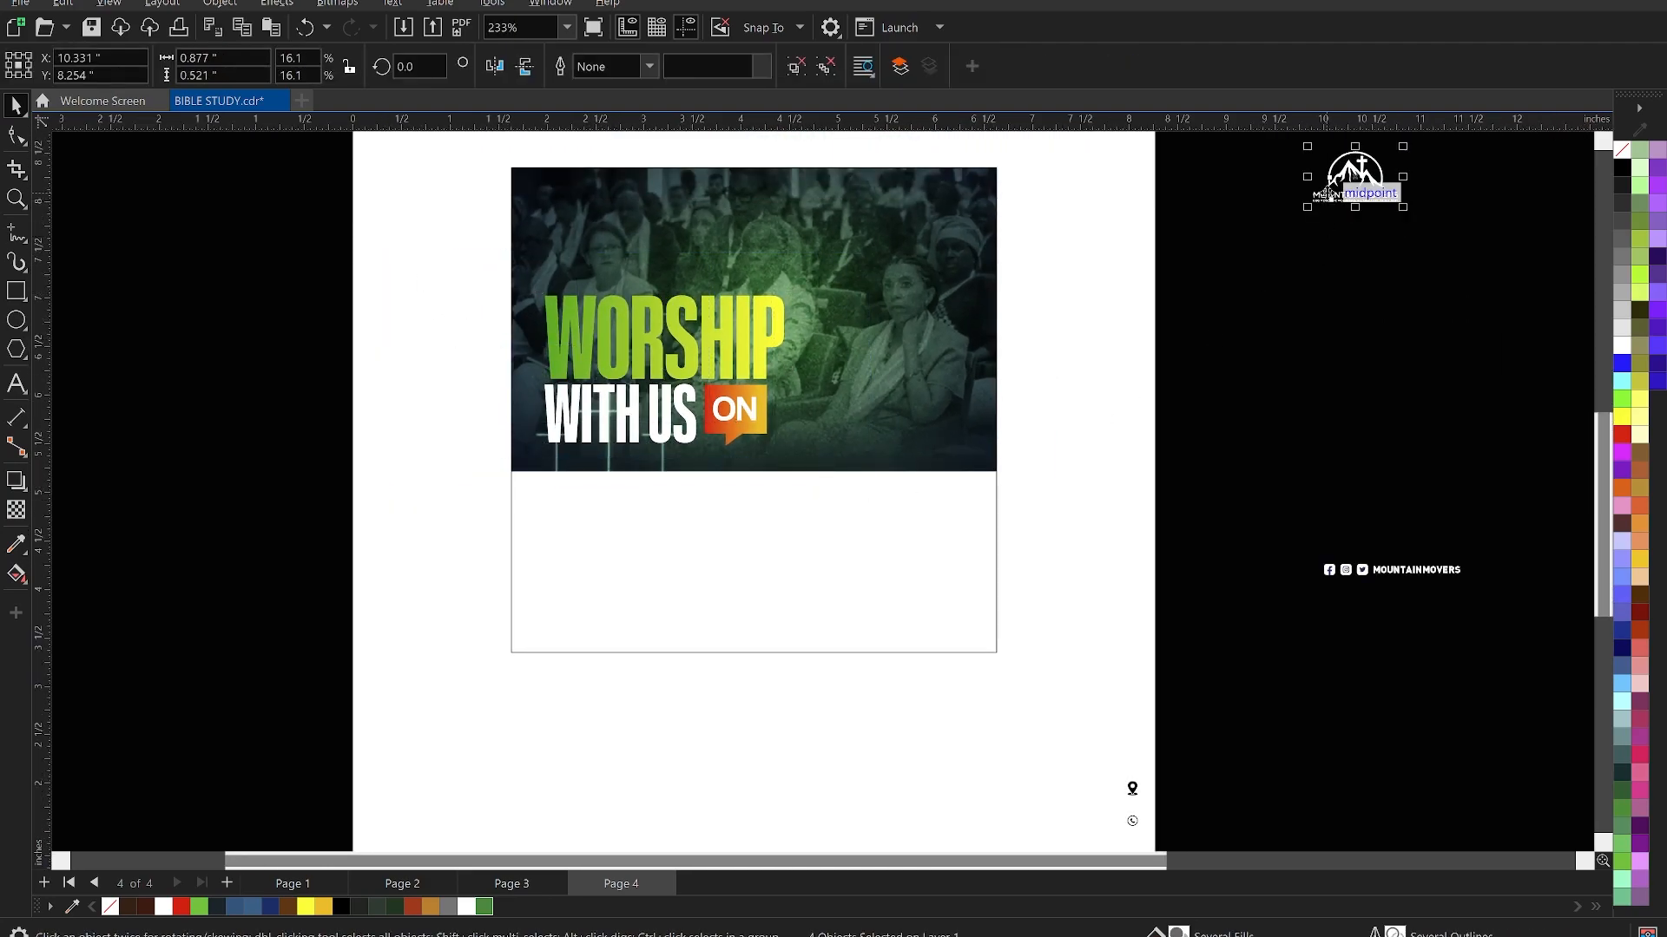
pyautogui.moveTo(1361, 190); pyautogui.dragTo(586, 271)
pyautogui.click(387, 364)
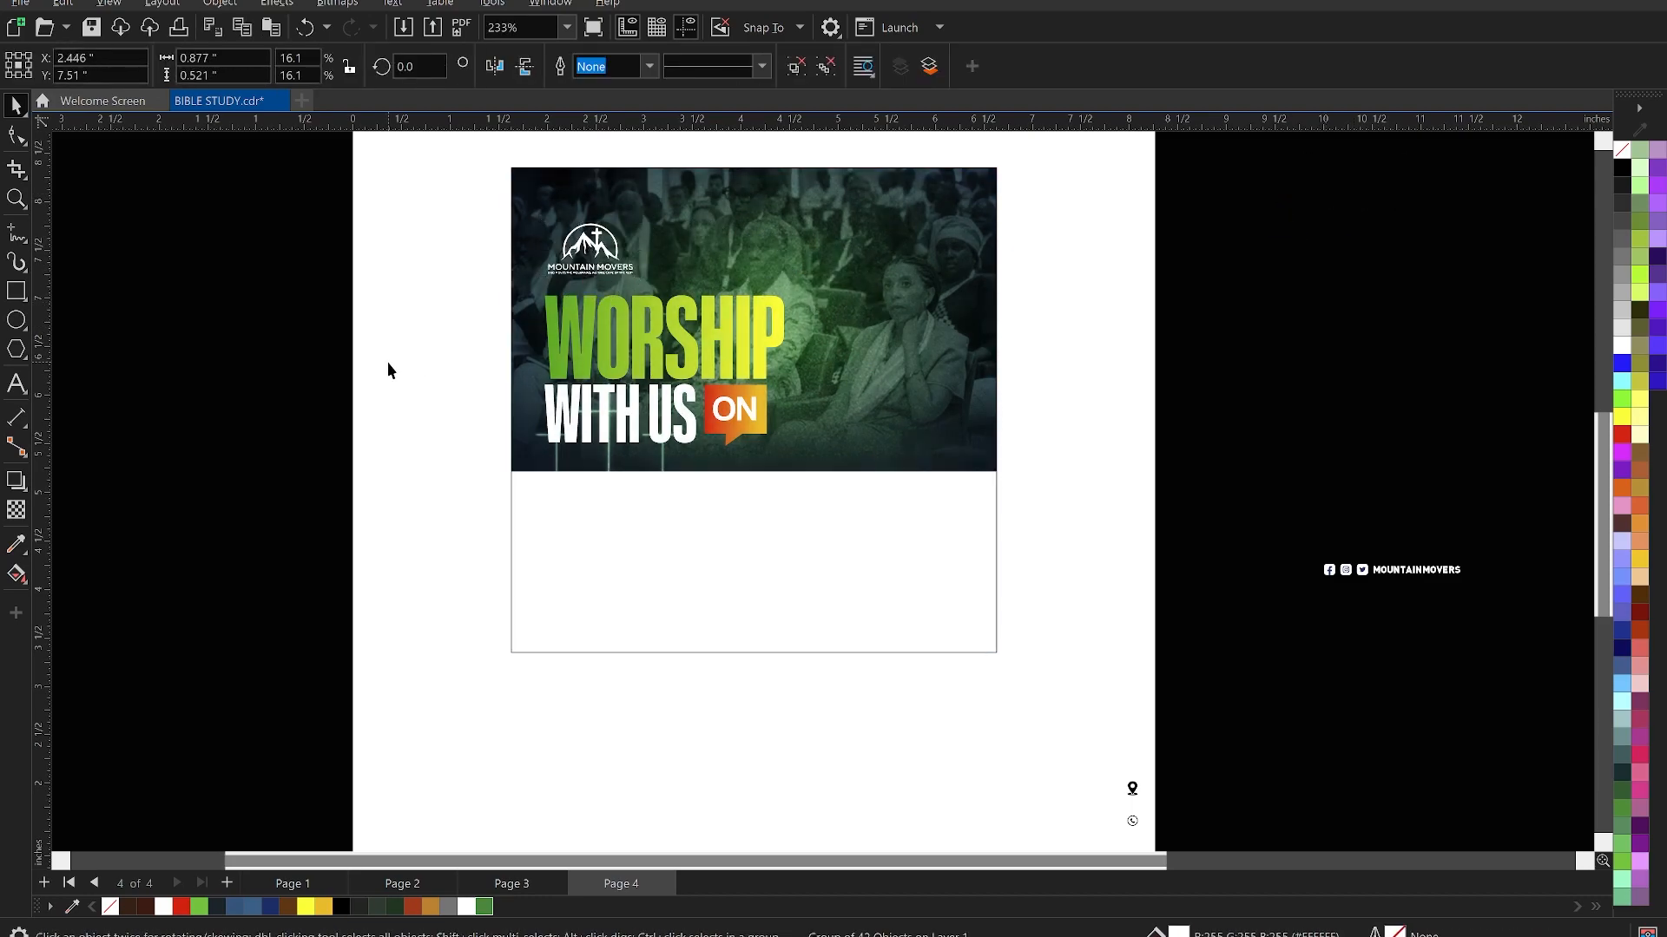
# - Switch to Notepad and copy the two schedule lines for THURSDAY BIBLE STUDY and SUNDAY SERVICE
pyautogui.scroll(1, 648, 513)
pyautogui.scroll(1, 766, 555)
pyautogui.scroll(-1, 653, 572)
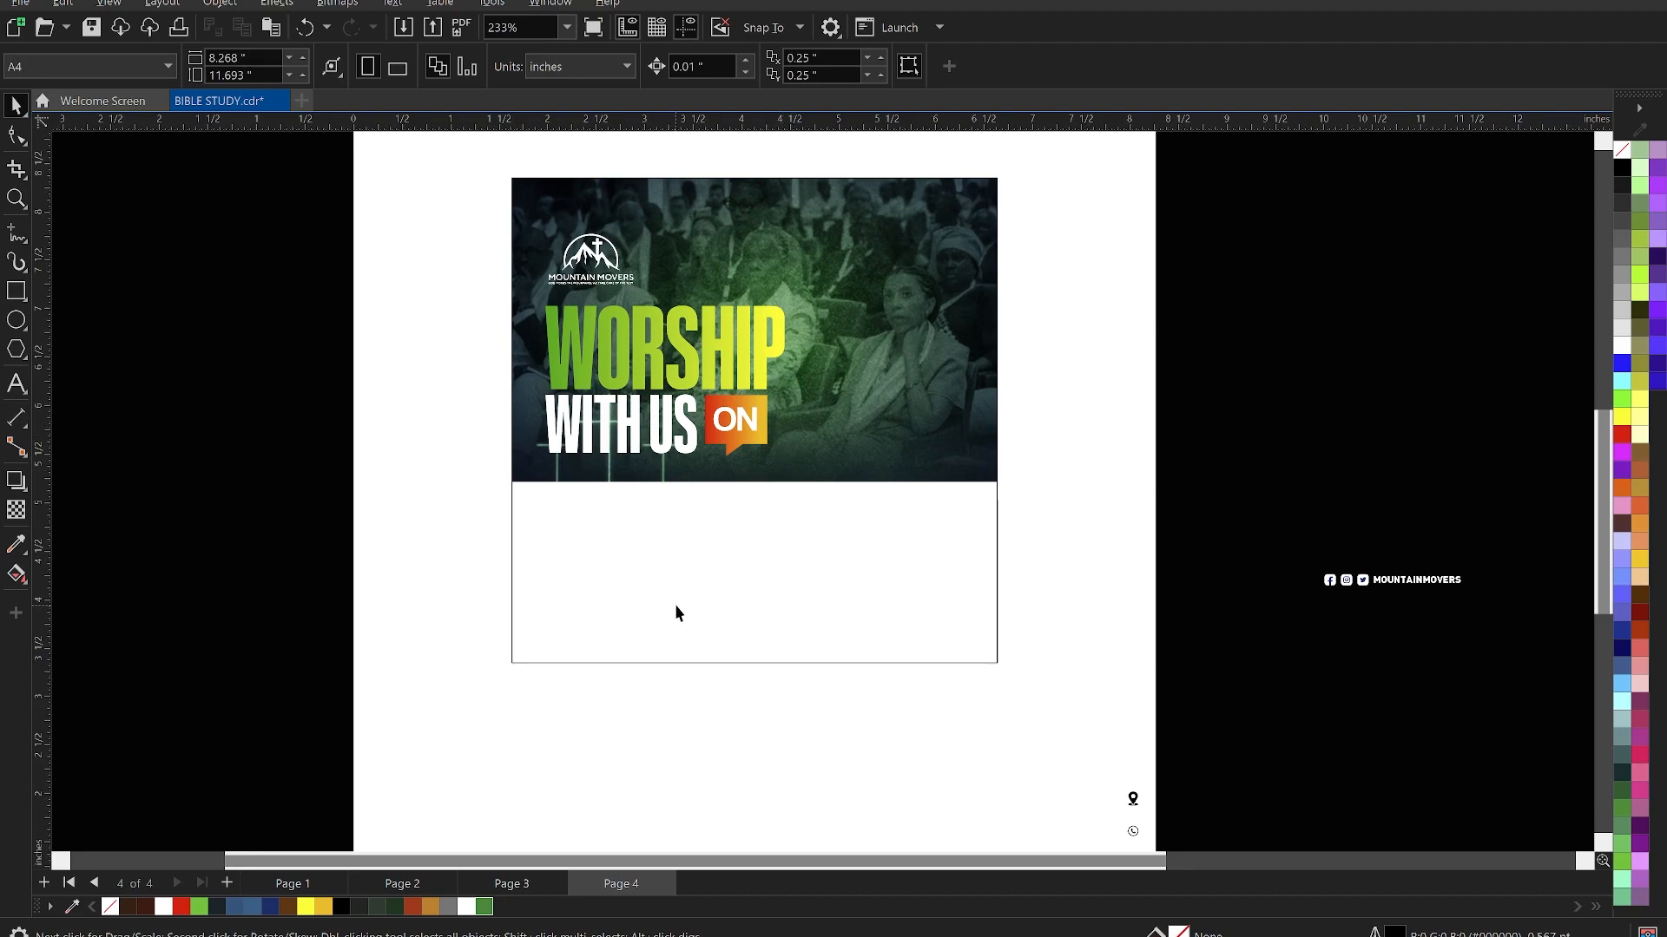
pyautogui.scroll(2, 674, 604)
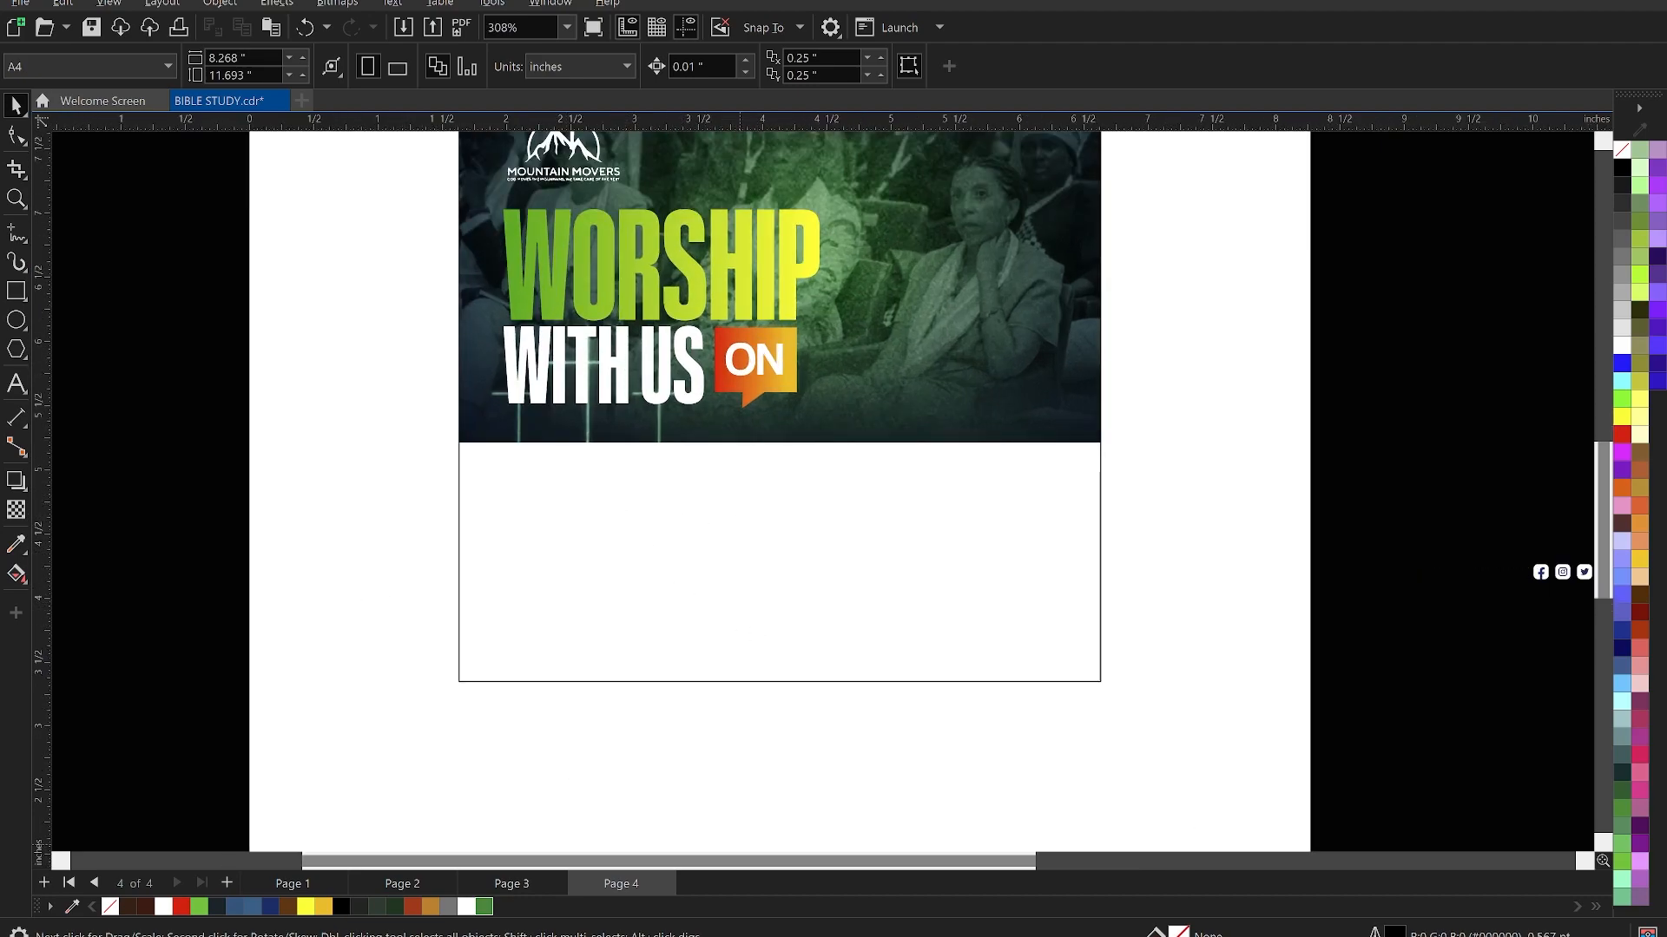
pyautogui.click(1177, 935)
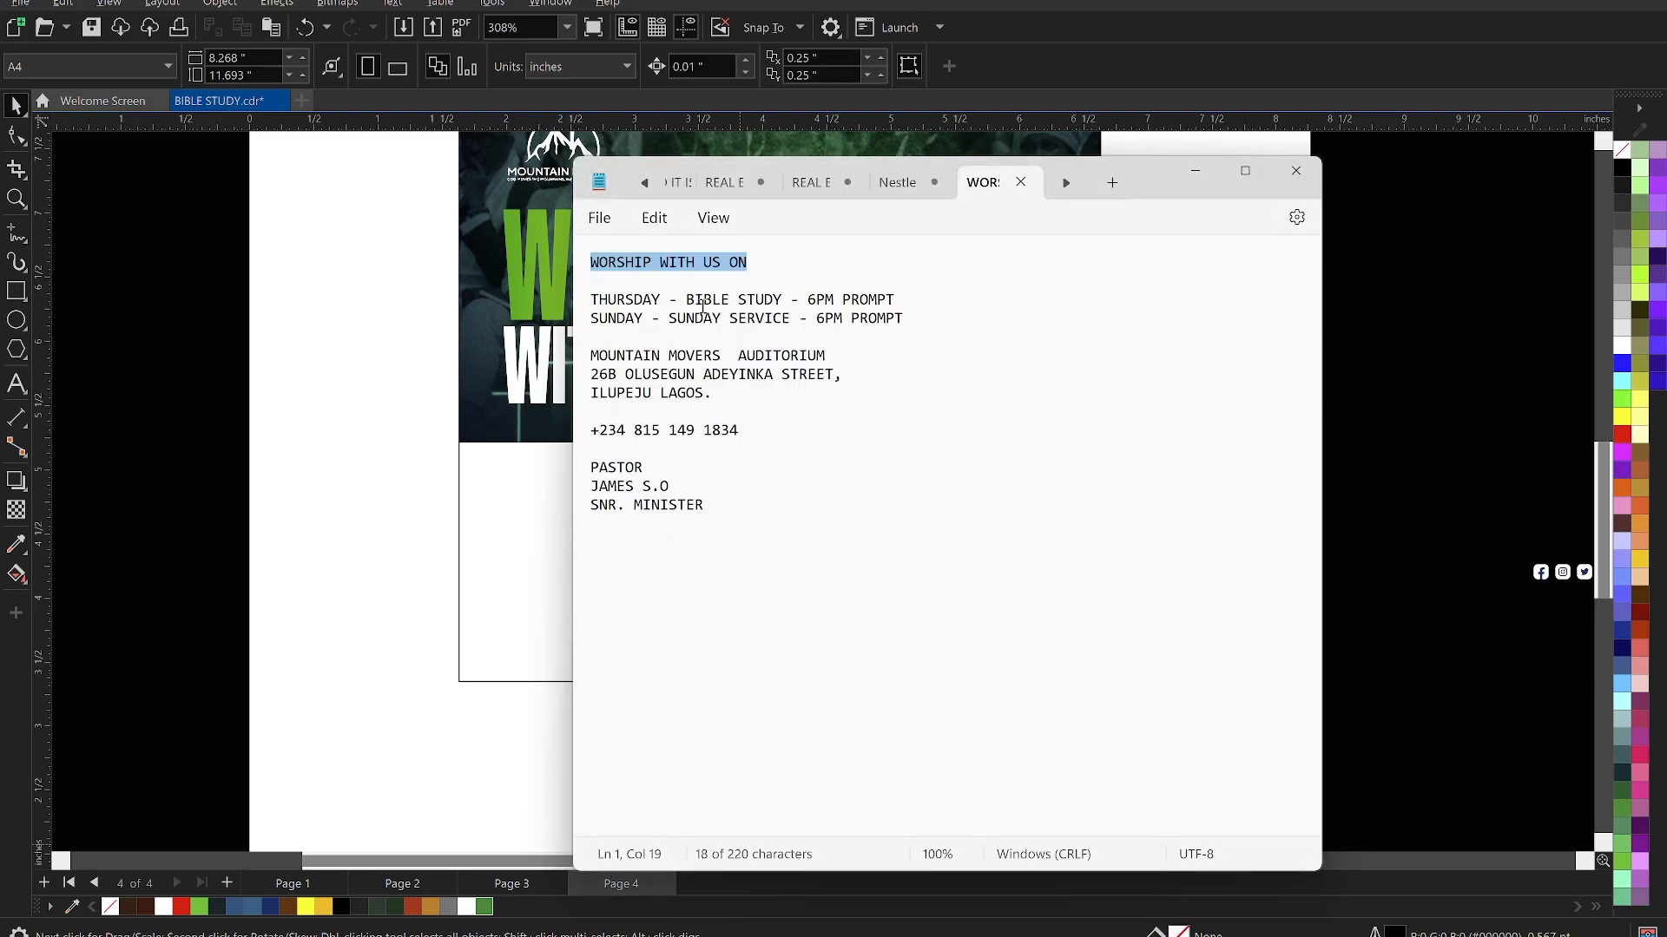
pyautogui.click(702, 302)
pyautogui.moveTo(925, 317); pyautogui.dragTo(589, 302)
pyautogui.hotkey('ctrl', 'c')
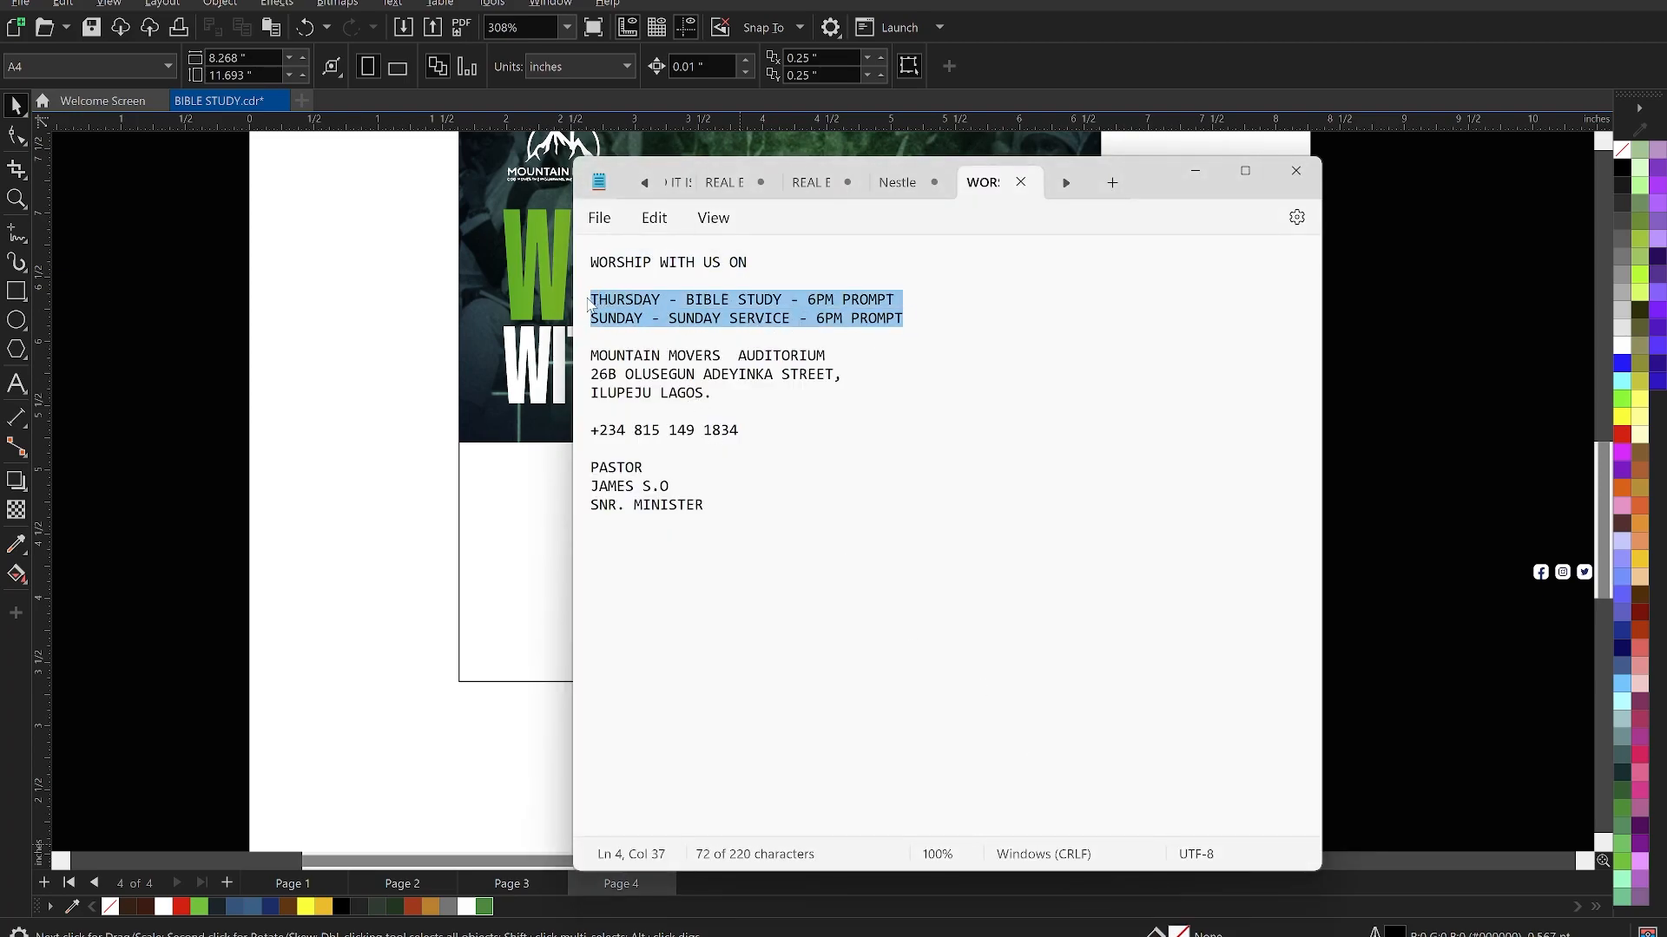
# - Paste the schedule lines as artistic text in CorelDRAW in the white area below the photo and scale them to about 6.1 pt
pyautogui.click(352, 622)
pyautogui.click(501, 588)
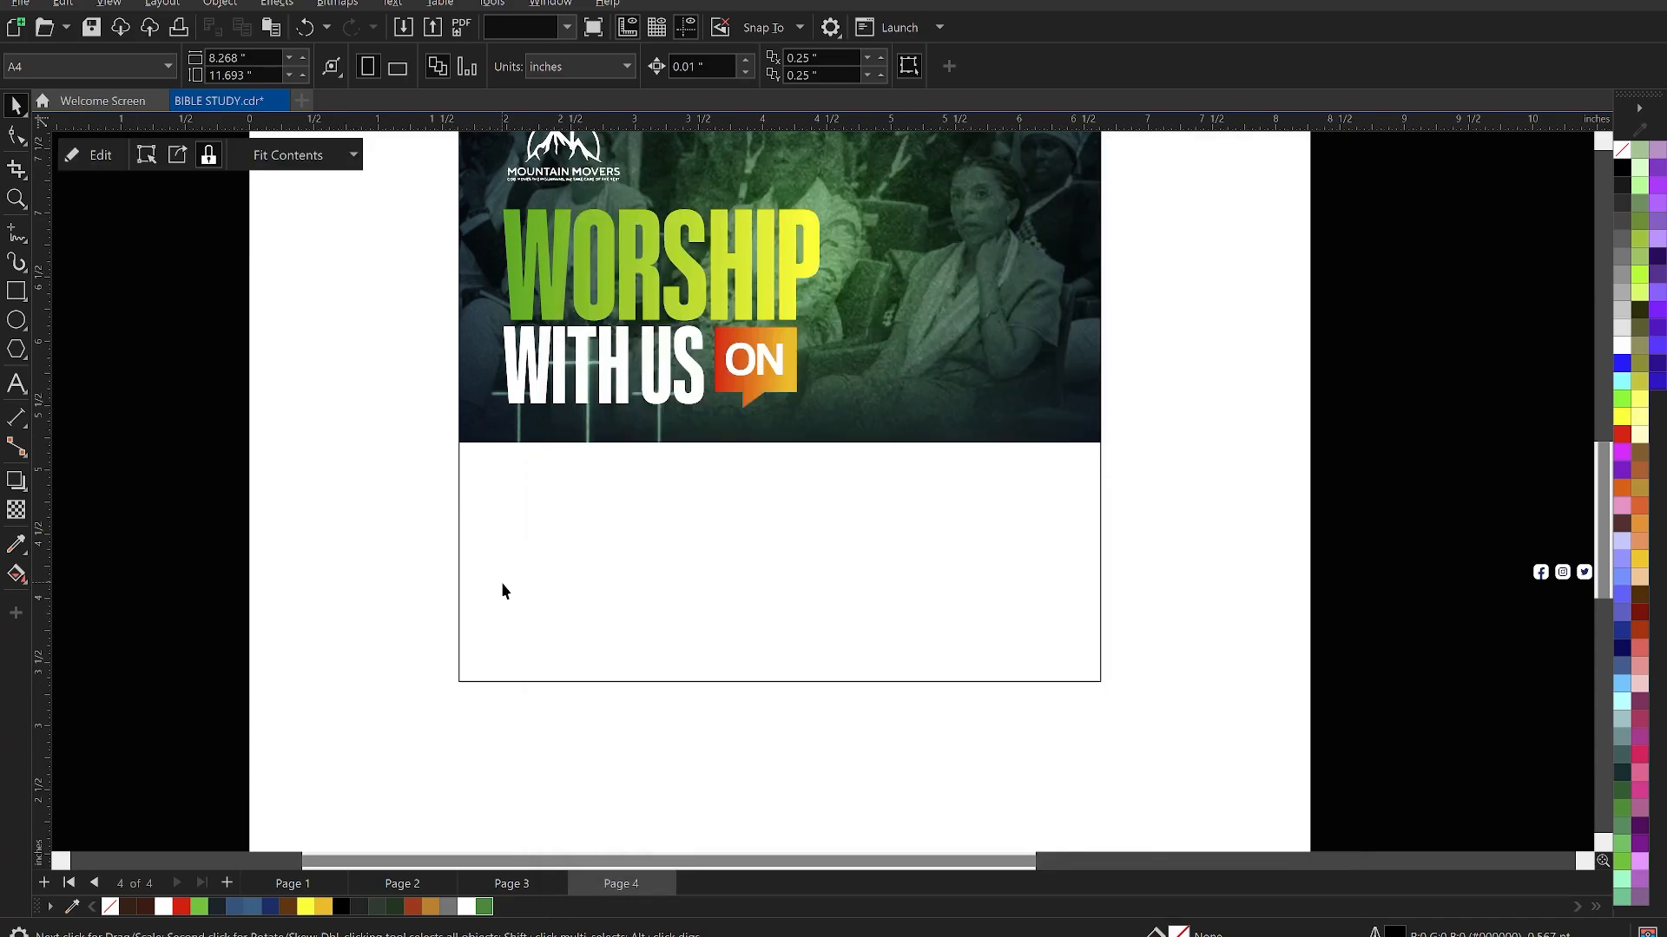
pyautogui.press('g')
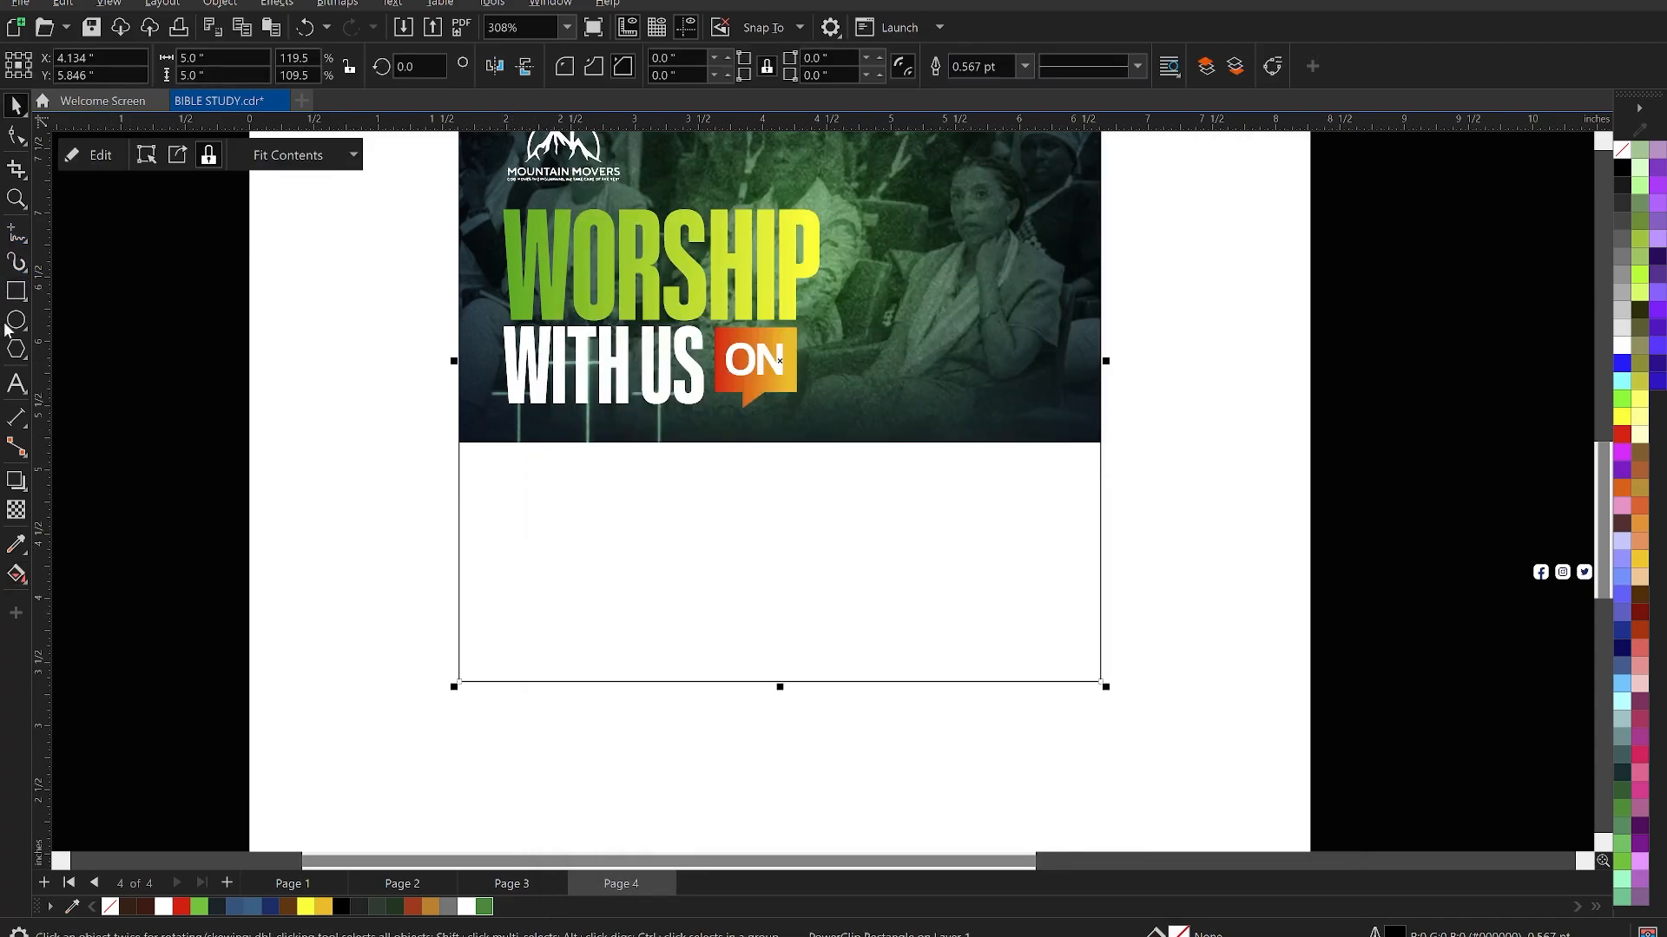
pyautogui.click(16, 383)
pyautogui.click(565, 539)
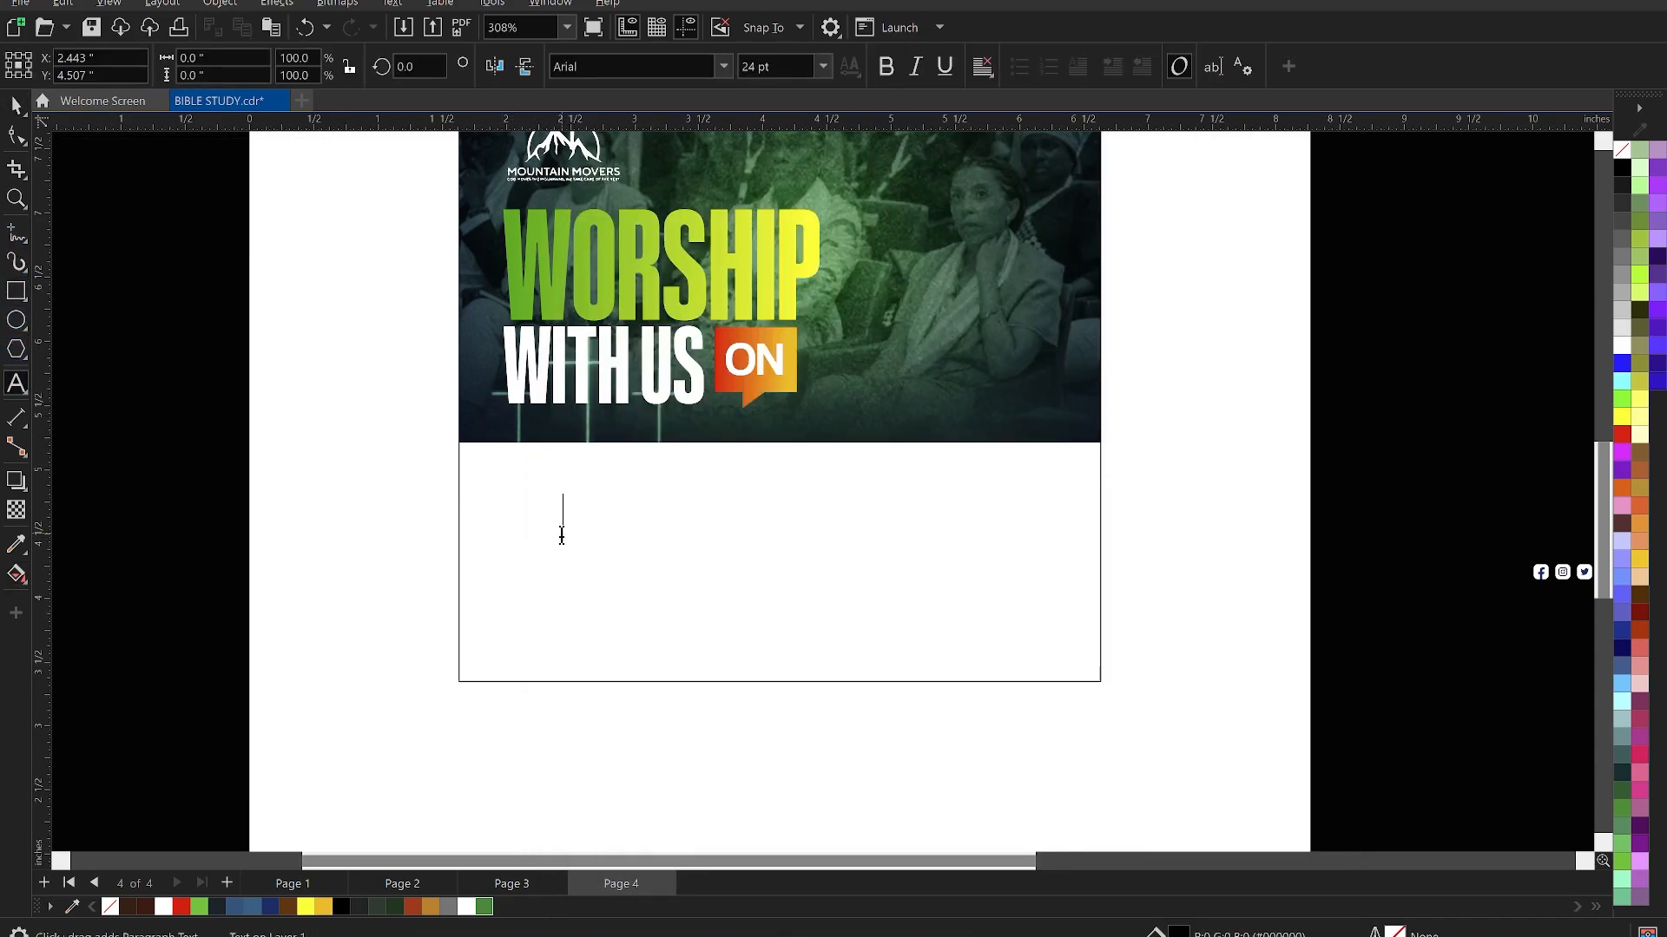
pyautogui.hotkey('ctrl', 'v')
pyautogui.hotkey('ctrl', 'space')
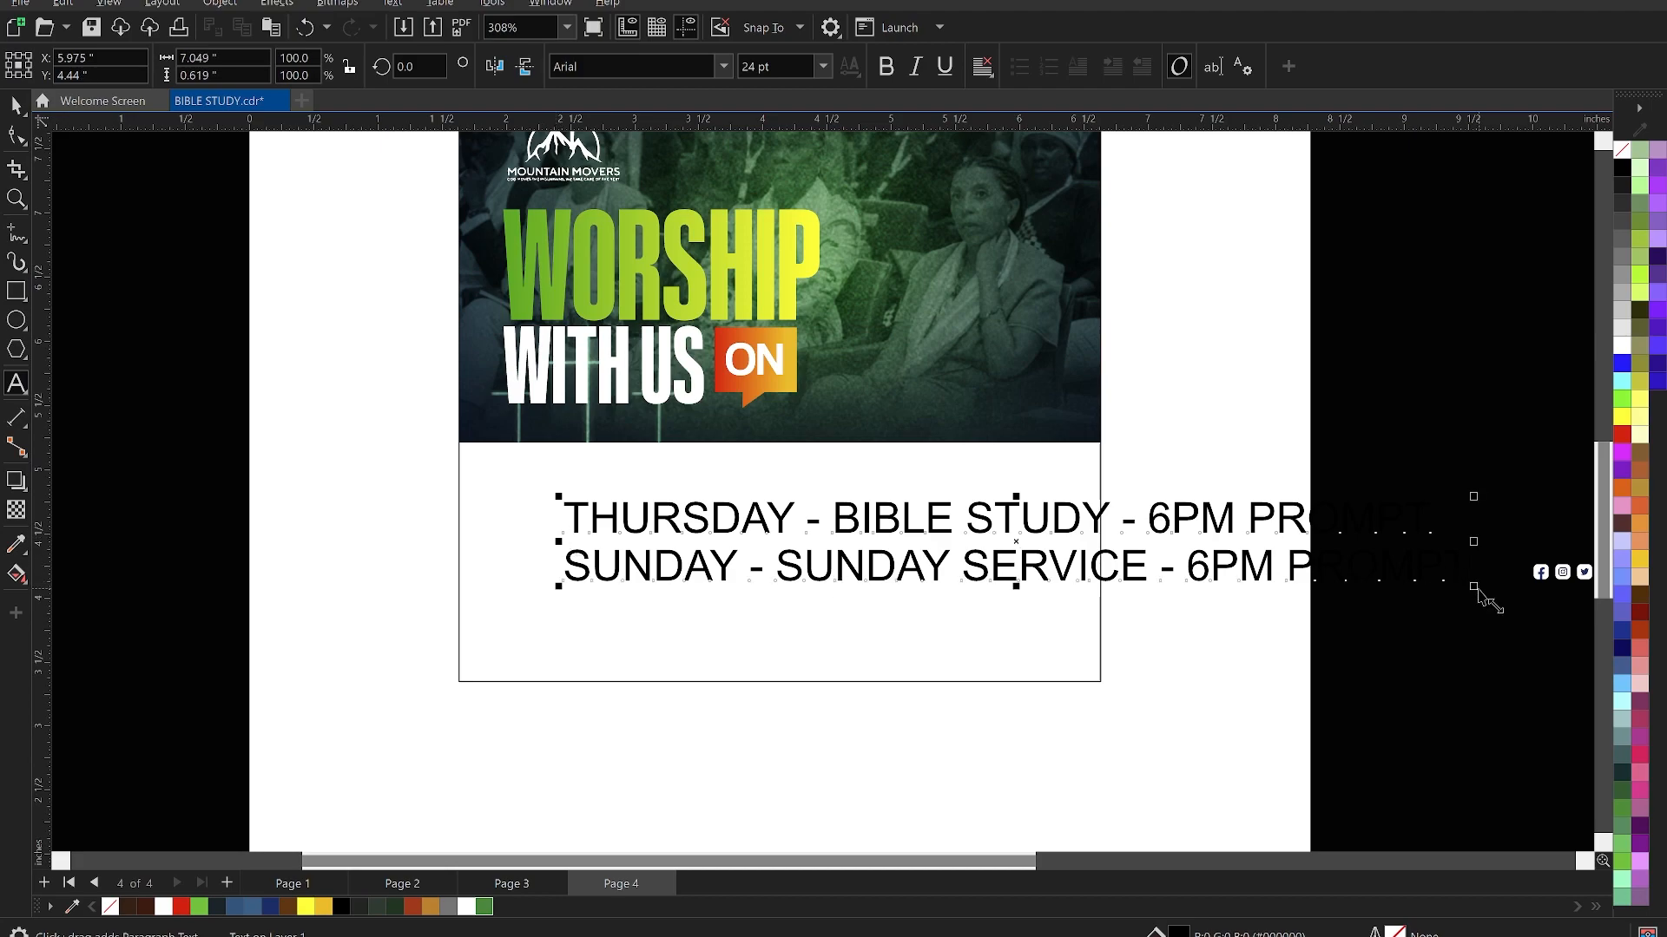
pyautogui.moveTo(855, 582); pyautogui.dragTo(807, 570)
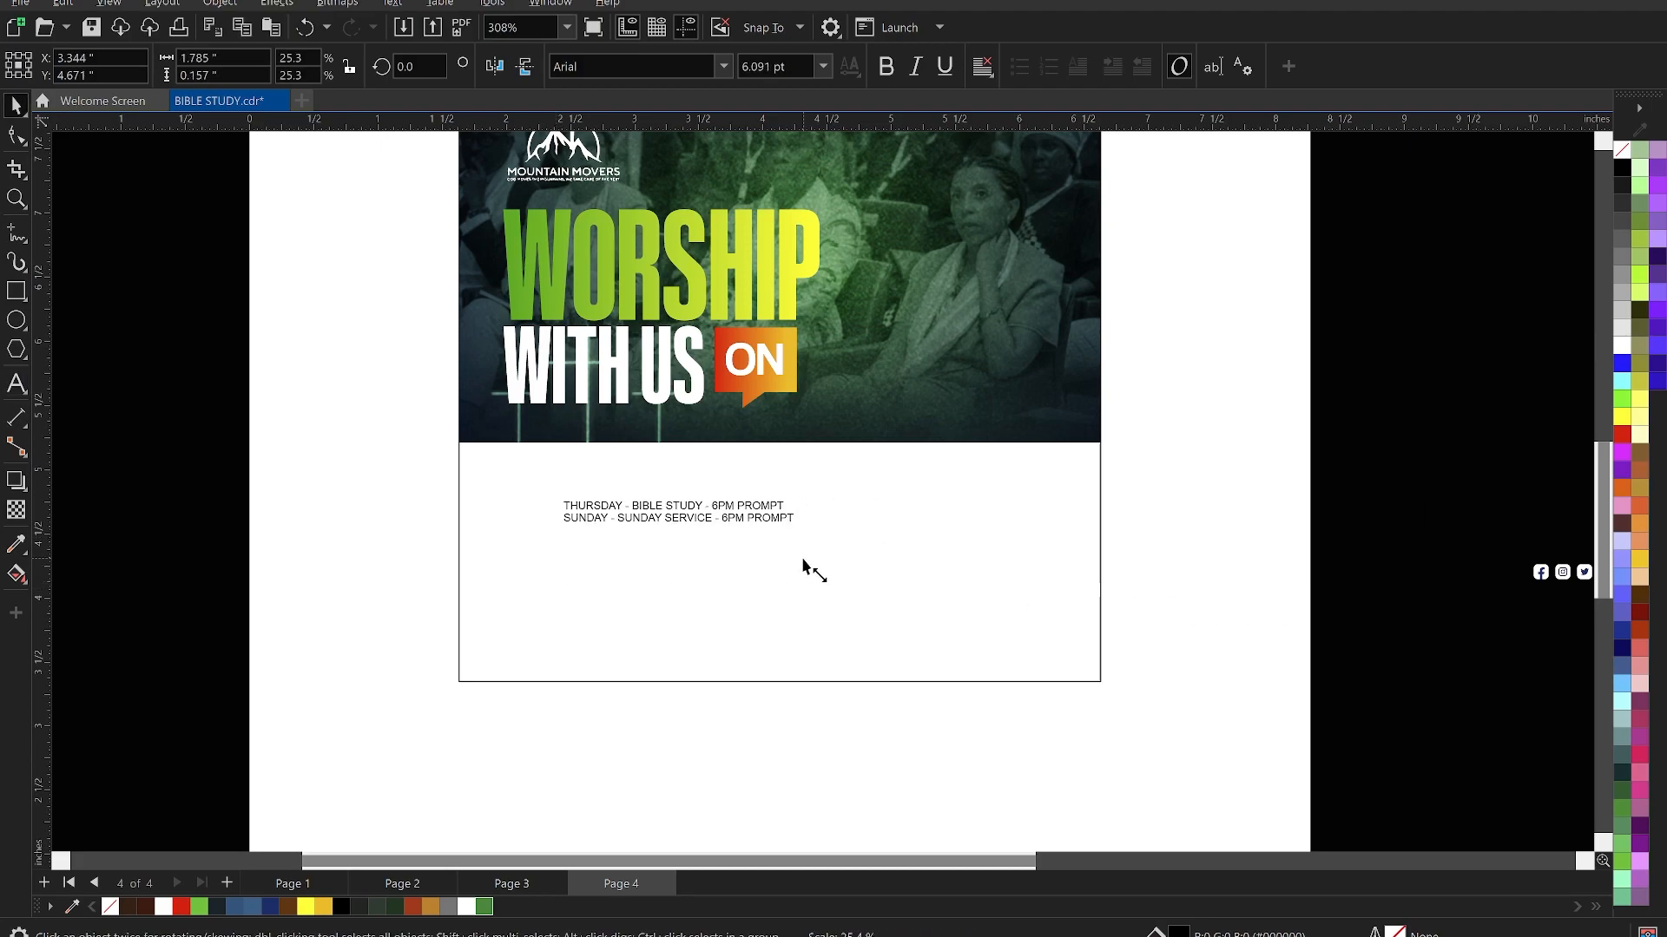
pyautogui.moveTo(717, 517); pyautogui.dragTo(685, 524)
# - Draw a small rectangle about 0.72 by 0.17 inches just above the schedule text
pyautogui.scroll(3, 674, 552)
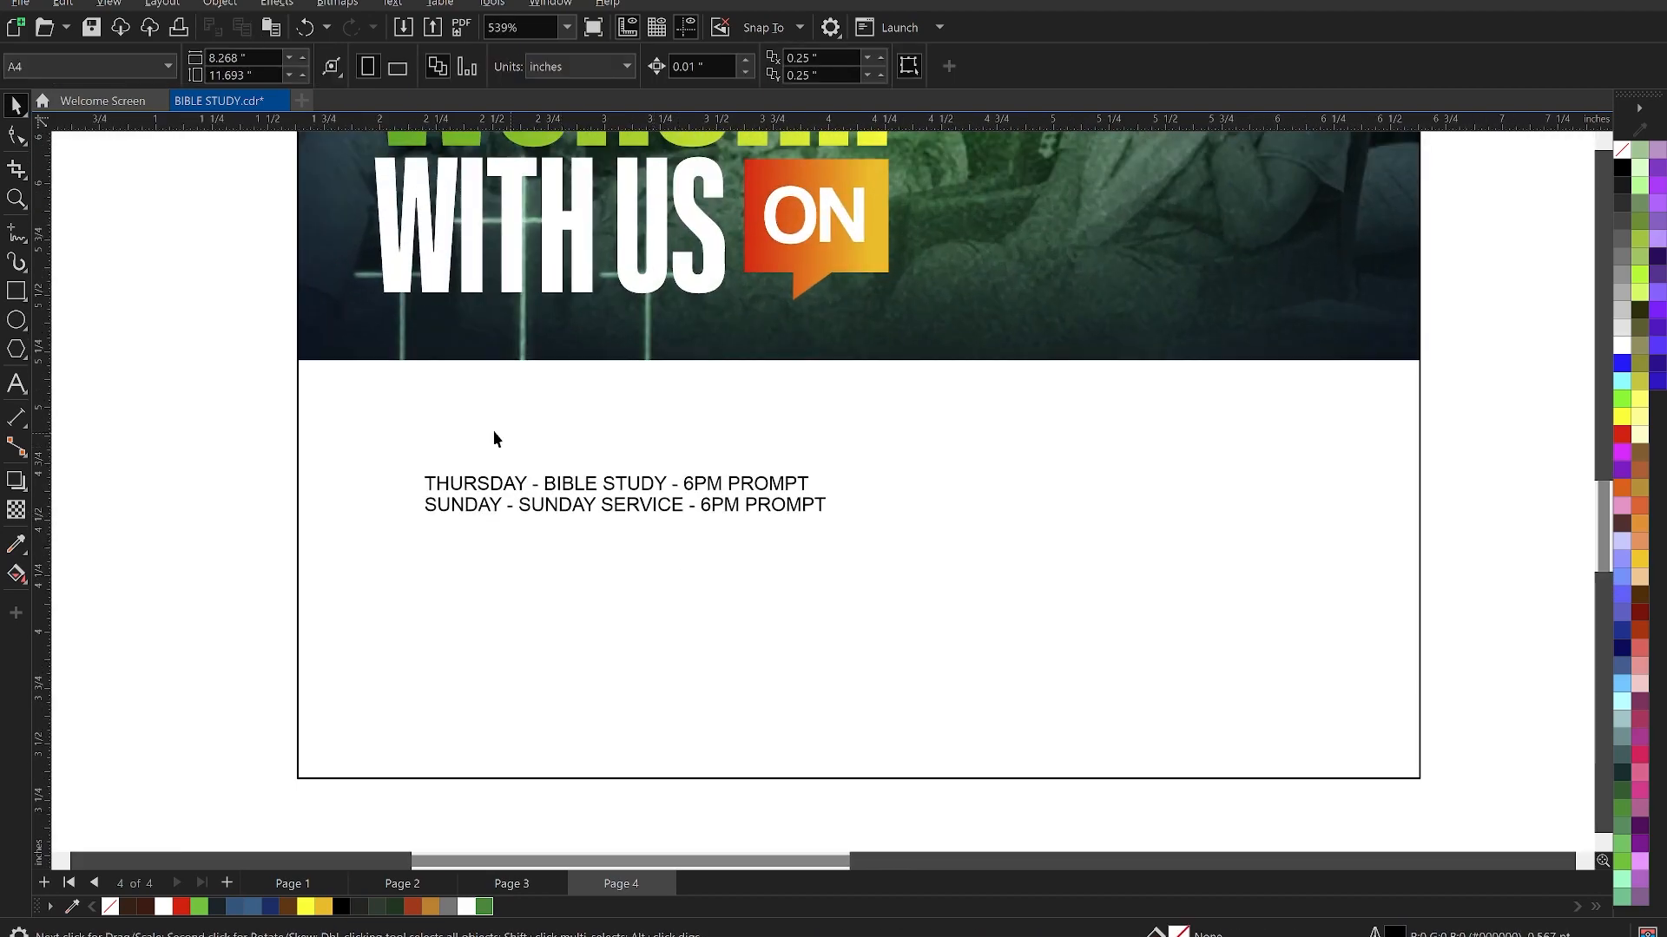
pyautogui.click(23, 302)
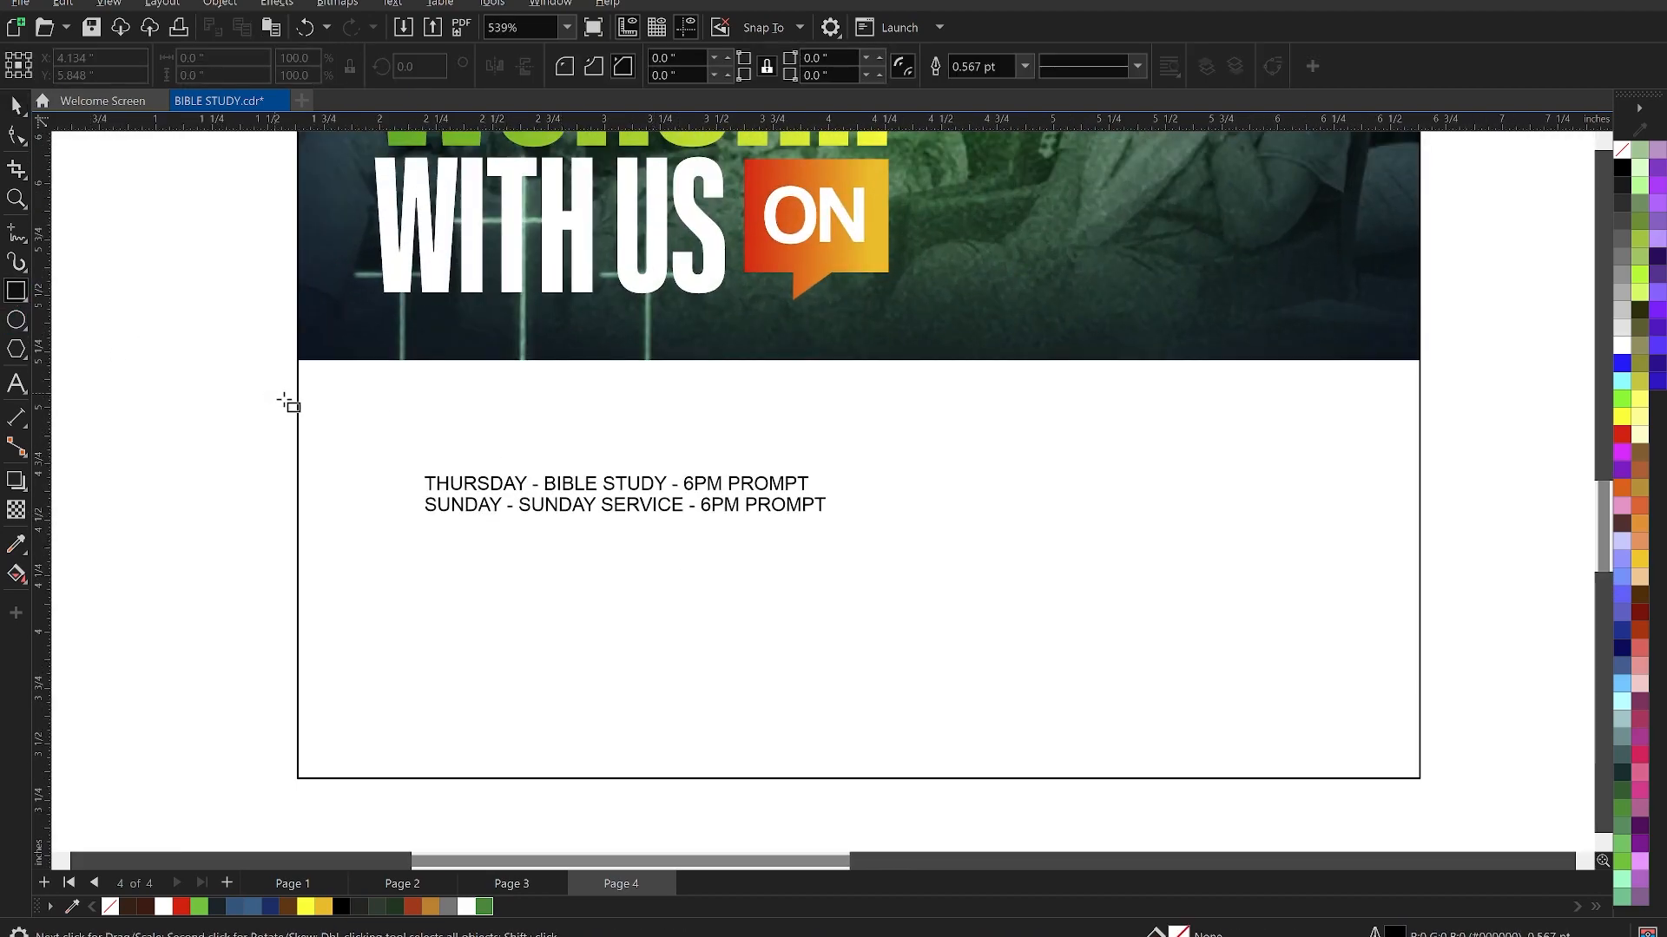
pyautogui.click(24, 300)
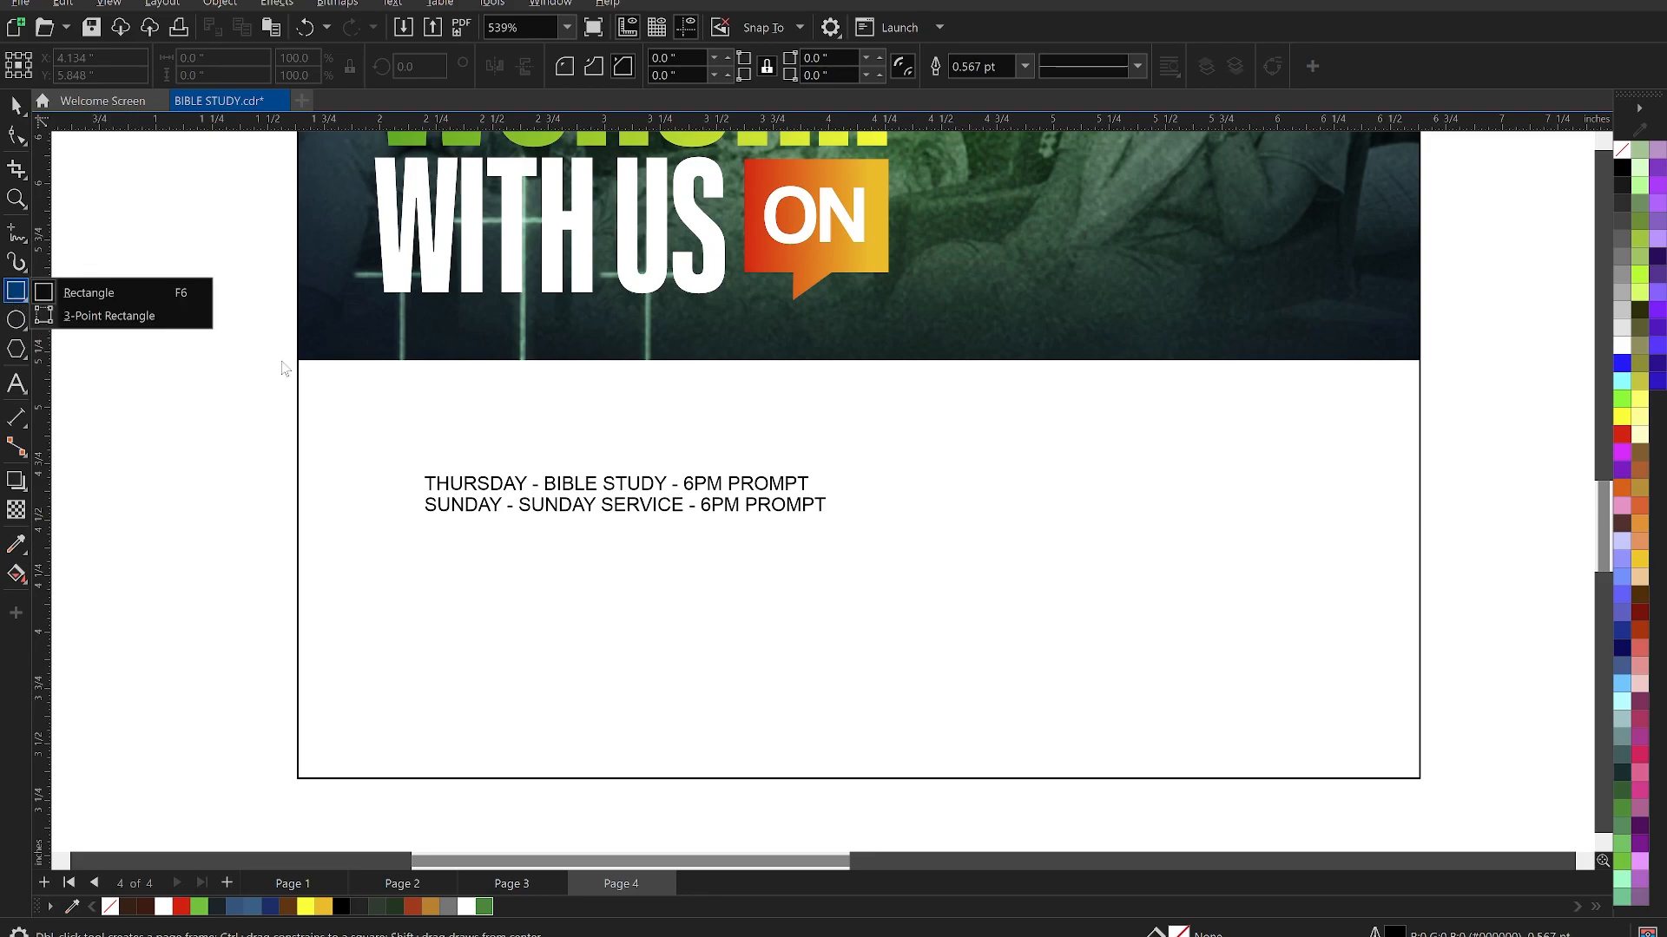
pyautogui.click(151, 293)
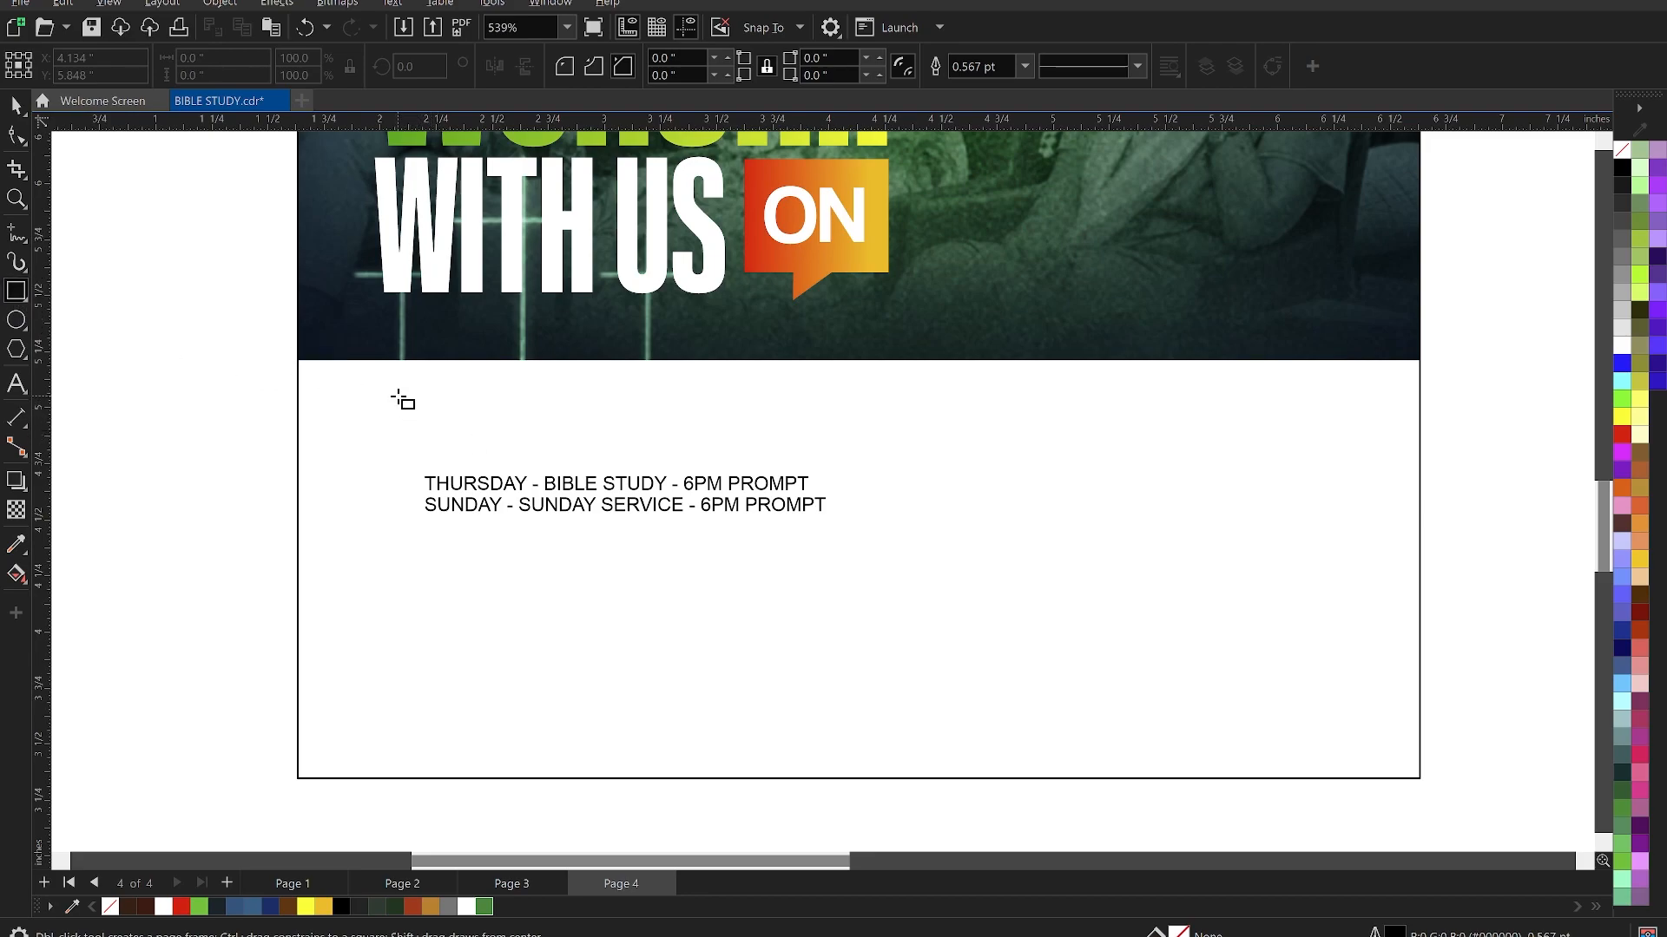
pyautogui.moveTo(410, 396); pyautogui.dragTo(531, 422)
pyautogui.press('space')
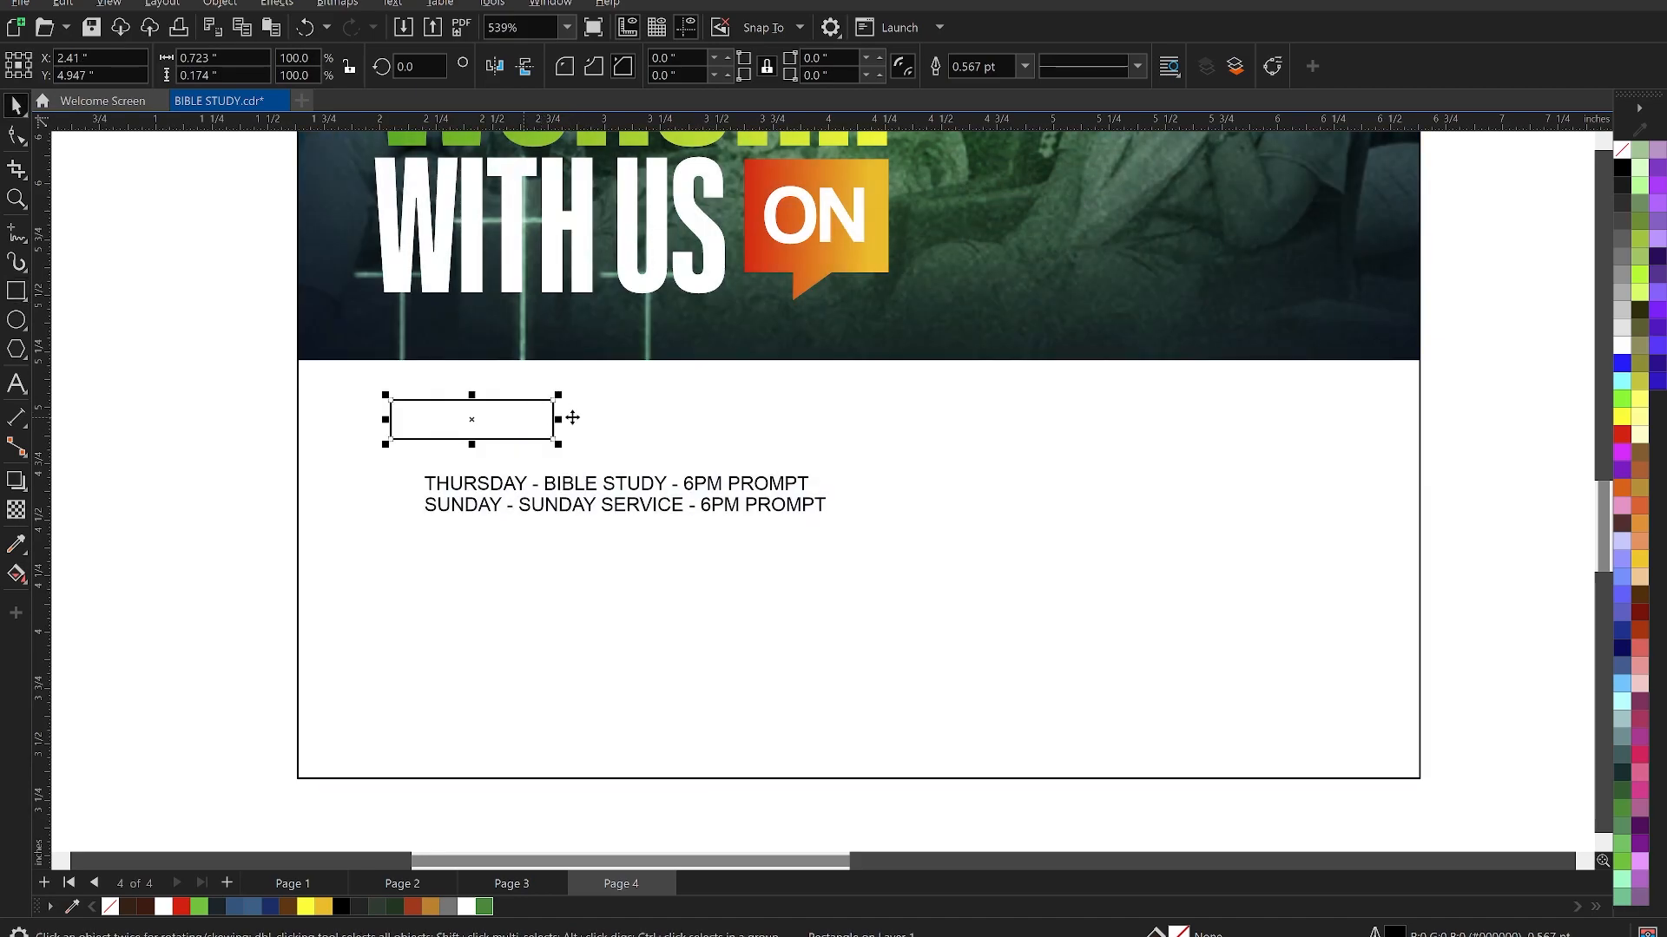
# - Fully round only the upper-left and lower-right corners of the small rectangle, with a radius of about 0.087 inches
pyautogui.click(14, 134)
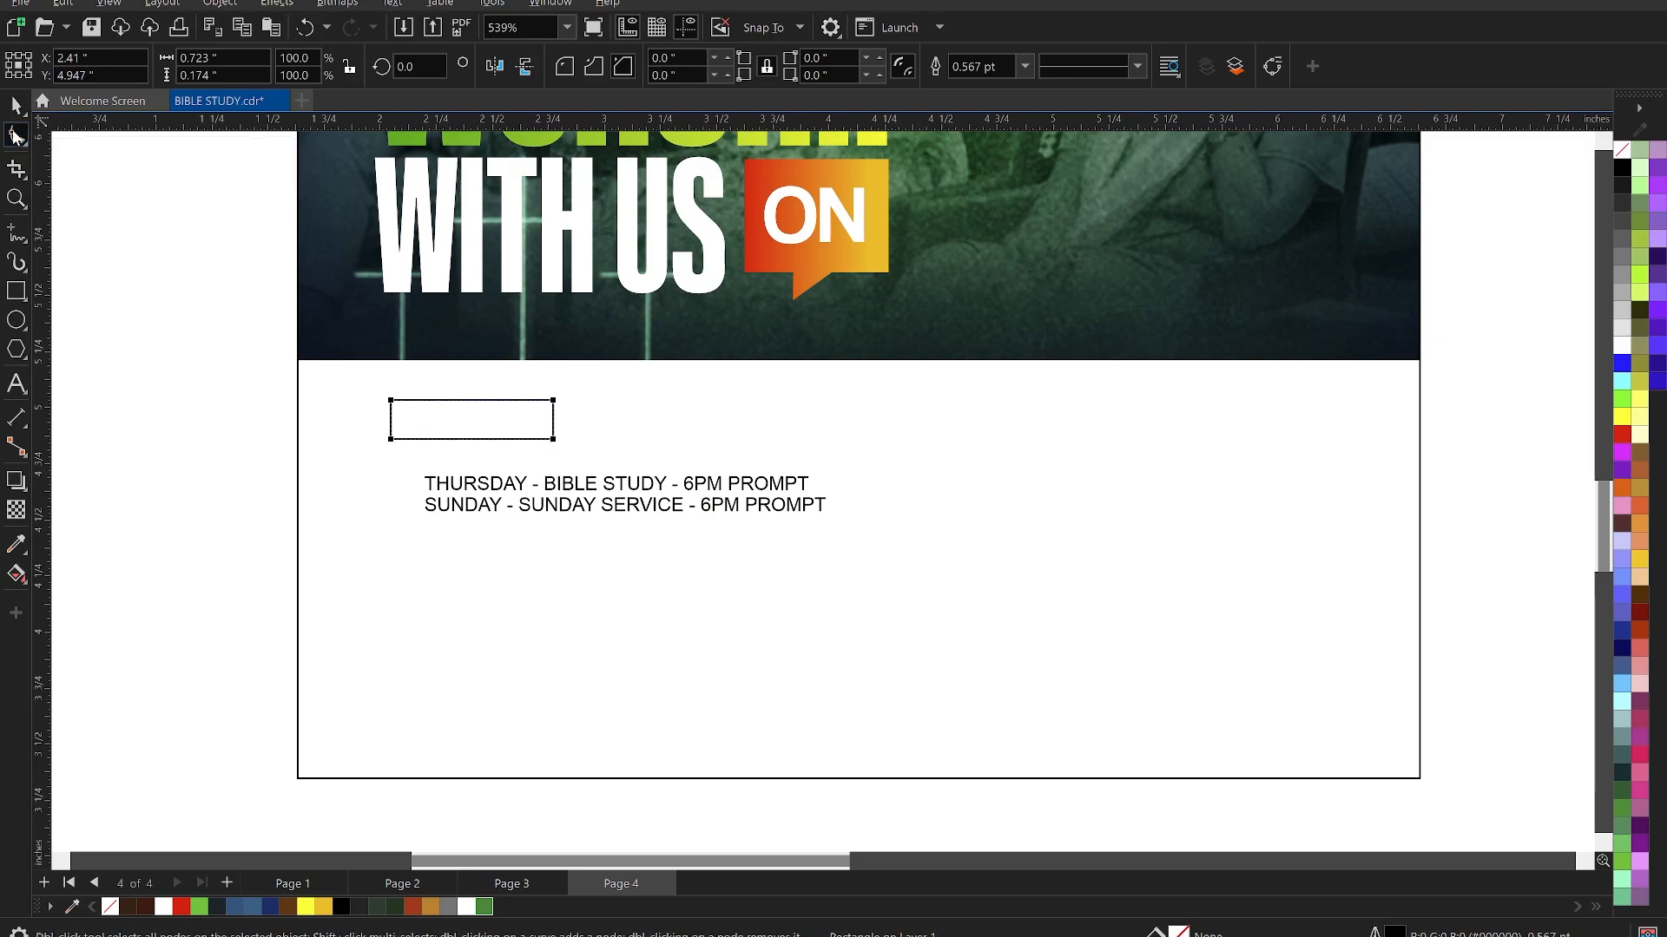
pyautogui.click(562, 68)
pyautogui.moveTo(394, 403); pyautogui.dragTo(520, 430)
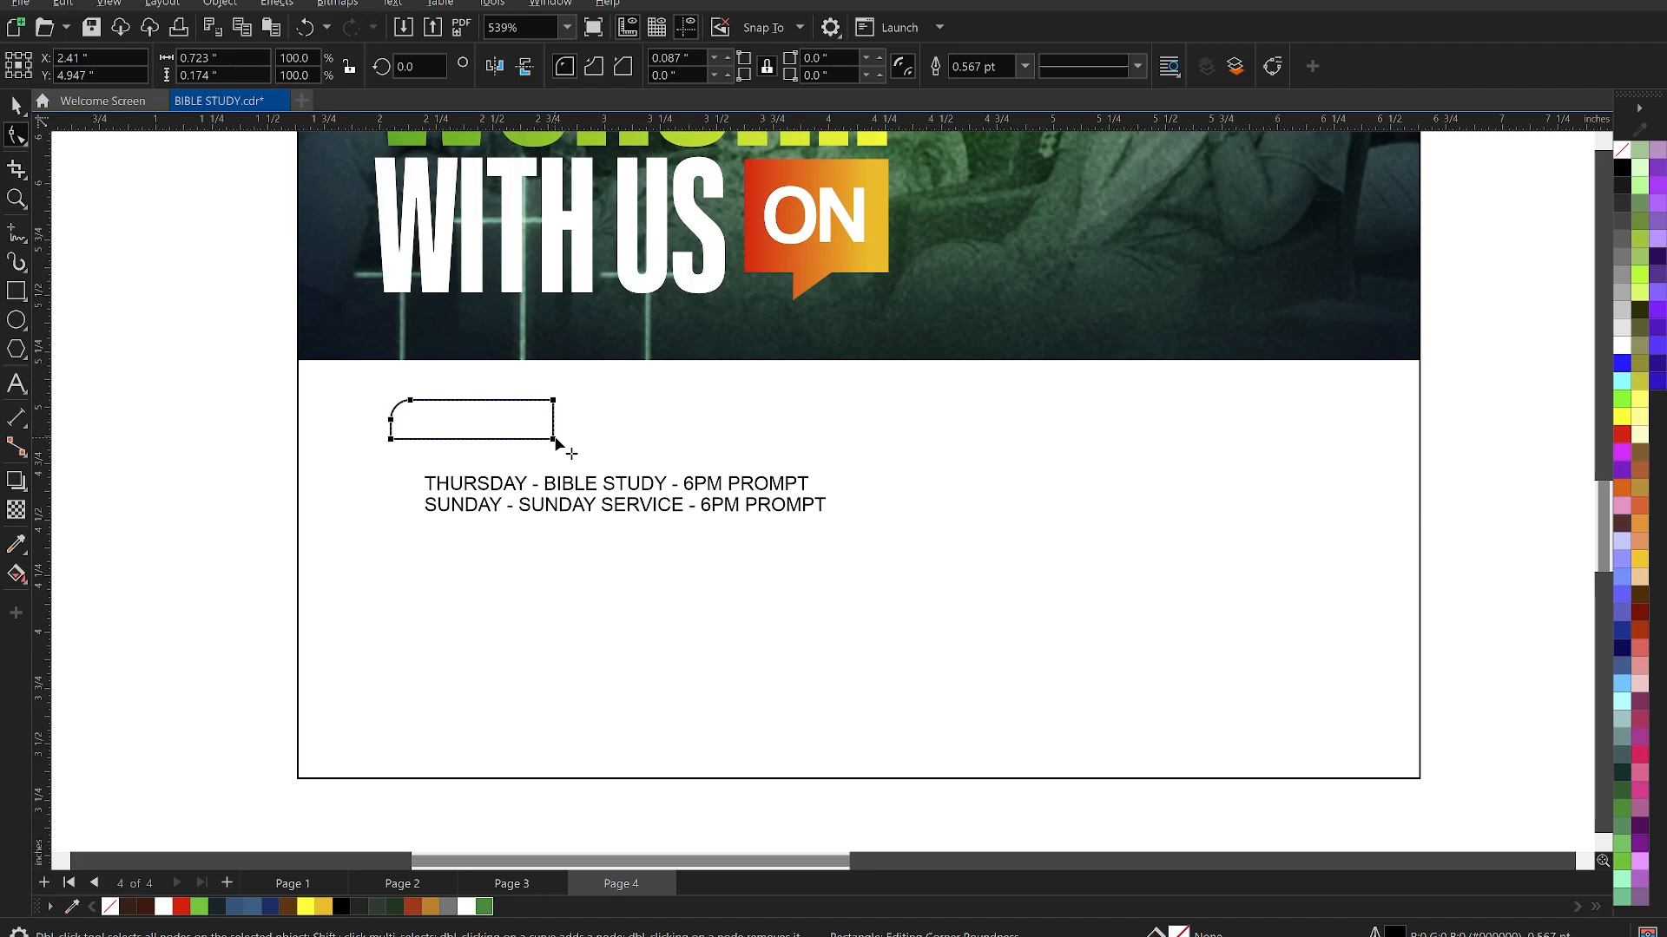
pyautogui.press('space')
# - Copy the word THURSDAY from the first schedule line and delete it there
pyautogui.doubleClick(524, 487)
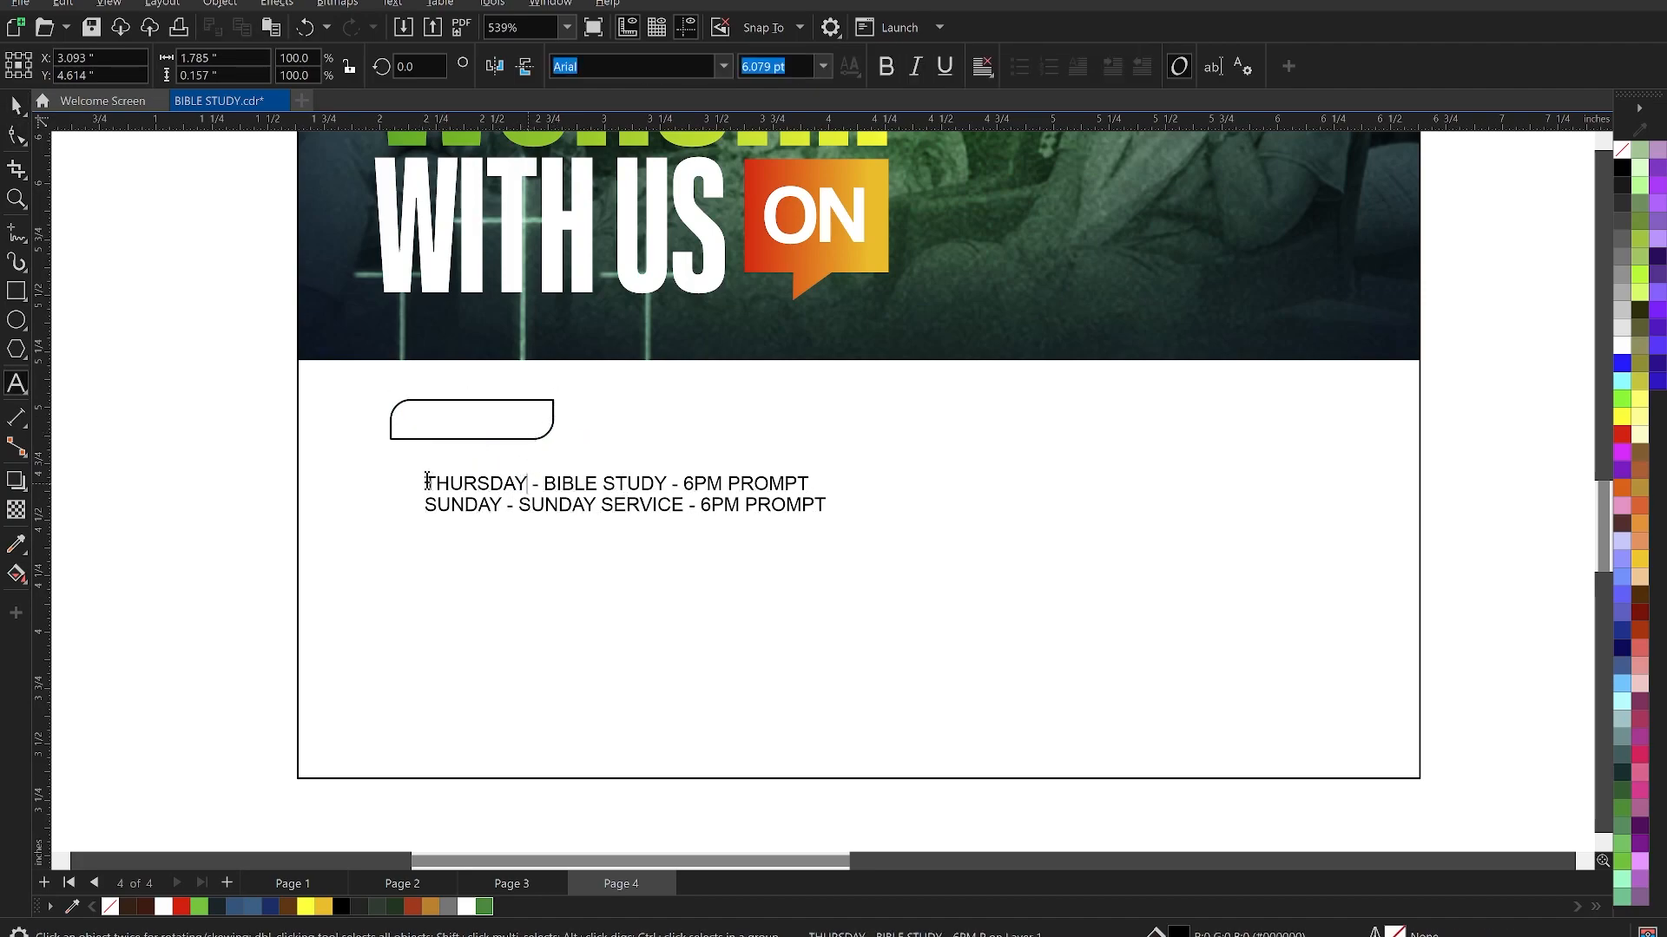
pyautogui.moveTo(527, 484); pyautogui.dragTo(387, 478)
pyautogui.hotkey('ctrl', 'c')
pyautogui.press('Delete')
pyautogui.press('Escape')
pyautogui.press('Escape')
# - Paste THURSDAY as a separate text object and center it horizontally and vertically inside the rounded box
pyautogui.click(435, 413)
pyautogui.press('F8')
pyautogui.click(433, 415)
pyautogui.hotkey('ctrl', 'v')
pyautogui.hotkey('ctrl', 'space')
pyautogui.keyDown('shift'); pyautogui.click(492, 434); pyautogui.keyUp('shift')
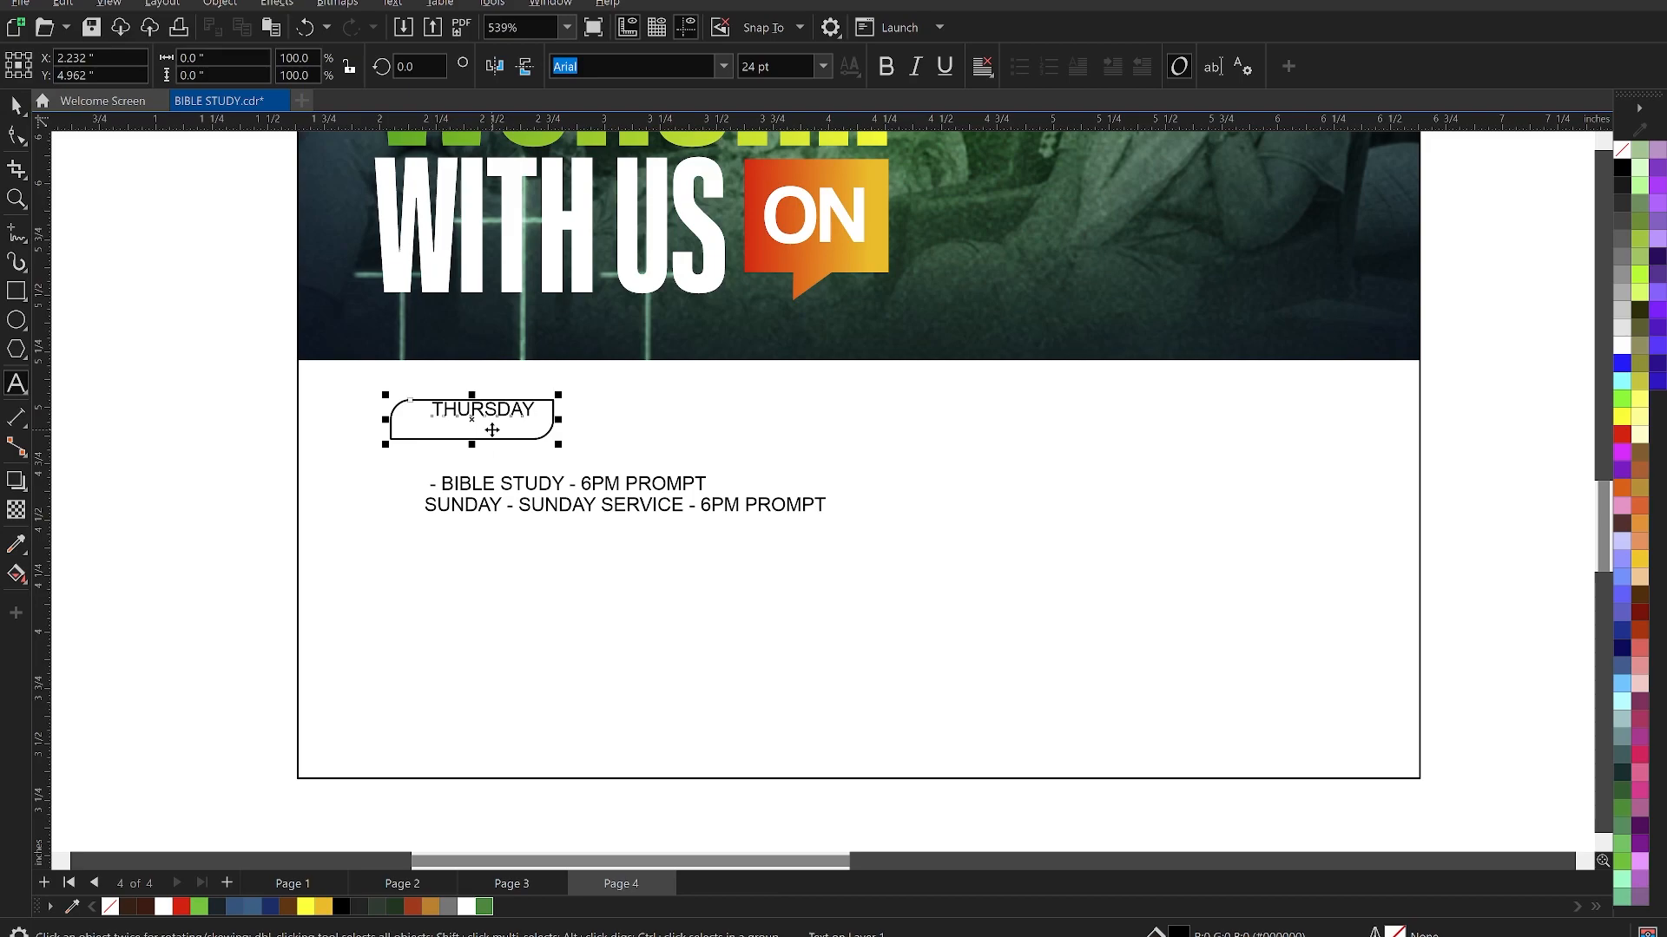
pyautogui.press('c')
pyautogui.press('e')
pyautogui.click(244, 471)
# - Move the two-line schedule text aside and place a centered copy of the rounded box directly below the THURSDAY box
pyautogui.click(502, 488)
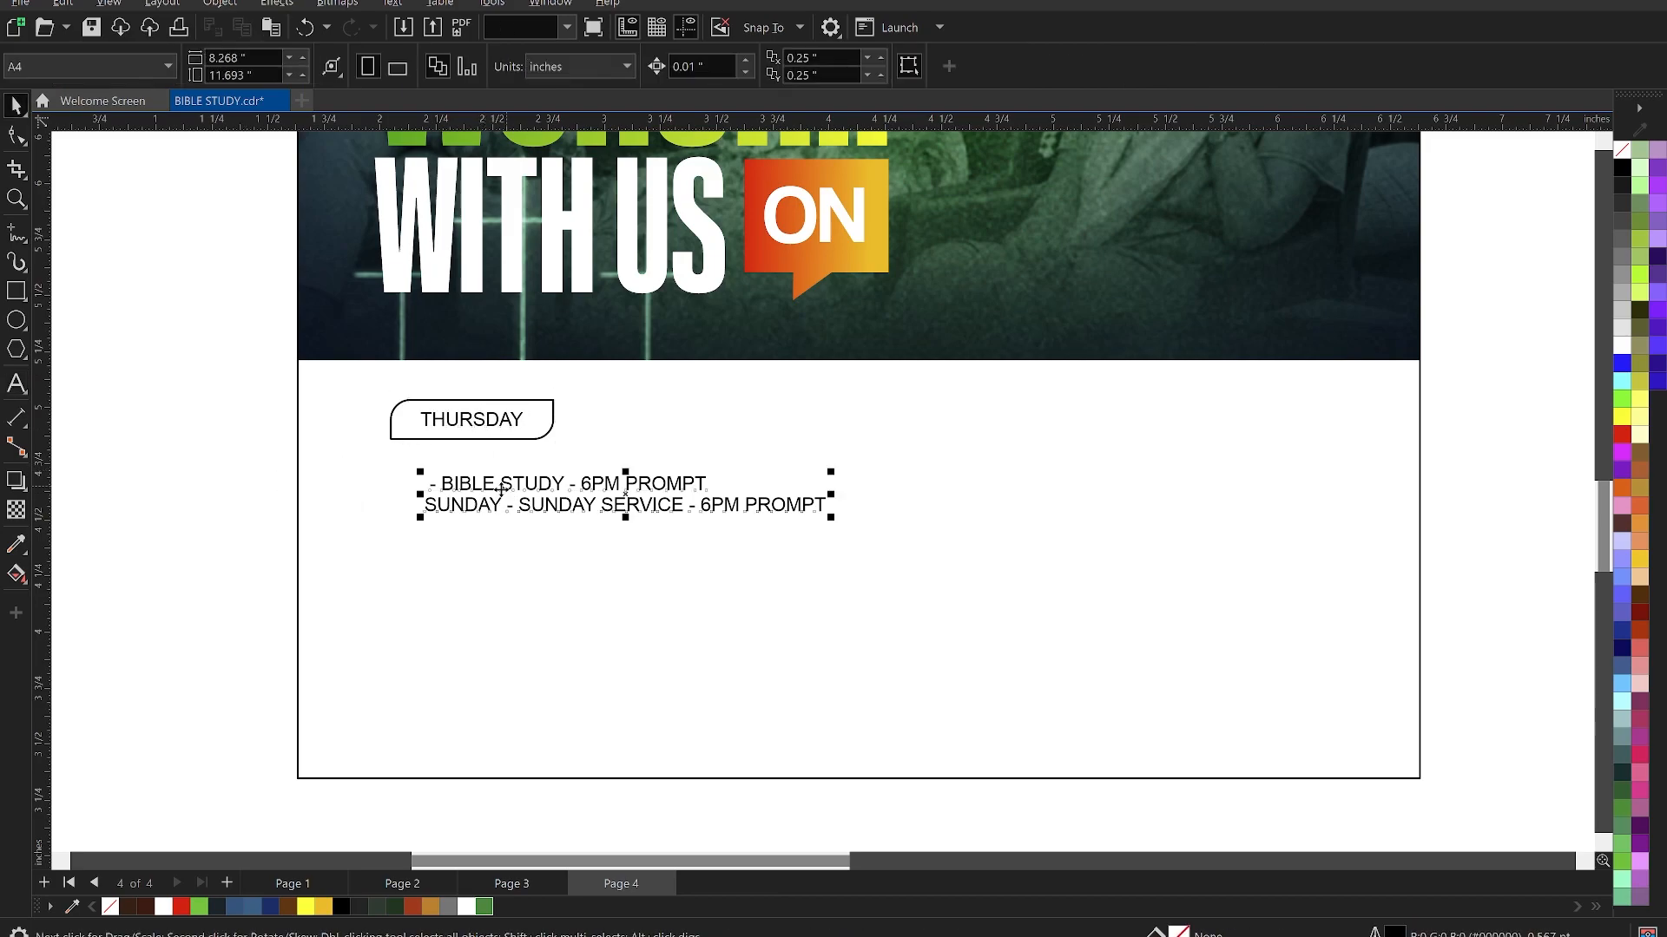
pyautogui.moveTo(501, 489); pyautogui.dragTo(881, 502)
pyautogui.moveTo(539, 425); pyautogui.dragTo(530, 473)
pyautogui.keyDown('shift'); pyautogui.click(549, 426); pyautogui.keyUp('shift')
pyautogui.press('c')
pyautogui.click(217, 471)
# - Cut SUNDAY out of the second schedule line and paste it as separate text centered inside the second rounded box
pyautogui.doubleClick(688, 510)
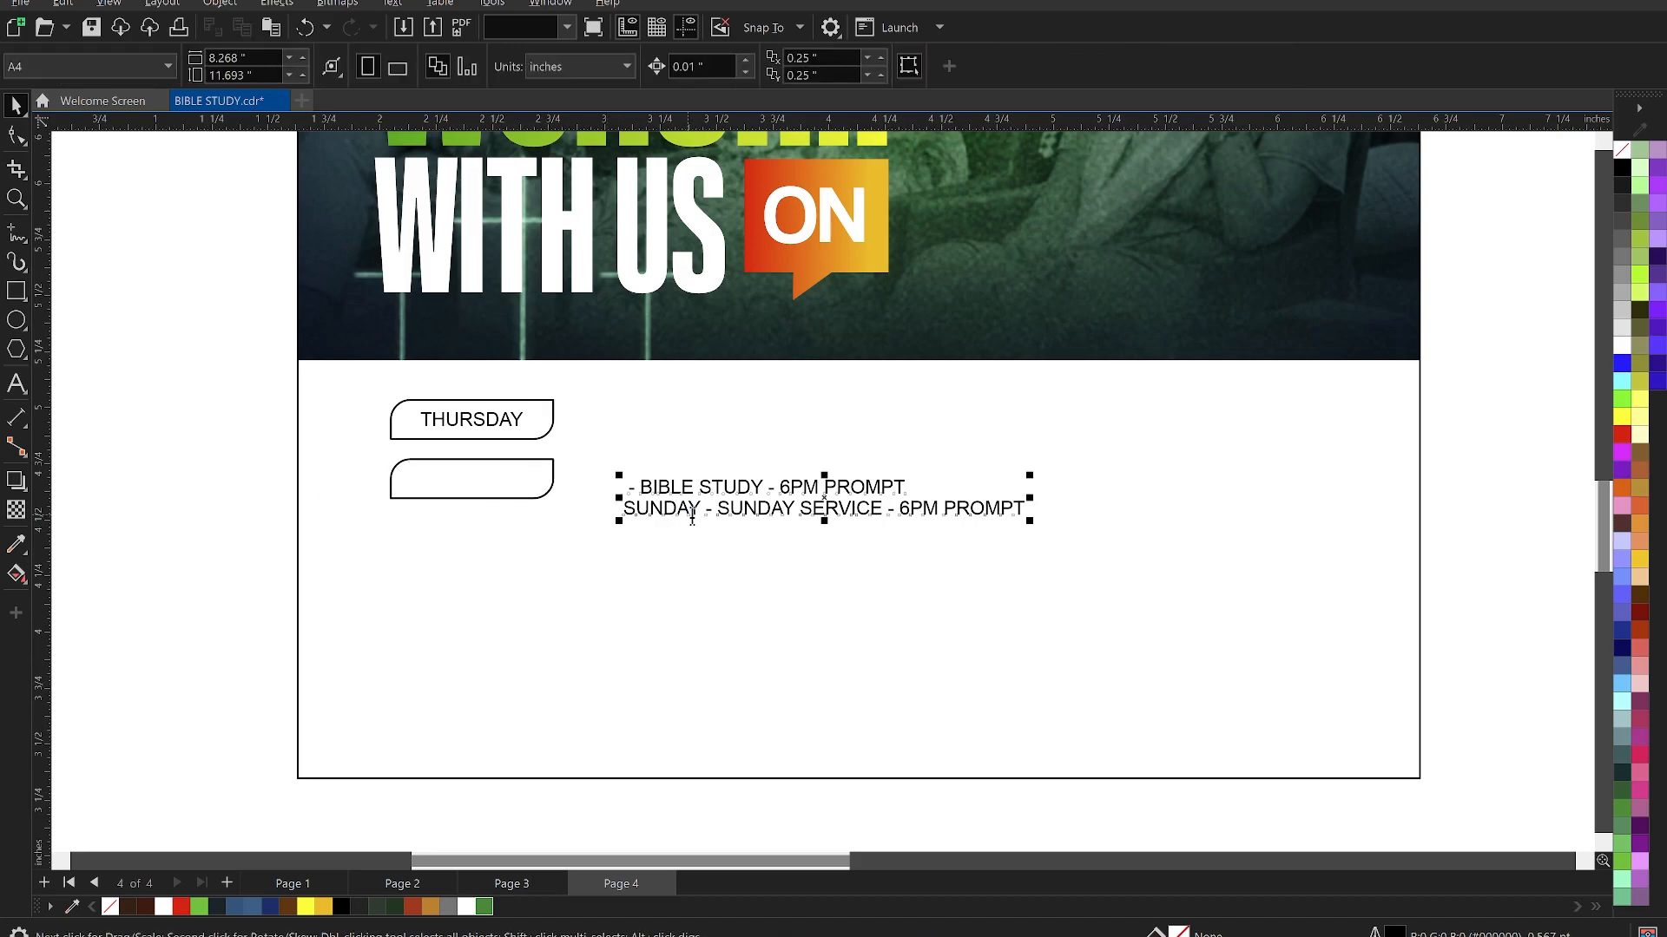
pyautogui.moveTo(700, 510); pyautogui.dragTo(589, 505)
pyautogui.hotkey('ctrl', 'x')
pyautogui.hotkey('ctrl', 'space')
pyautogui.click(450, 560)
pyautogui.press('F8')
pyautogui.click(419, 544)
pyautogui.hotkey('ctrl', 'v')
pyautogui.hotkey('ctrl', 'space')
pyautogui.keyDown('shift'); pyautogui.click(494, 500); pyautogui.keyUp('shift')
pyautogui.press('c')
pyautogui.press('e')
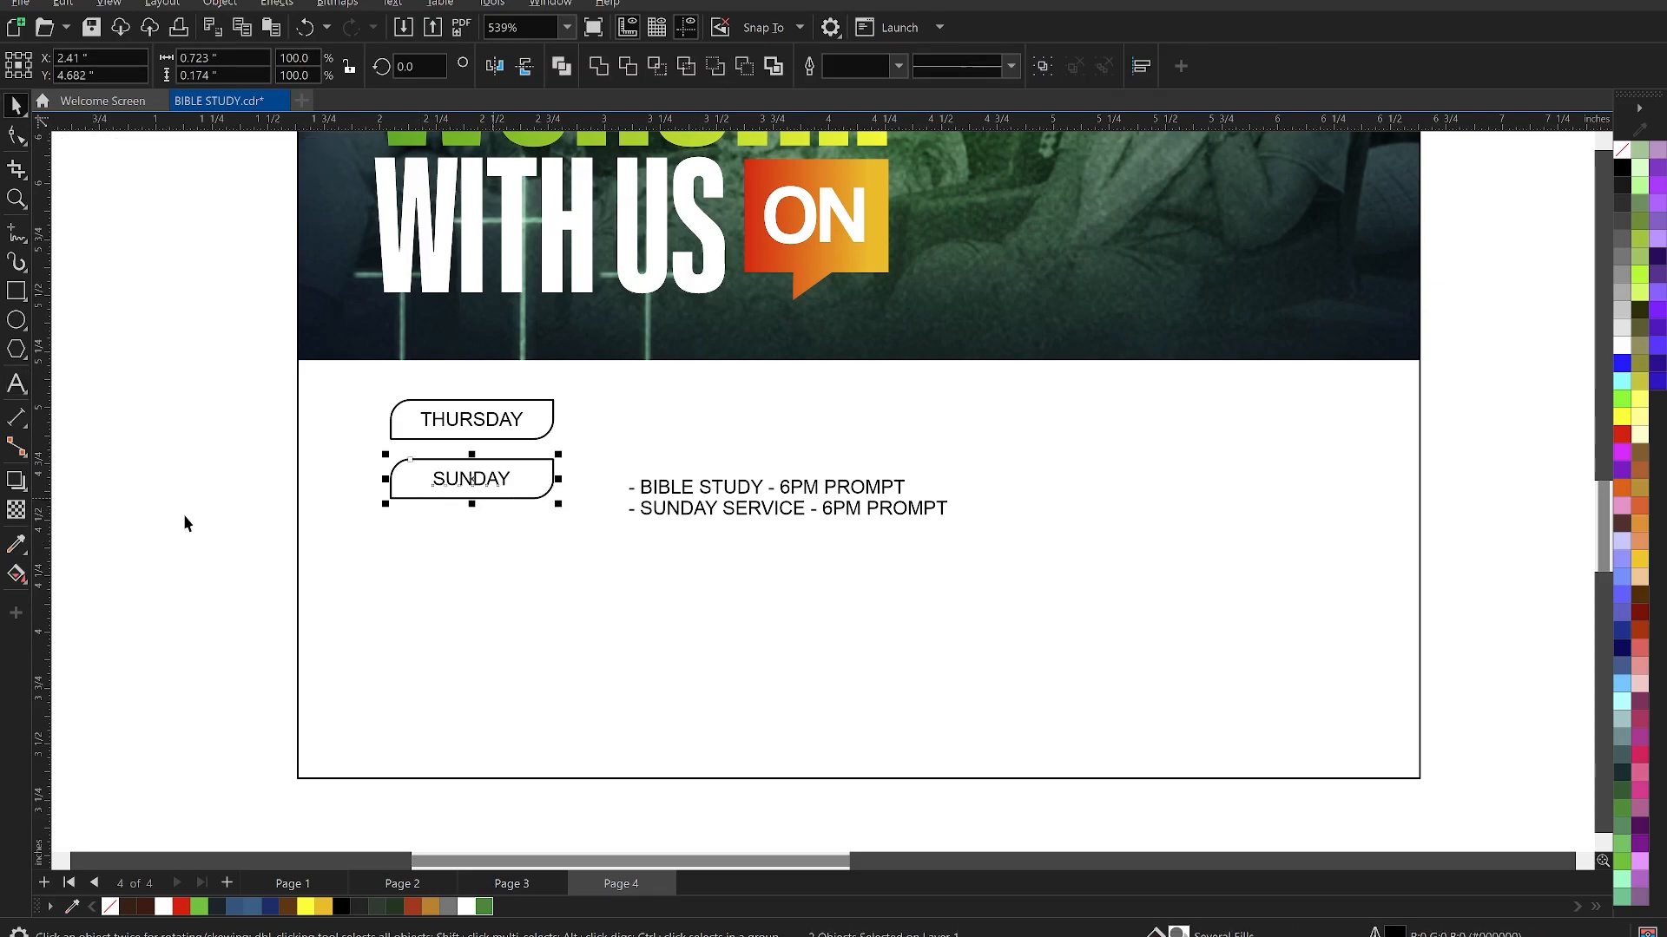
# - Delete the leading dashes and spaces before BIBLE STUDY and SUNDAY SERVICE in the schedule text
pyautogui.press('Escape')
pyautogui.doubleClick(644, 492)
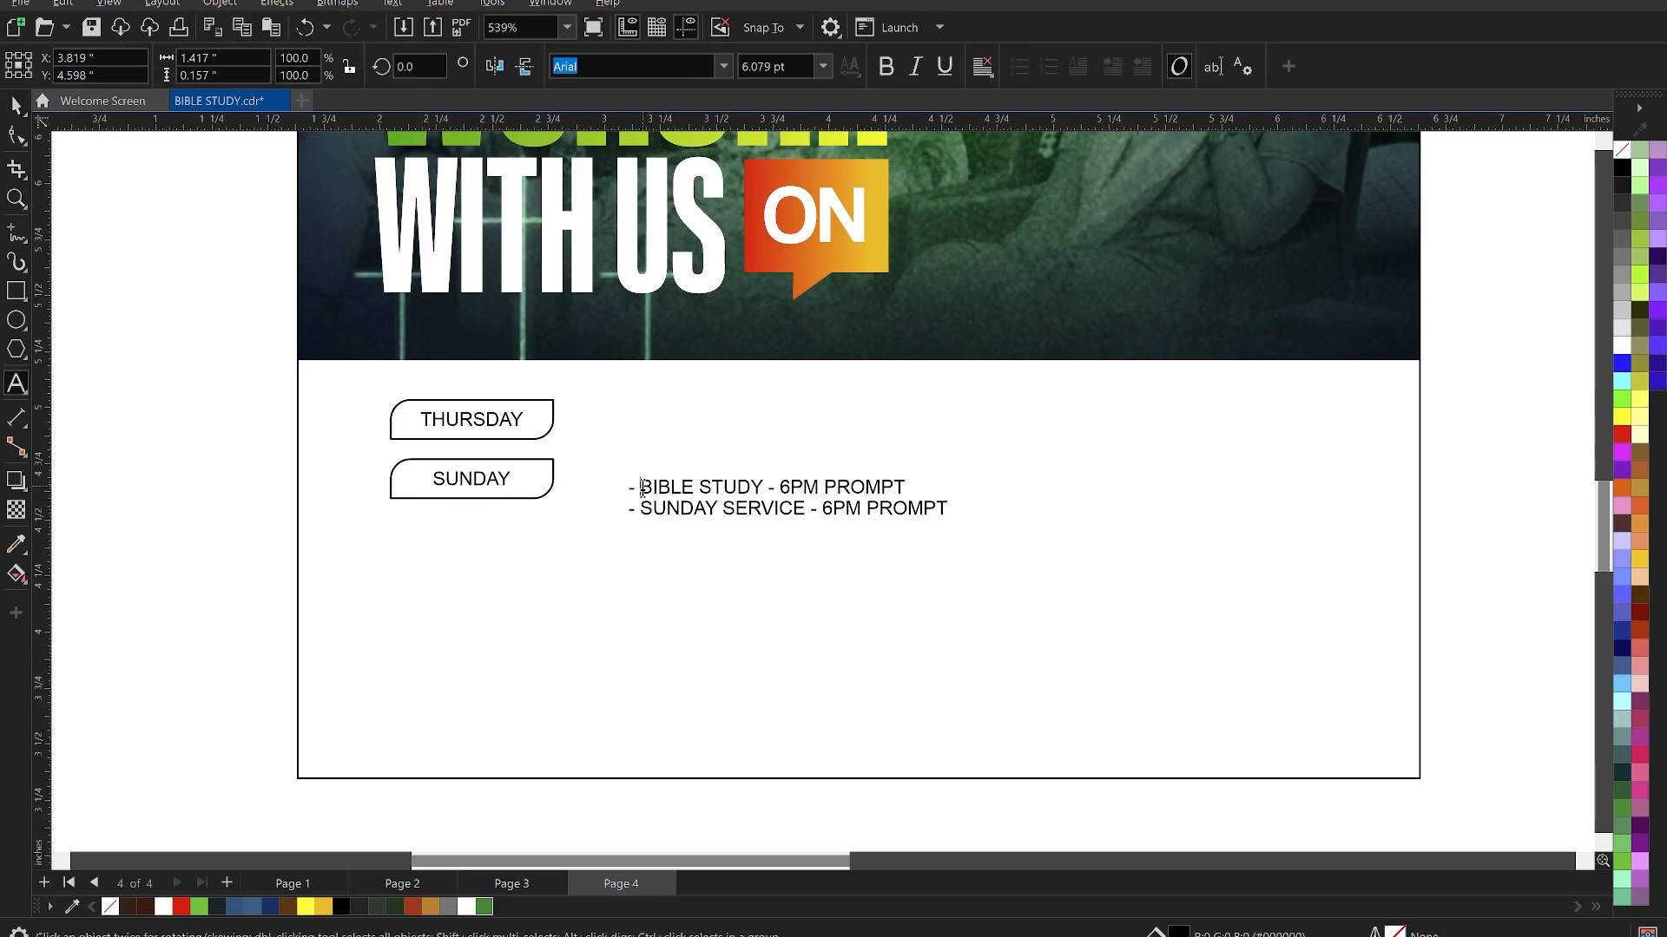
pyautogui.press('BackSpace')
pyautogui.press('BackSpace')
pyautogui.click(640, 509)
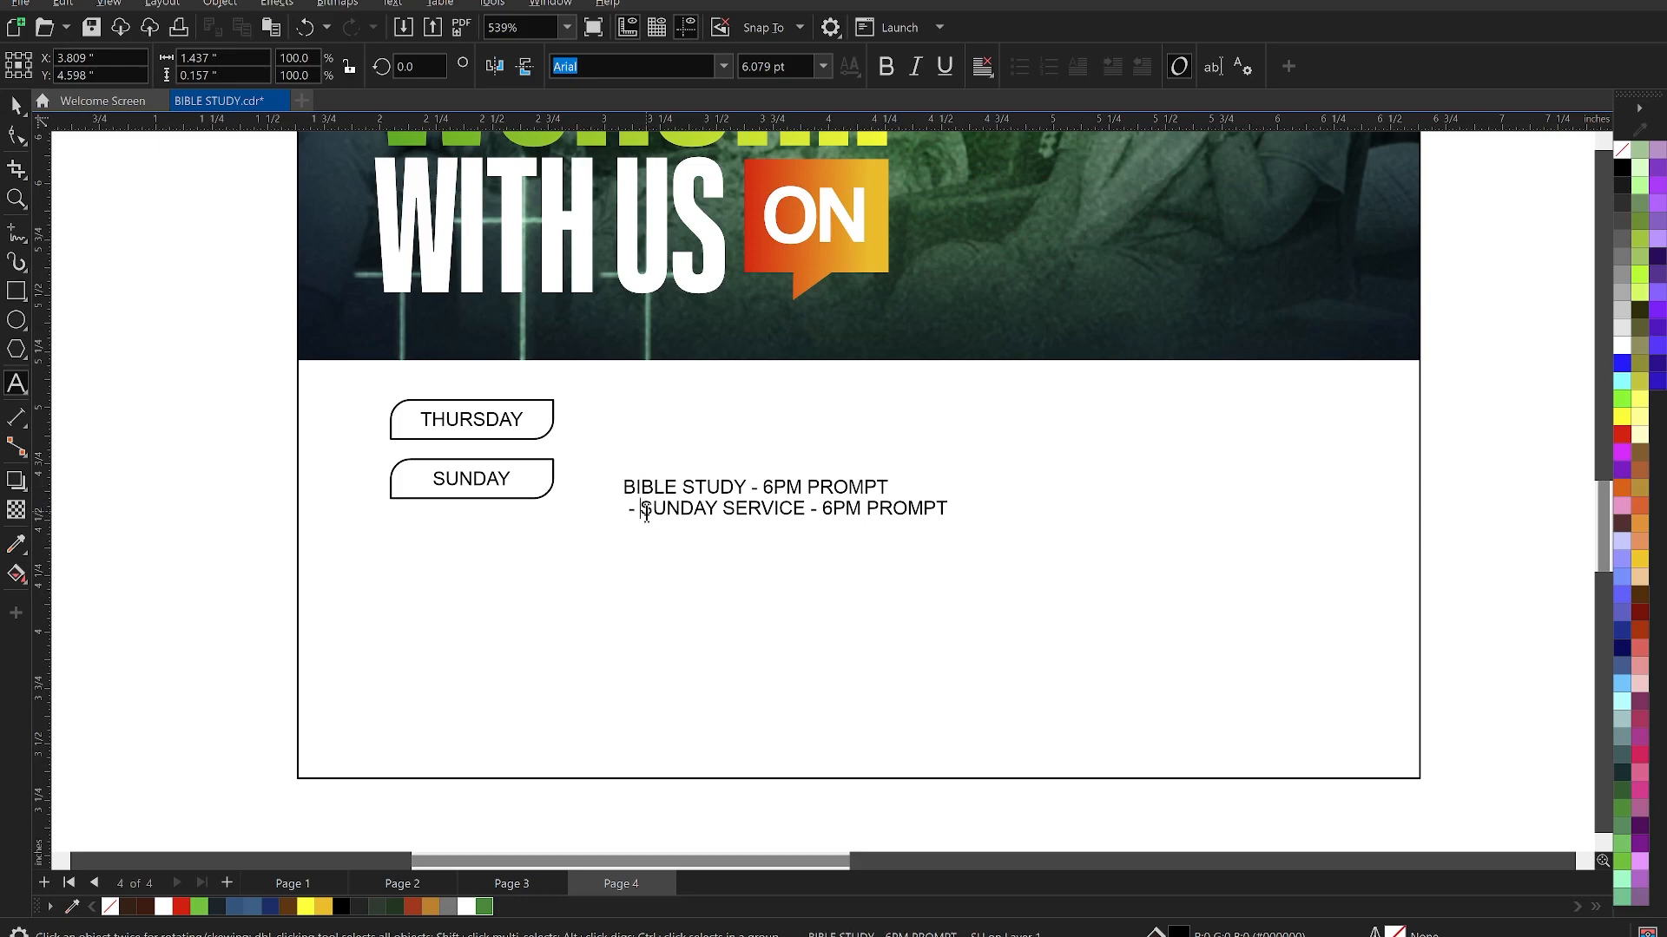
pyautogui.press('BackSpace')
pyautogui.press('BackSpace')
pyautogui.hotkey('ctrl', 'space')
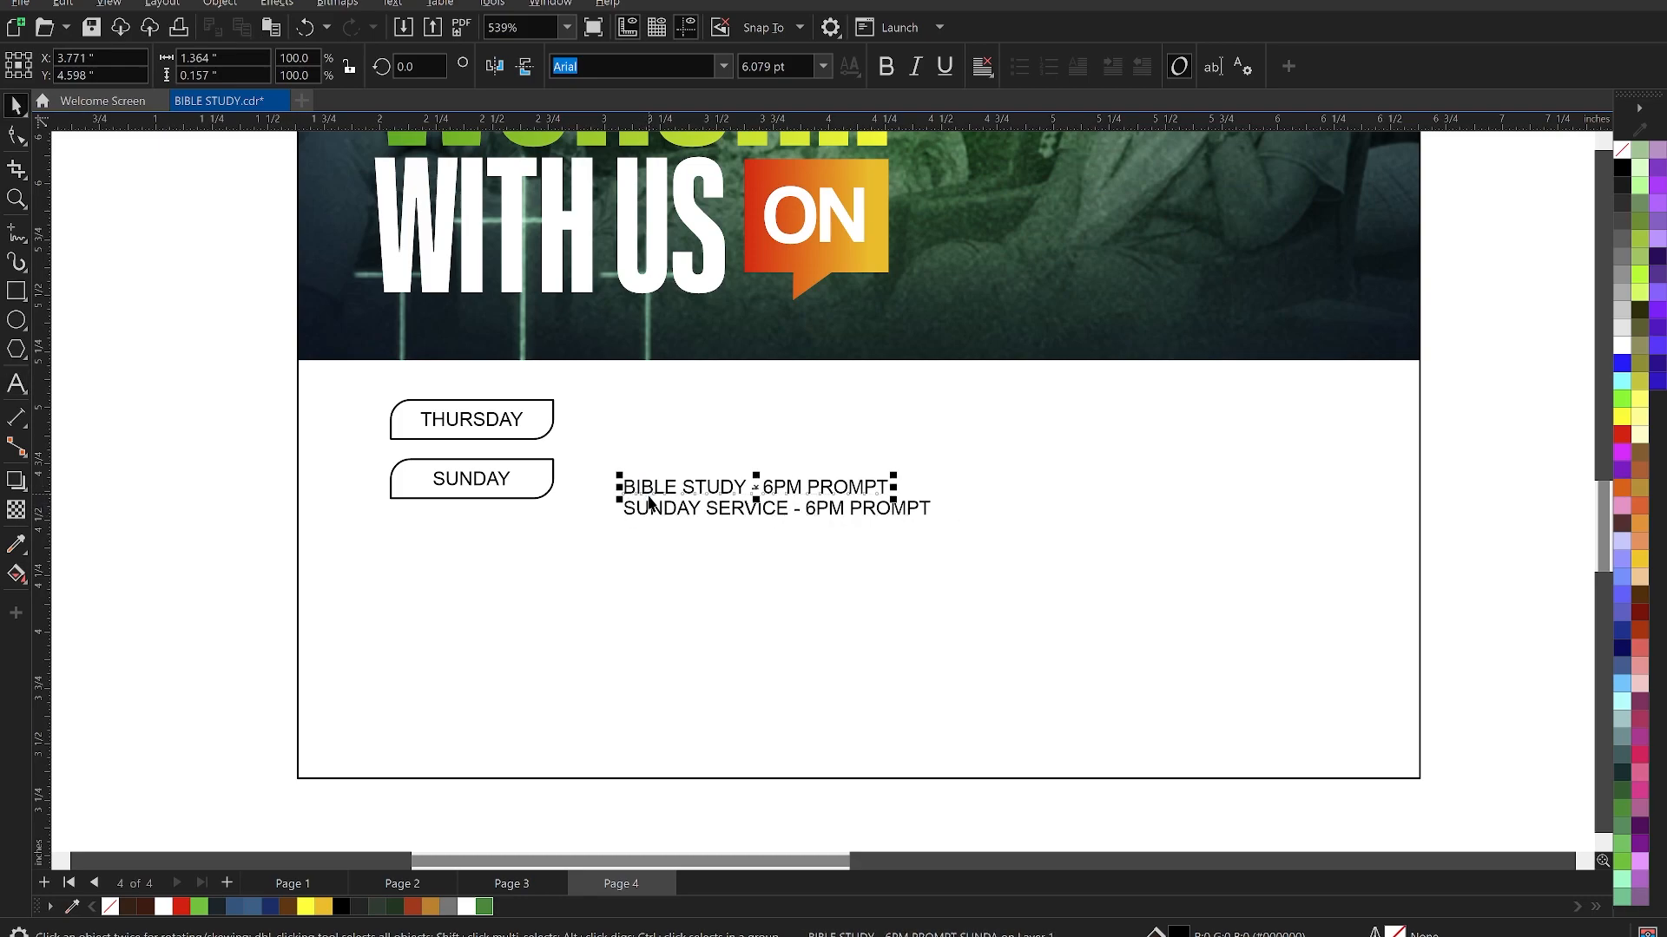
# - Separate the two schedule lines, place each beside its matching day box, and left-align them with each other
pyautogui.moveTo(653, 491); pyautogui.dragTo(606, 424)
pyautogui.click(659, 508)
pyautogui.moveTo(669, 511); pyautogui.dragTo(643, 511)
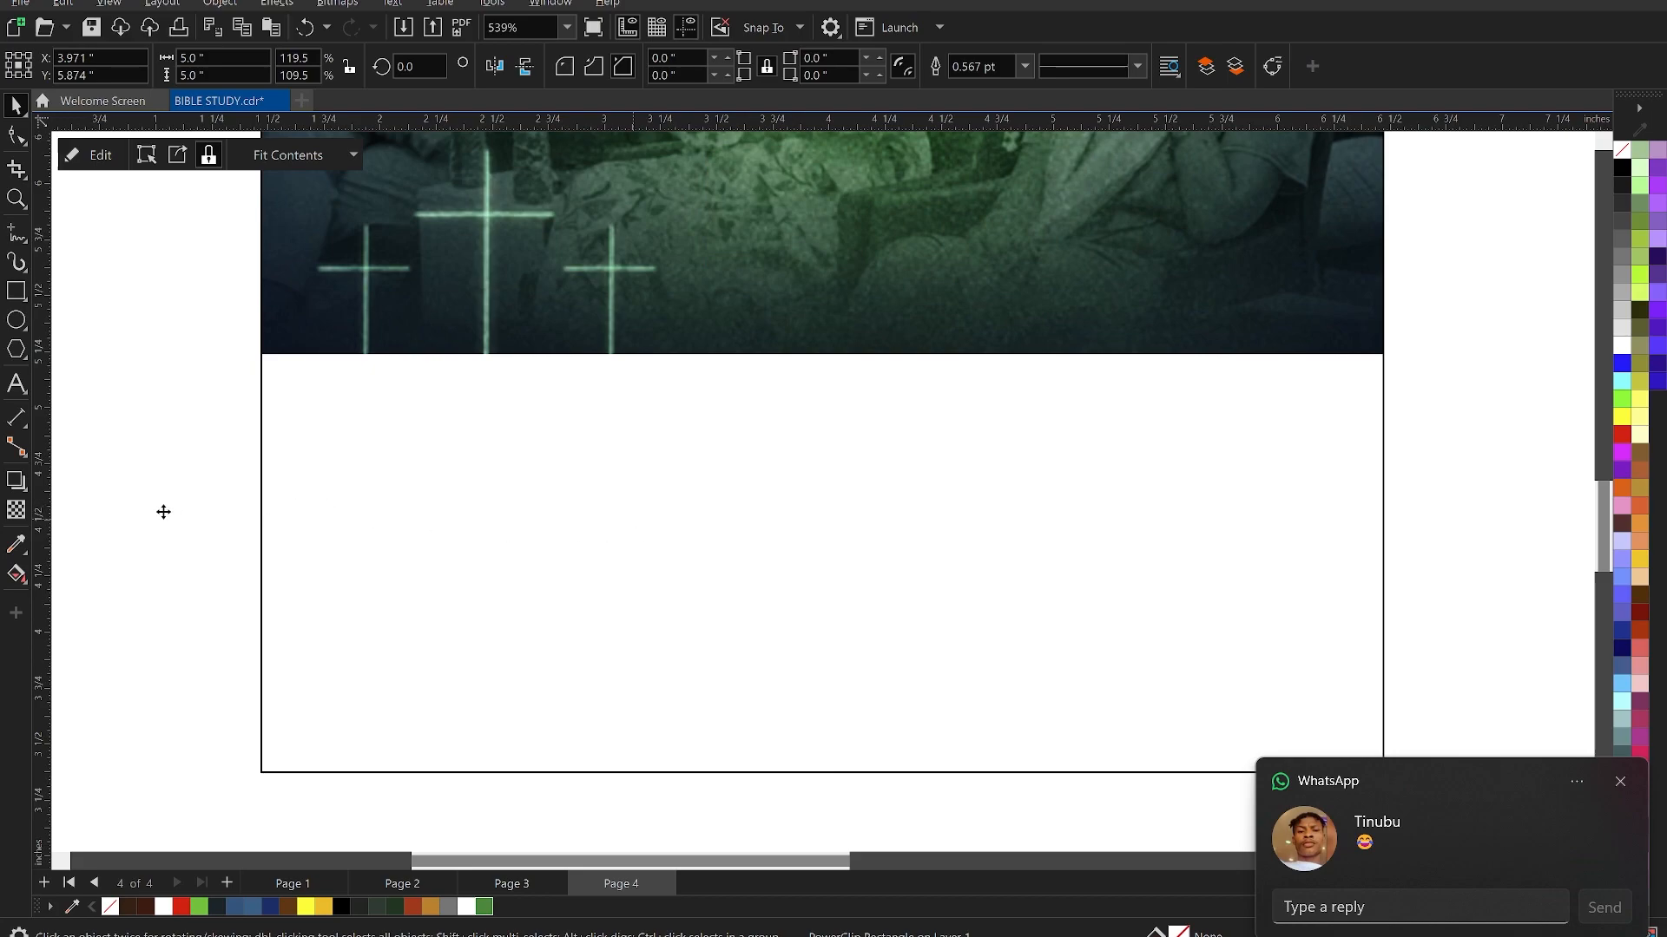
pyautogui.hotkey('ctrl', 'z')
pyautogui.click(659, 512)
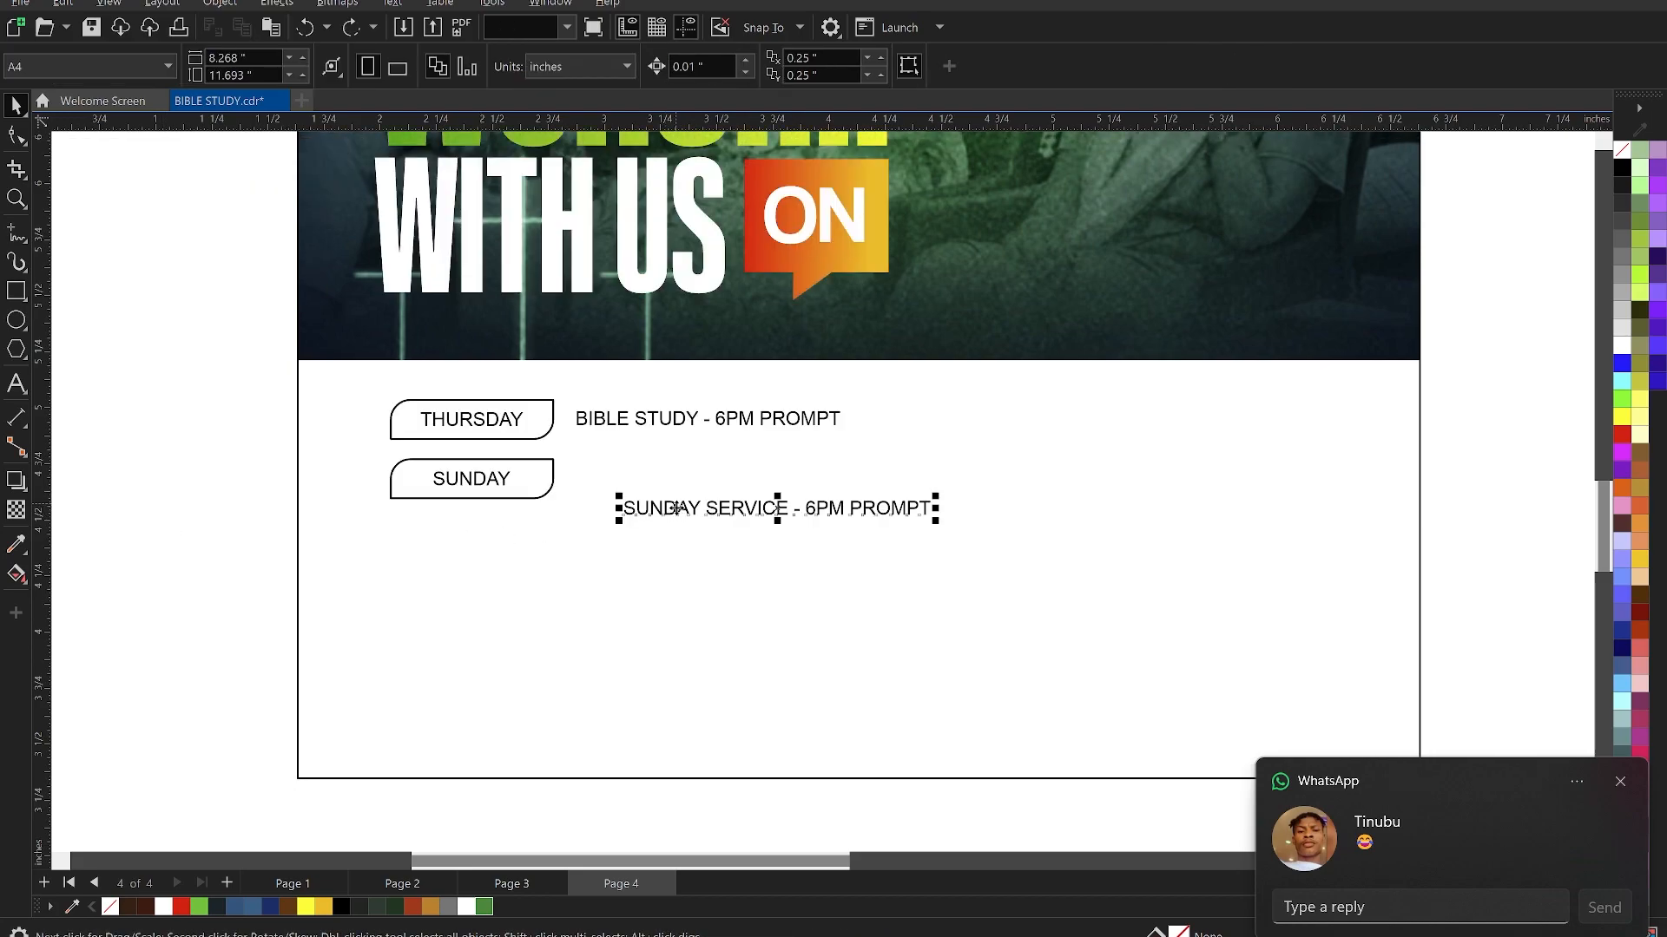
pyautogui.moveTo(677, 507); pyautogui.dragTo(628, 488)
pyautogui.keyDown('shift'); pyautogui.click(590, 419); pyautogui.keyUp('shift')
pyautogui.press('l')
pyautogui.click(246, 528)
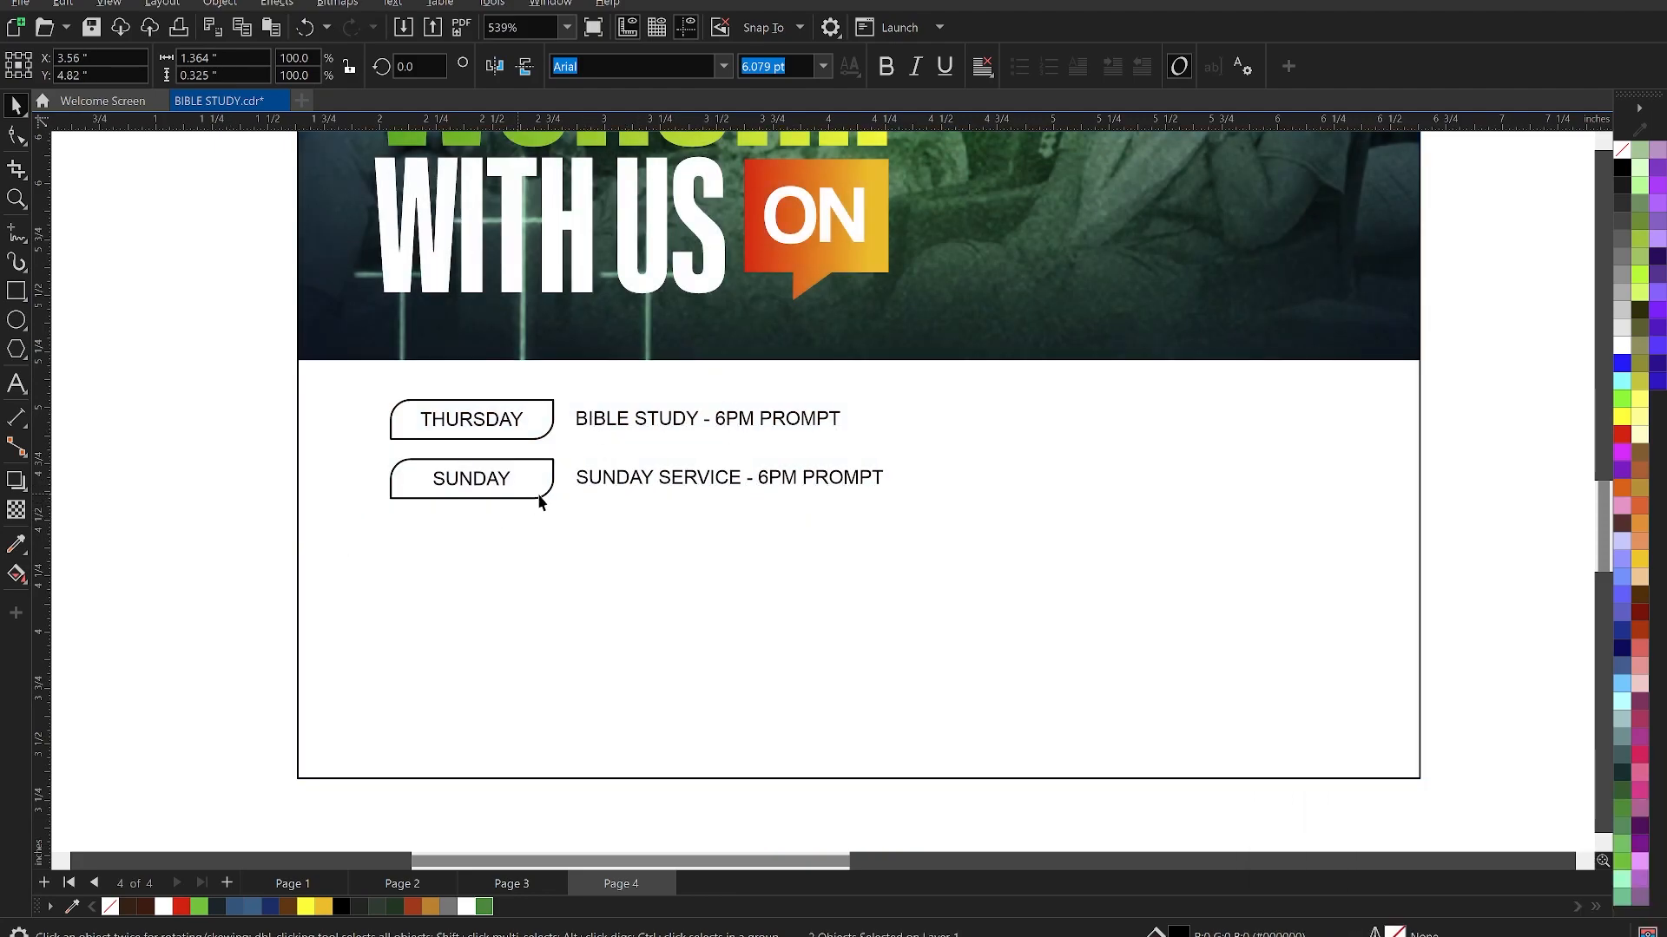
# - Fill the SUNDAY box with a horizontal green-to-golden-yellow gradient and remove its outline
pyautogui.click(591, 476)
pyautogui.click(542, 495)
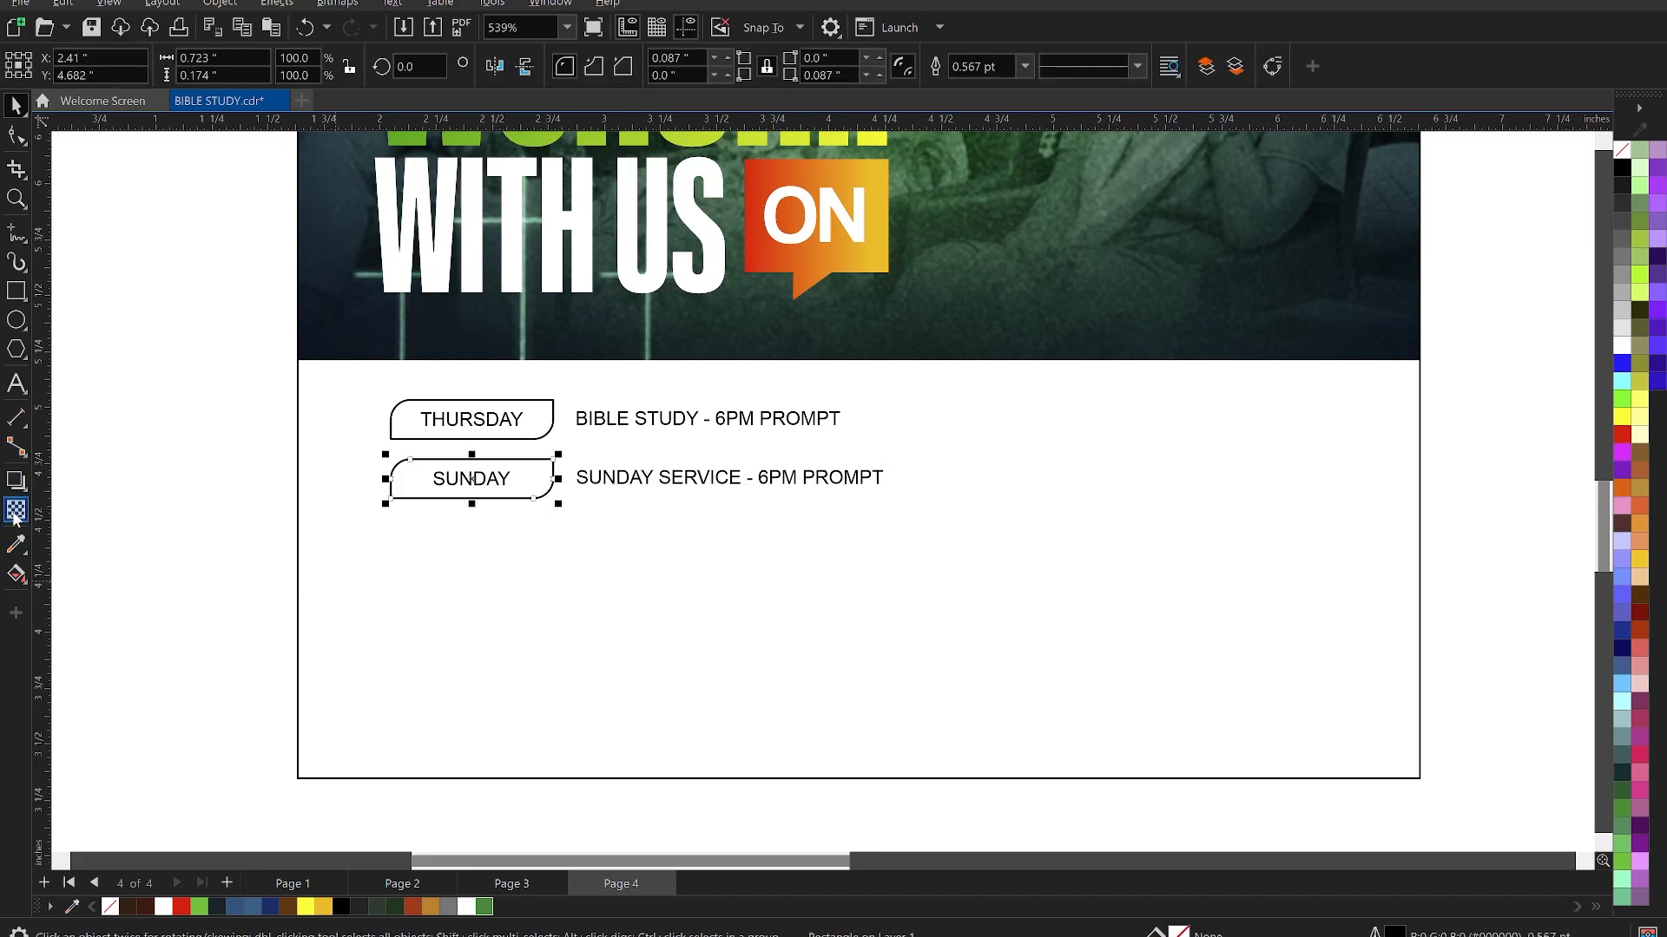
pyautogui.click(16, 575)
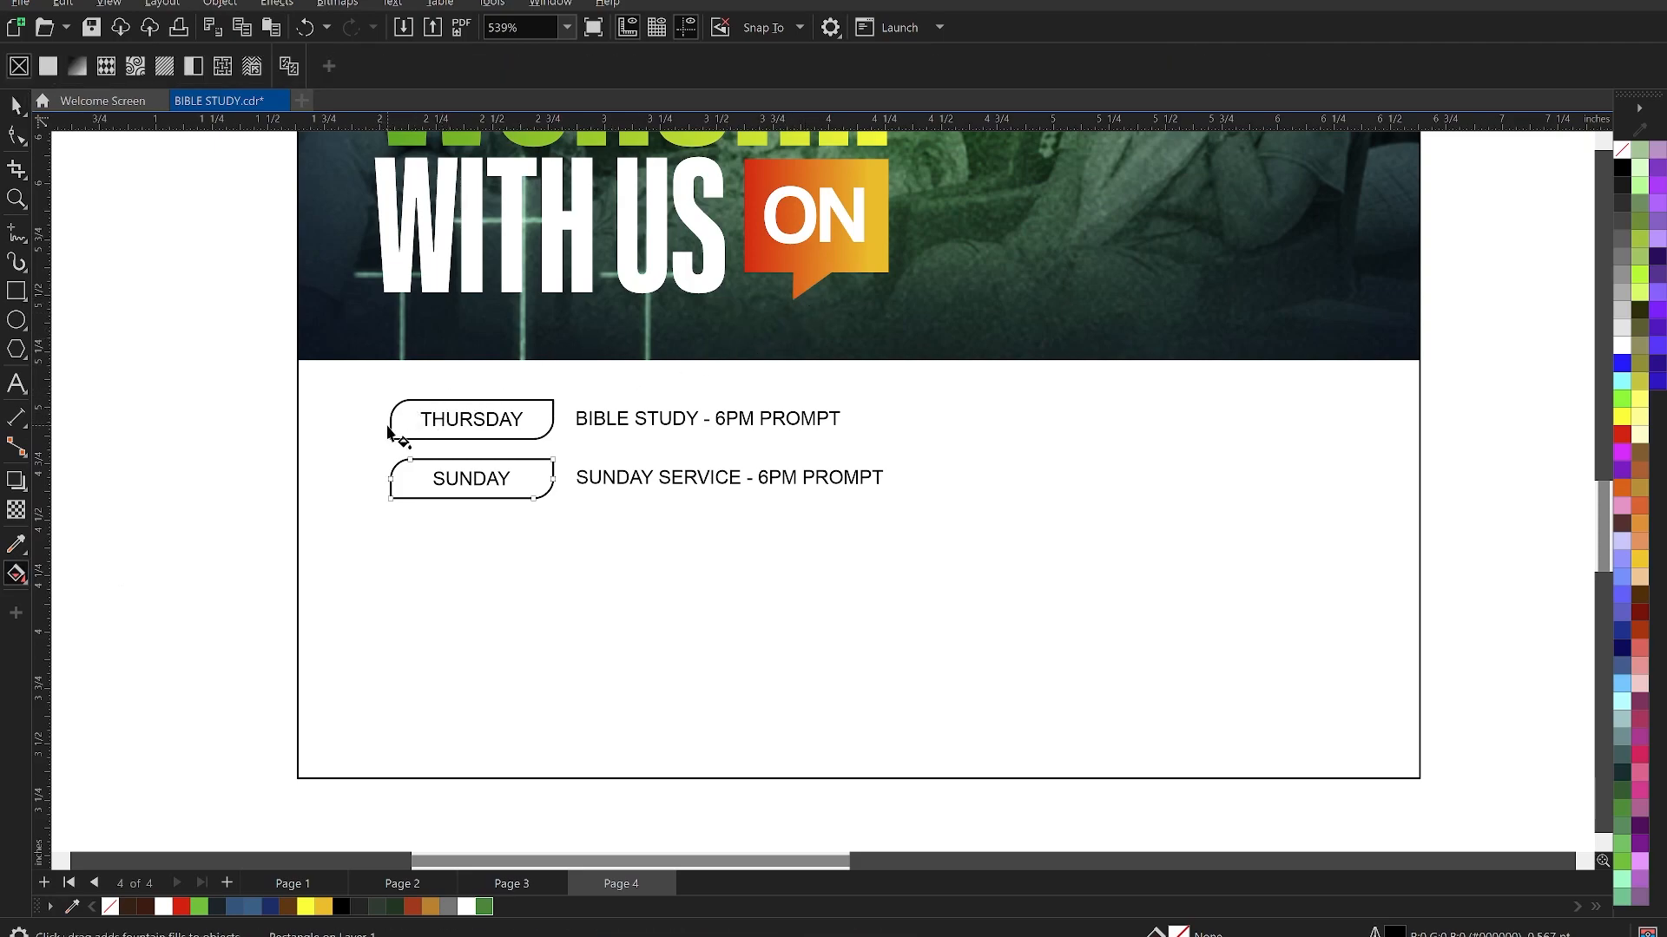
pyautogui.moveTo(391, 479); pyautogui.dragTo(547, 476)
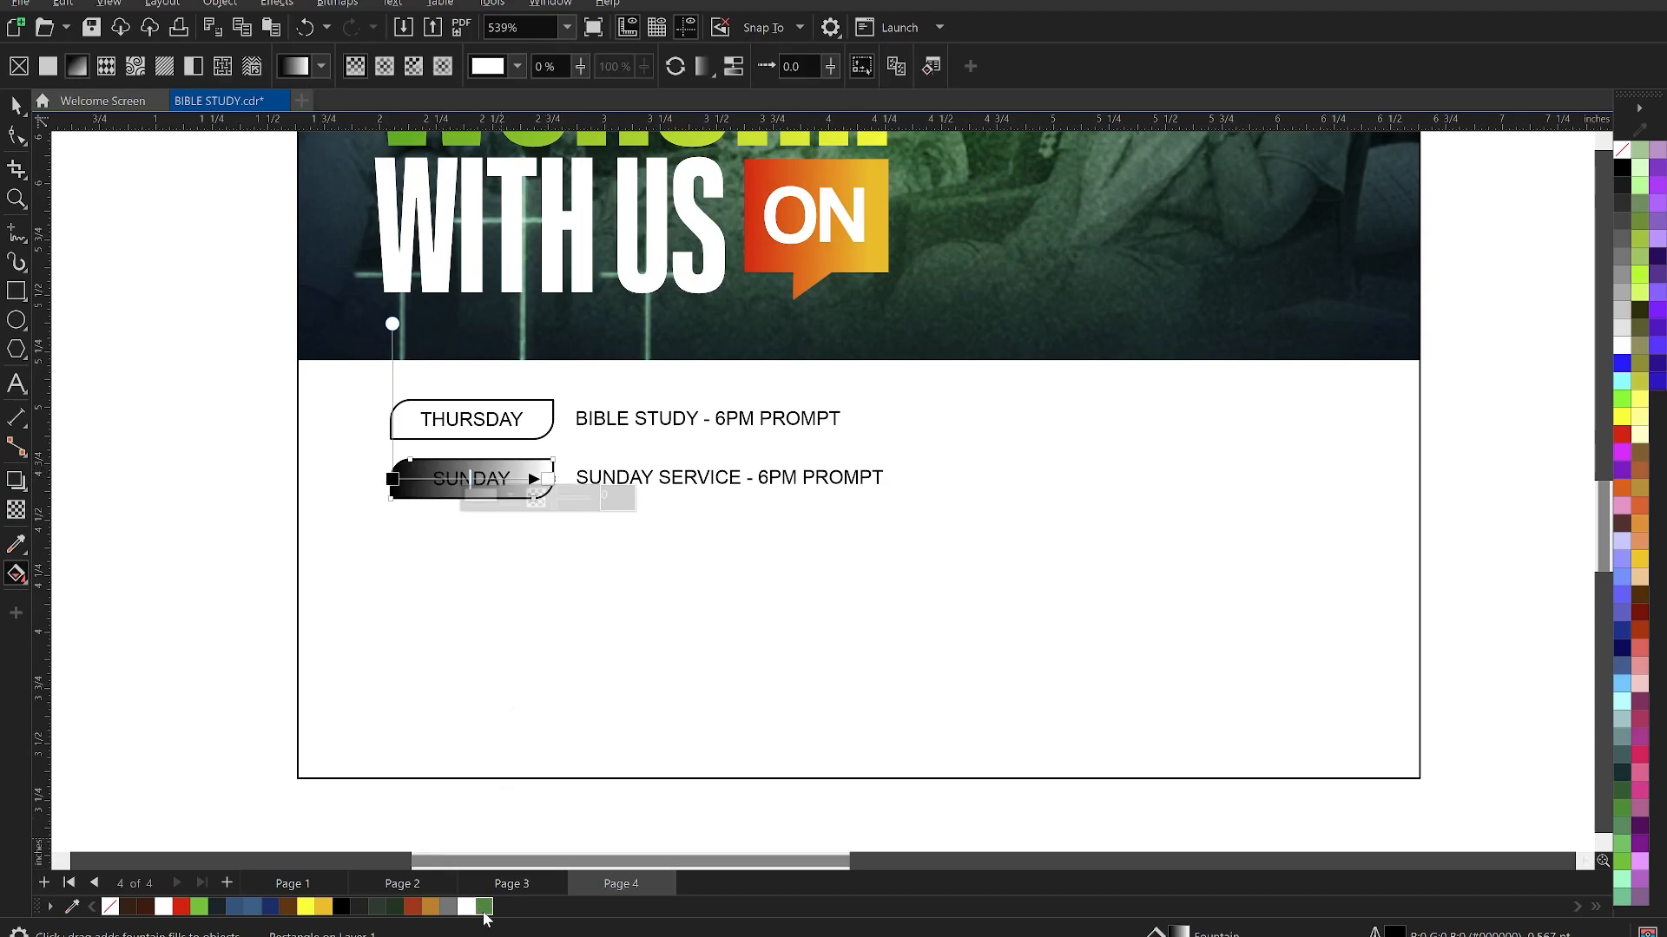
pyautogui.click(324, 908)
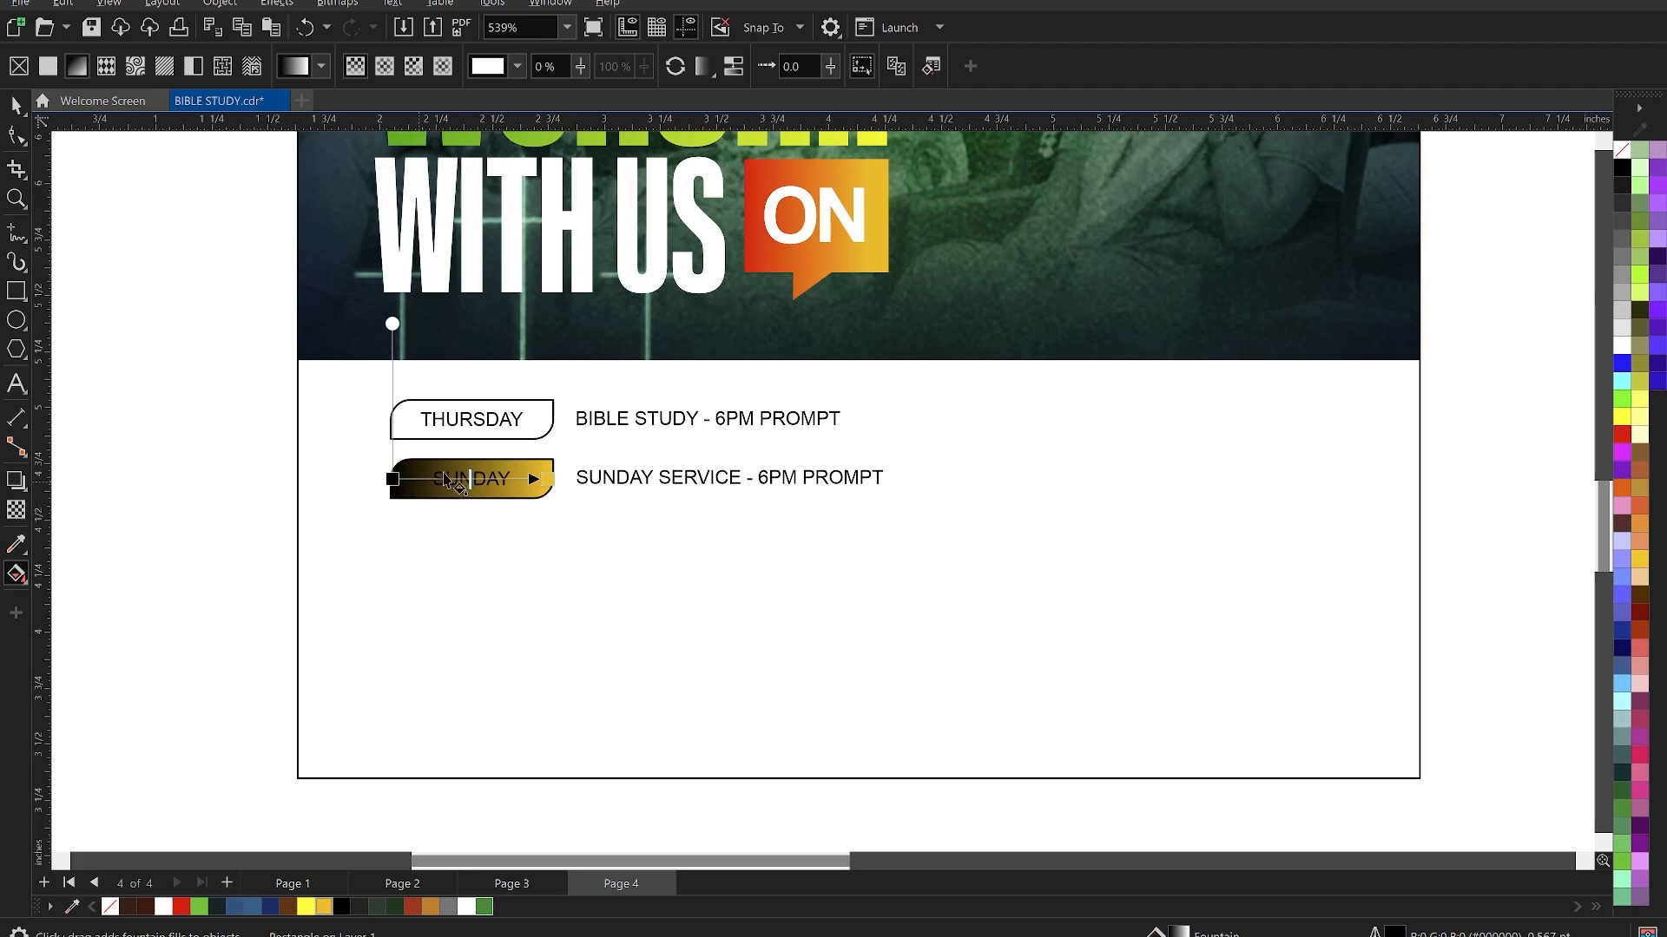
pyautogui.click(483, 907)
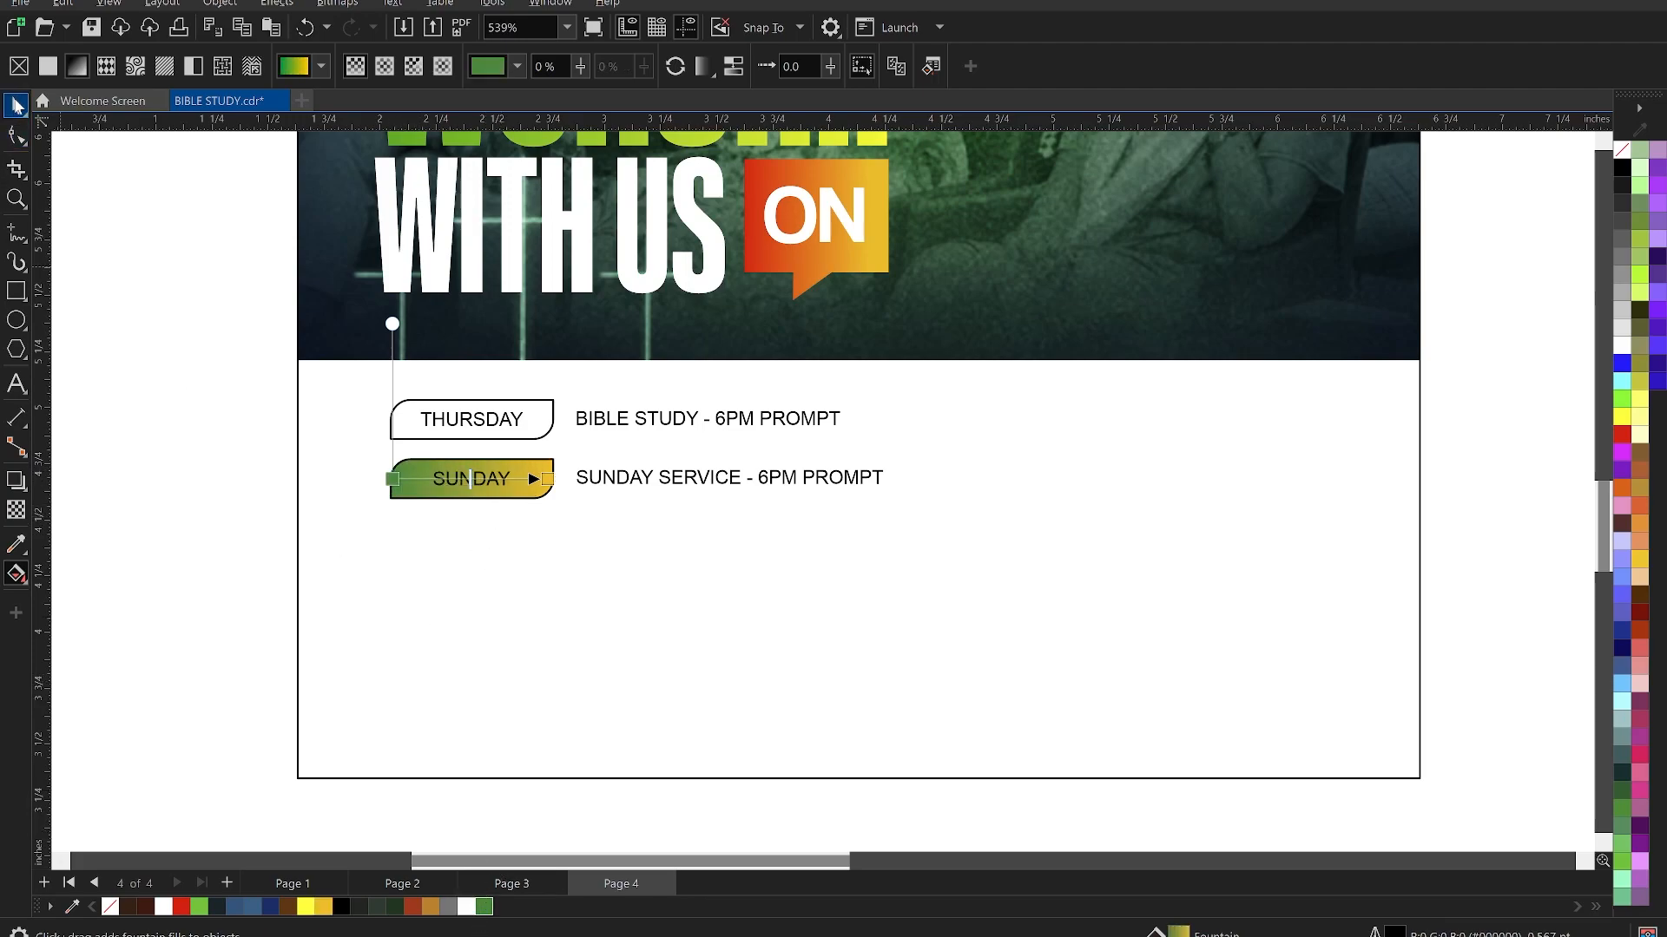
pyautogui.click(18, 105)
pyautogui.rightClick(111, 908)
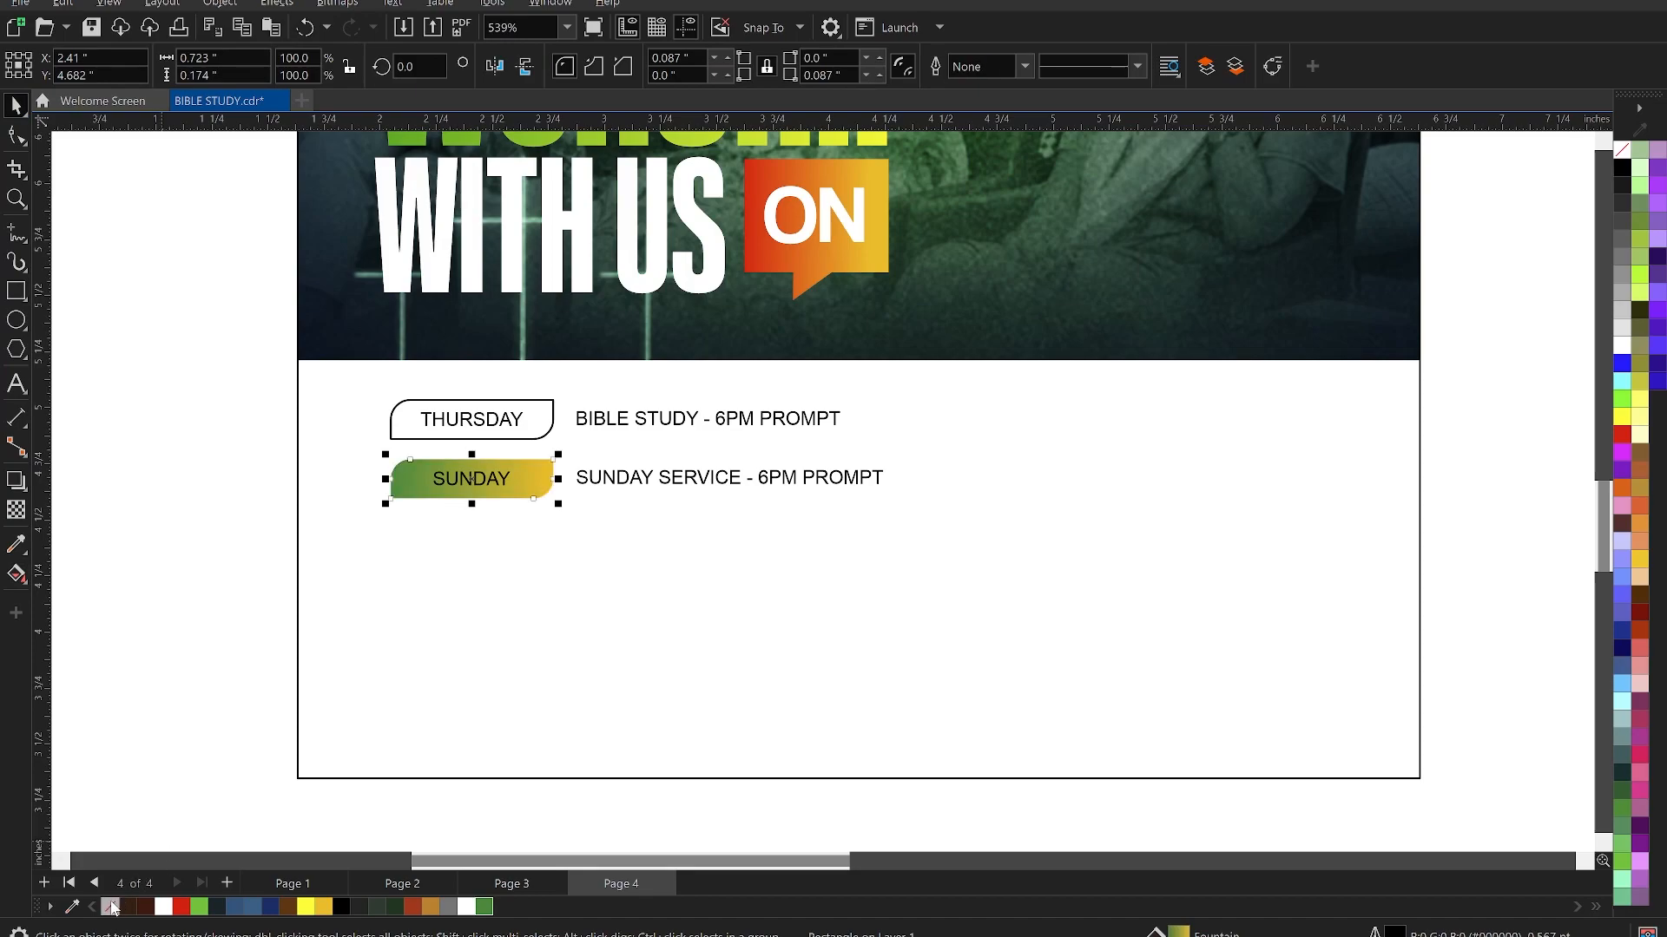
pyautogui.click(467, 593)
# - Make the SUNDAY label bold and color it white
pyautogui.click(473, 480)
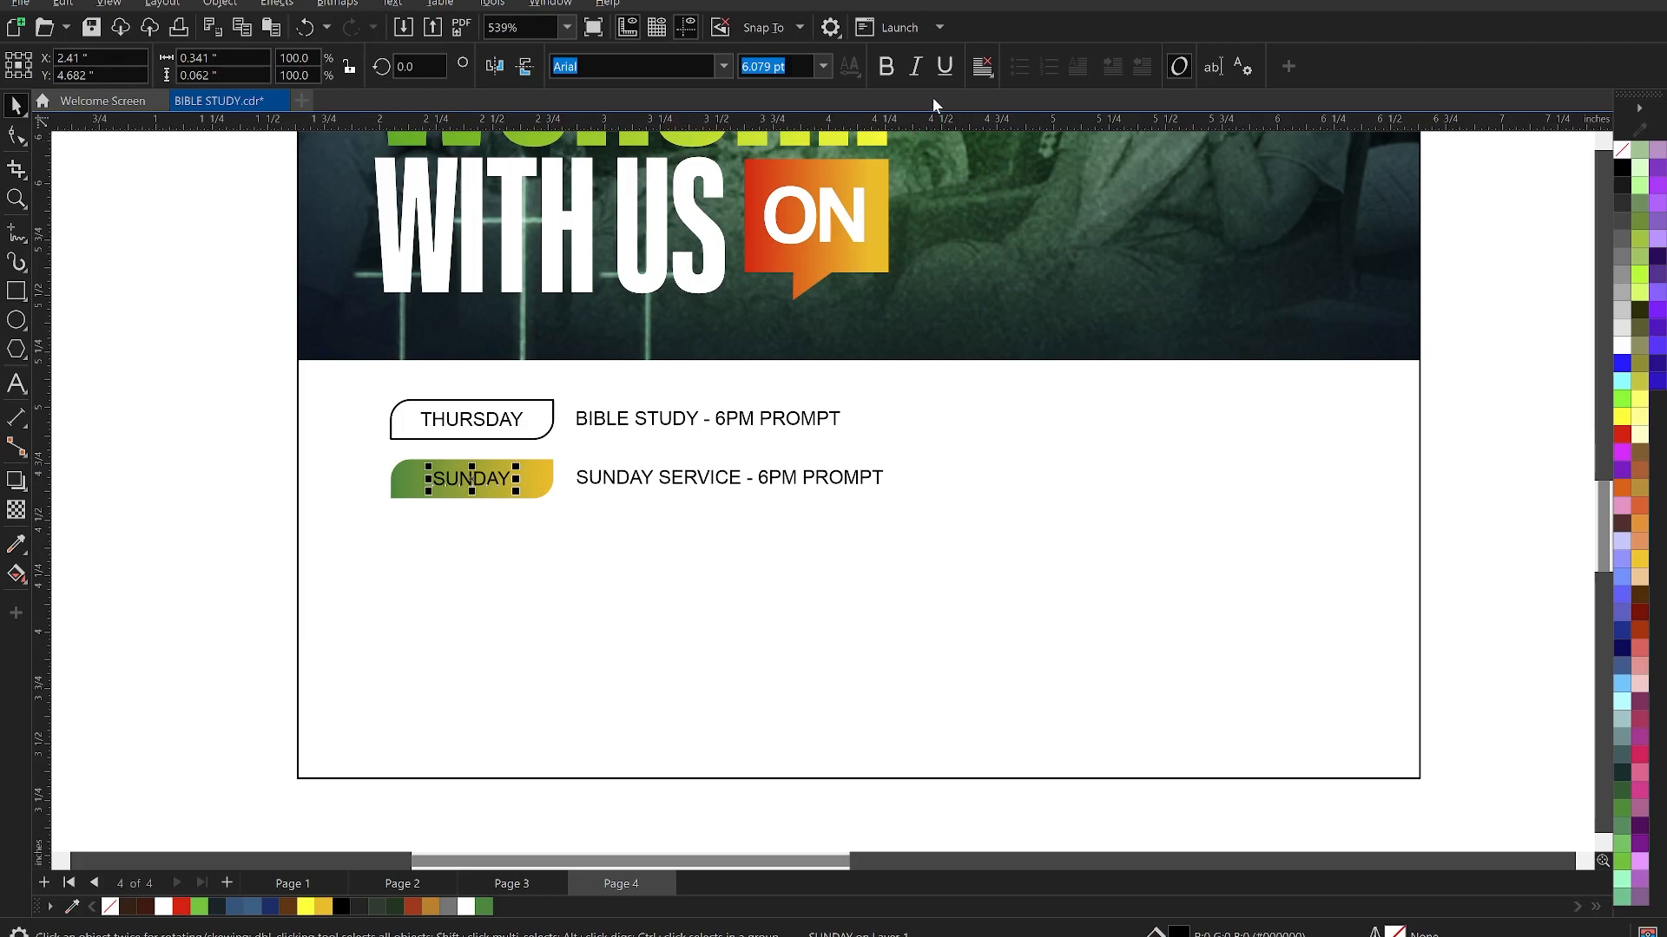
pyautogui.click(885, 68)
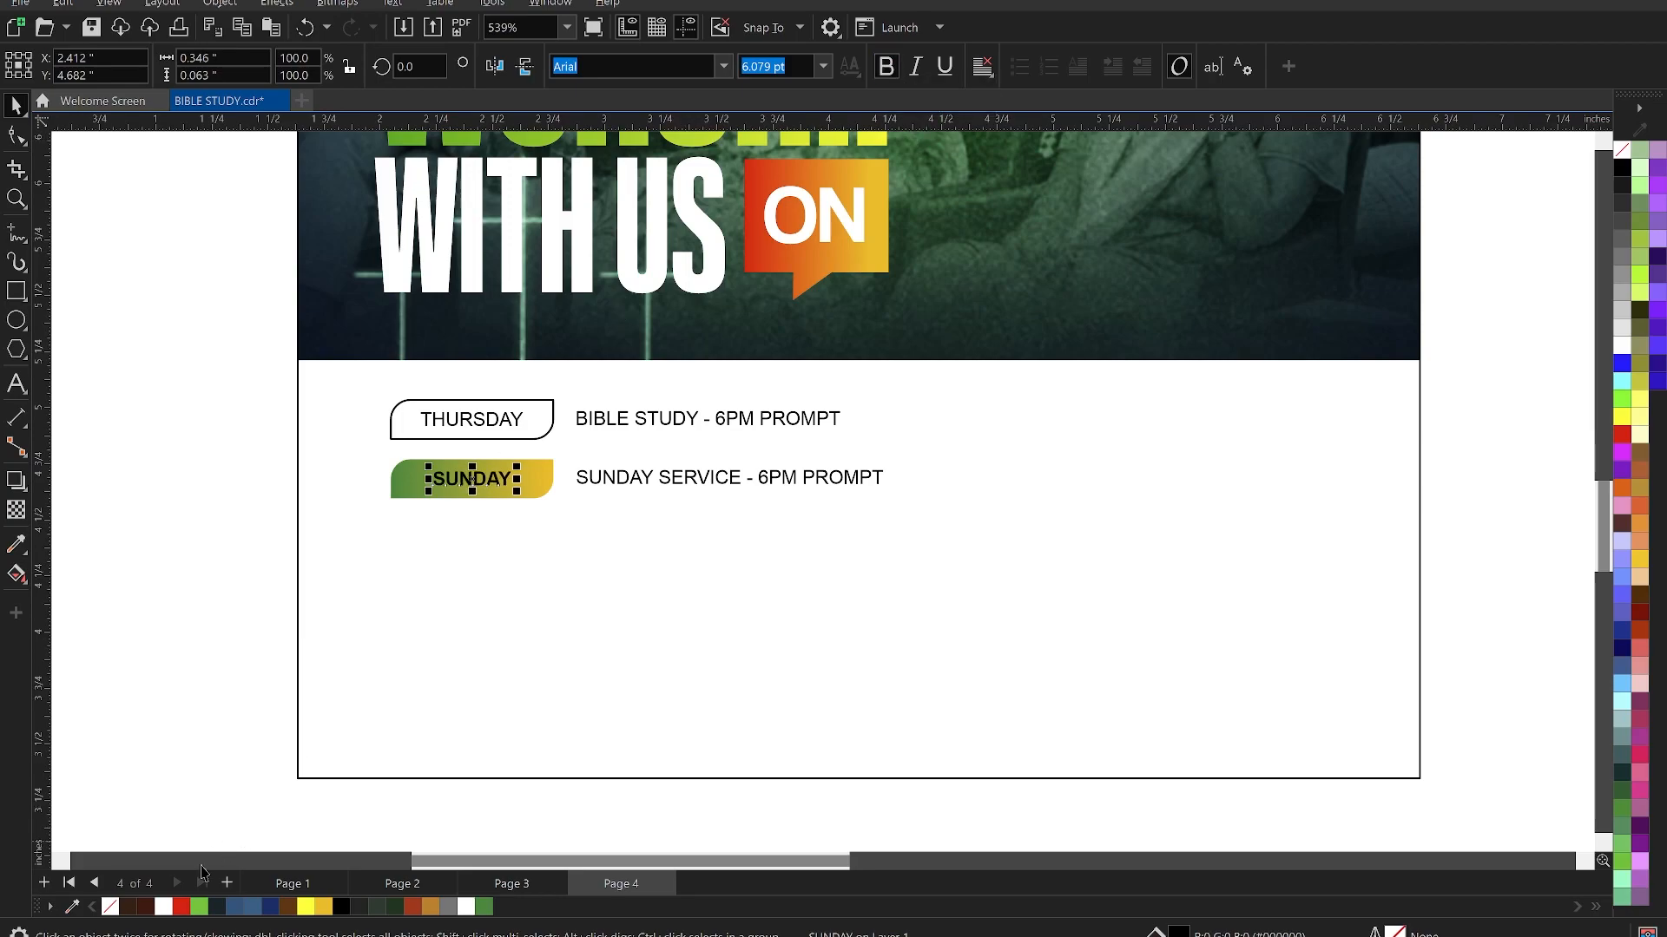
pyautogui.click(162, 906)
pyautogui.click(146, 725)
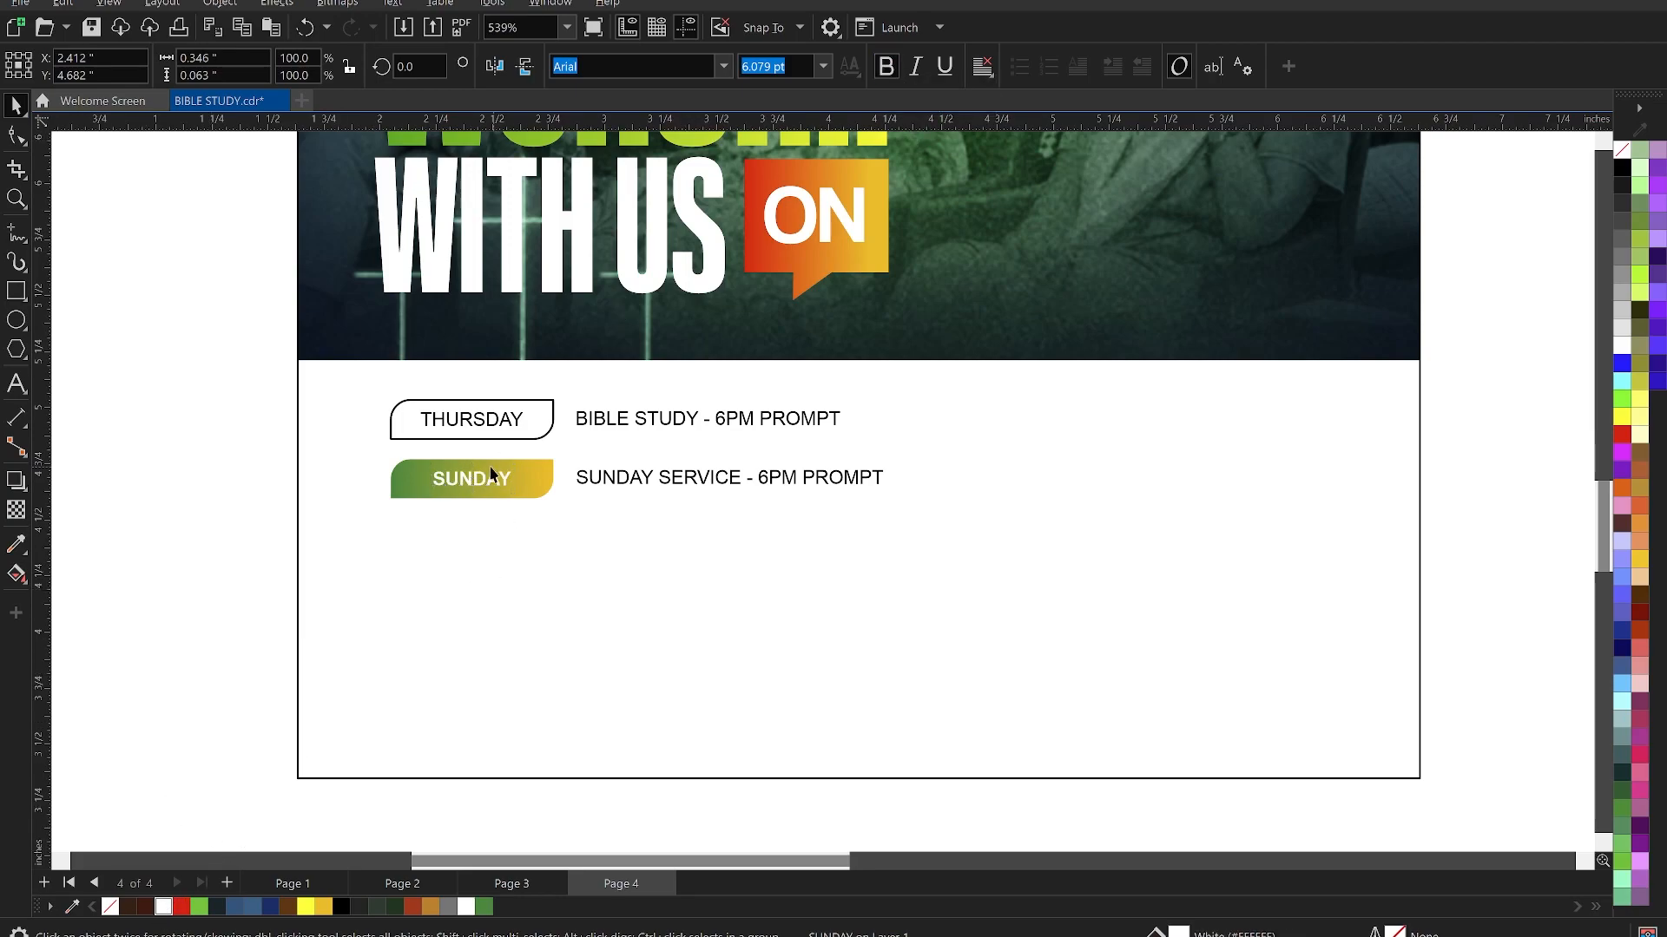
# - Copy the ON bubble's red-to-yellow gradient to the THURSDAY box and make the THURSDAY label bold
pyautogui.click(553, 406)
pyautogui.moveTo(787, 271); pyautogui.dragTo(539, 418)
pyautogui.click(630, 486)
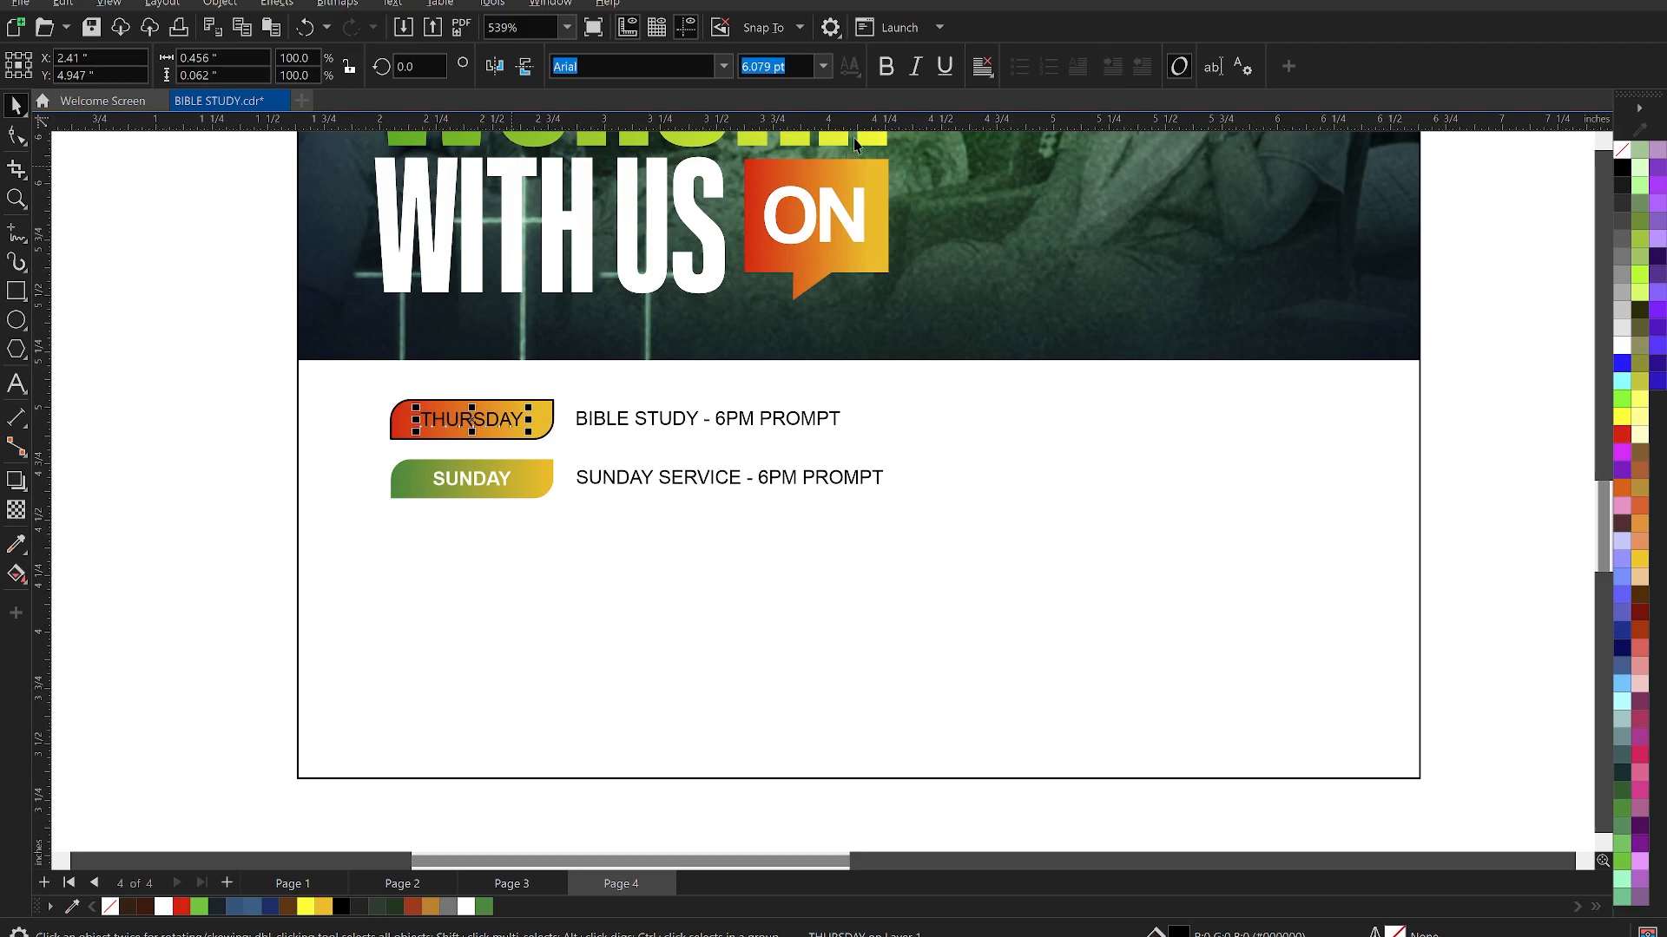
pyautogui.click(885, 69)
# - Remove the THURSDAY box's outline and color its label white
pyautogui.click(550, 422)
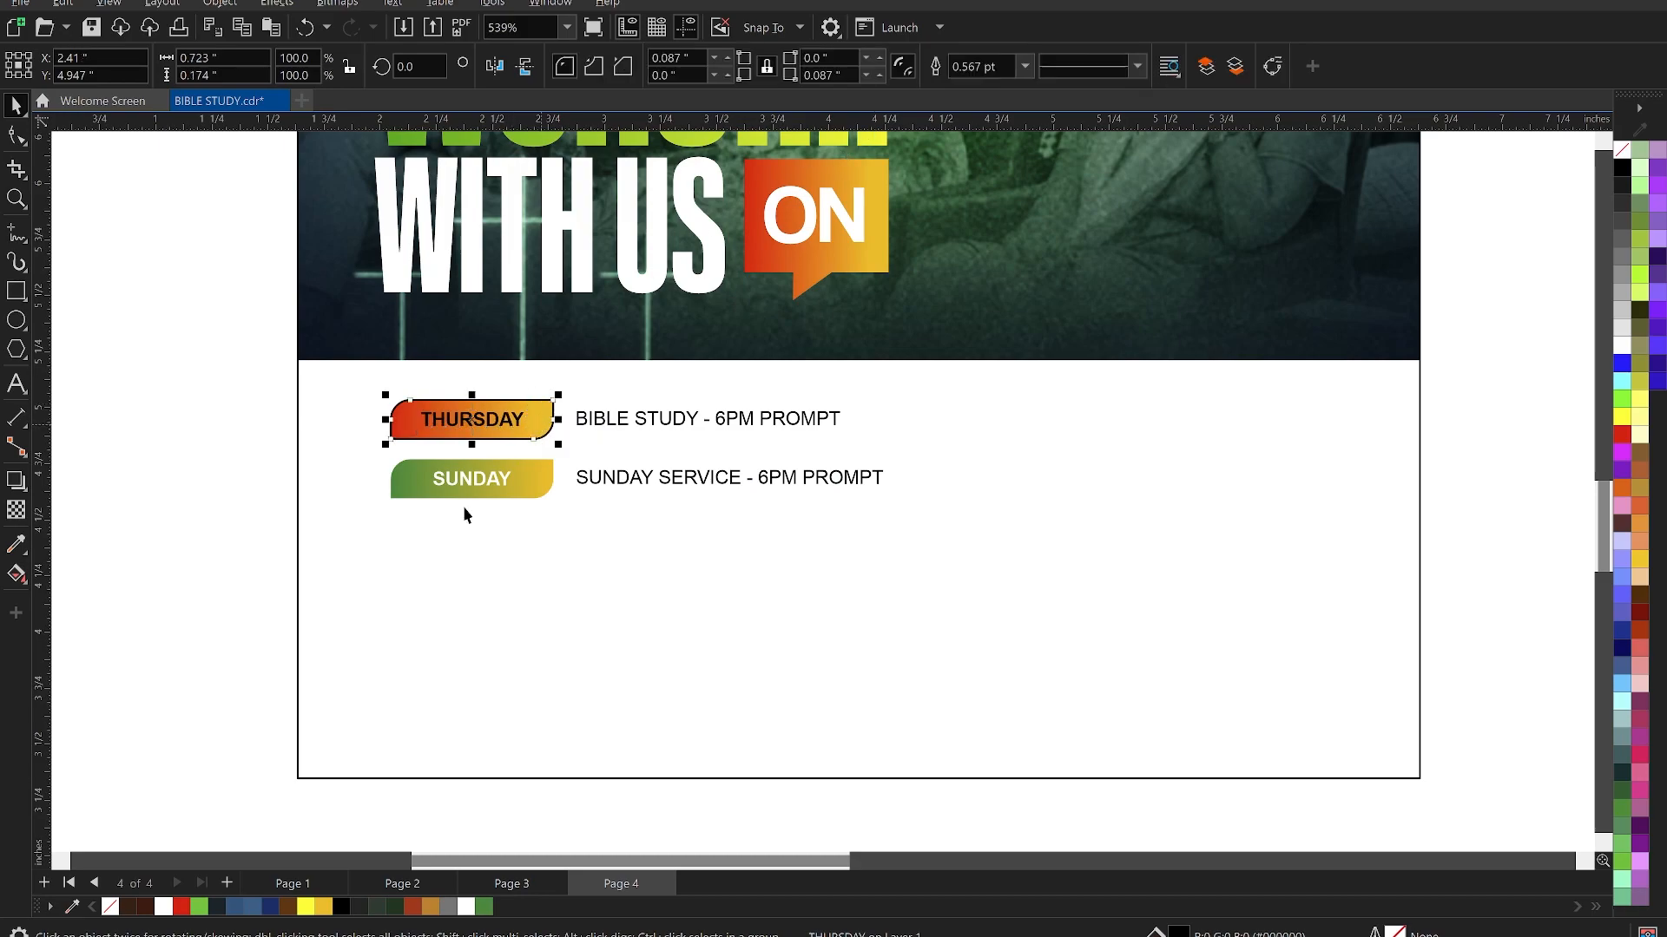
pyautogui.click(555, 420)
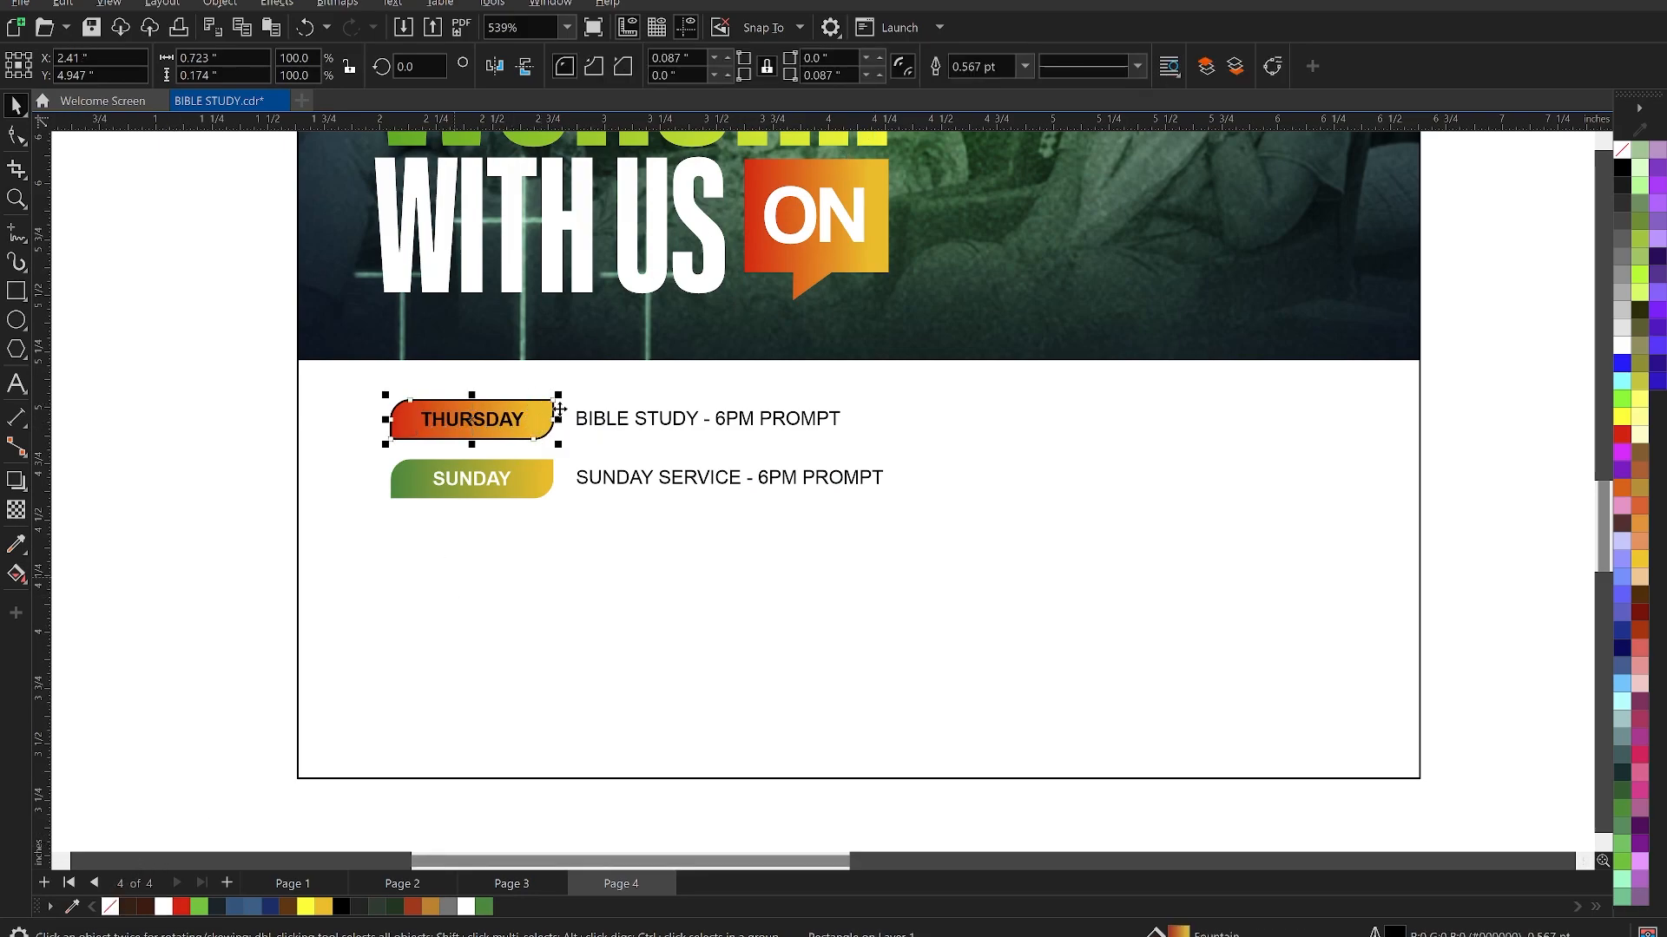
pyautogui.rightClick(110, 907)
pyautogui.click(510, 420)
pyautogui.click(163, 907)
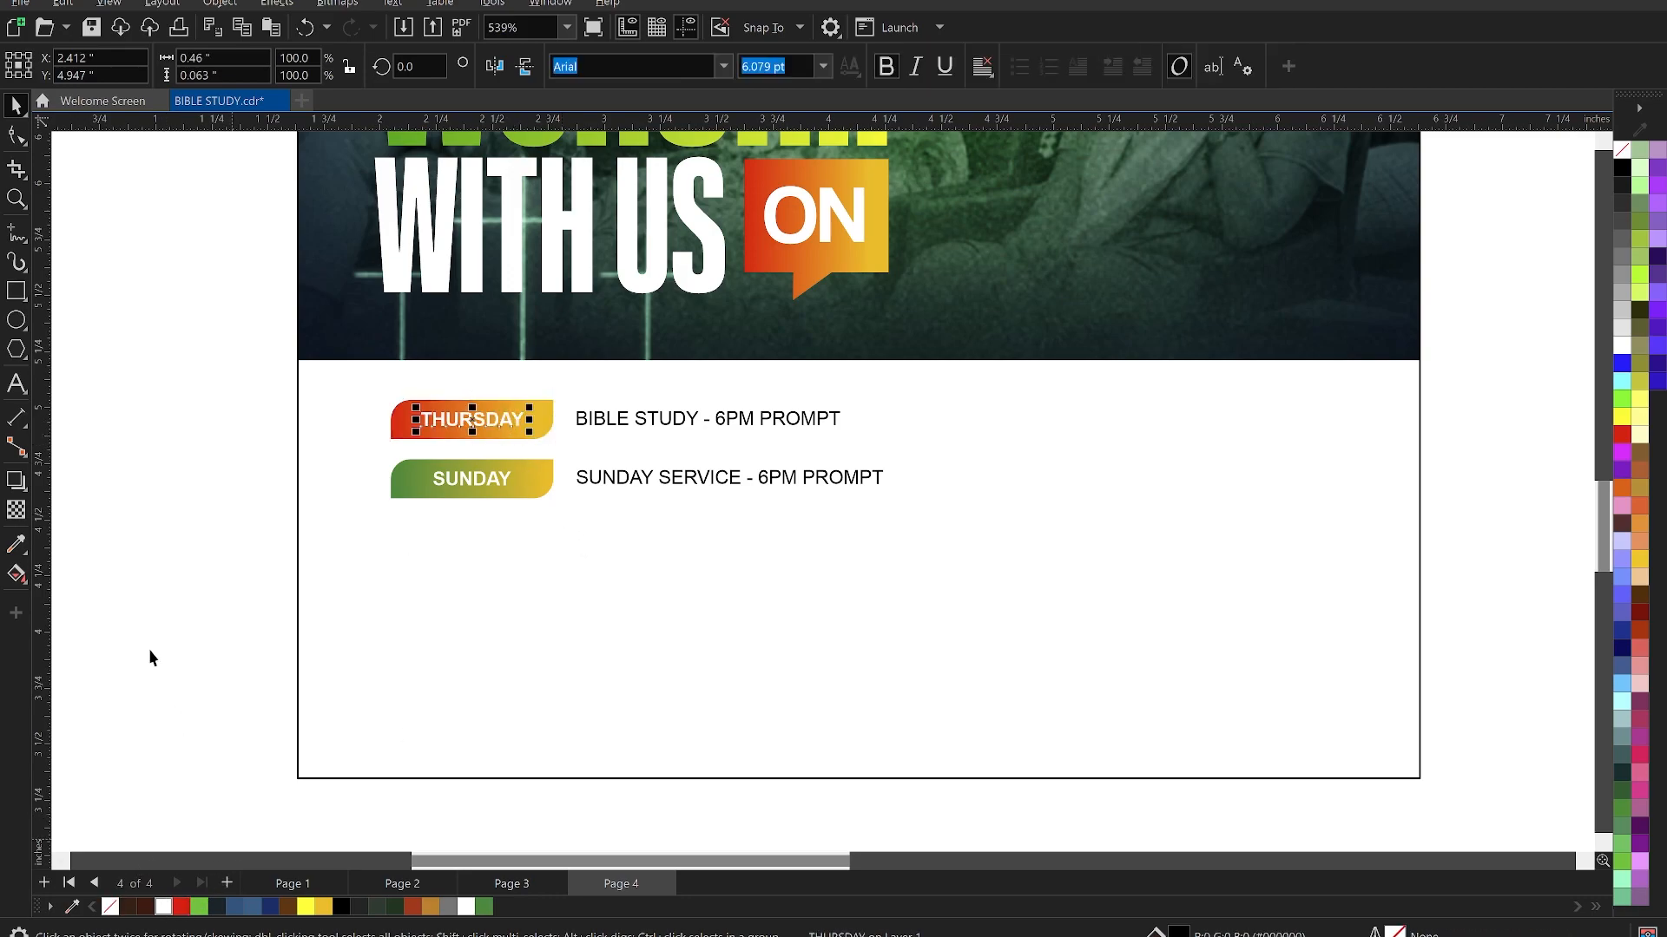
pyautogui.click(672, 521)
# - Make both the BIBLE STUDY and SUNDAY SERVICE text lines bold
pyautogui.click(656, 422)
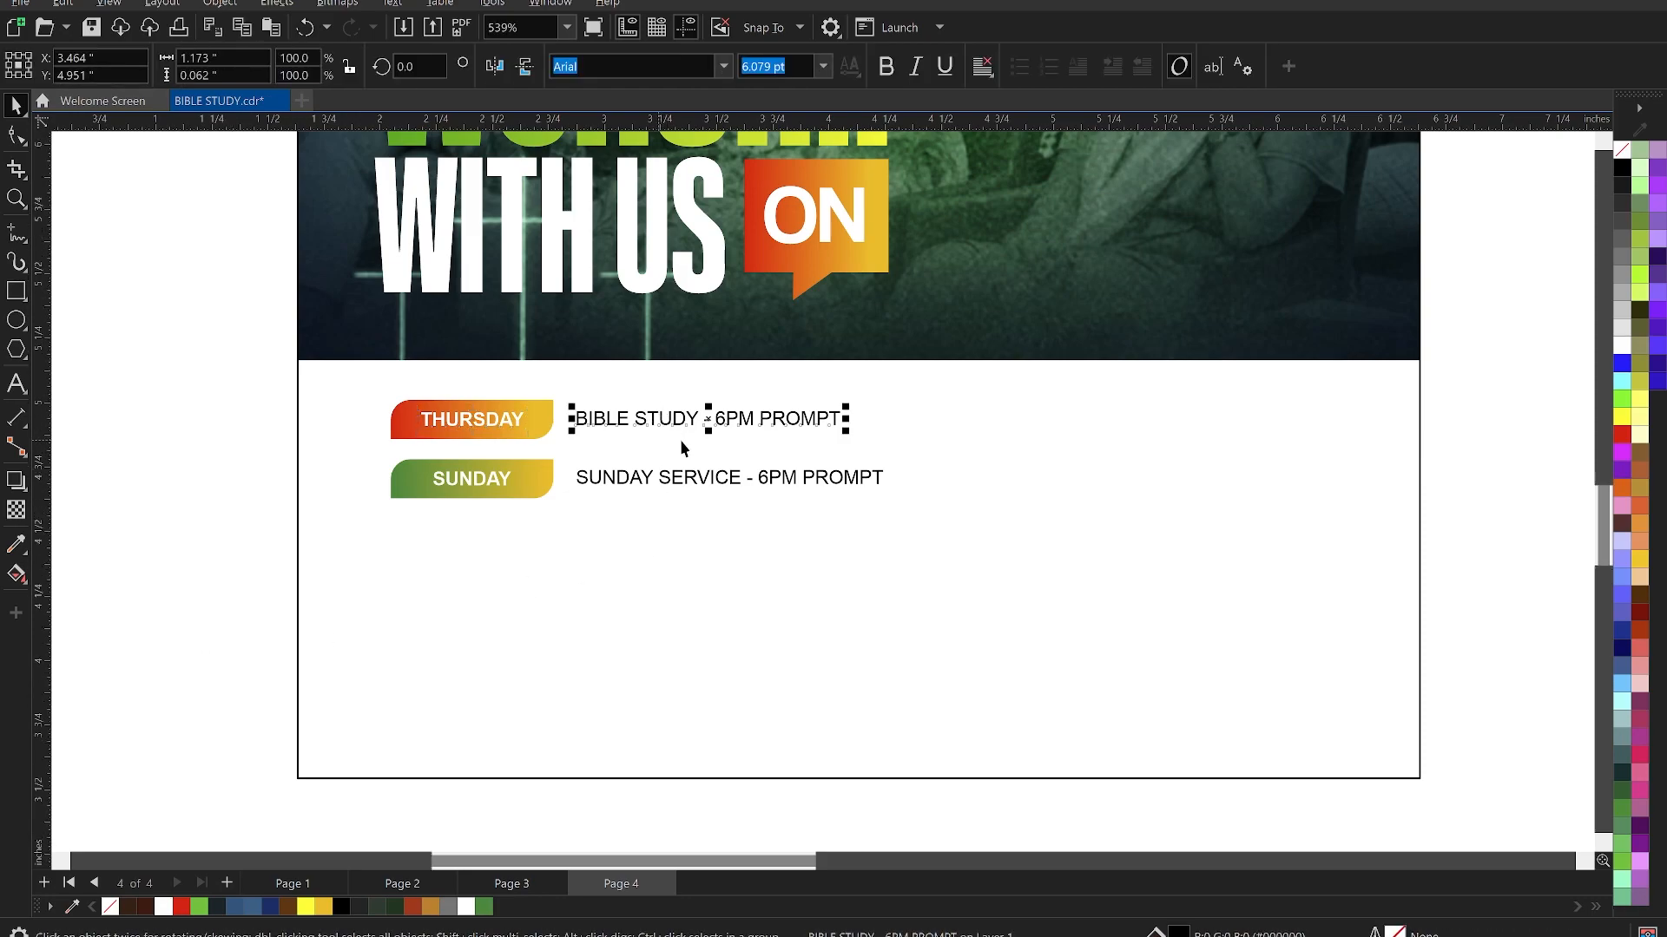
pyautogui.scroll(1, 682, 448)
pyautogui.keyDown('shift'); pyautogui.click(710, 493); pyautogui.keyUp('shift')
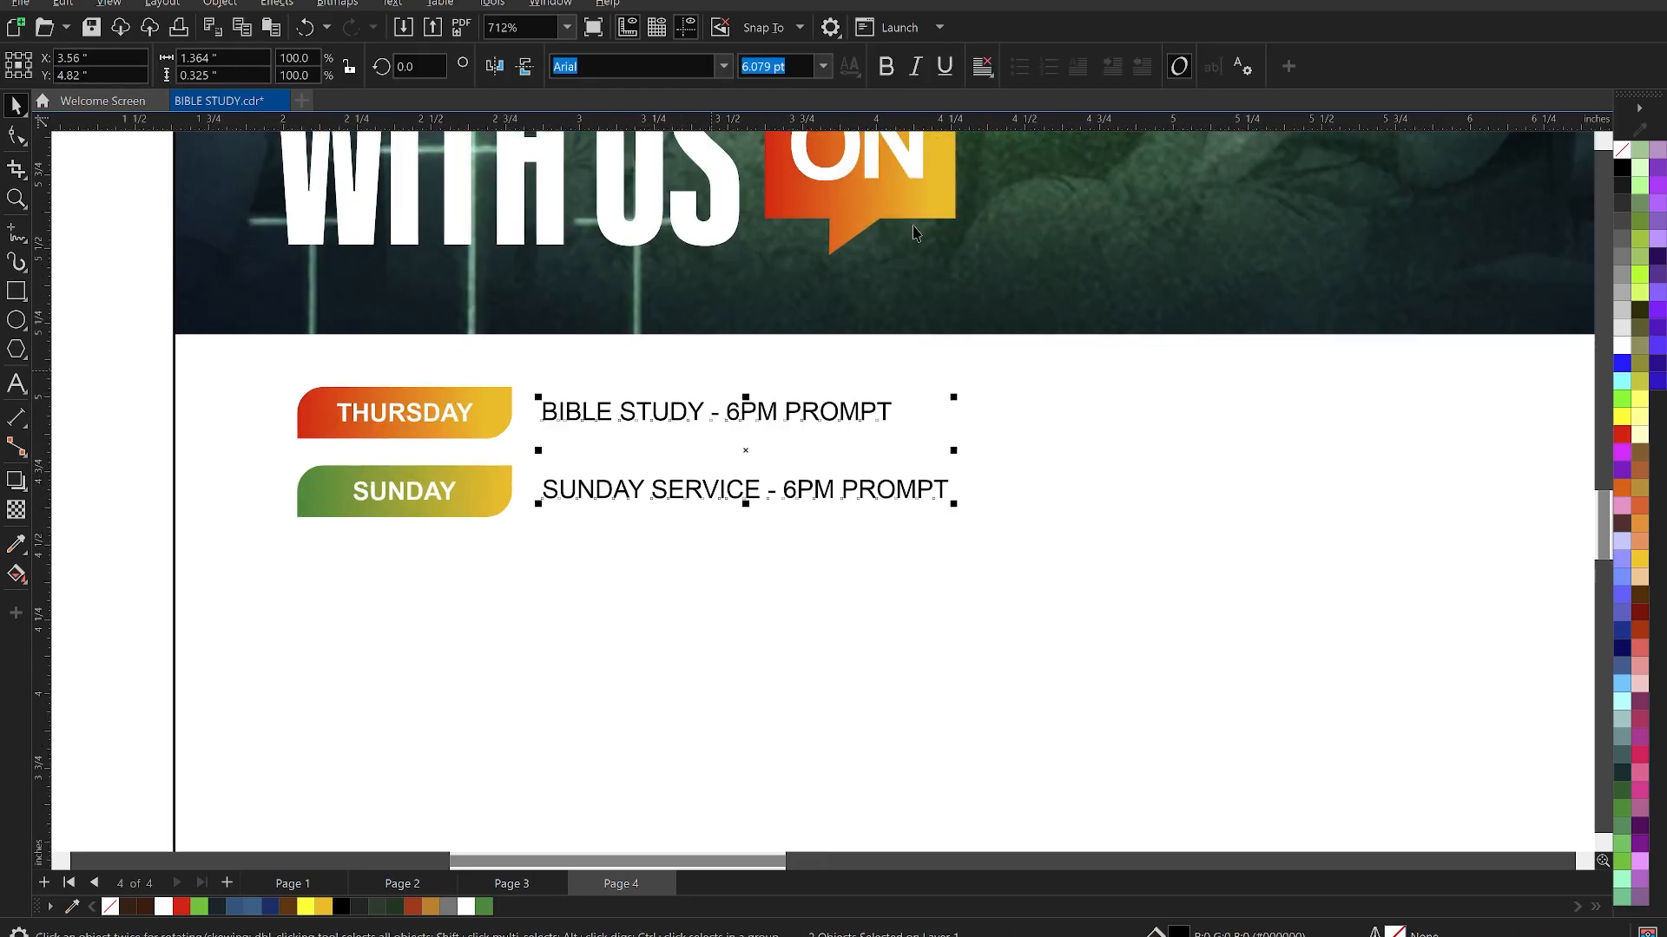
pyautogui.click(884, 65)
pyautogui.click(148, 407)
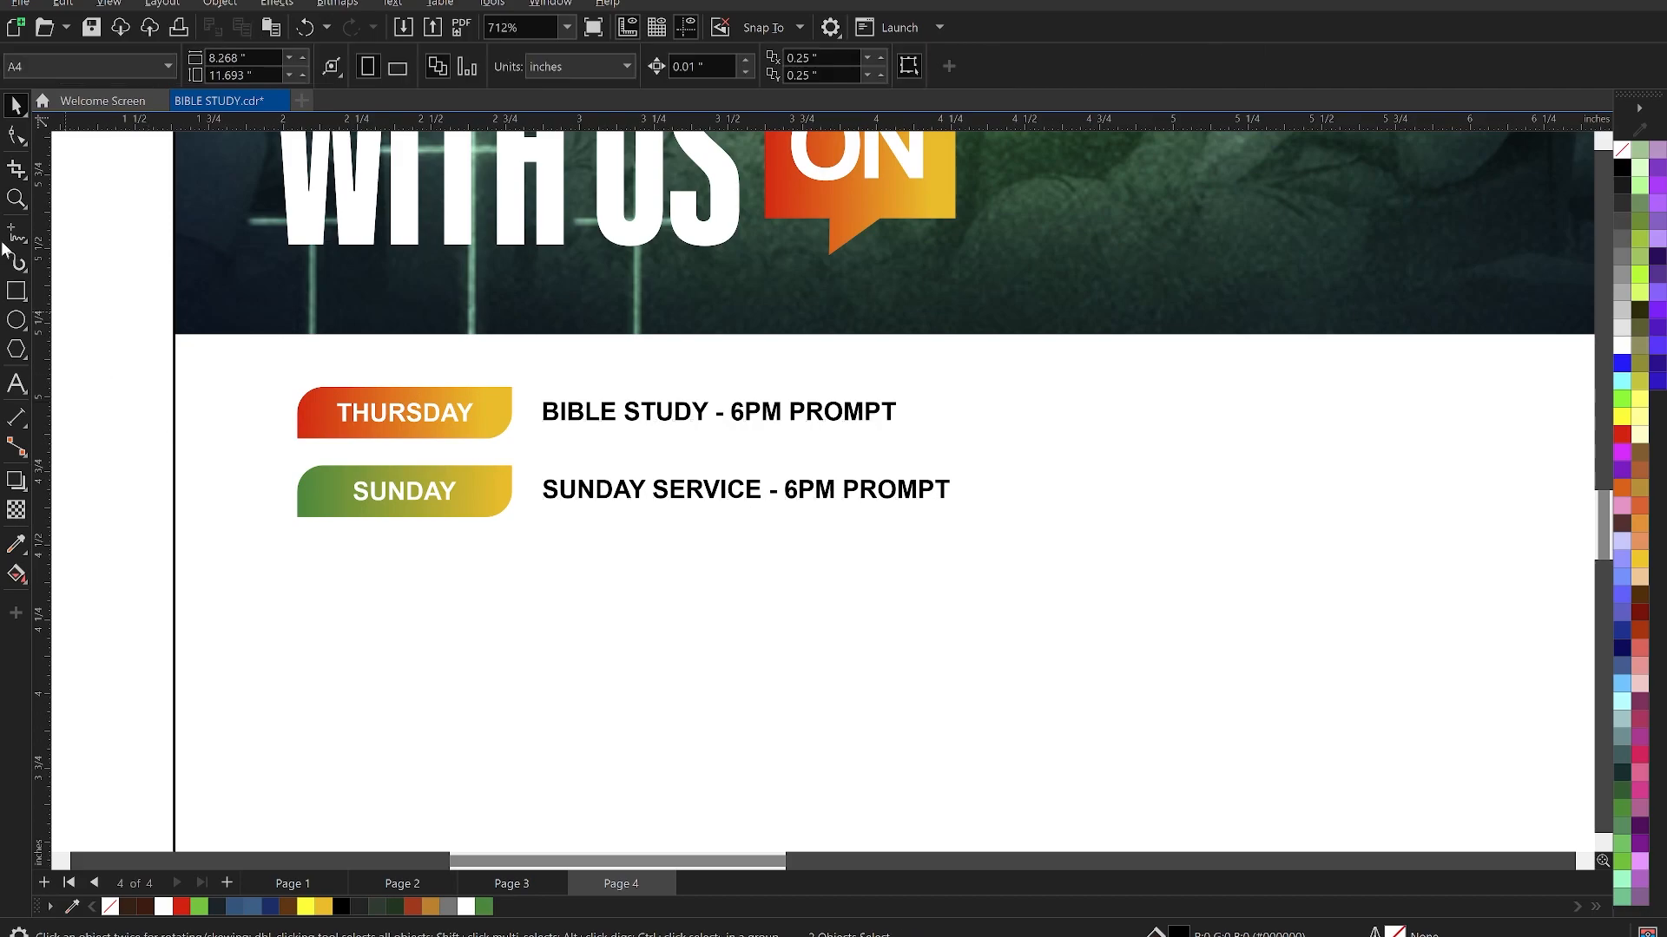
# - Draw a straight horizontal line about 1.28 inches long directly under the BIBLE STUDY text
pyautogui.click(16, 235)
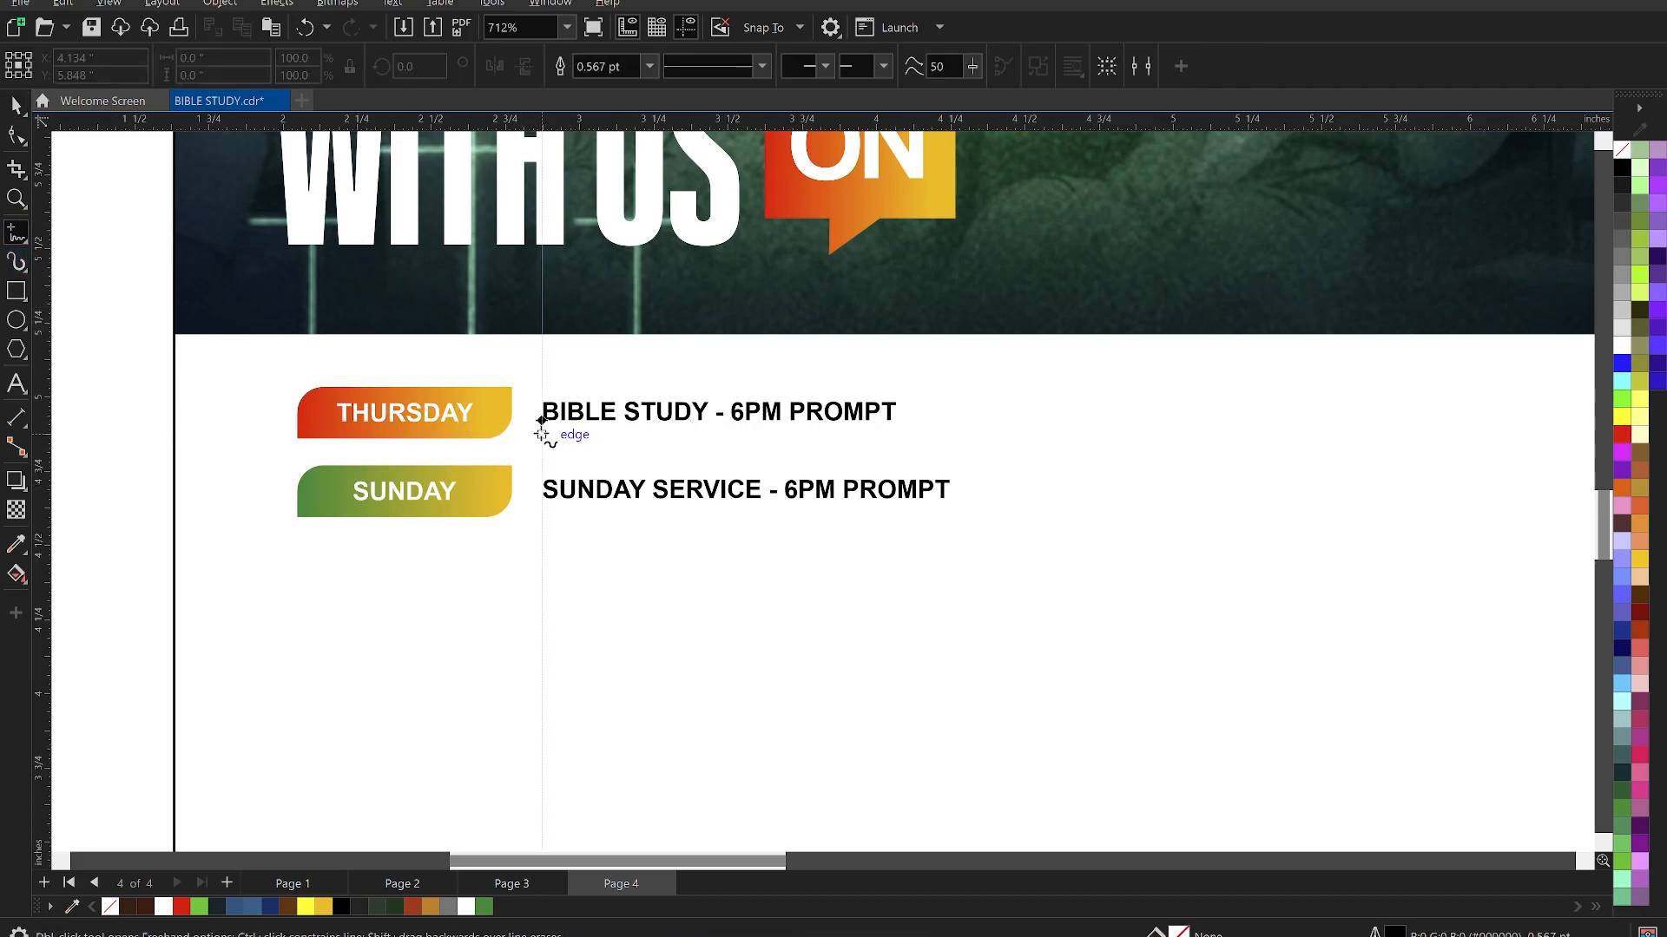
pyautogui.moveTo(544, 432)
pyautogui.mouseDown()
pyautogui.moveTo(799, 431)
pyautogui.moveTo(929, 465)
pyautogui.mouseUp()
pyautogui.press('space')
# - Duplicate the underline below the SUNDAY SERVICE text and left-align it with the first underline
pyautogui.moveTo(826, 435); pyautogui.dragTo(821, 517)
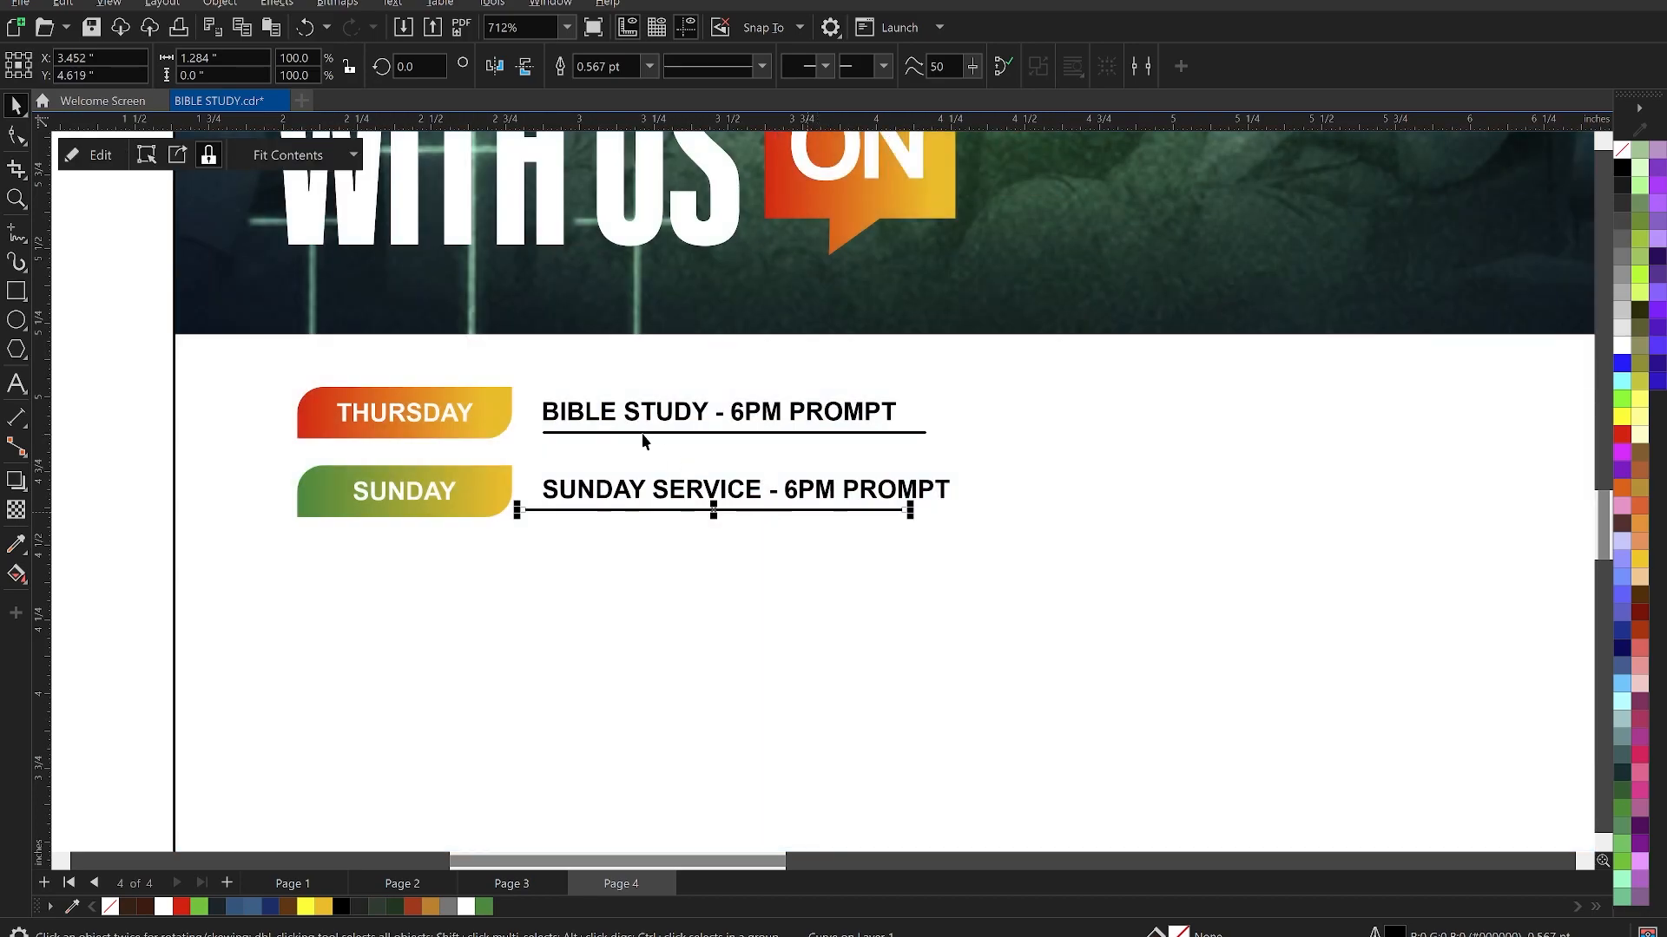
pyautogui.rightClick(825, 345)
pyautogui.click(562, 439)
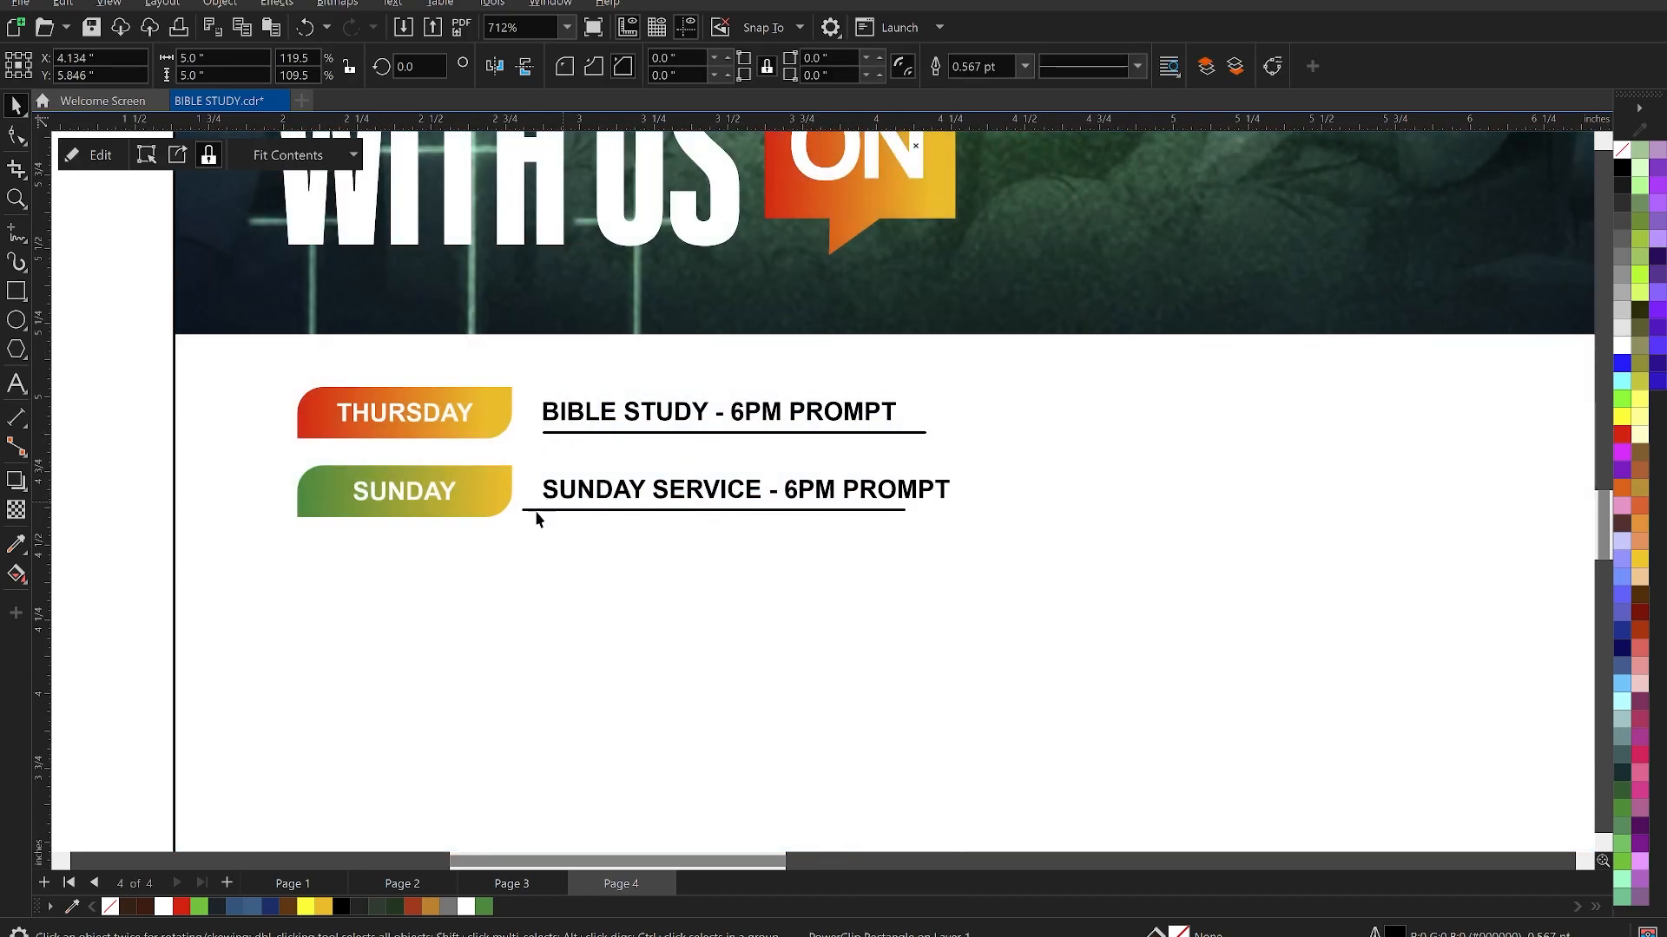
pyautogui.click(533, 513)
pyautogui.keyDown('shift'); pyautogui.click(562, 439); pyautogui.keyUp('shift')
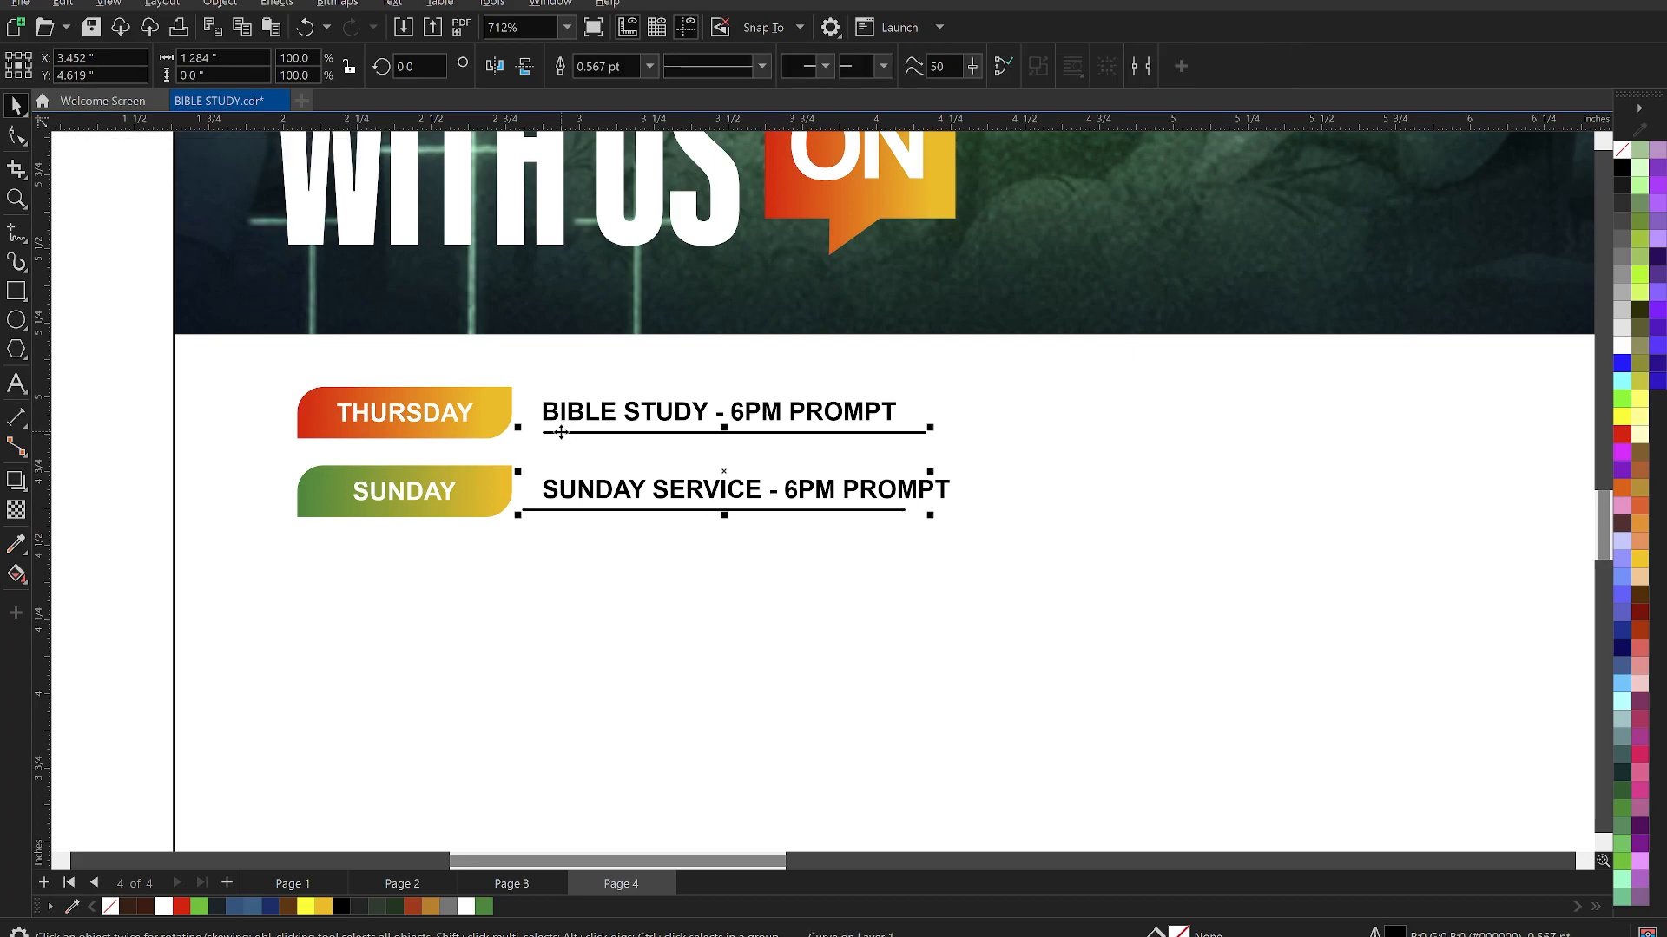
pyautogui.click(127, 497)
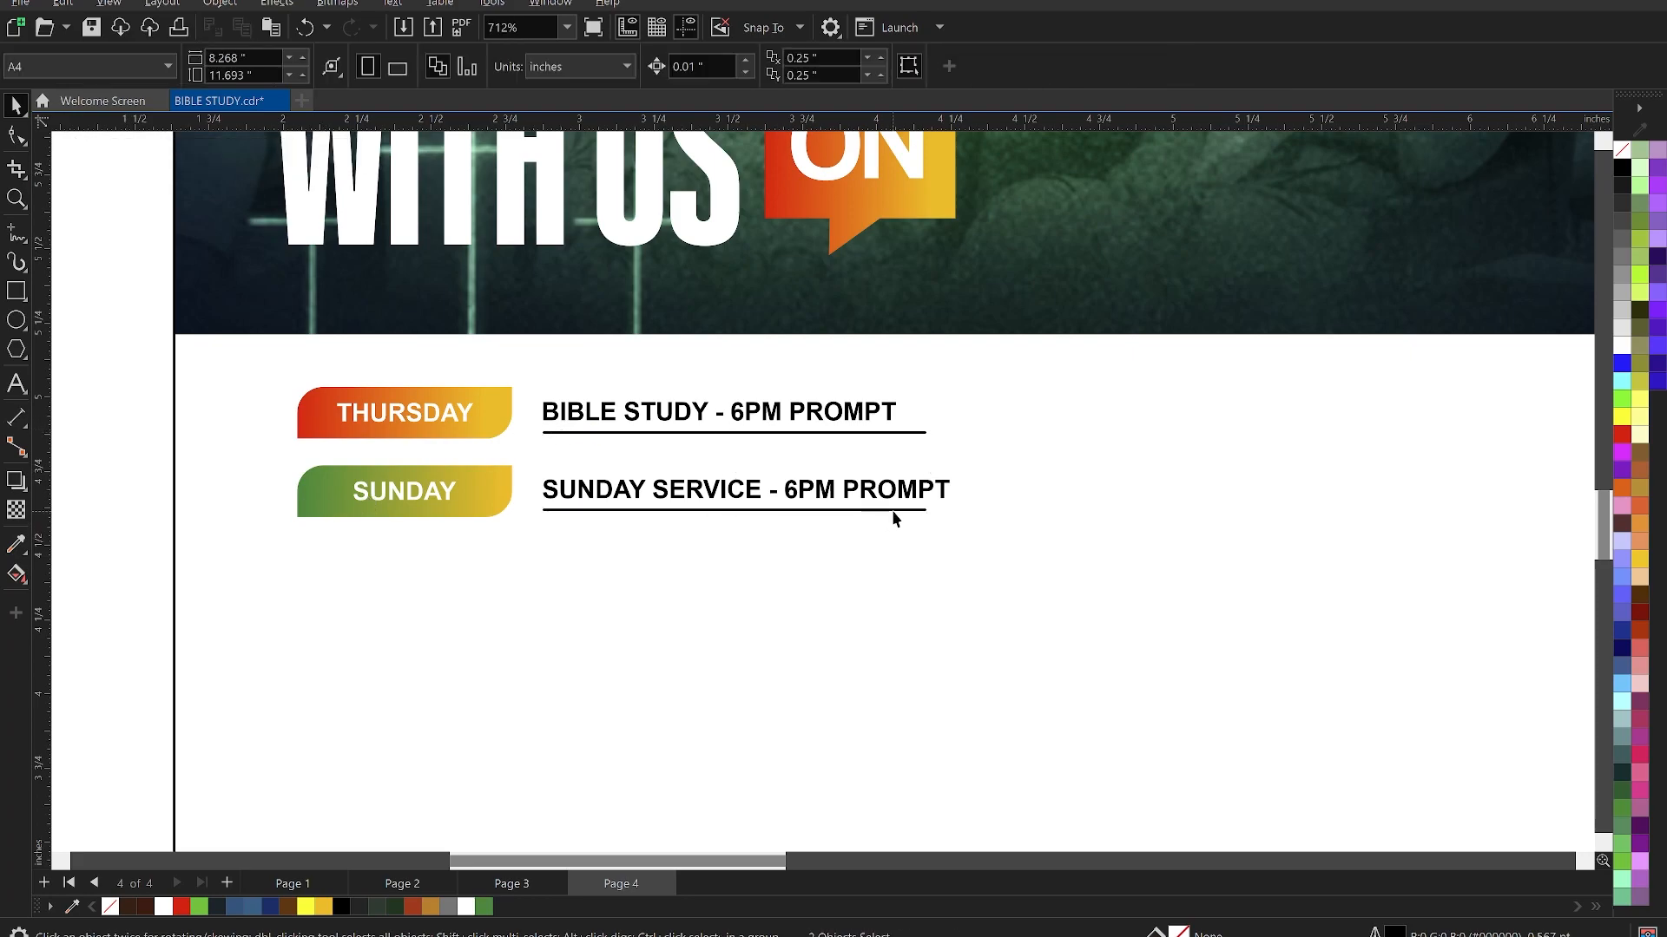
# - Lengthen the underline below SUNDAY SERVICE to about 1.51 inches so it extends past the text
pyautogui.click(908, 513)
pyautogui.moveTo(932, 519); pyautogui.dragTo(998, 528)
pyautogui.scroll(-1, 691, 388)
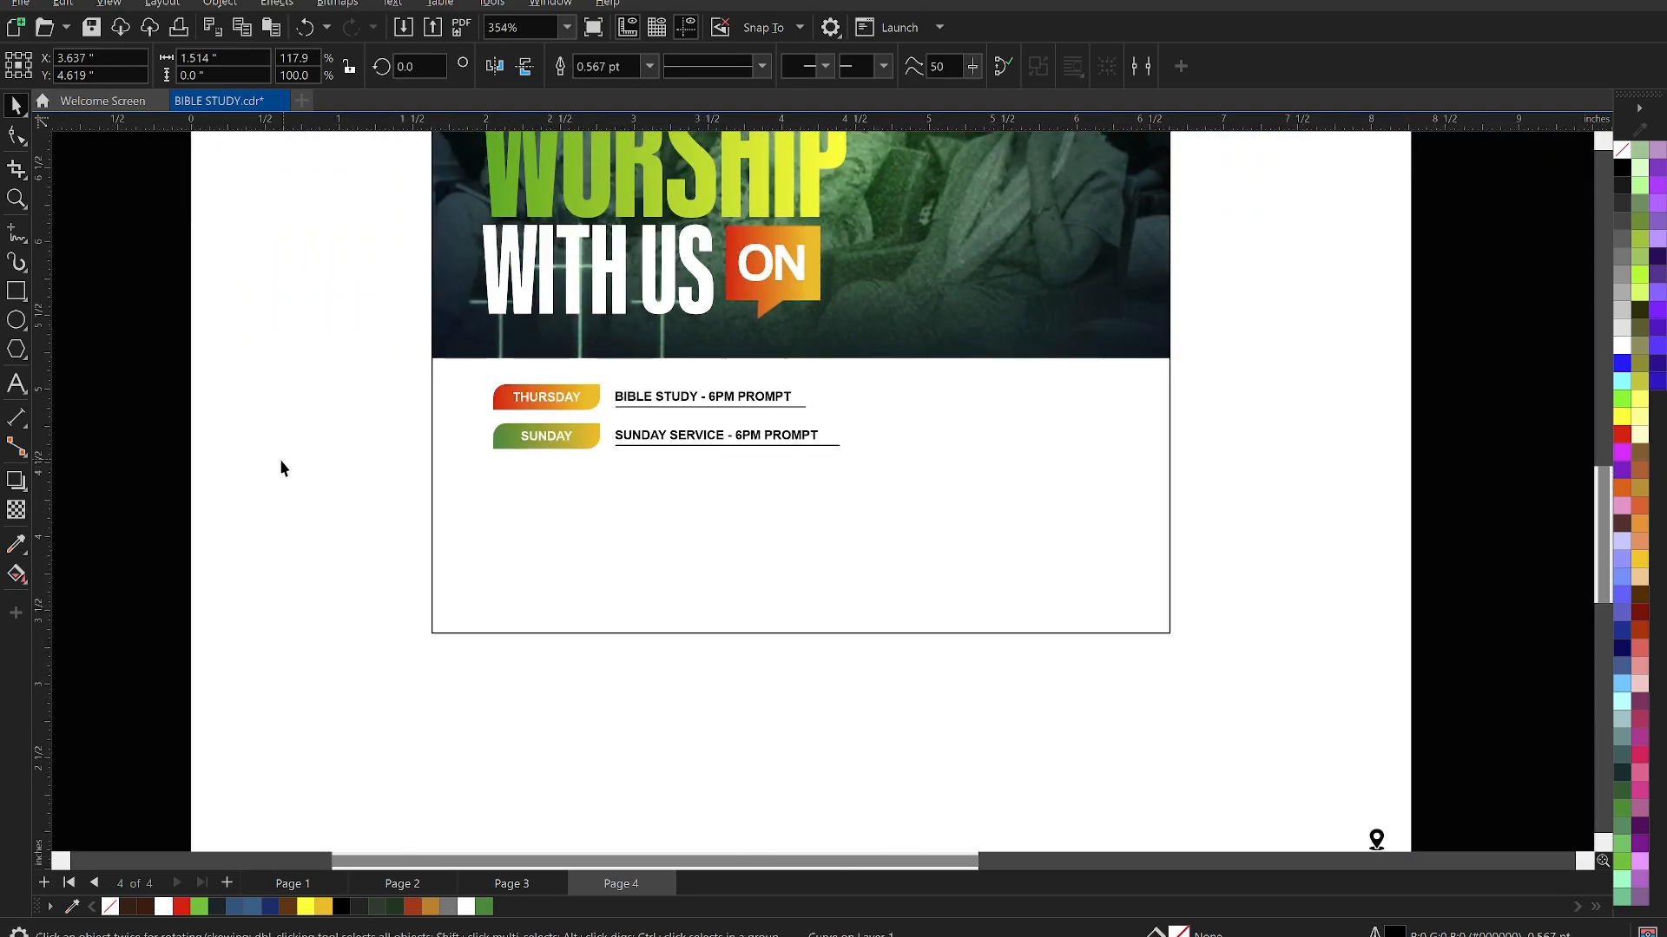
pyautogui.click(283, 460)
# - Move the cut-out photo of the man in the black suit over the flyer's right side, in front of the other objects
pyautogui.scroll(-2, 345, 519)
pyautogui.scroll(-1, 969, 402)
pyautogui.moveTo(1503, 336); pyautogui.dragTo(894, 507)
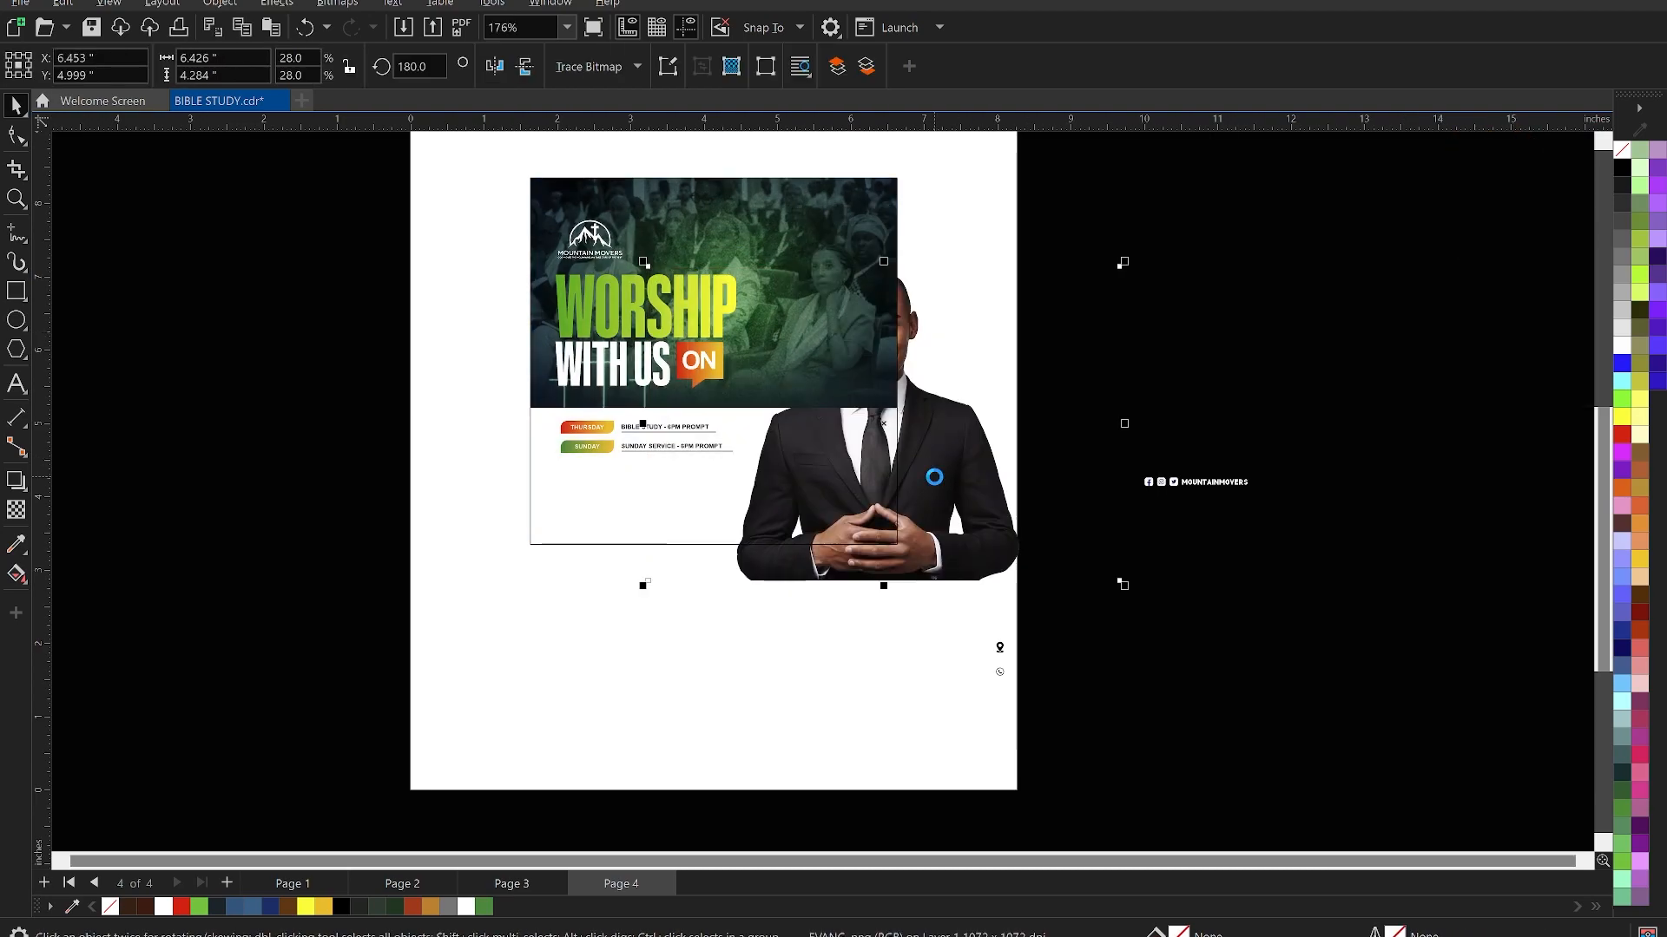
pyautogui.hotkey('ctrl', 'x')
pyautogui.hotkey('ctrl', 'v')
pyautogui.moveTo(945, 468); pyautogui.dragTo(881, 476)
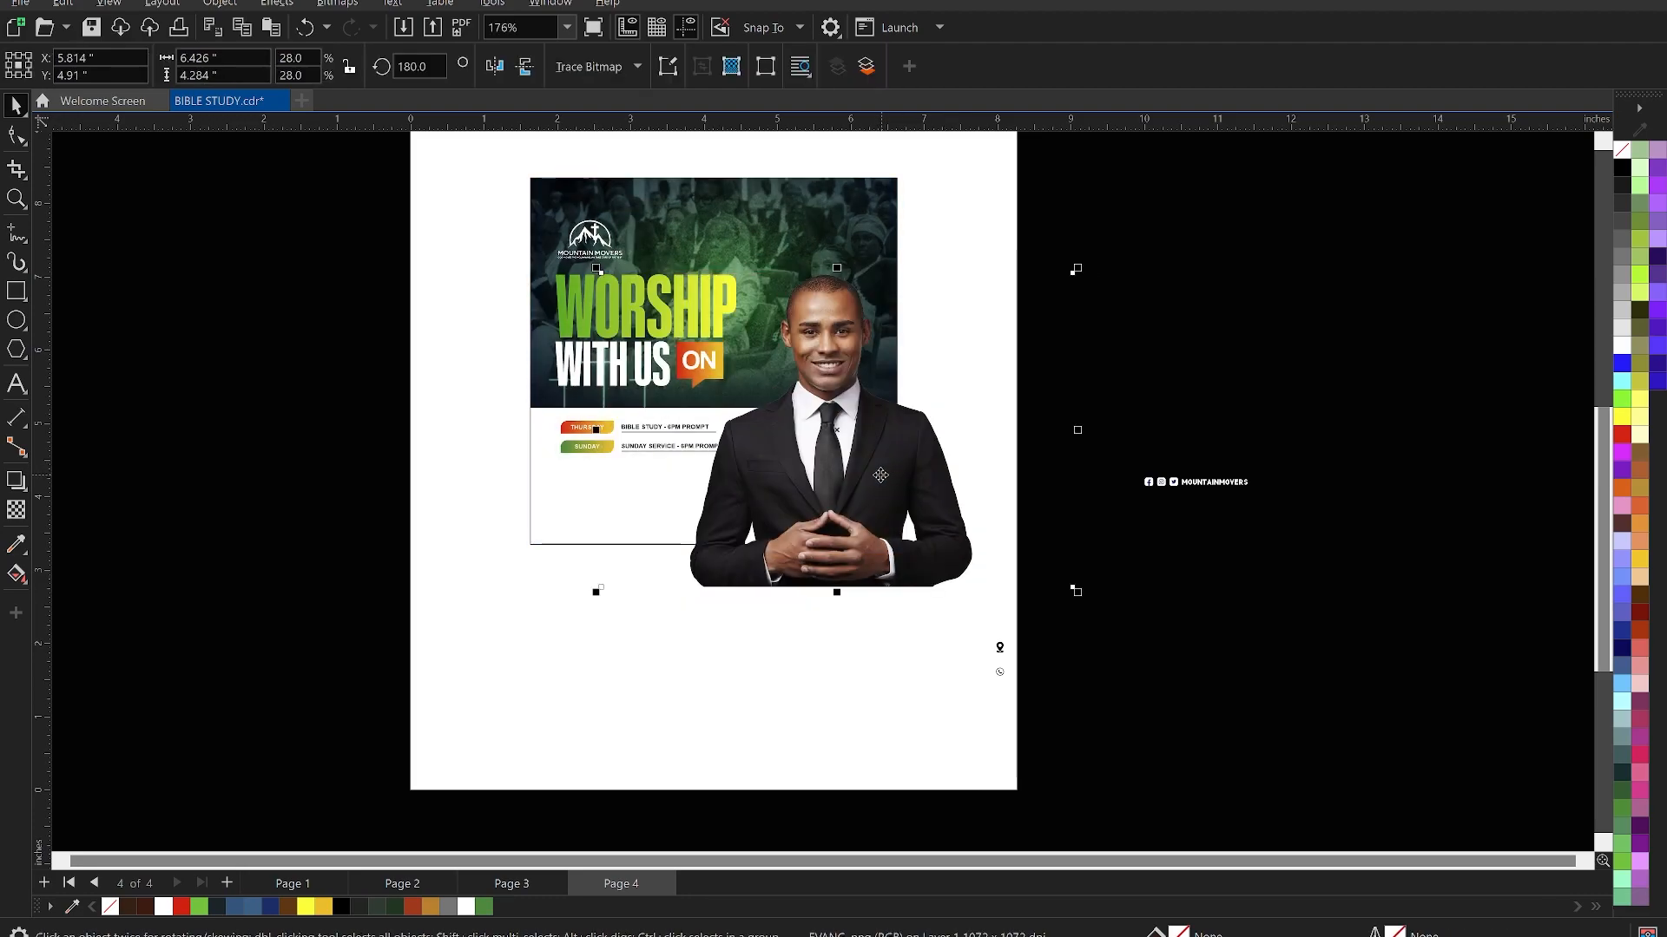
pyautogui.click(483, 425)
# - Scale the whole service schedule down to about 2.04 inches wide so it clears the man's photo
pyautogui.scroll(1, 479, 423)
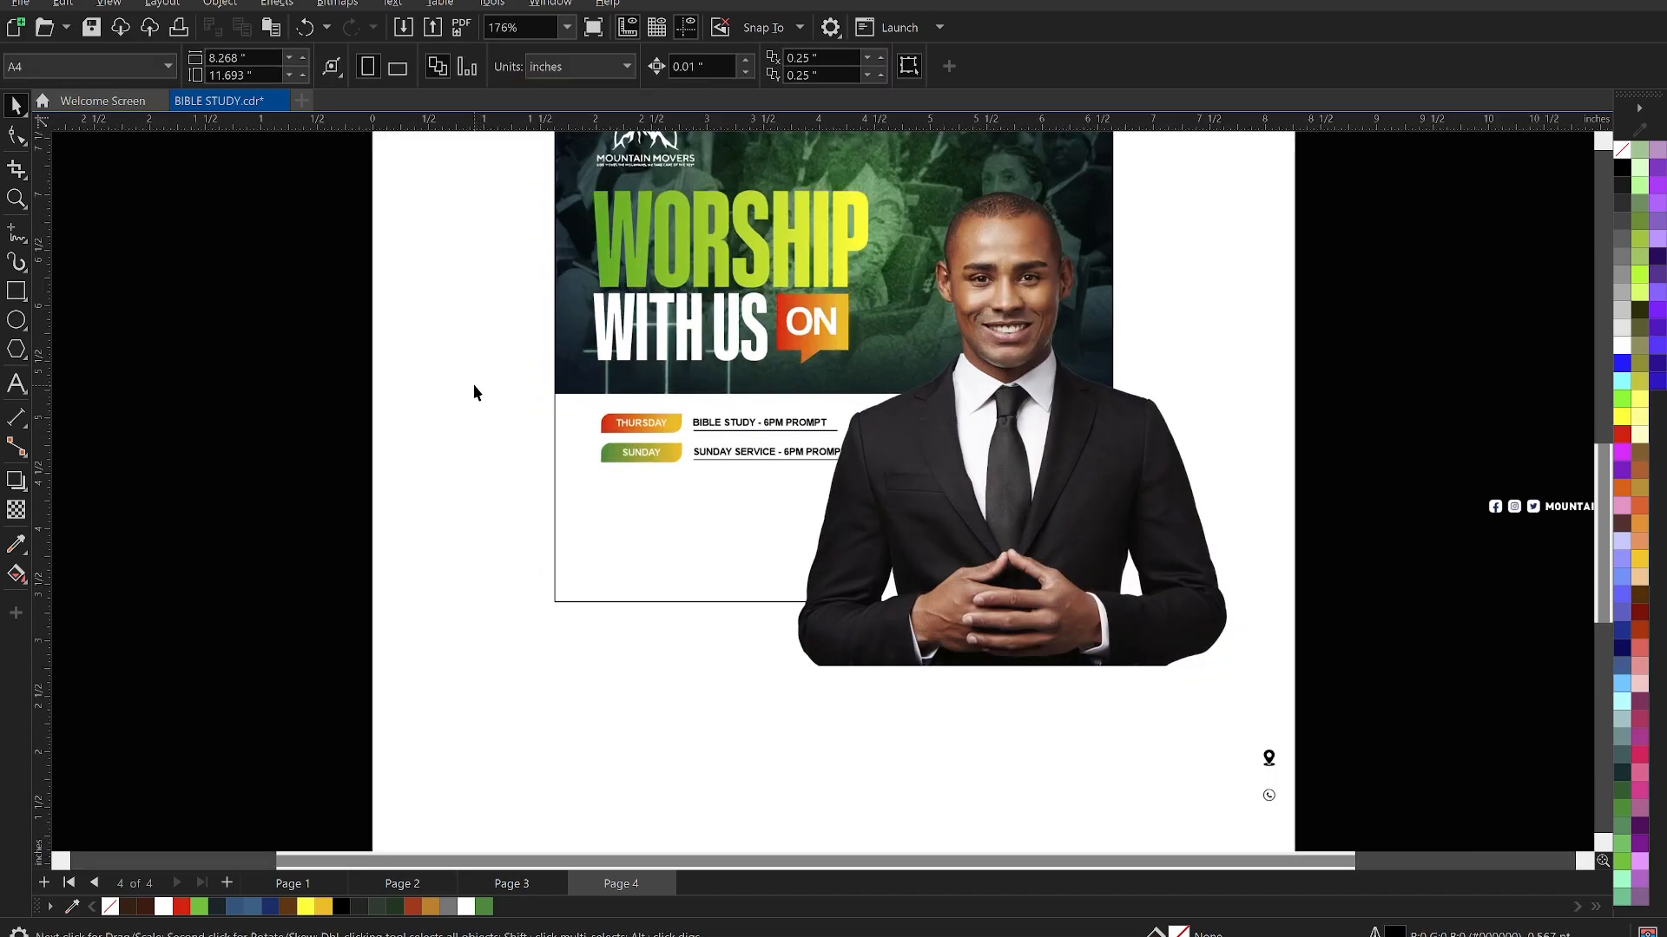
pyautogui.moveTo(445, 370); pyautogui.dragTo(875, 483)
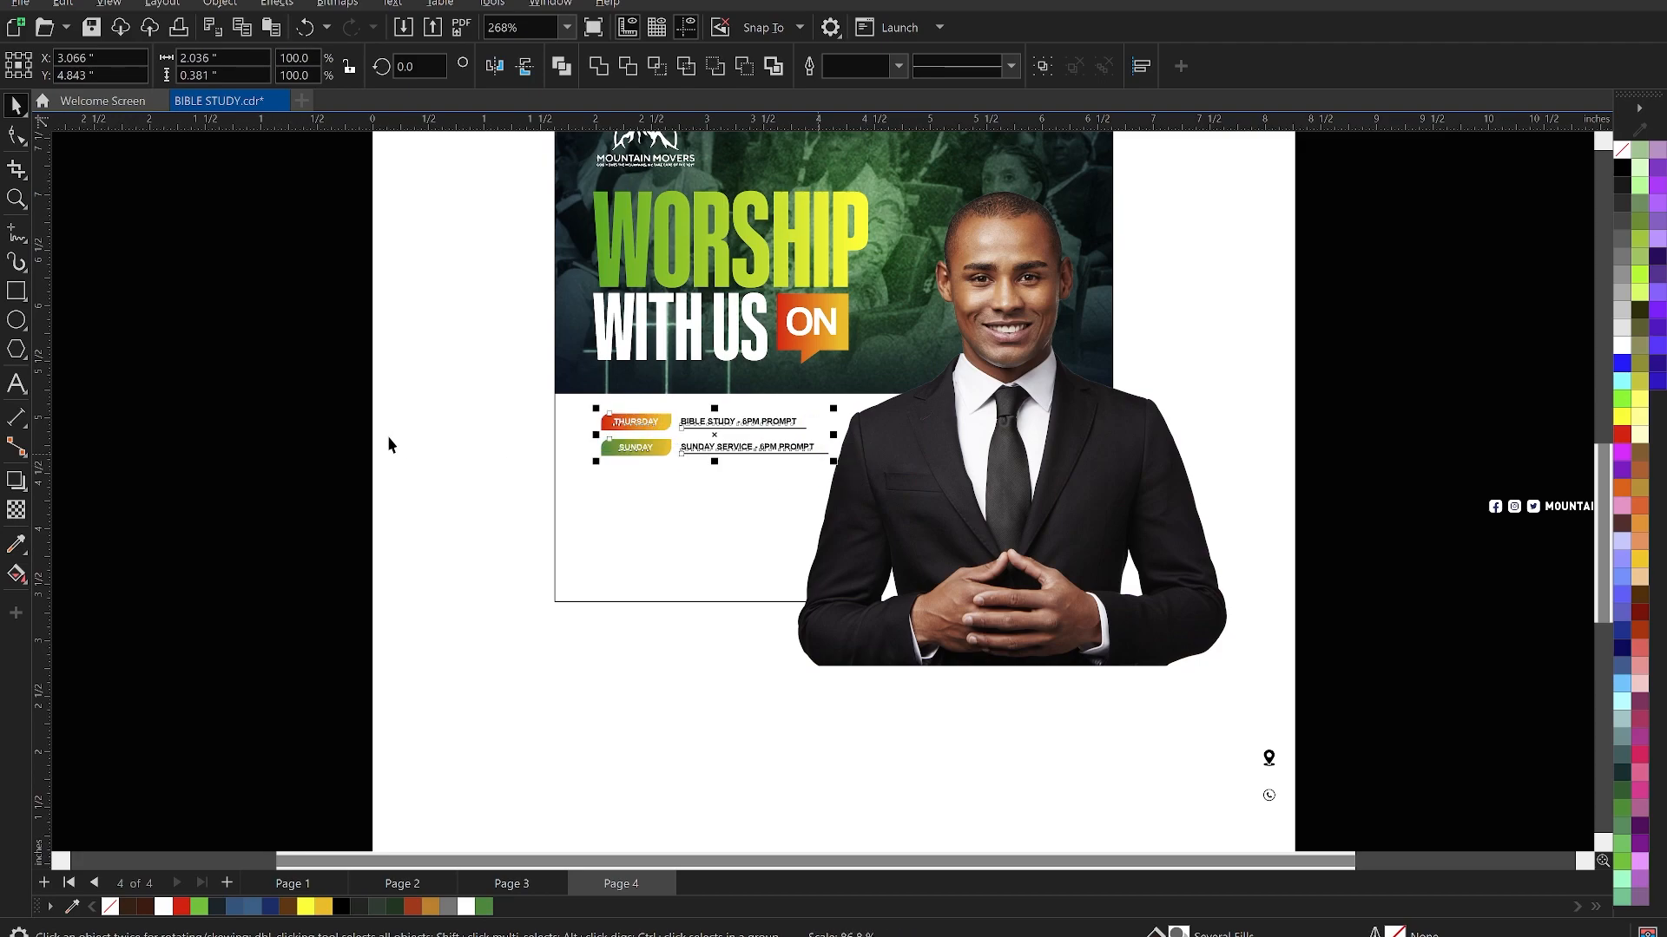
# - PowerClip the cut-out photo of the man inside the square flyer frame so its overhang is cropped
pyautogui.press('Escape')
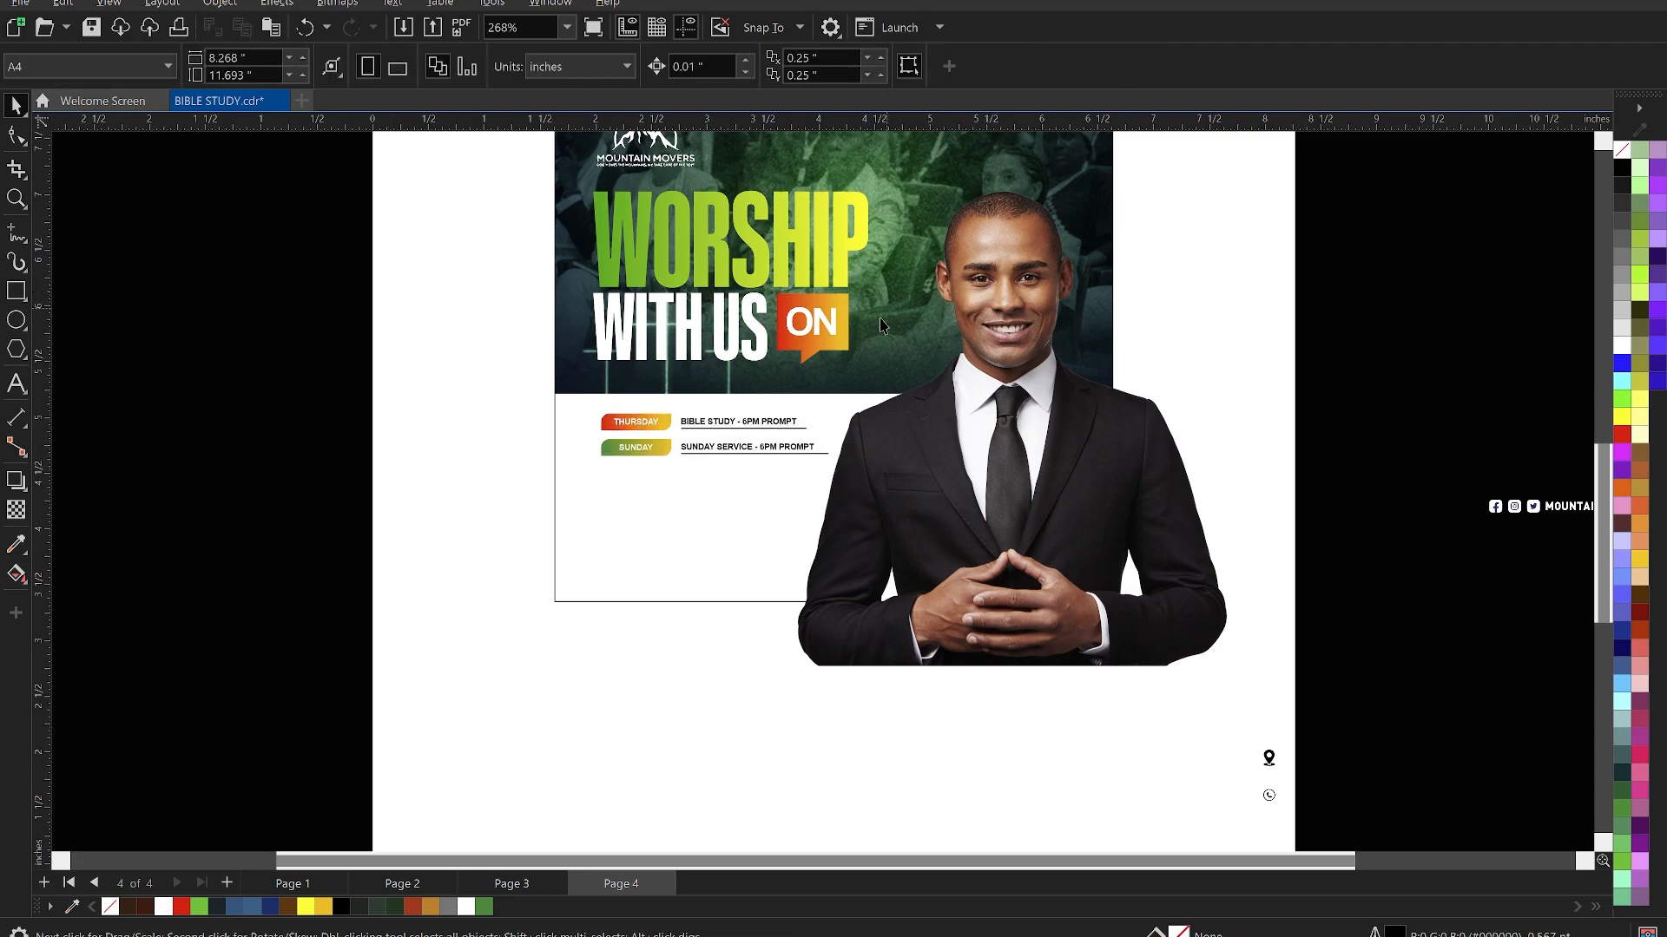
pyautogui.scroll(-2, 895, 309)
pyautogui.click(910, 261)
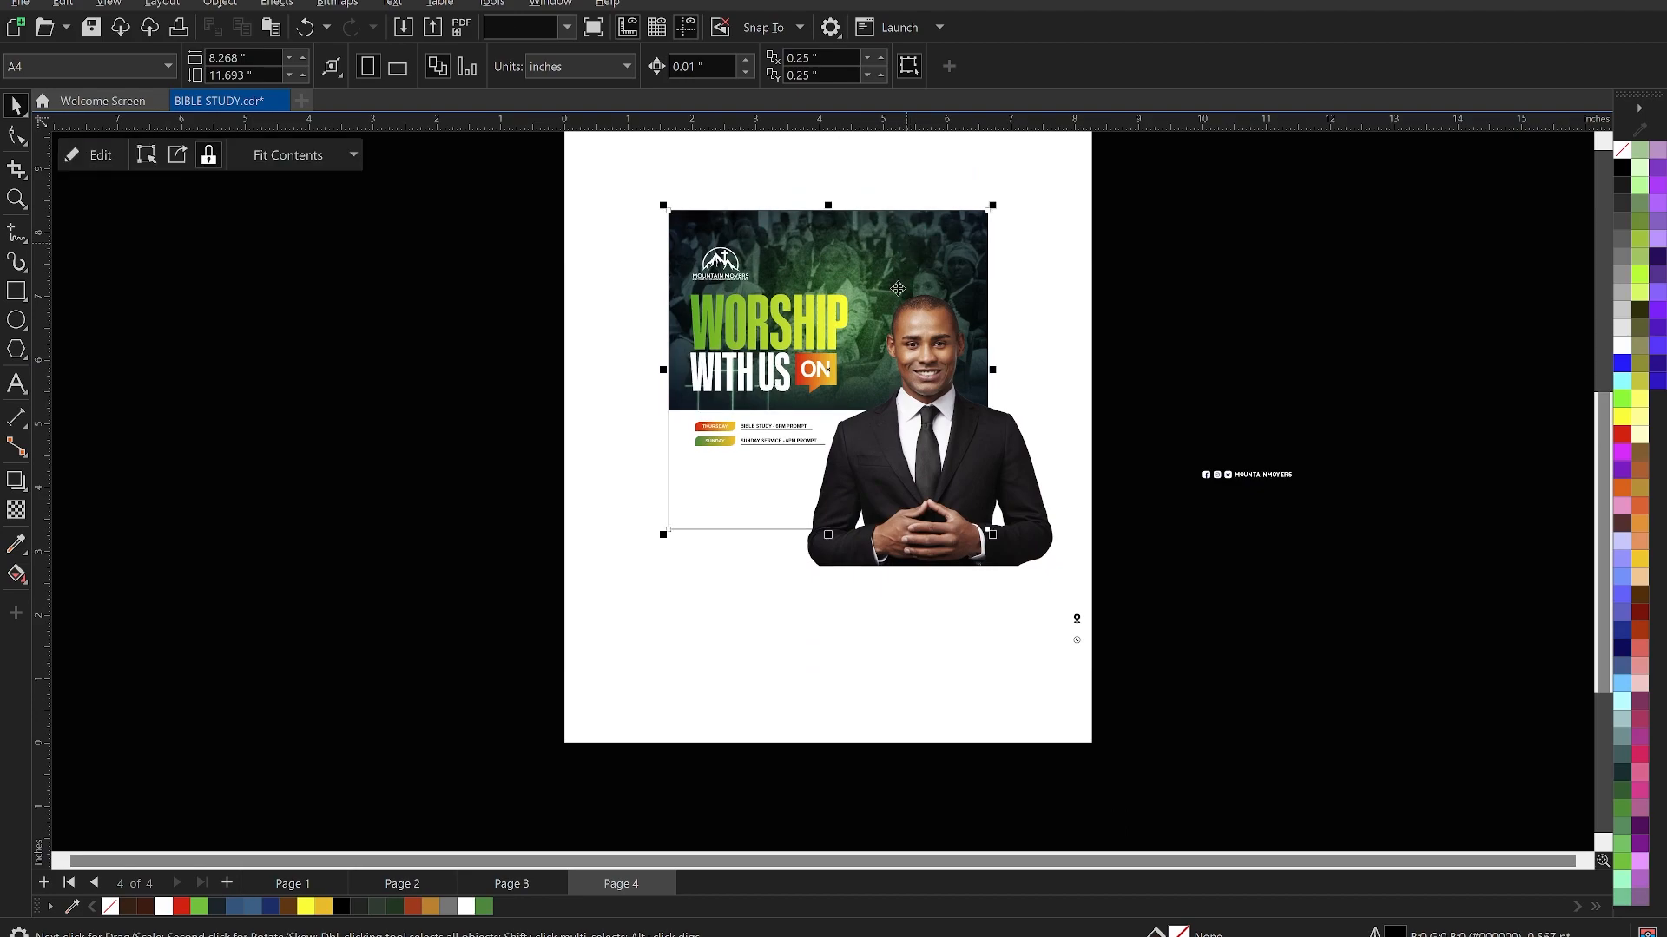
pyautogui.click(952, 496)
pyautogui.rightClick(952, 496)
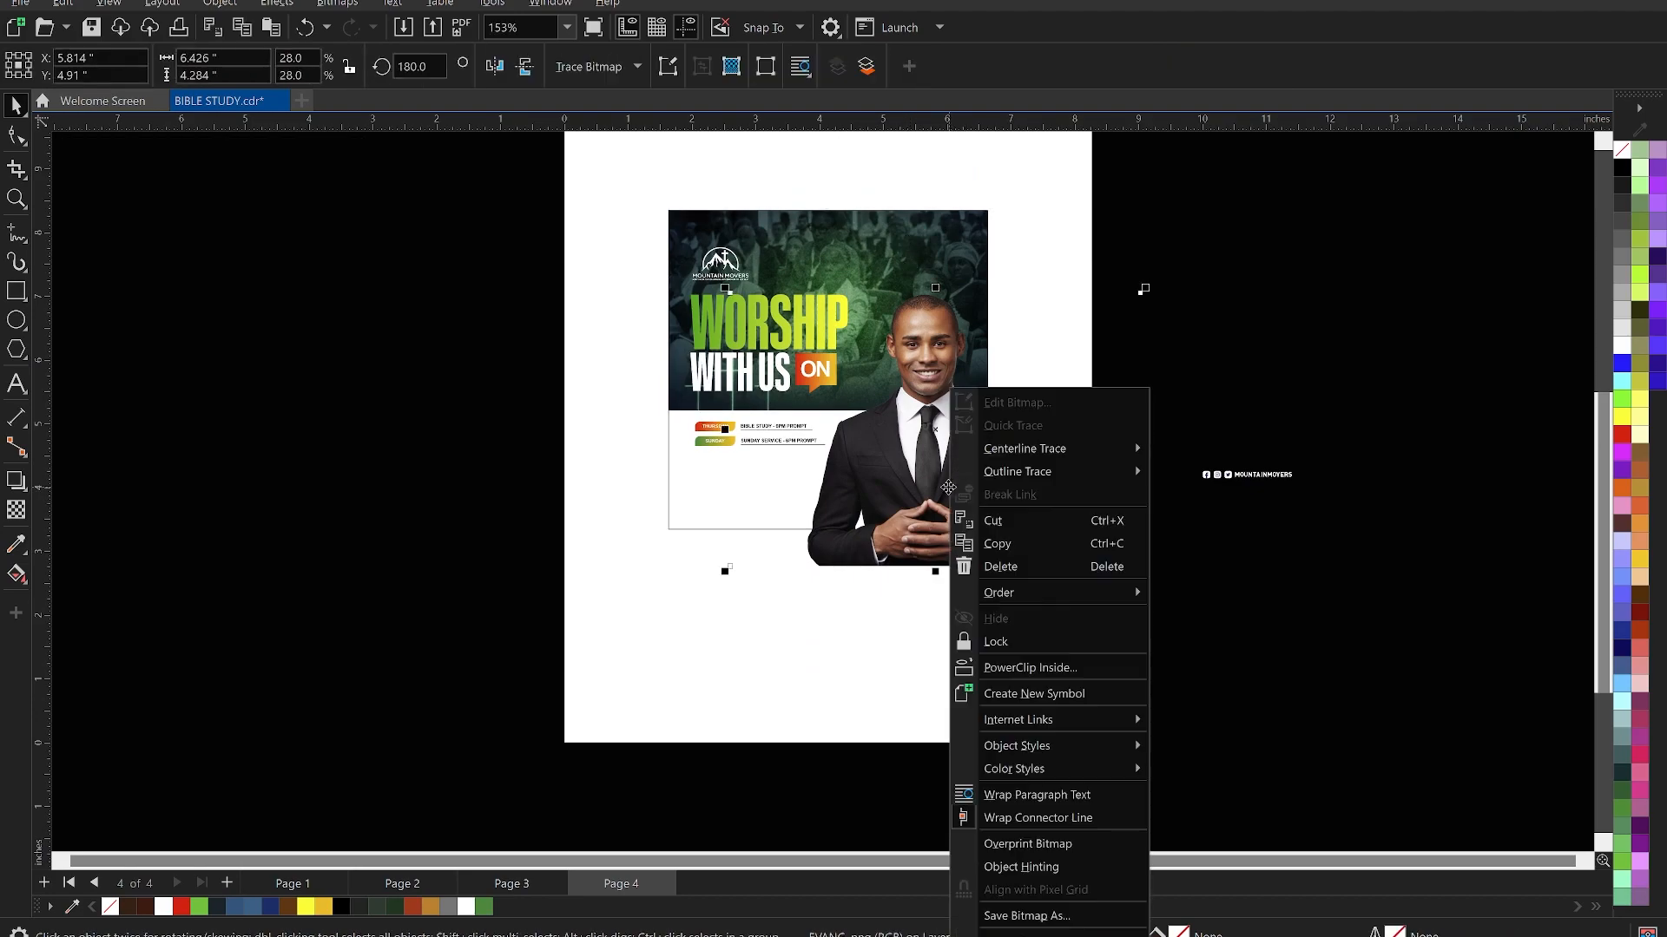
pyautogui.click(1029, 668)
pyautogui.click(831, 247)
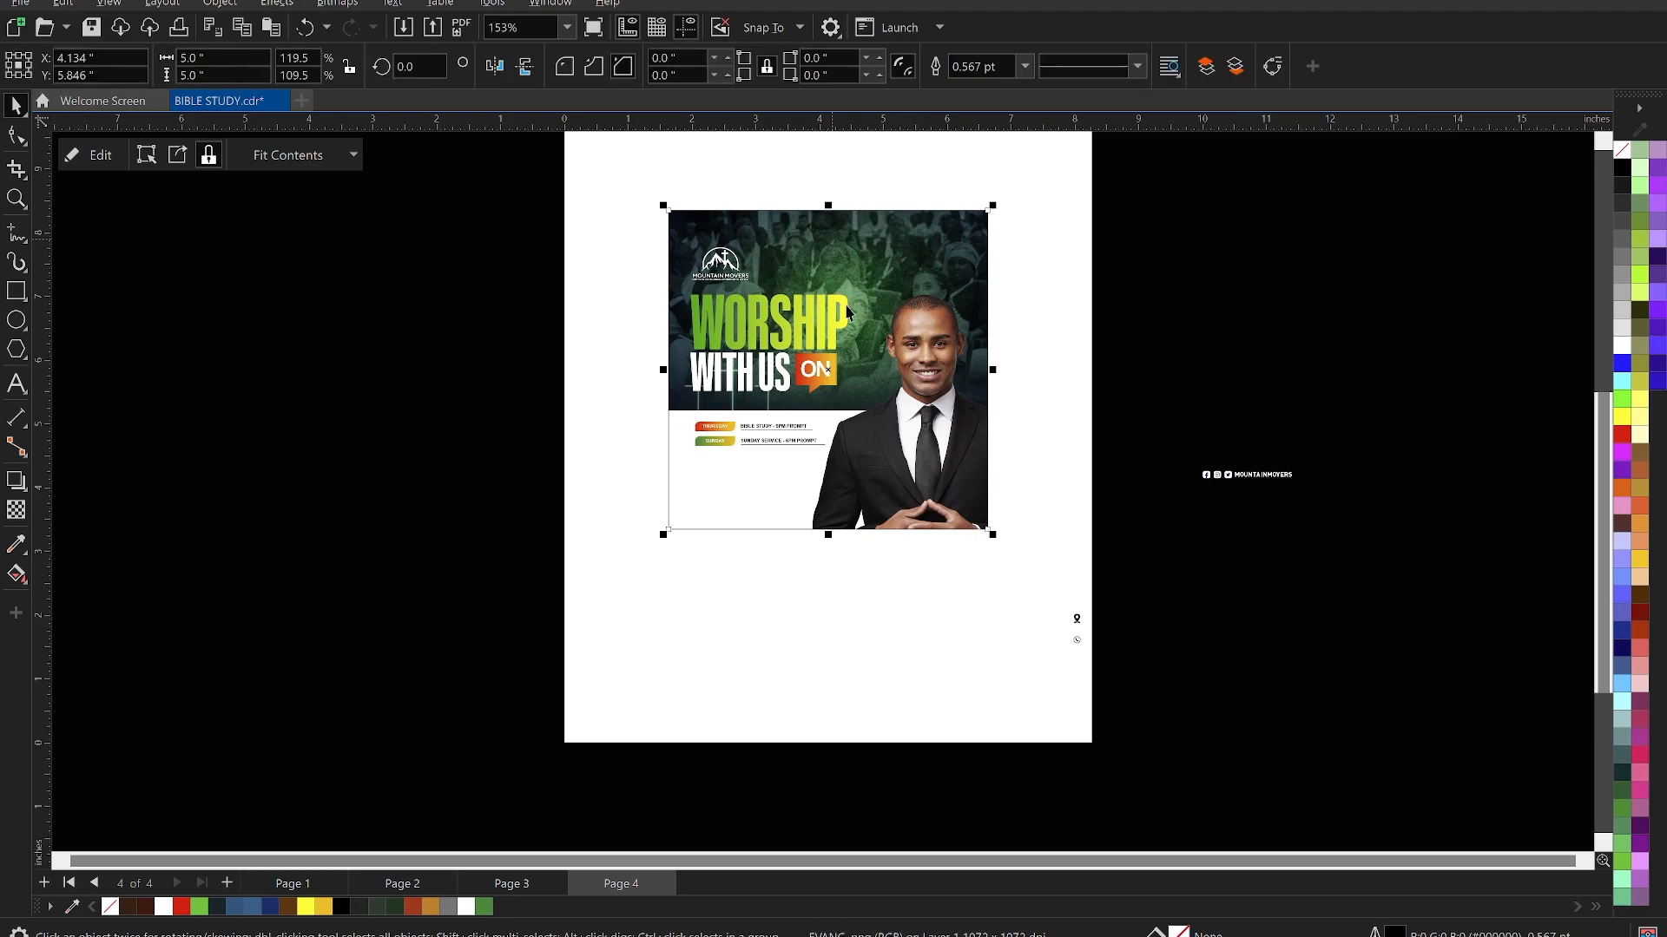
# - Draw a rectangle about 5.19 by 0.37 inches across the flyer's bottom edge, slightly wider than the frame
pyautogui.scroll(2, 766, 326)
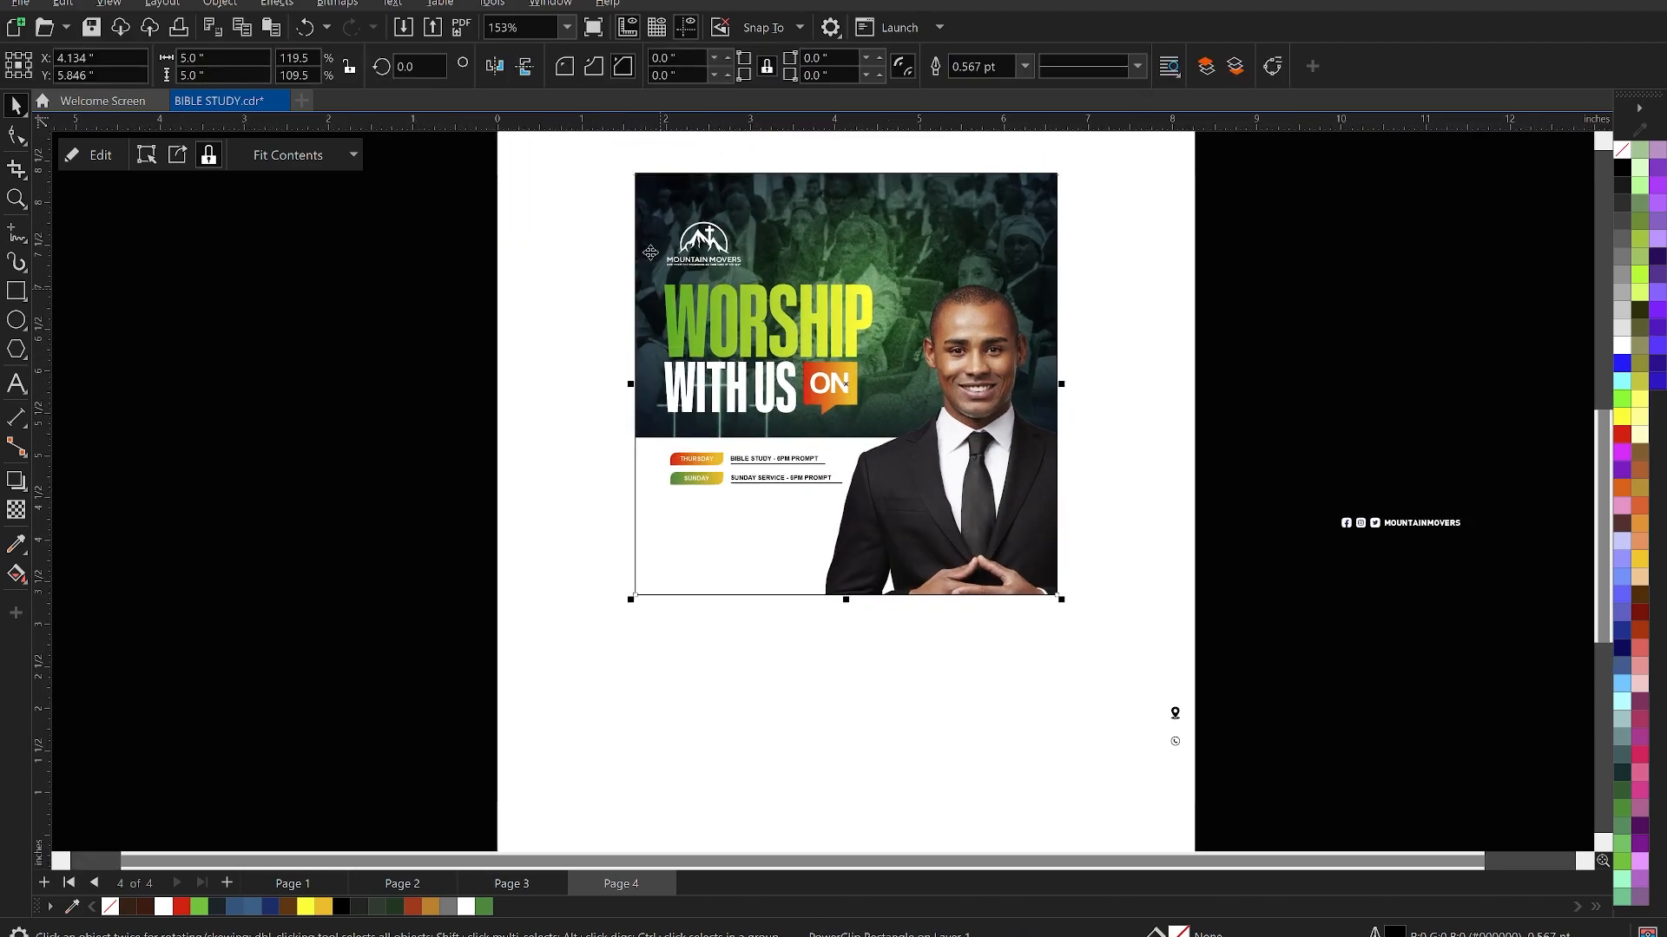
pyautogui.press('z')
pyautogui.moveTo(614, 157); pyautogui.dragTo(1126, 603)
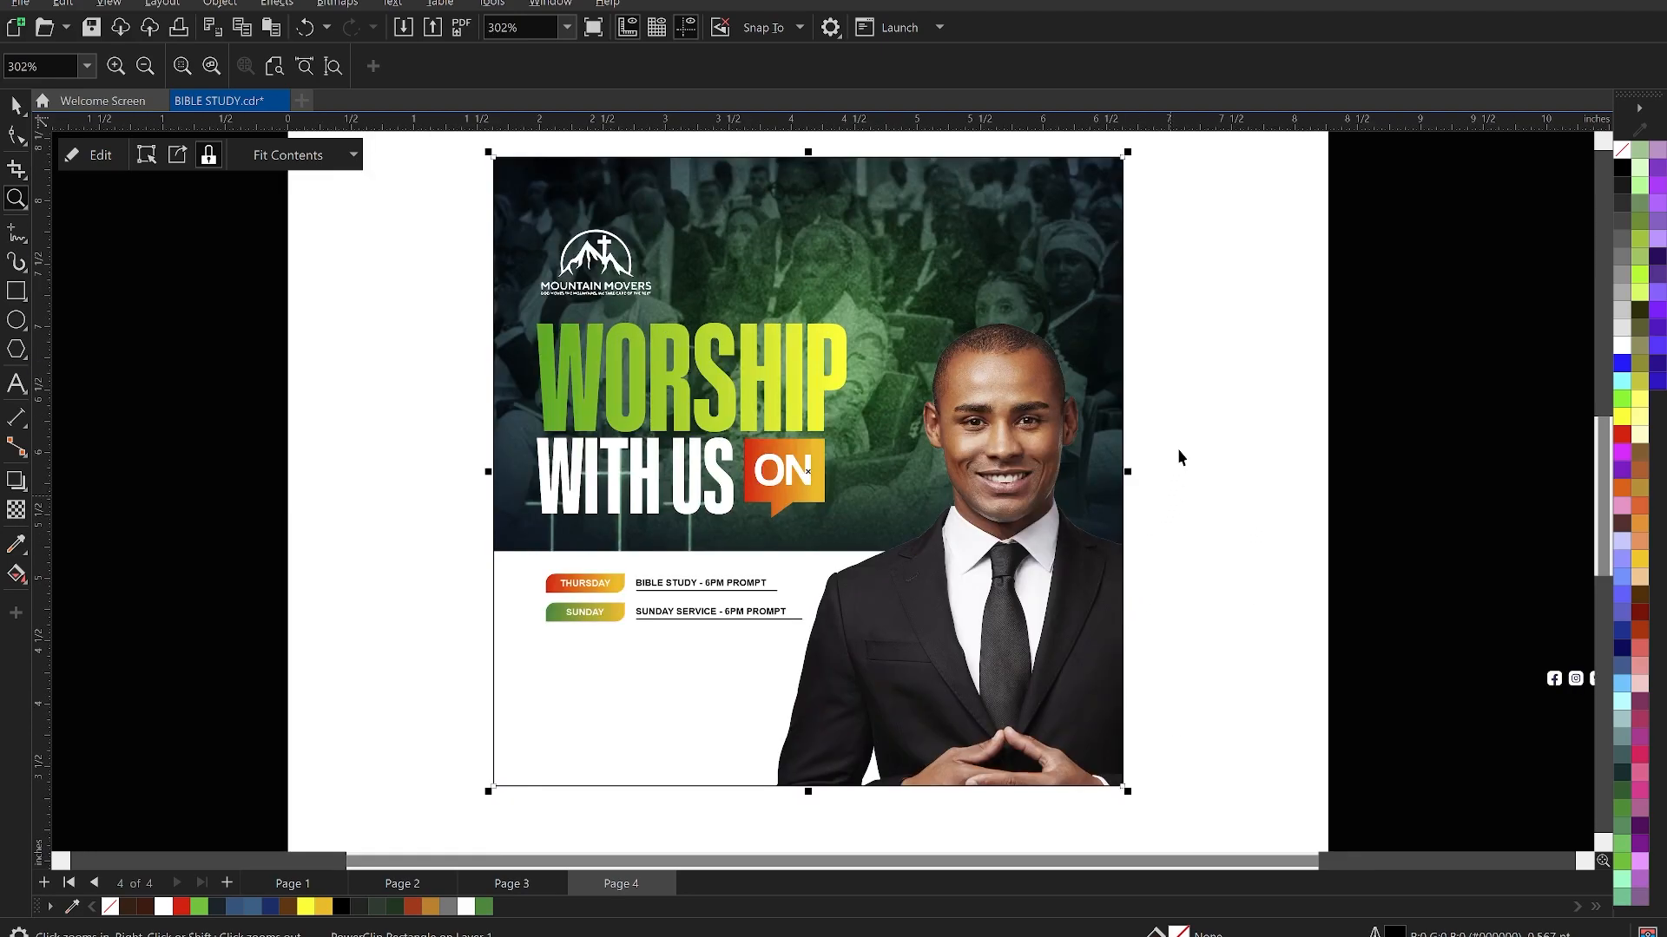
pyautogui.press('space')
pyautogui.click(1178, 448)
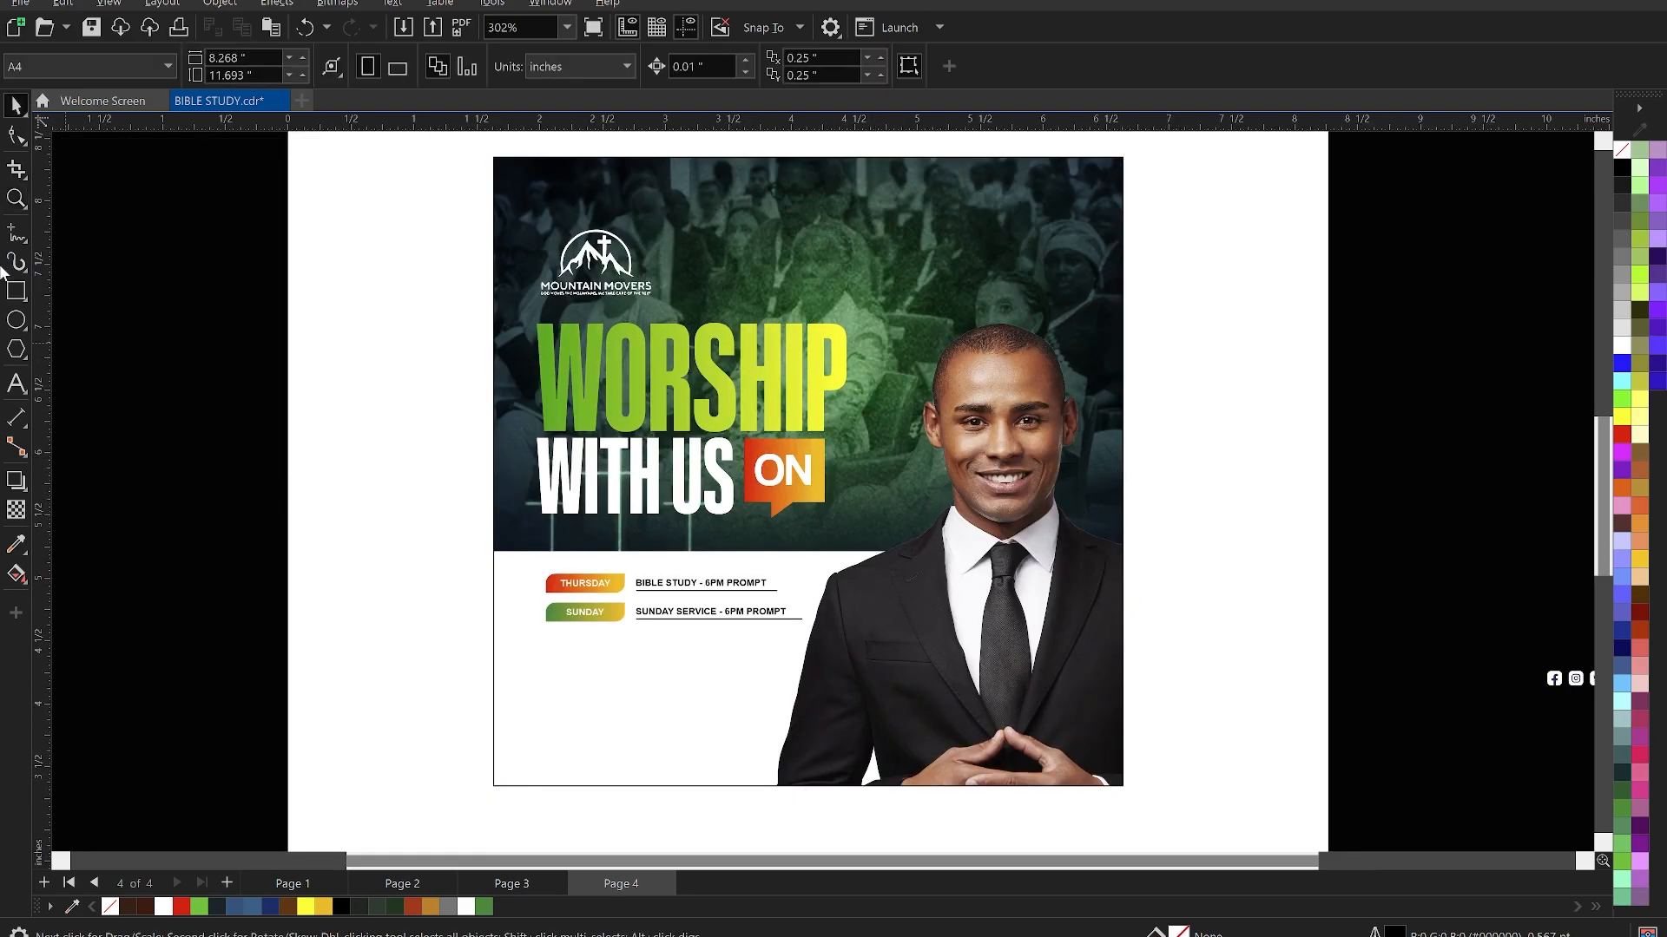
pyautogui.click(15, 291)
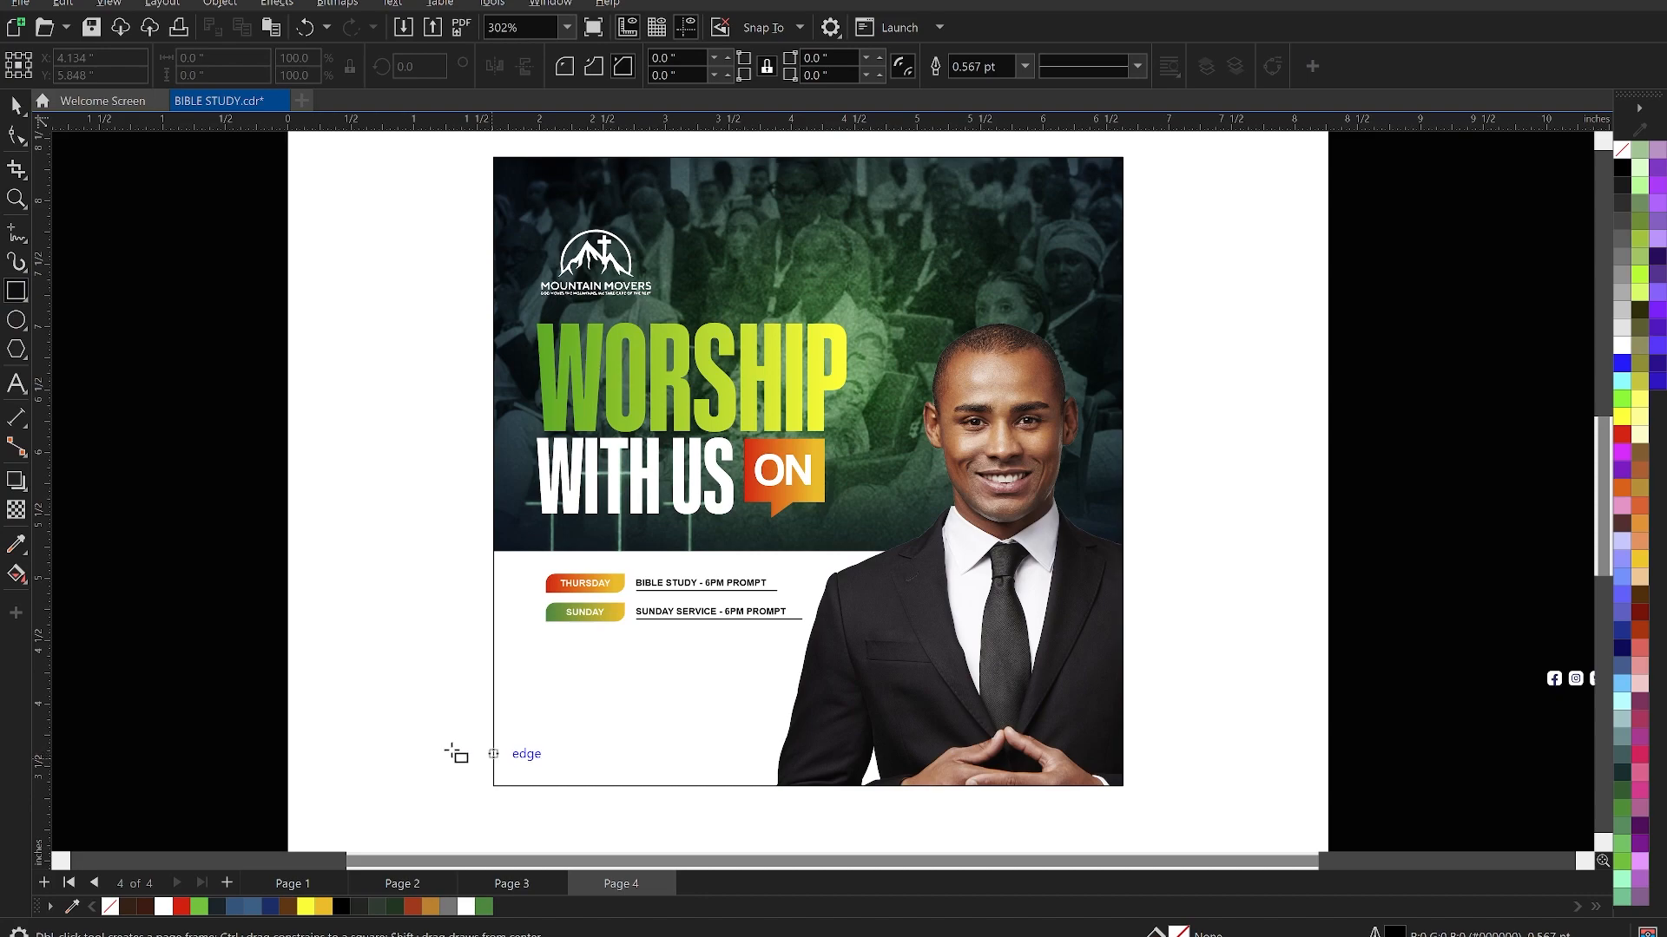
pyautogui.moveTo(484, 747); pyautogui.dragTo(1140, 796)
pyautogui.press('space')
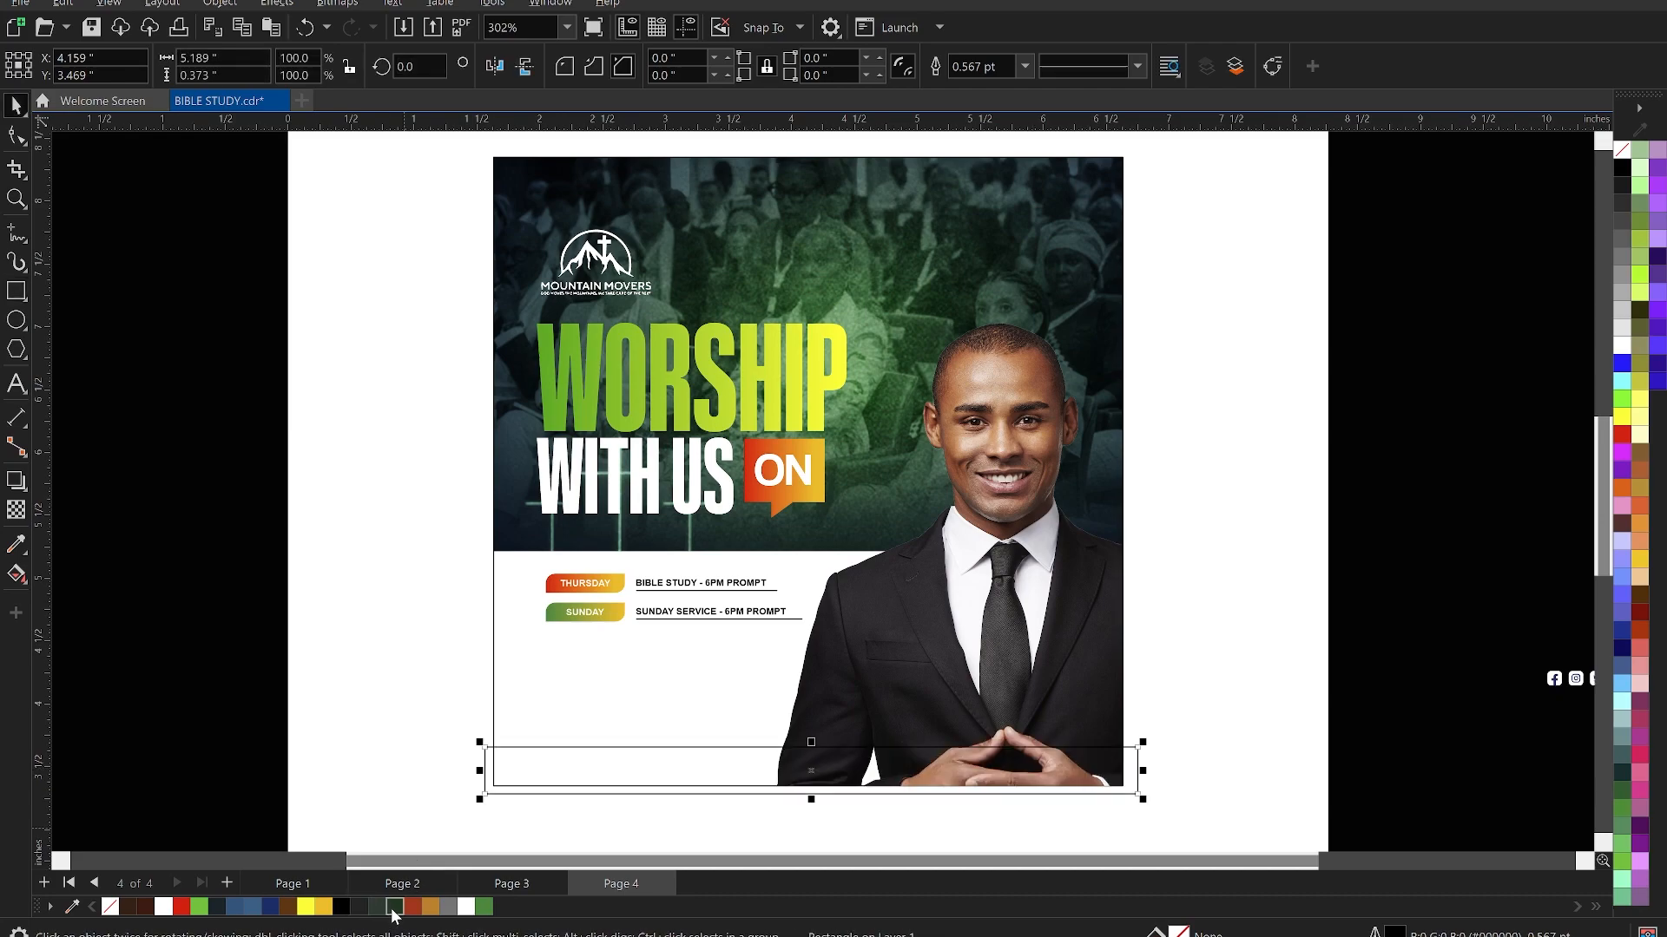
# - Fill the bottom strip with dark green, remove its outline, and PowerClip it inside the flyer frame
pyautogui.click(116, 908)
pyautogui.rightClick(110, 906)
pyautogui.rightClick(584, 770)
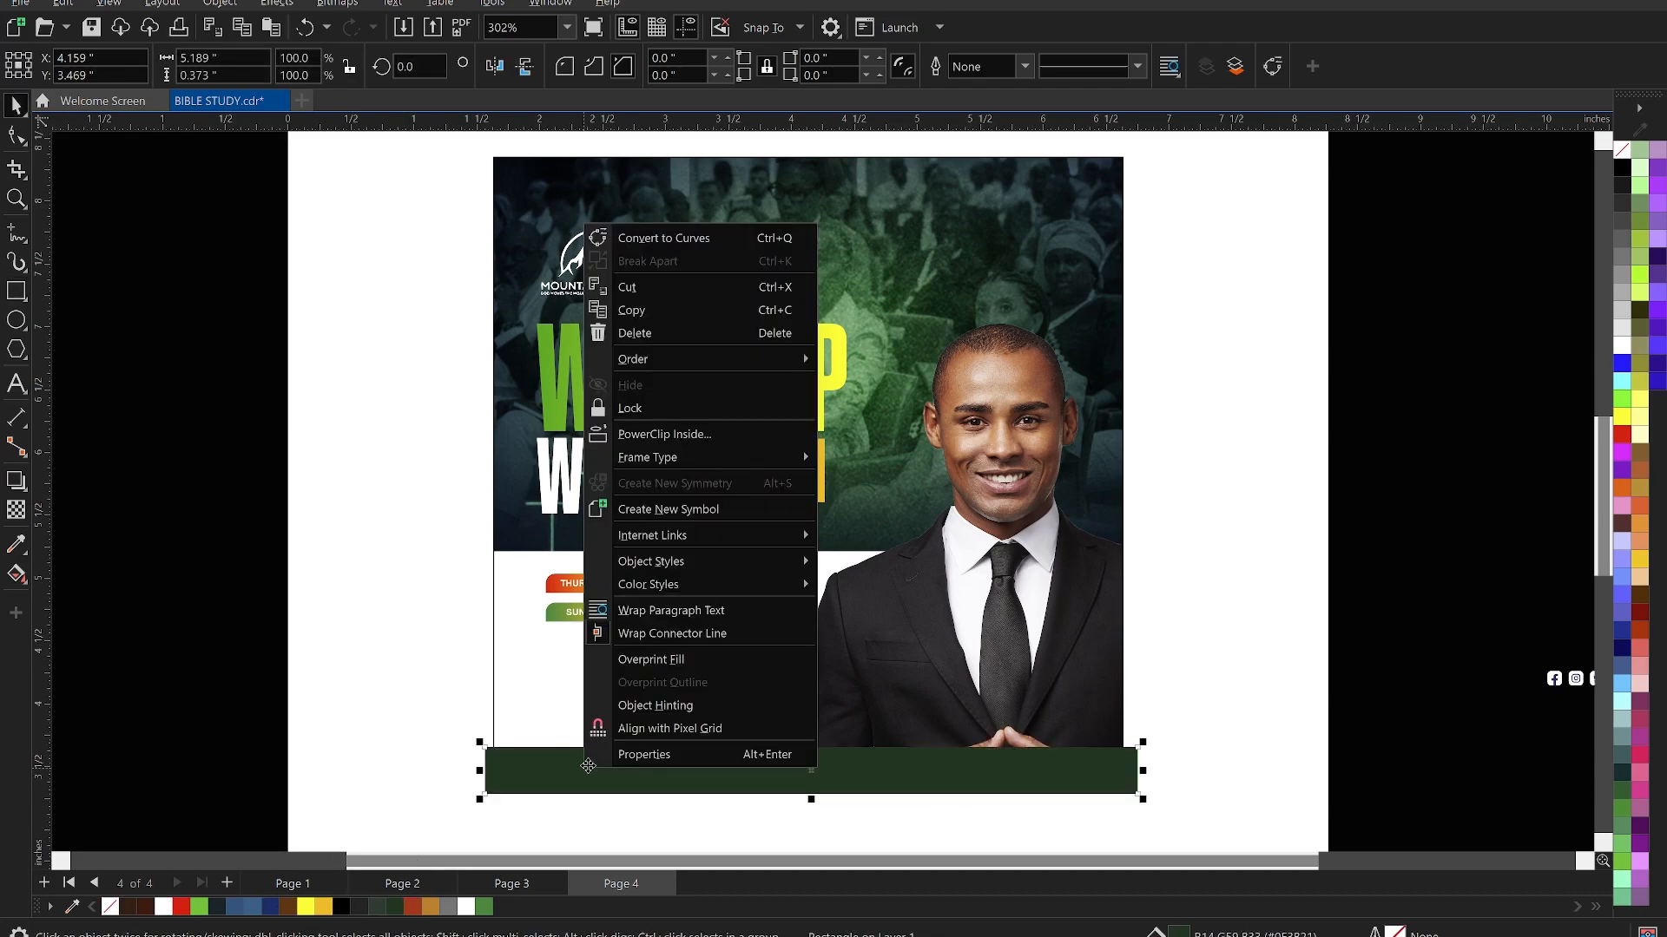
pyautogui.click(664, 434)
pyautogui.click(654, 703)
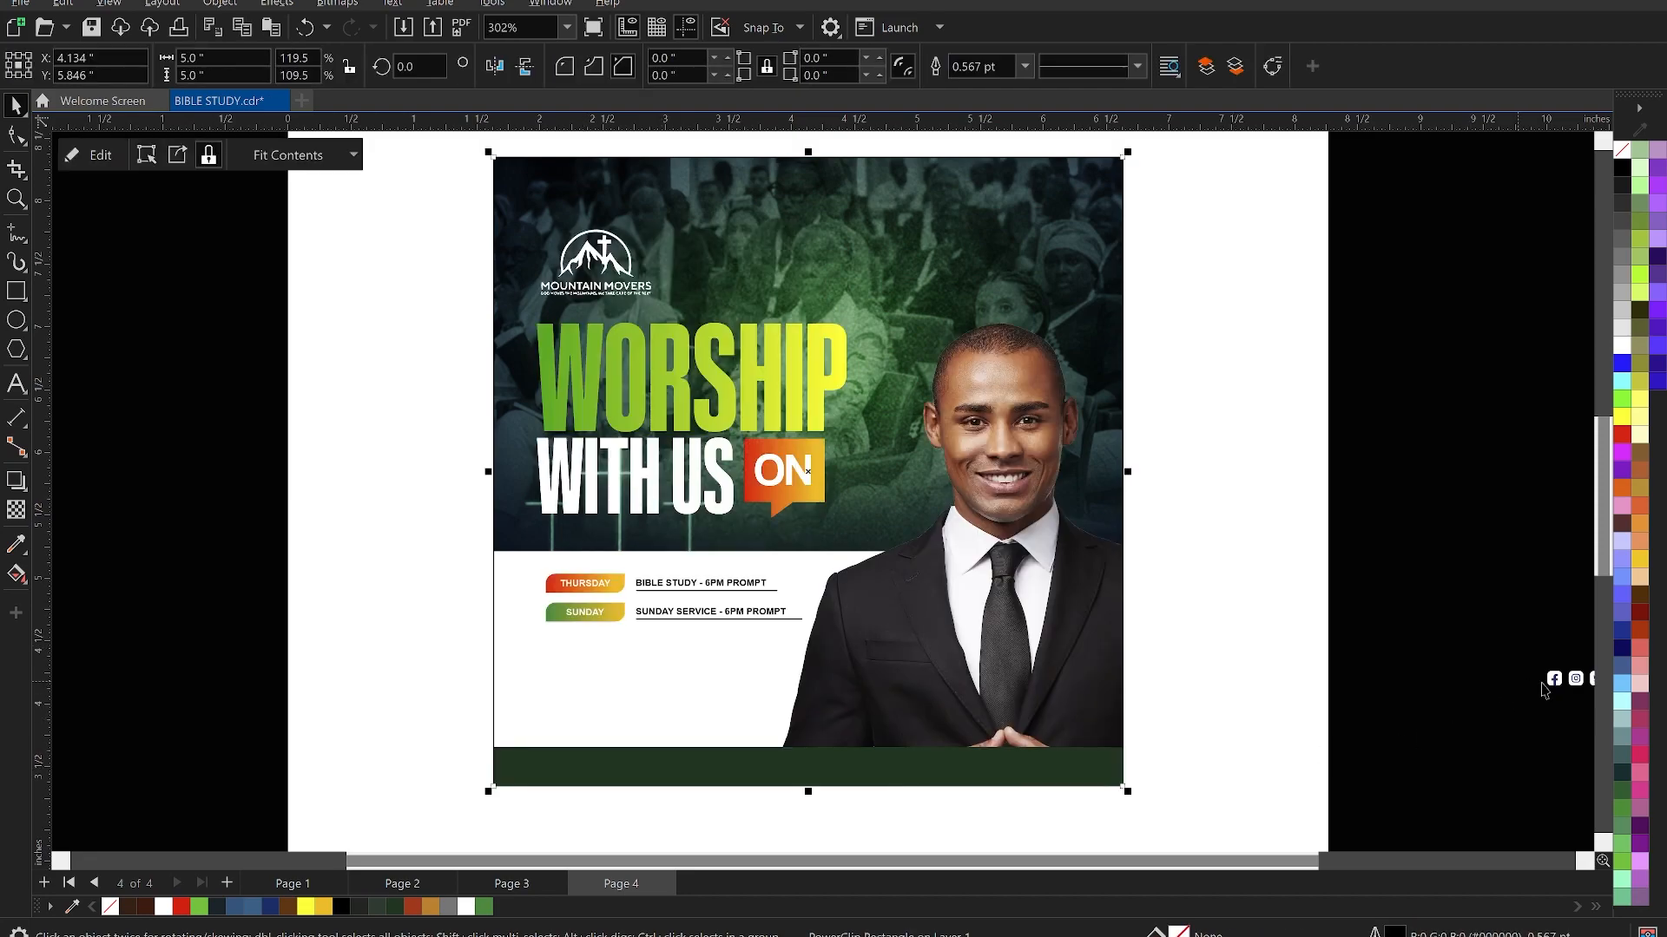
# - Move the social media icons and MOUNTAINMOVERS handle onto the green strip, roughly aligned with the service schedule's left edge
pyautogui.moveTo(1555, 684); pyautogui.dragTo(556, 769)
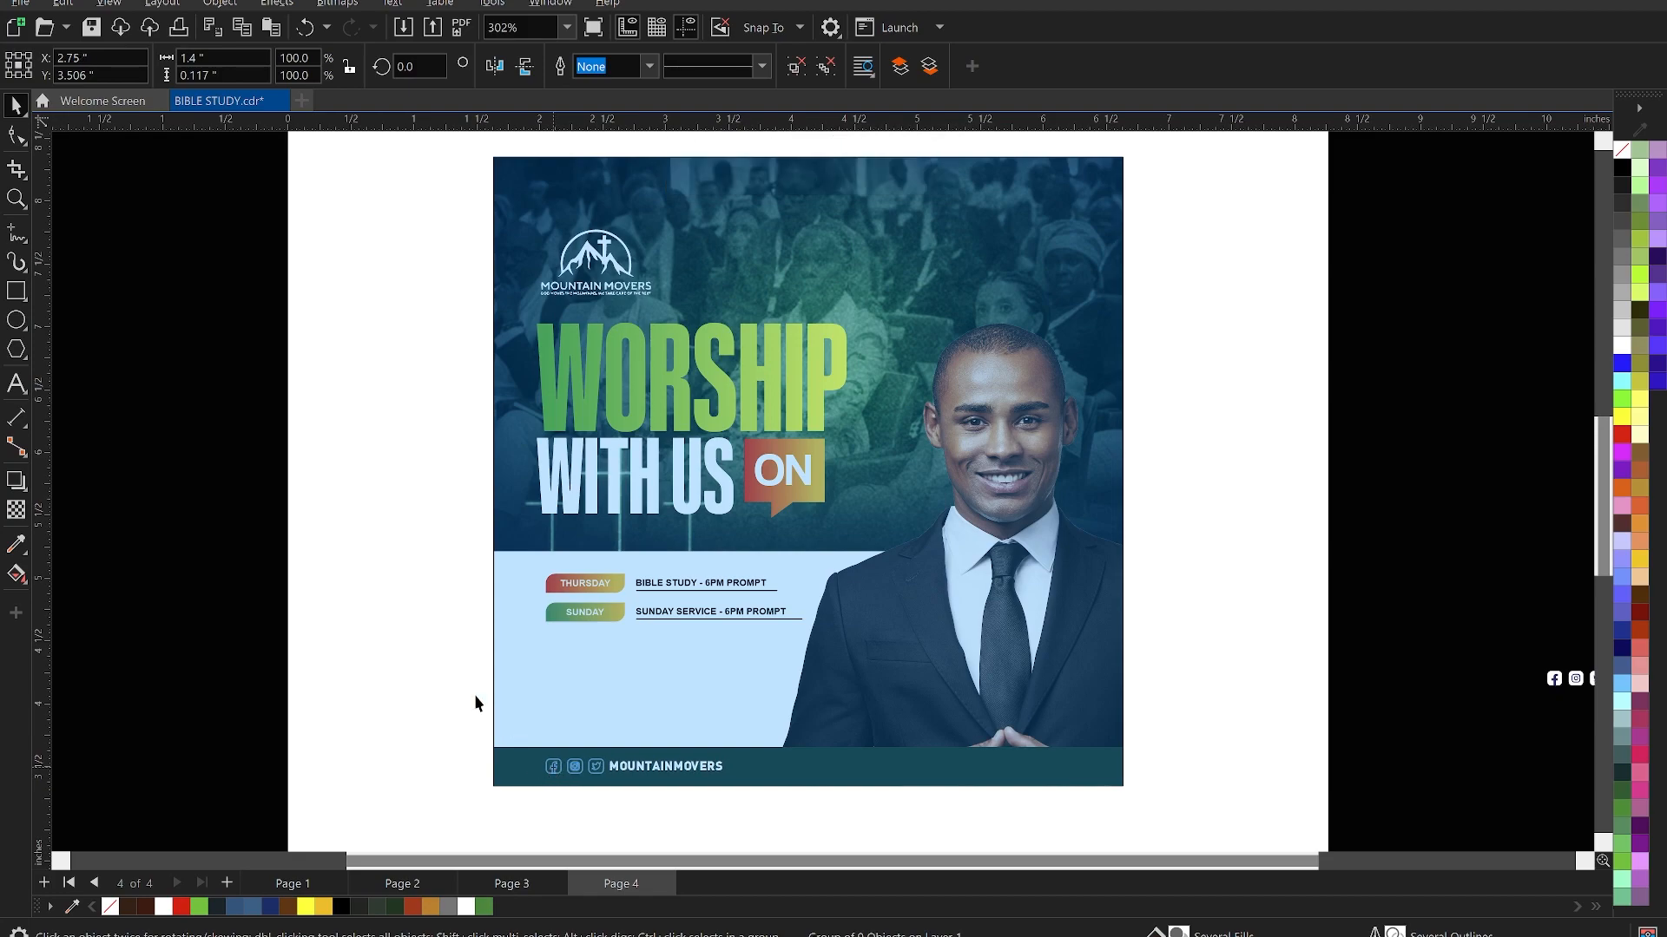
pyautogui.click(252, 658)
pyautogui.scroll(-1, 729, 516)
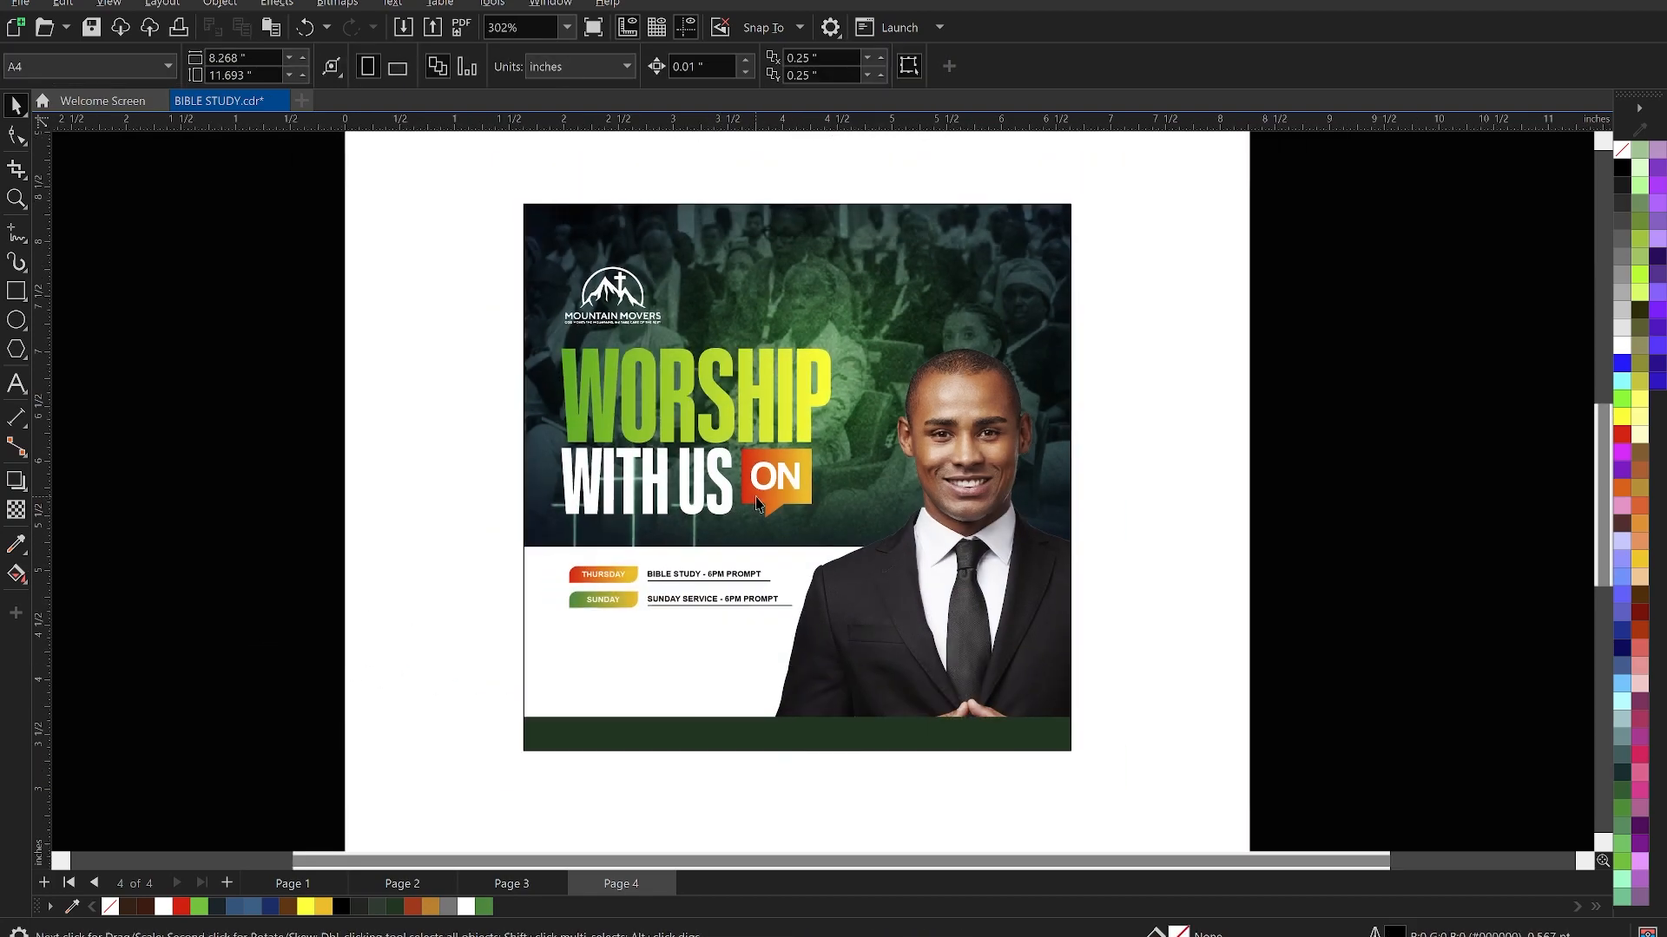
pyautogui.moveTo(371, 674); pyautogui.dragTo(875, 818)
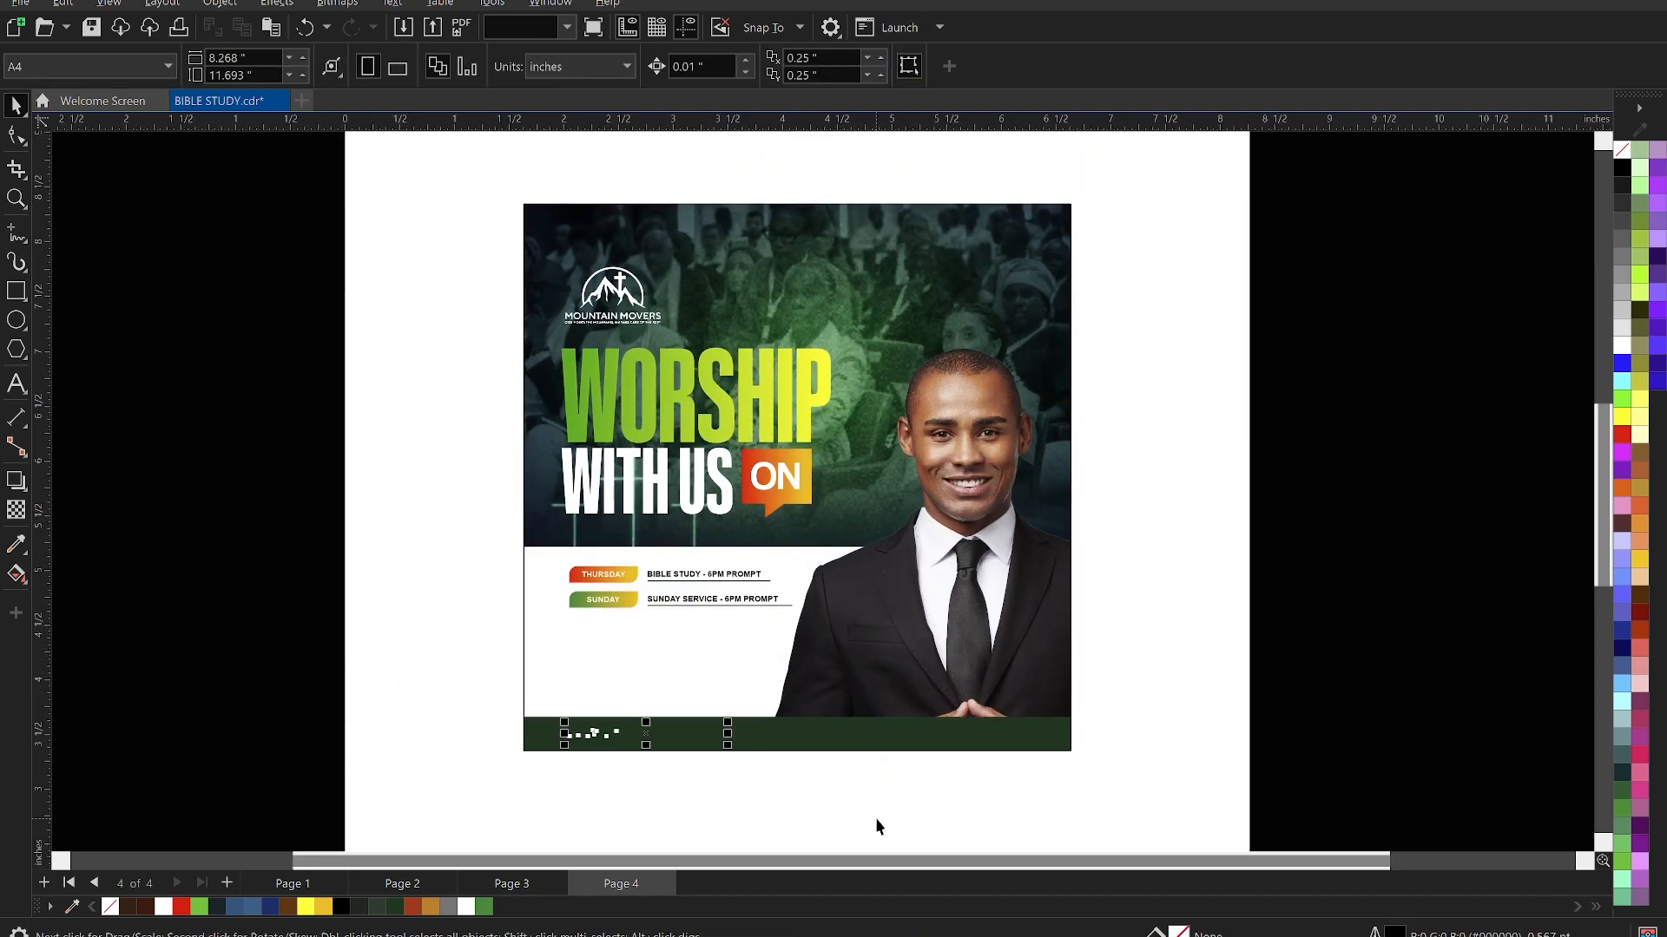
pyautogui.click(871, 813)
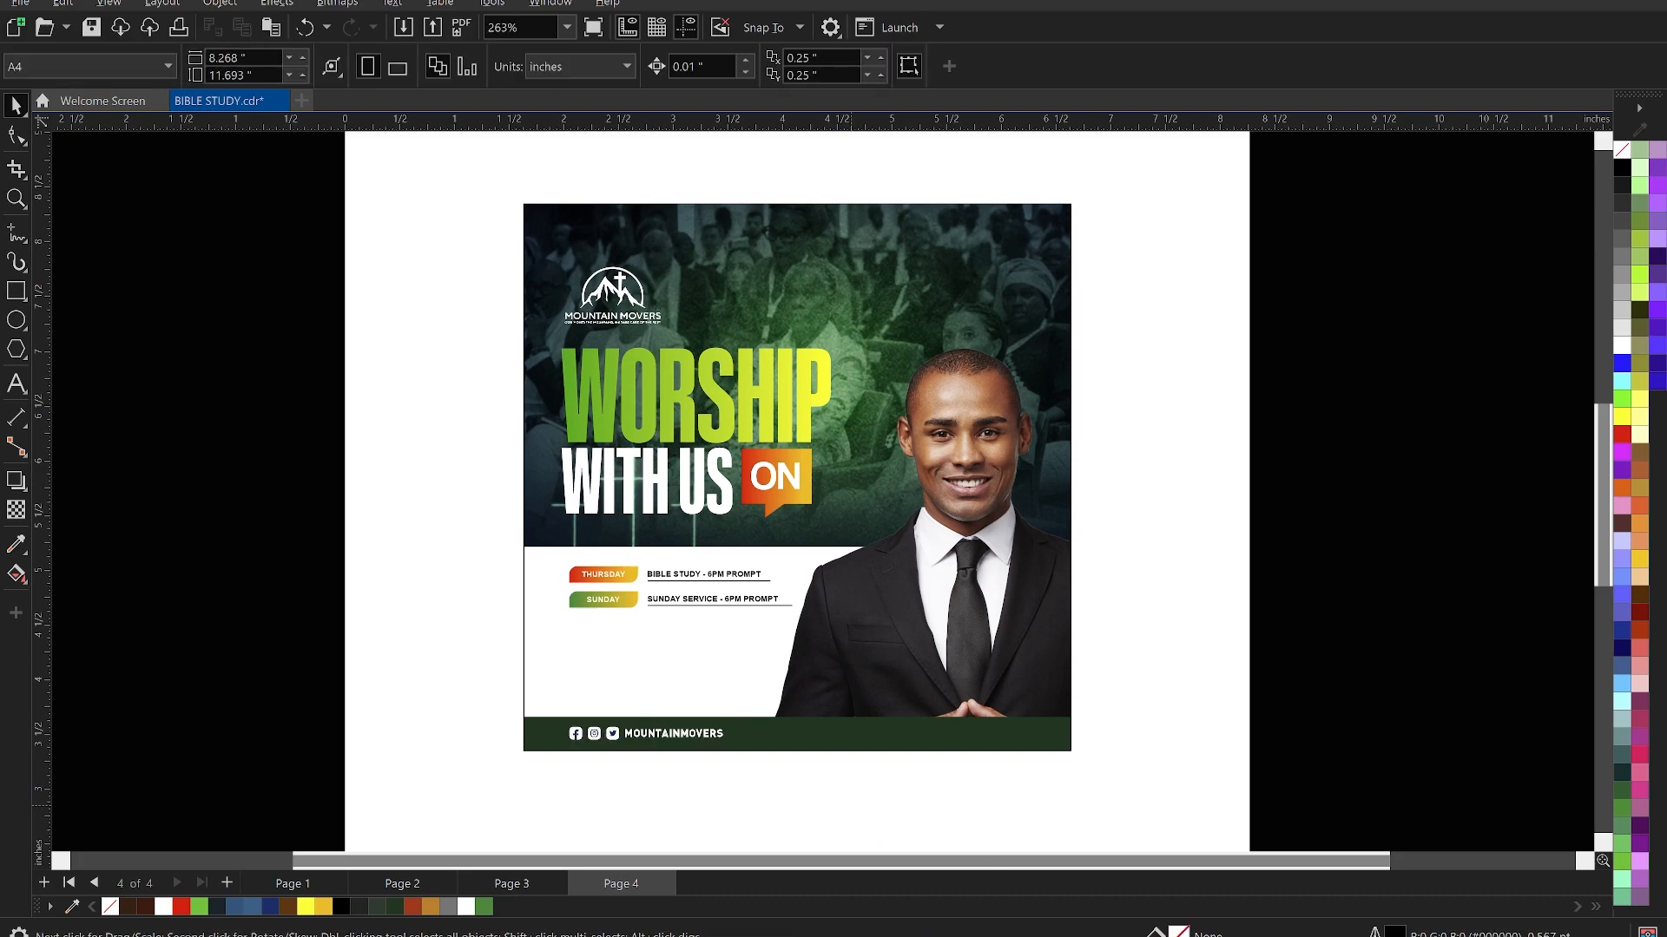
# - Switch to Notepad and copy the three lines with the minister's title, name and SNR. MINISTER
pyautogui.hotkey('alt', 'Tab')
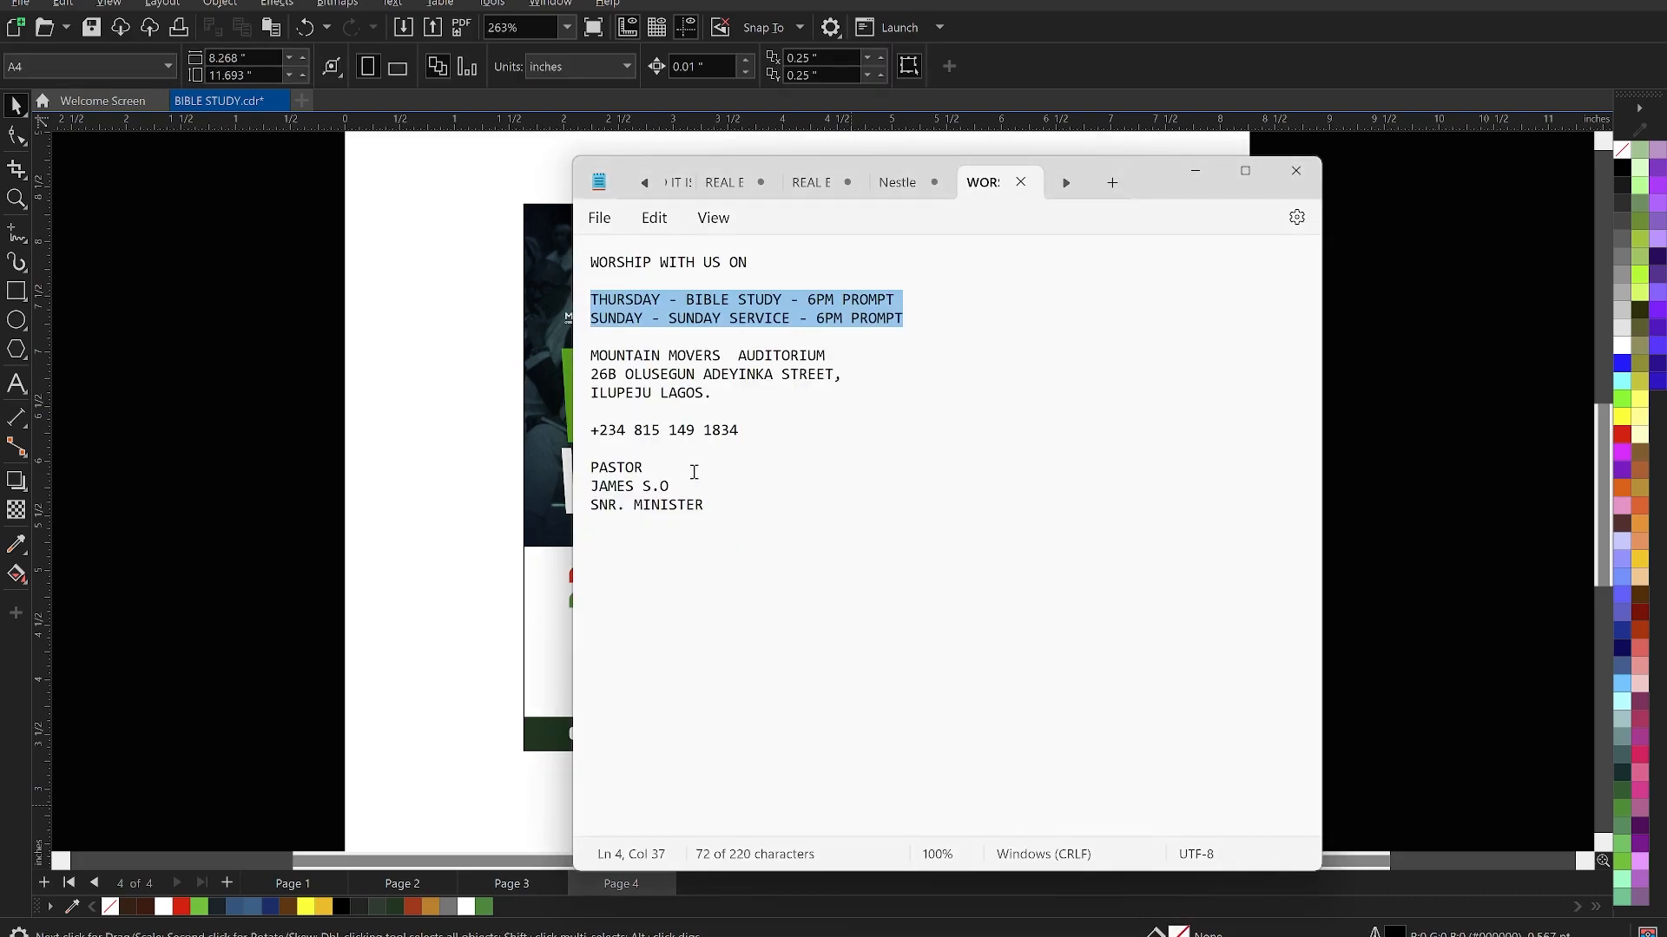
pyautogui.moveTo(714, 515); pyautogui.dragTo(575, 467)
pyautogui.hotkey('ctrl', 'c')
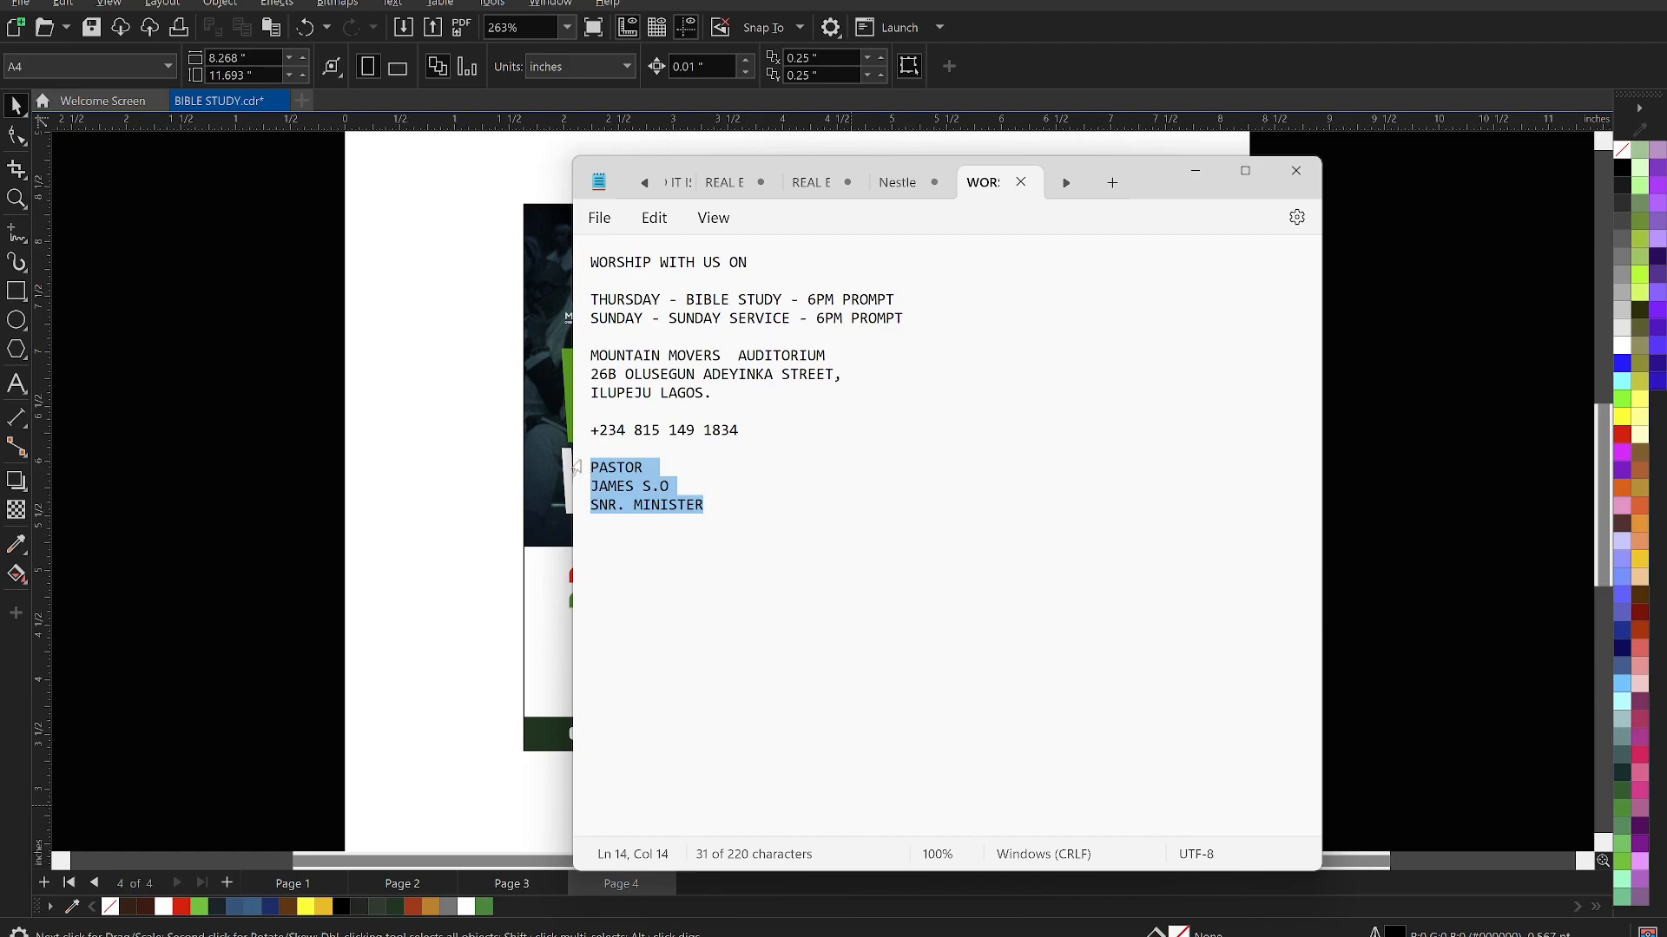
# - Switch back to CorelDRAW, paste the minister's details as white text over the suit, and scale it to about 8.04 pt
pyautogui.click(425, 603)
pyautogui.press('F6')
pyautogui.press('space')
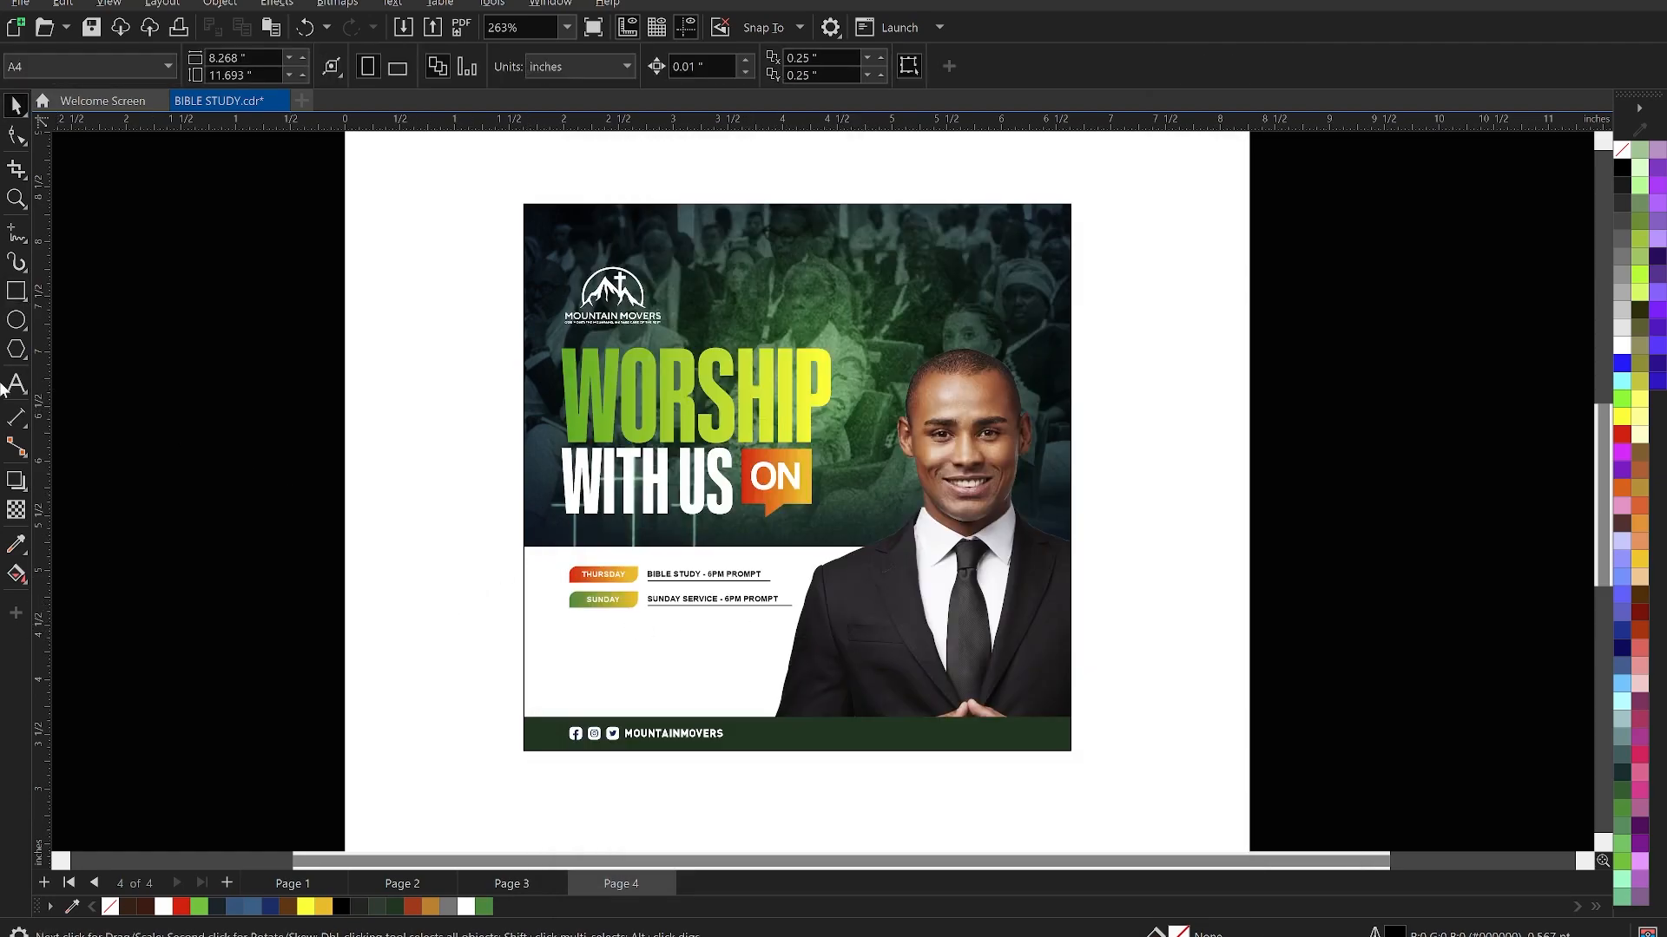
pyautogui.click(16, 382)
pyautogui.click(838, 647)
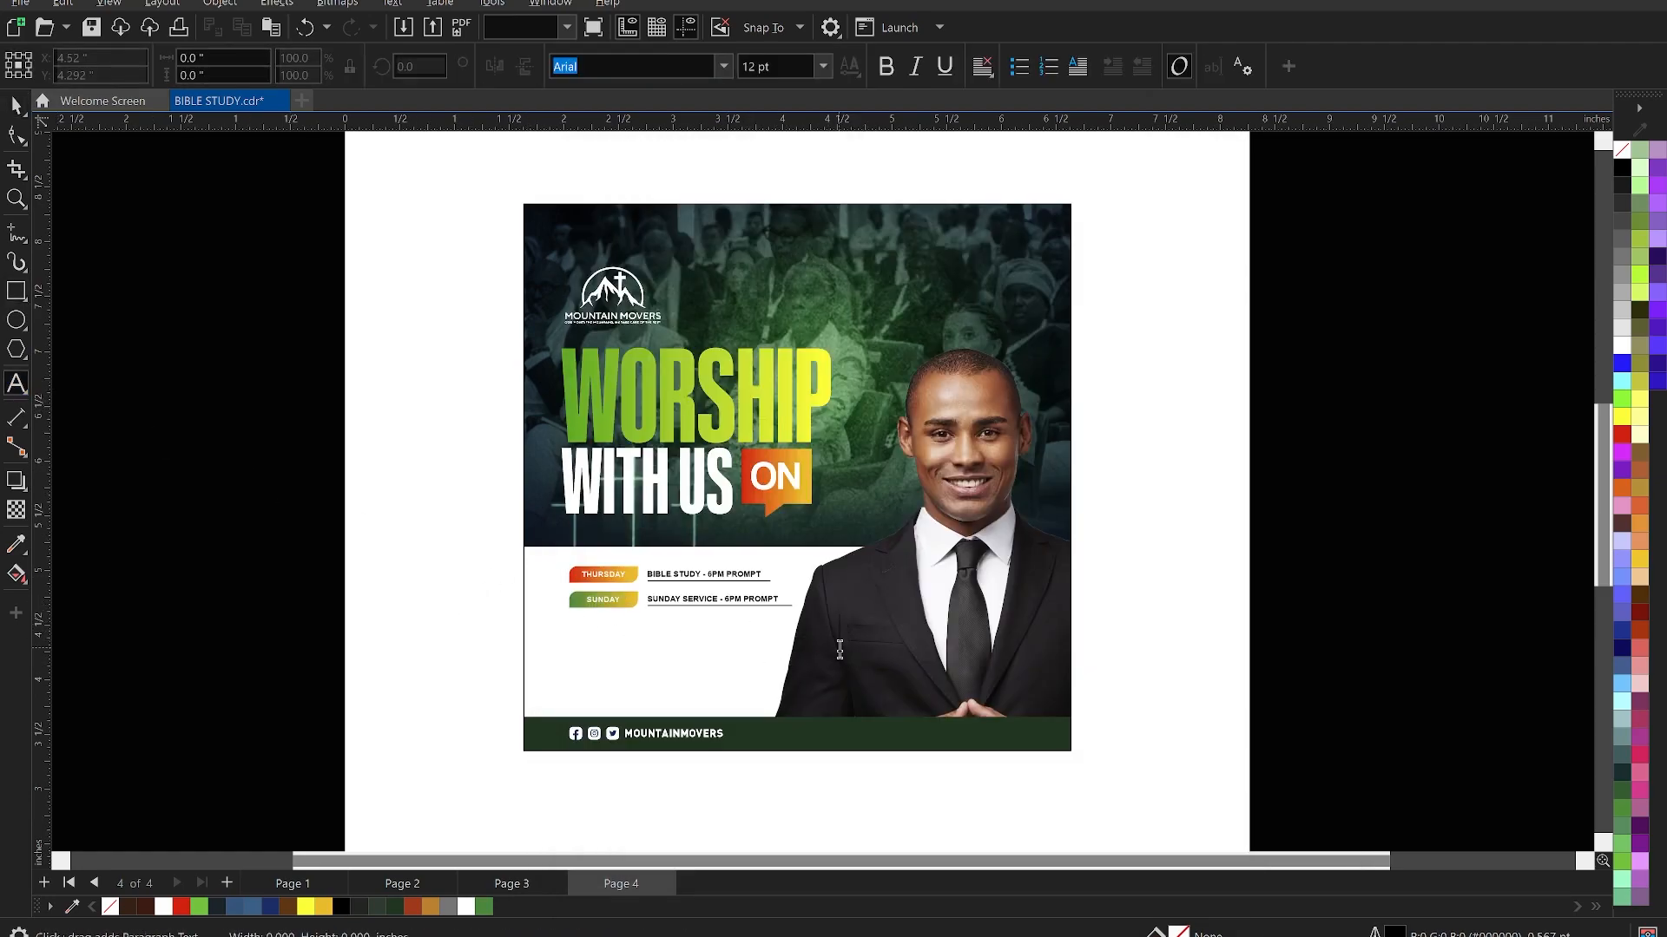
pyautogui.hotkey('ctrl', 'v')
pyautogui.hotkey('ctrl', 'space')
pyautogui.moveTo(976, 688); pyautogui.dragTo(878, 681)
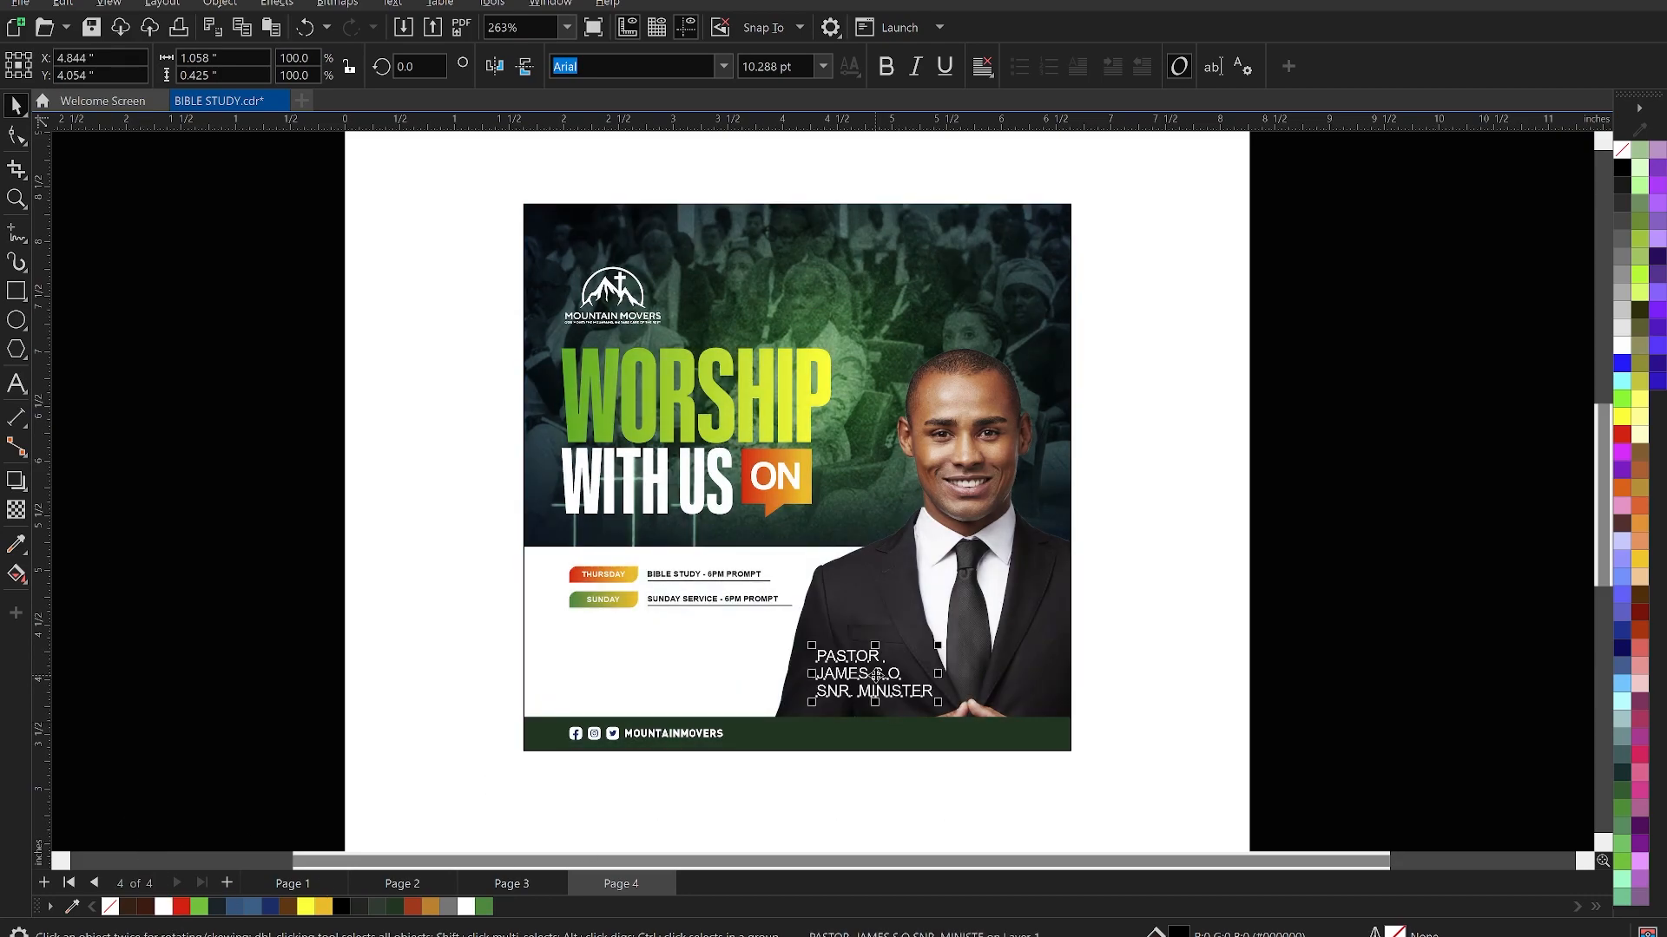
pyautogui.moveTo(880, 676)
pyautogui.mouseDown()
pyautogui.moveTo(929, 697)
pyautogui.moveTo(883, 690)
pyautogui.mouseUp()
# - Split SNR. MINISTER off into a separate text object just below the minister's name
pyautogui.scroll(3, 882, 686)
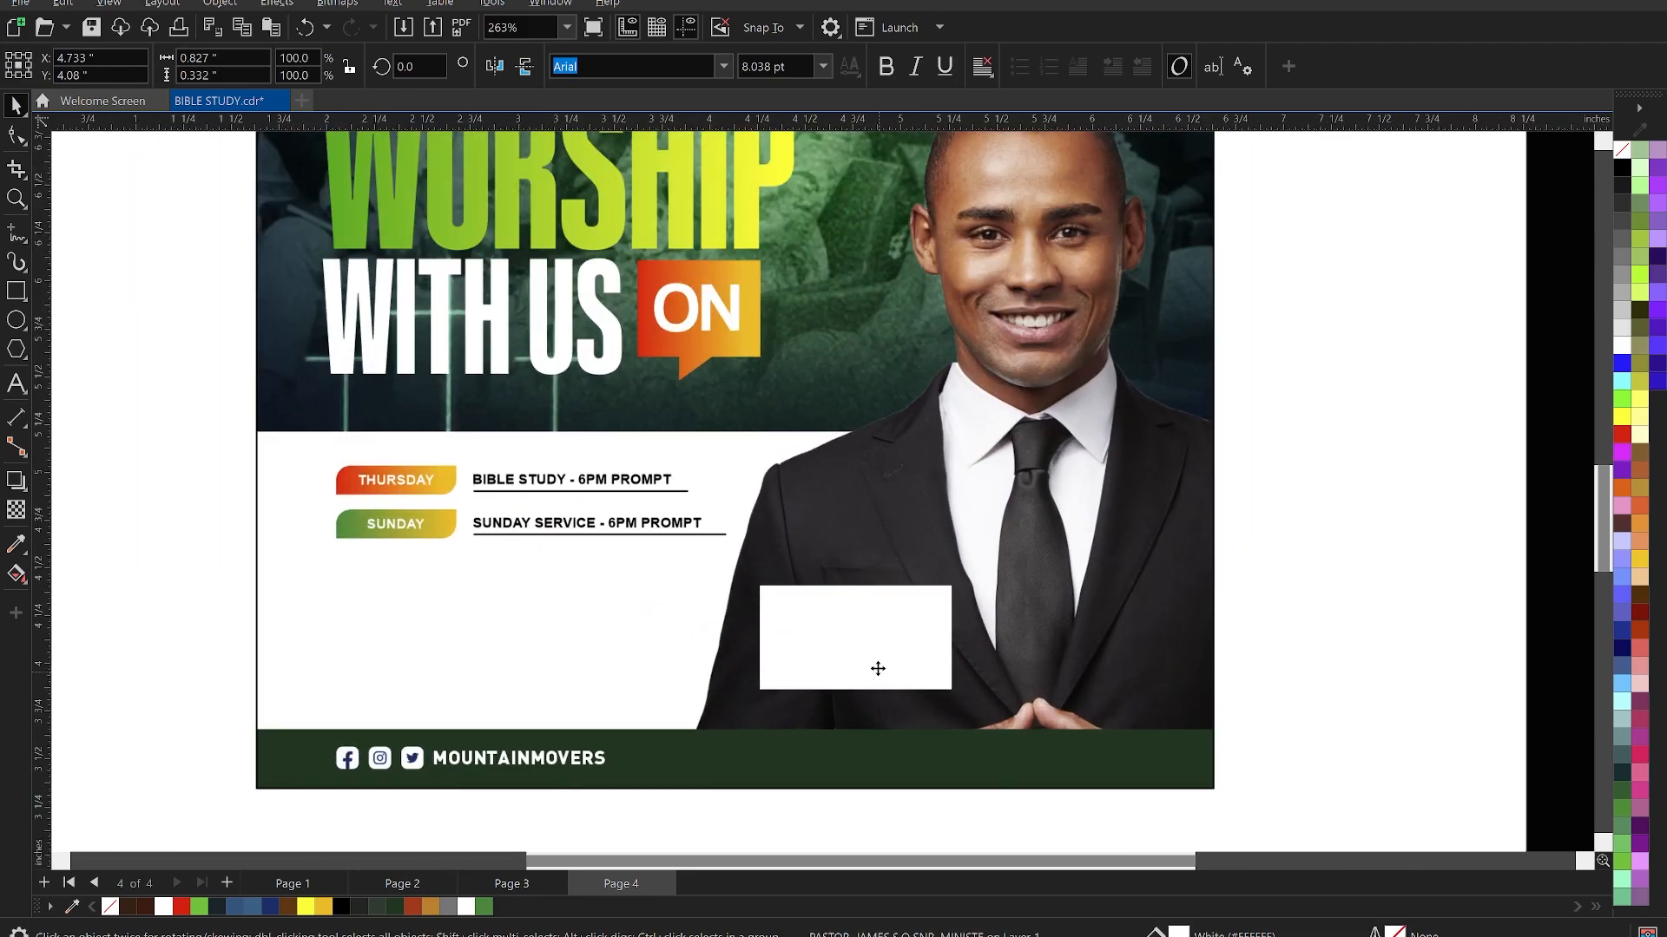
pyautogui.doubleClick(878, 667)
pyautogui.moveTo(931, 671); pyautogui.dragTo(734, 662)
pyautogui.hotkey('ctrl', 'c')
pyautogui.press('BackSpace')
pyautogui.click(776, 696)
pyautogui.hotkey('ctrl', 'v')
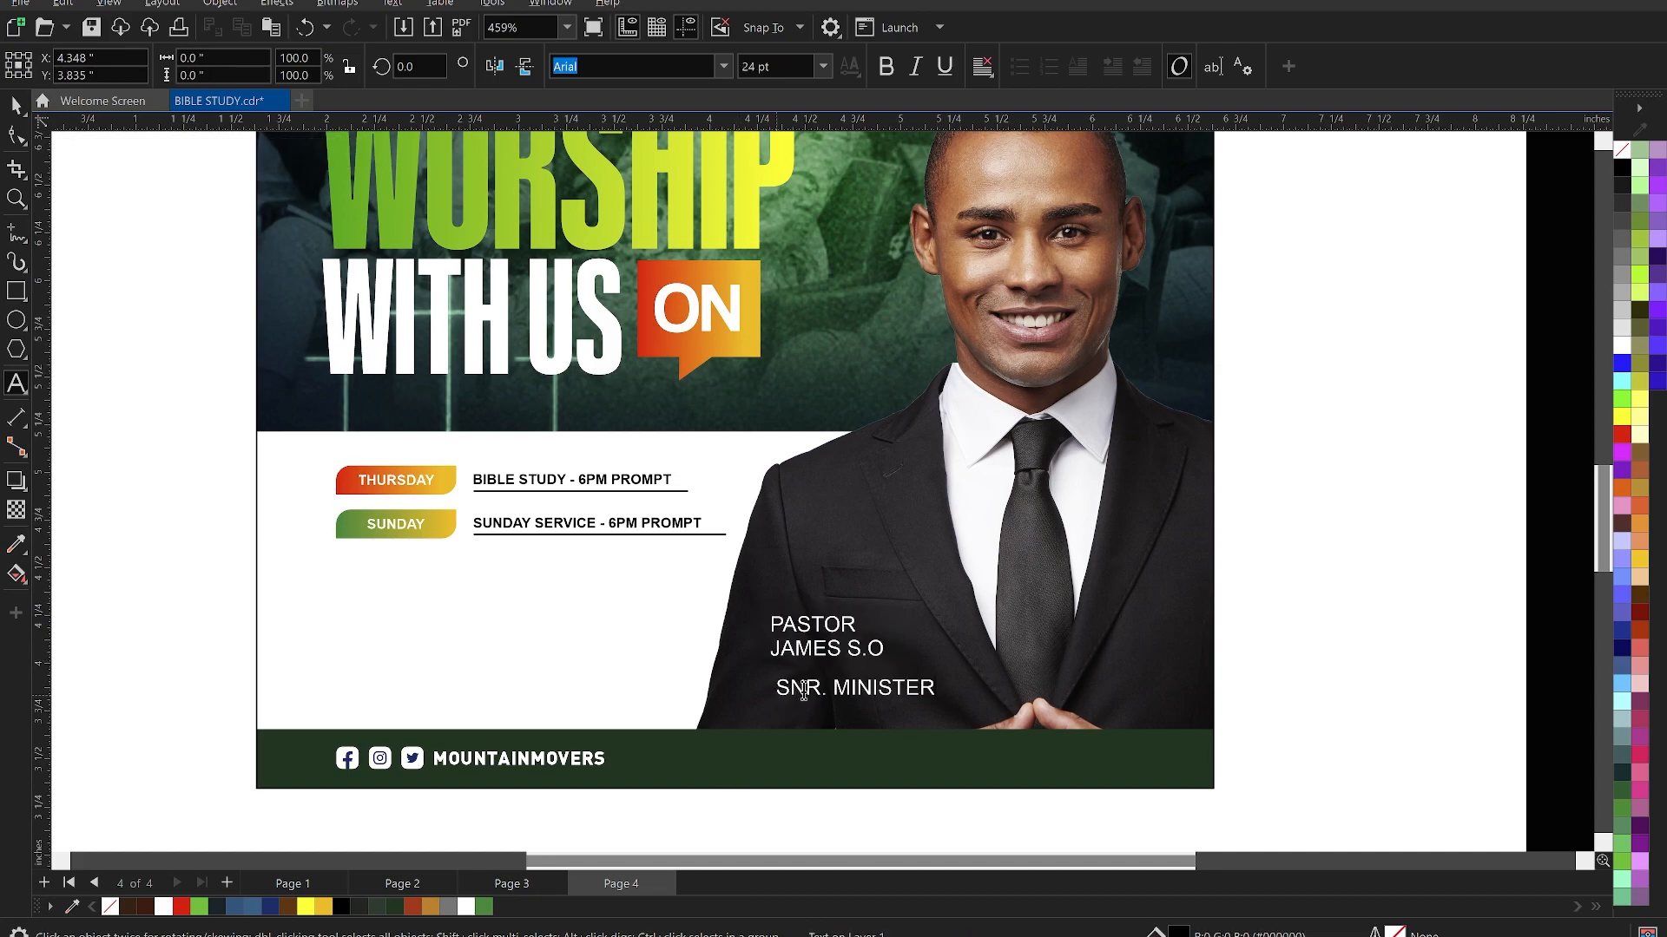
pyautogui.hotkey('ctrl', 'space')
# - Scale SNR. MINISTER to about 5.17 pt, make it bold and yellow, and move it directly beneath the minister's name
pyautogui.moveTo(942, 701); pyautogui.dragTo(884, 697)
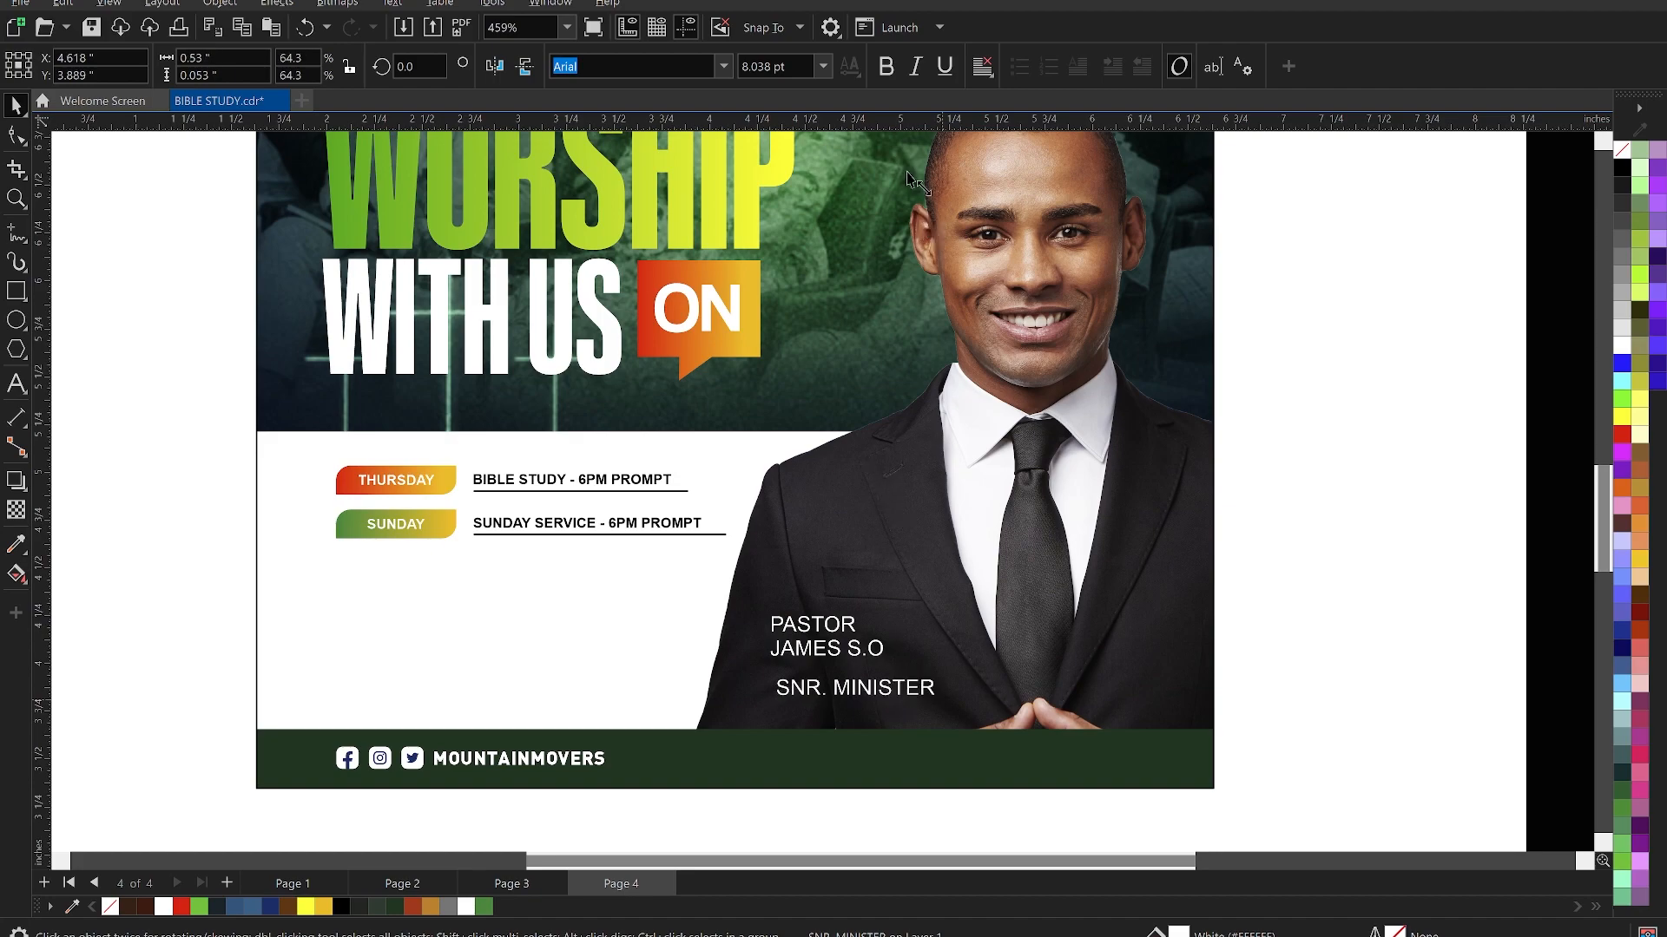
pyautogui.hotkey('ctrl', 'b')
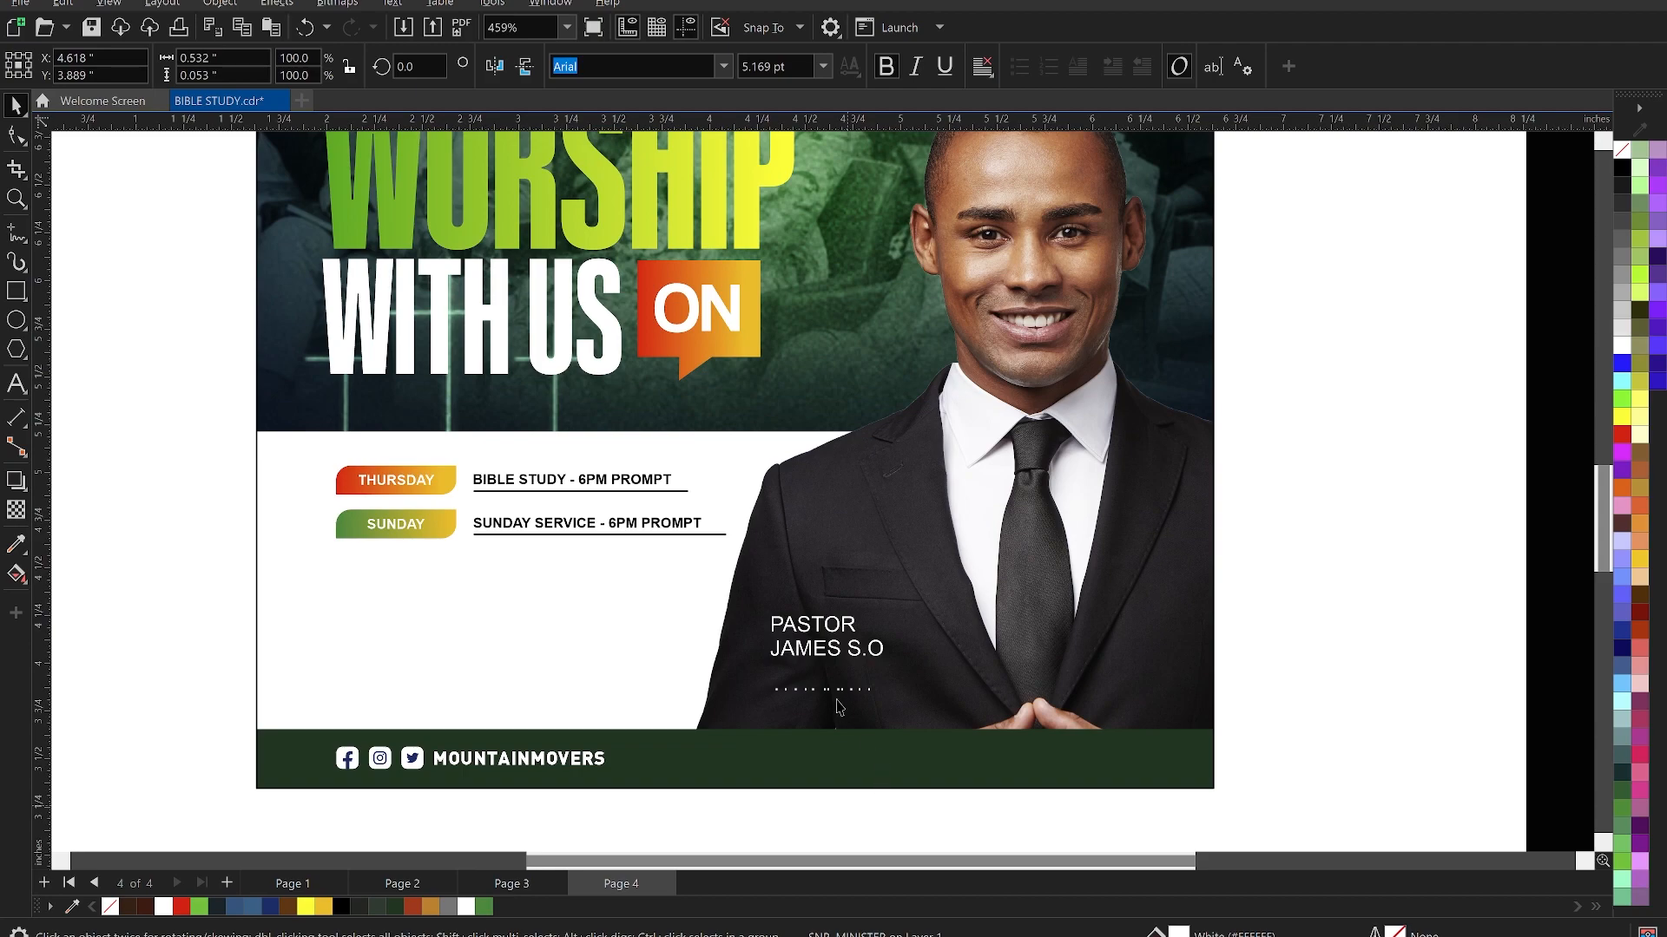
pyautogui.moveTo(844, 690); pyautogui.dragTo(835, 670)
# - Set the minister's name text in Poppins Bold and tighten the spacing between its two lines
pyautogui.click(825, 651)
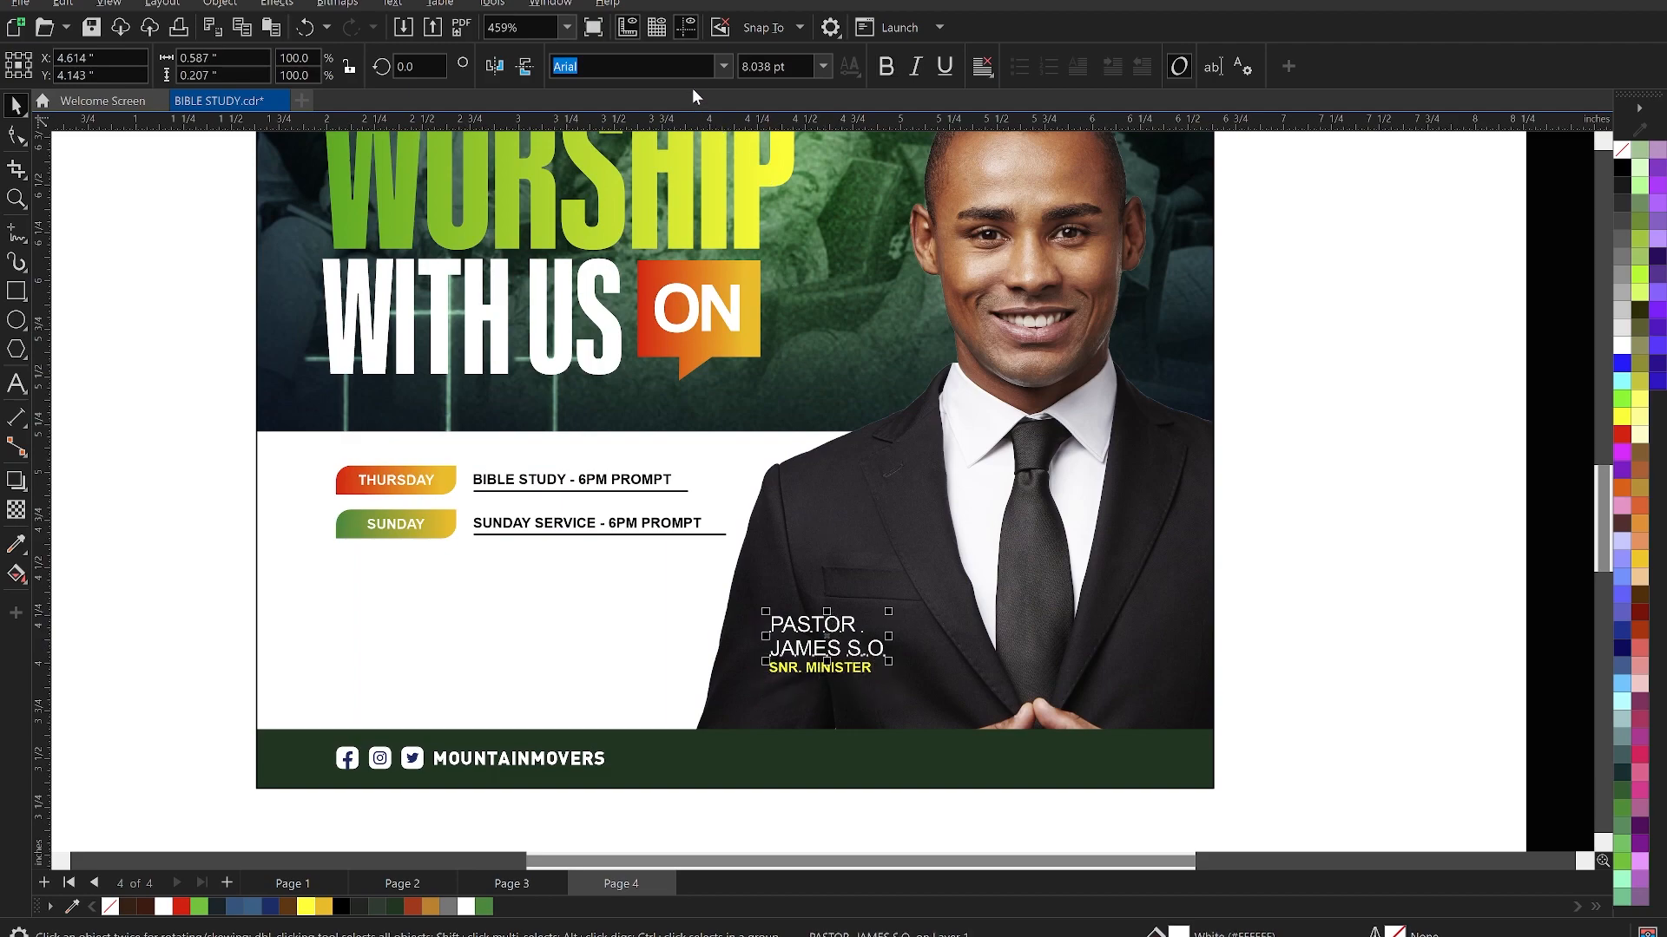
pyautogui.click(724, 67)
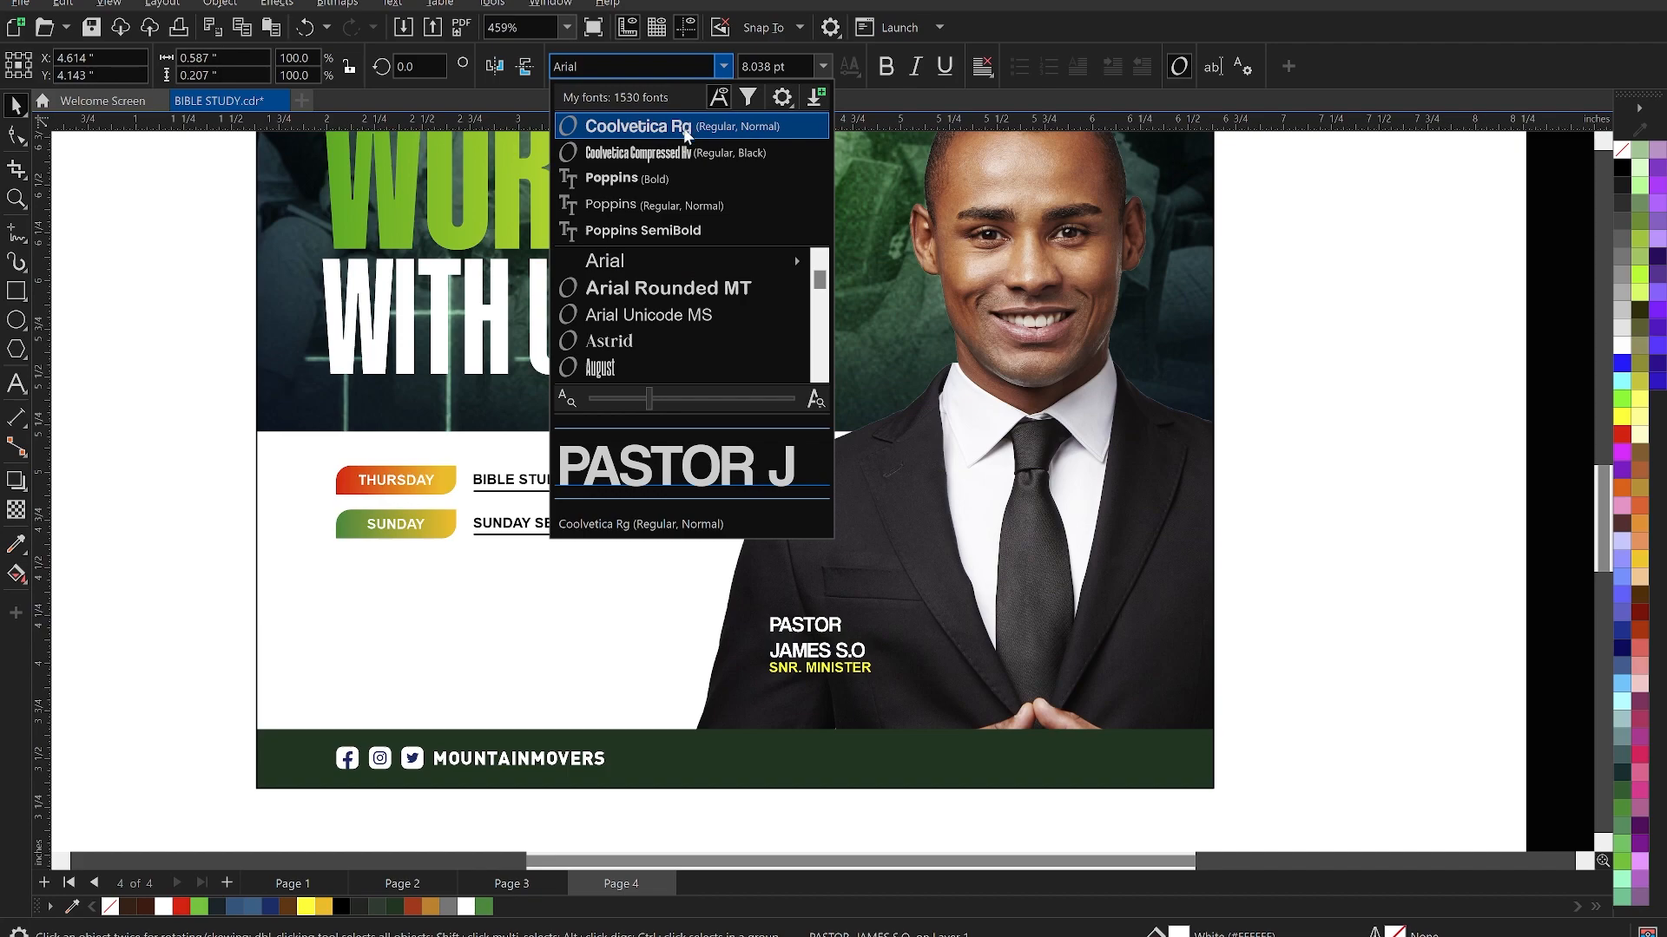
pyautogui.click(670, 187)
pyautogui.press('F10')
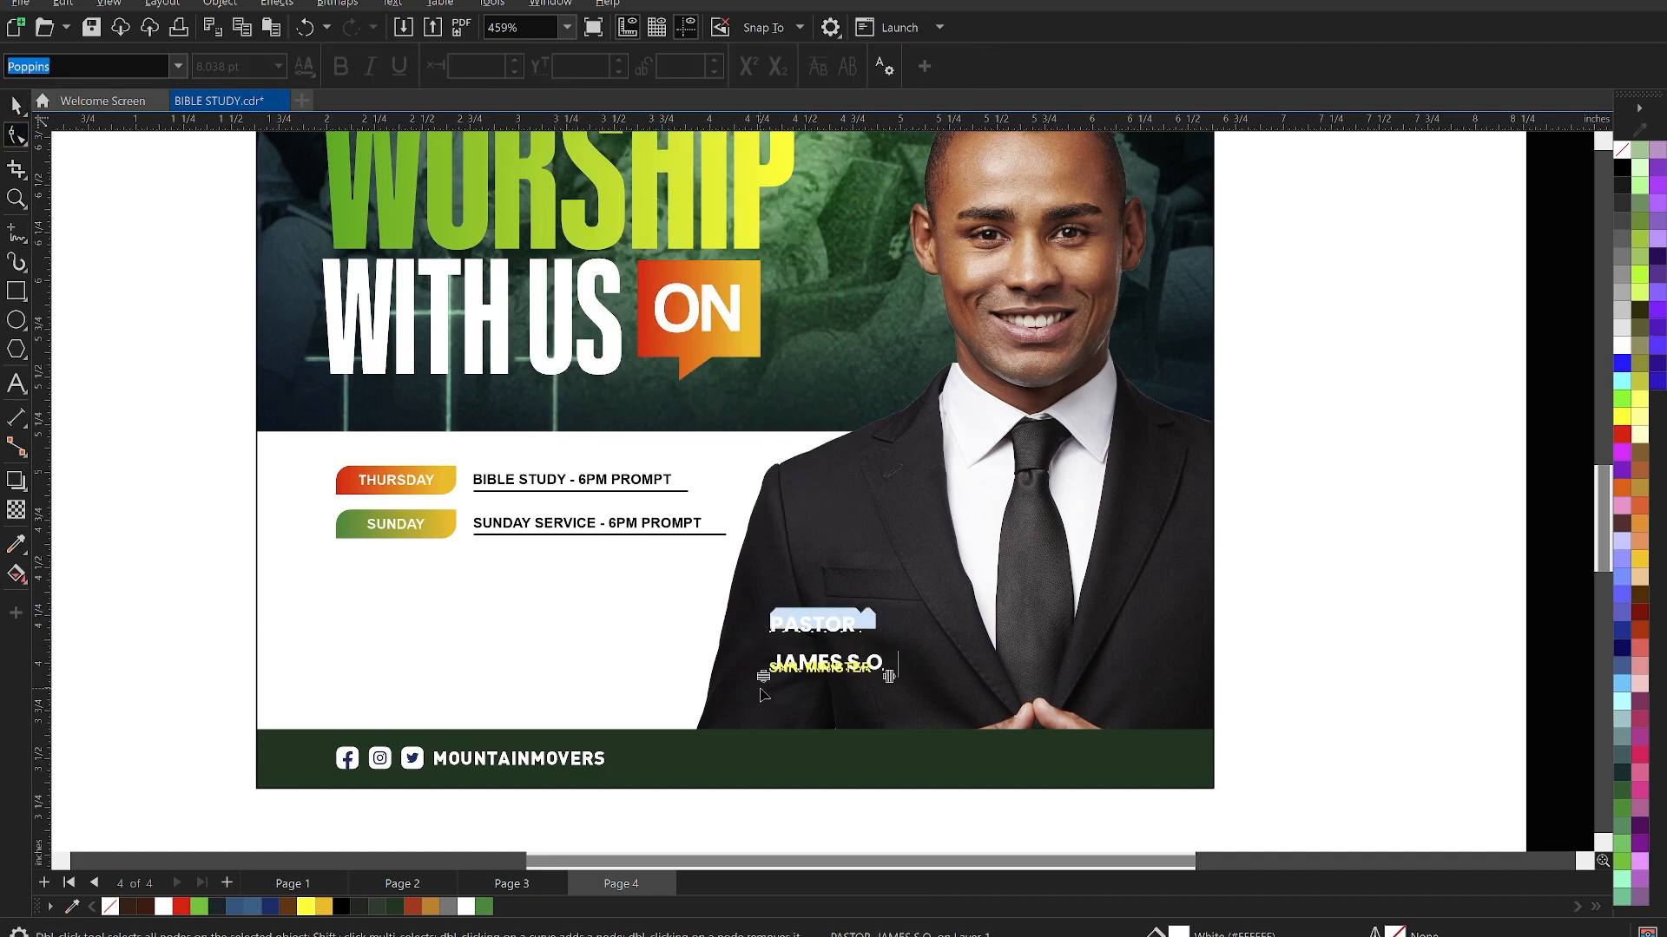
pyautogui.moveTo(764, 661); pyautogui.dragTo(761, 655)
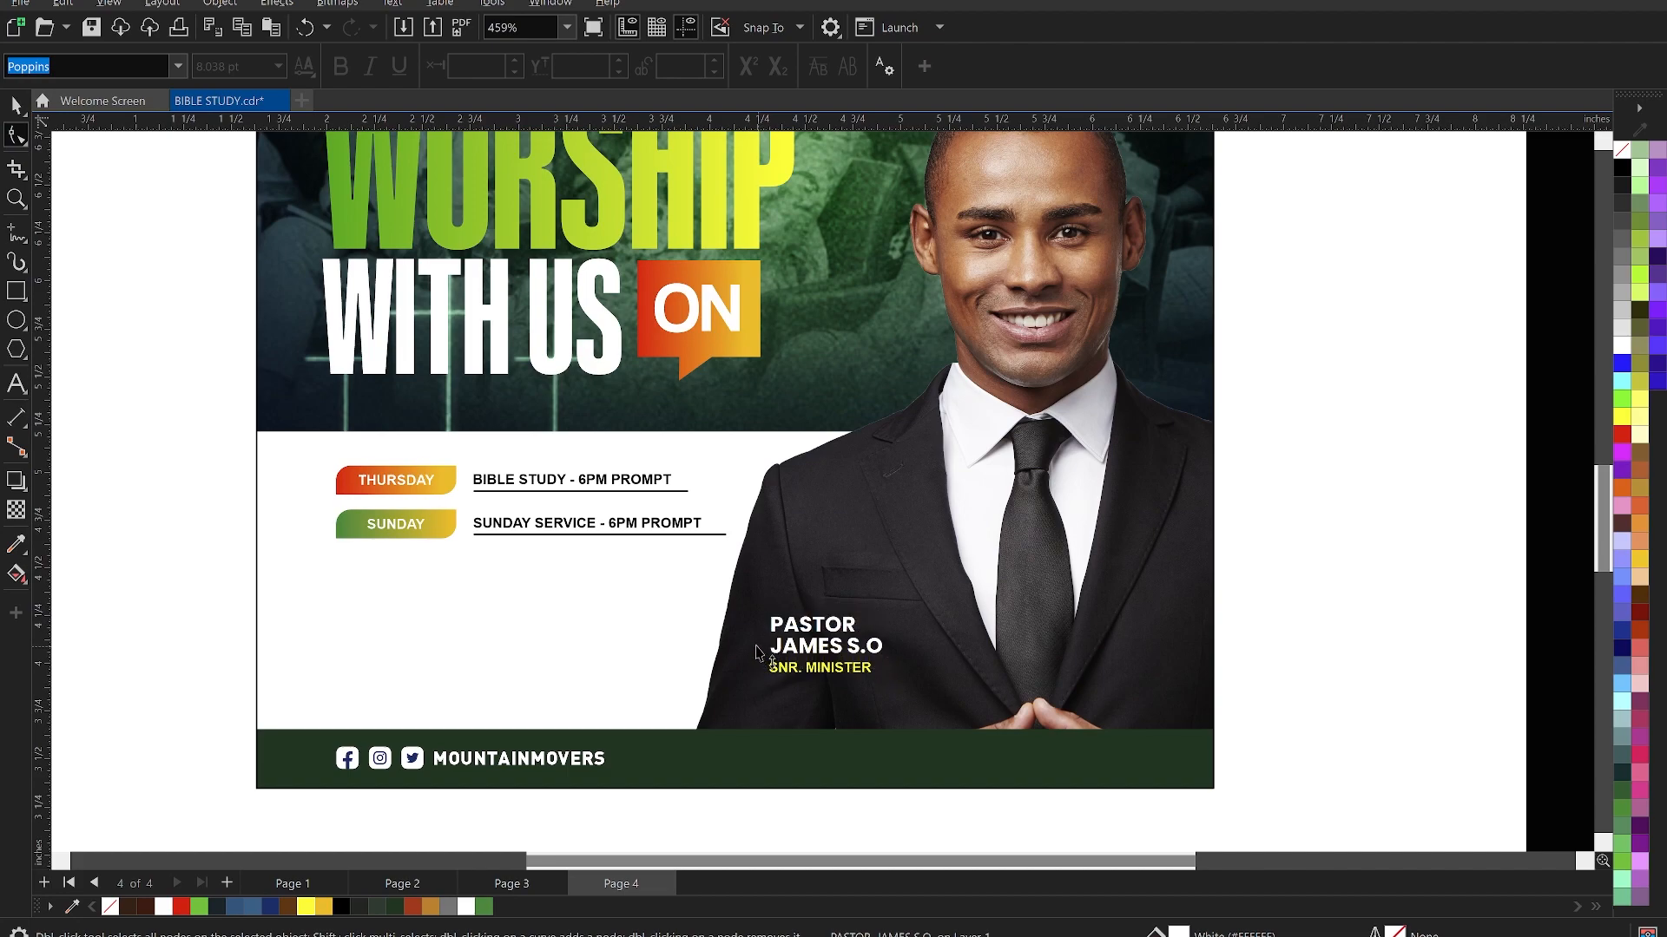
# - Nudge SNR. MINISTER up 0.03 inches towards the minister's name and left-align the two text objects
pyautogui.press('space')
pyautogui.click(833, 668)
pyautogui.doubleClick(836, 659)
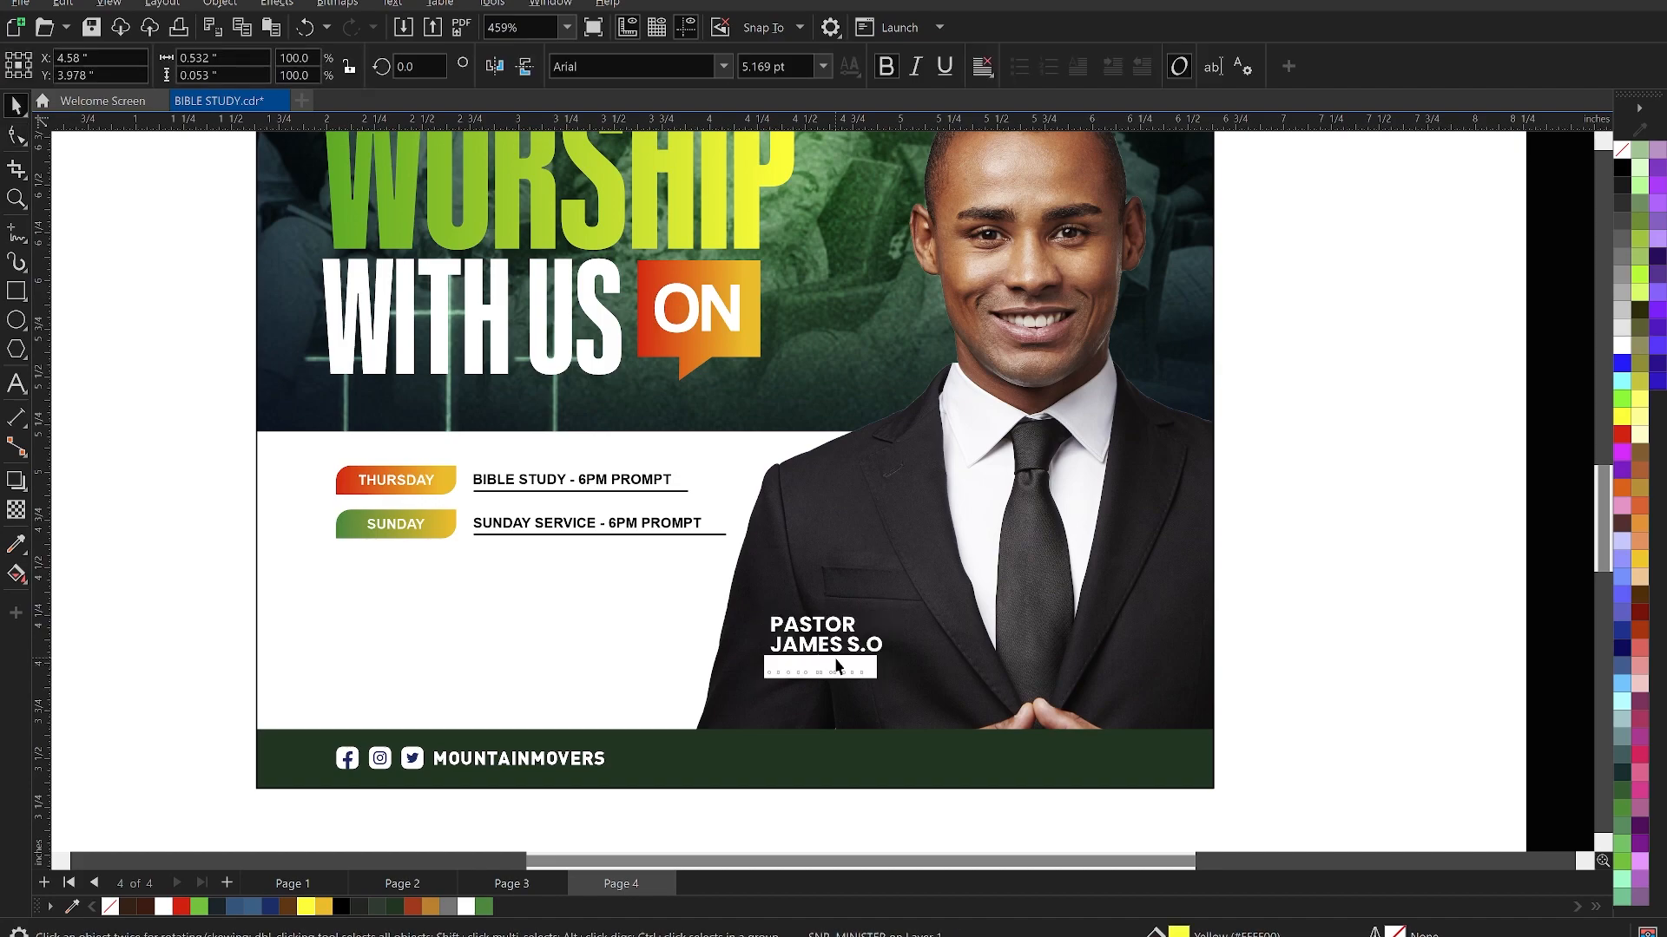
pyautogui.press('Up')
pyautogui.press('Up')
pyautogui.press('Up')
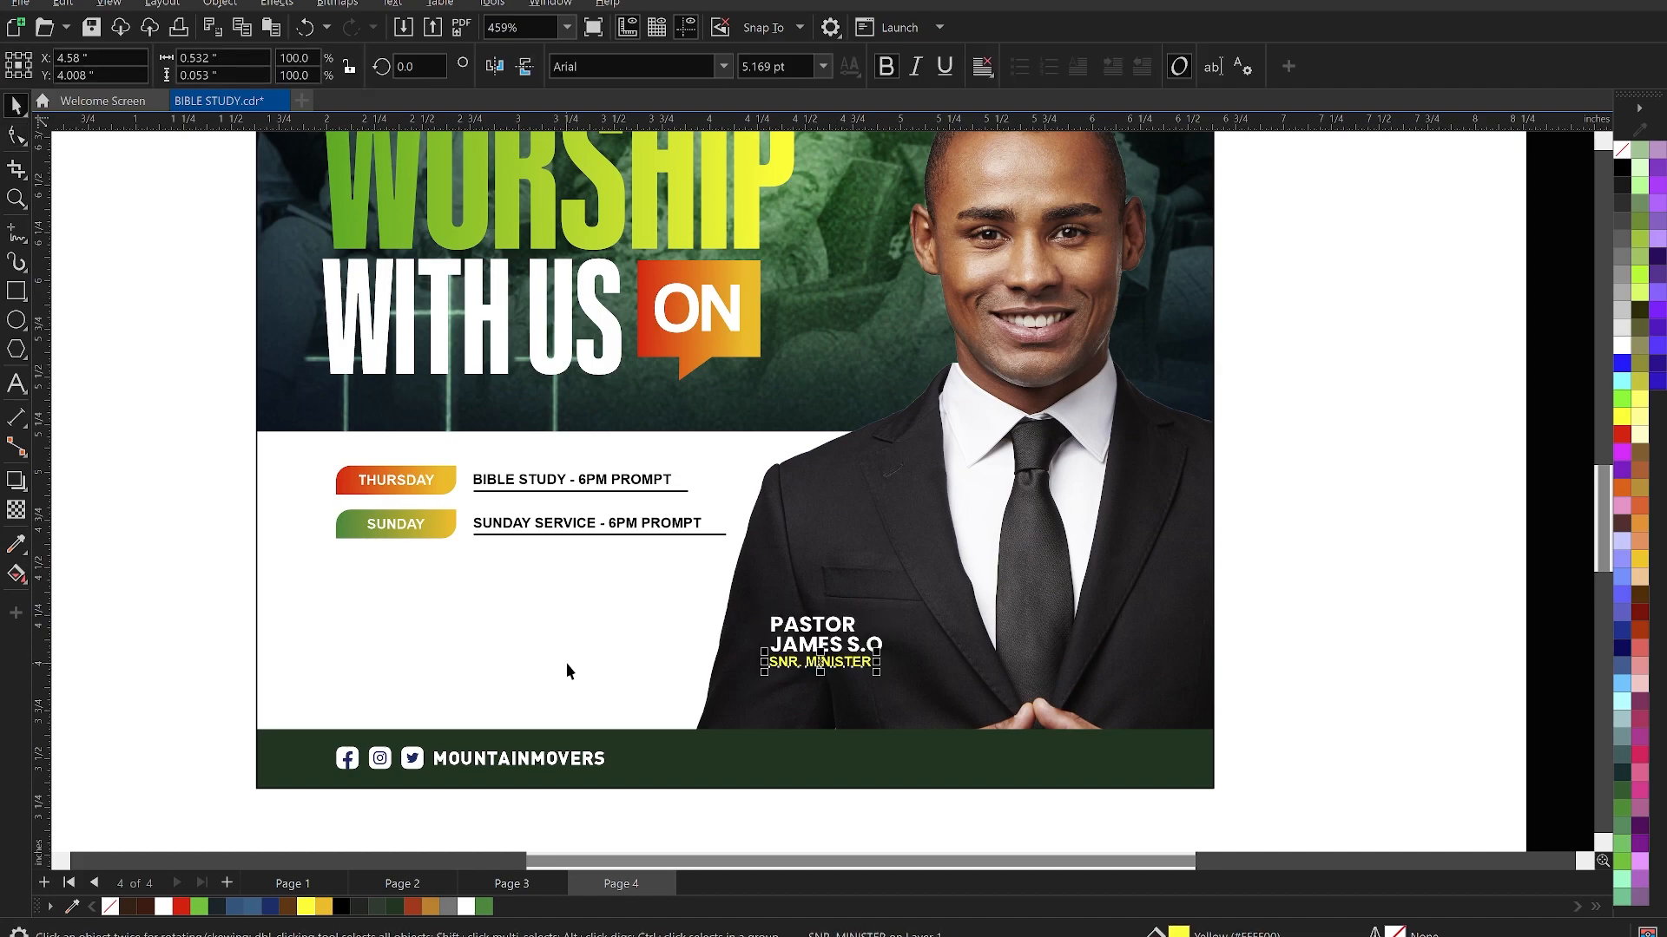
pyautogui.keyDown('shift'); pyautogui.click(826, 640); pyautogui.keyUp('shift')
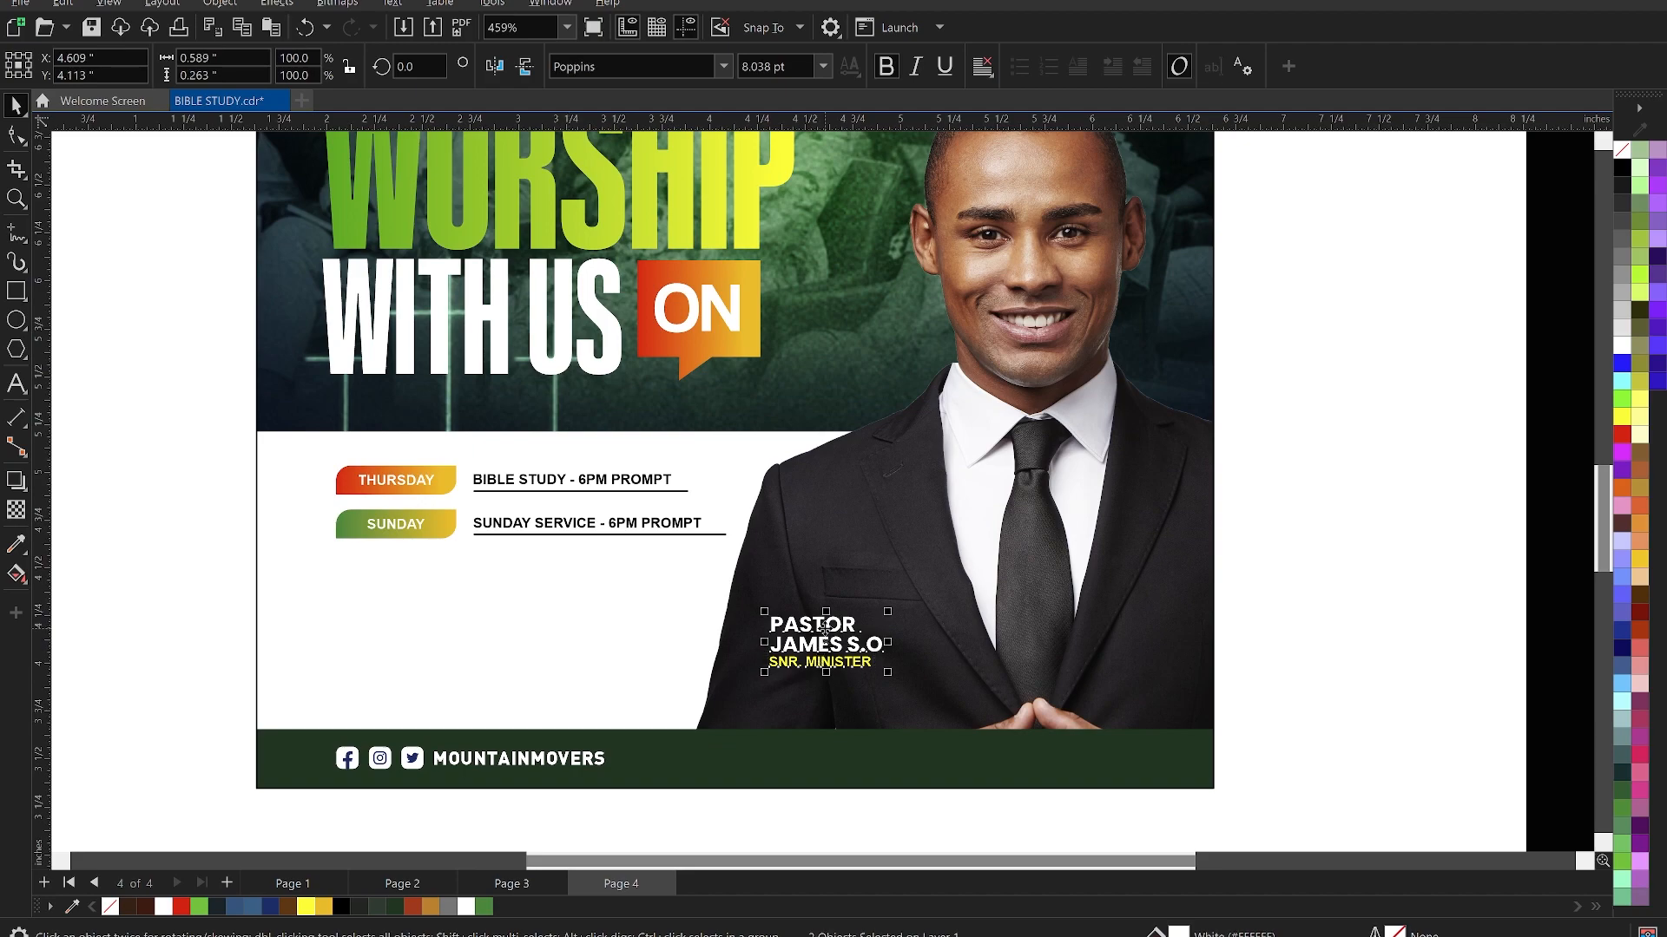
pyautogui.press('Escape')
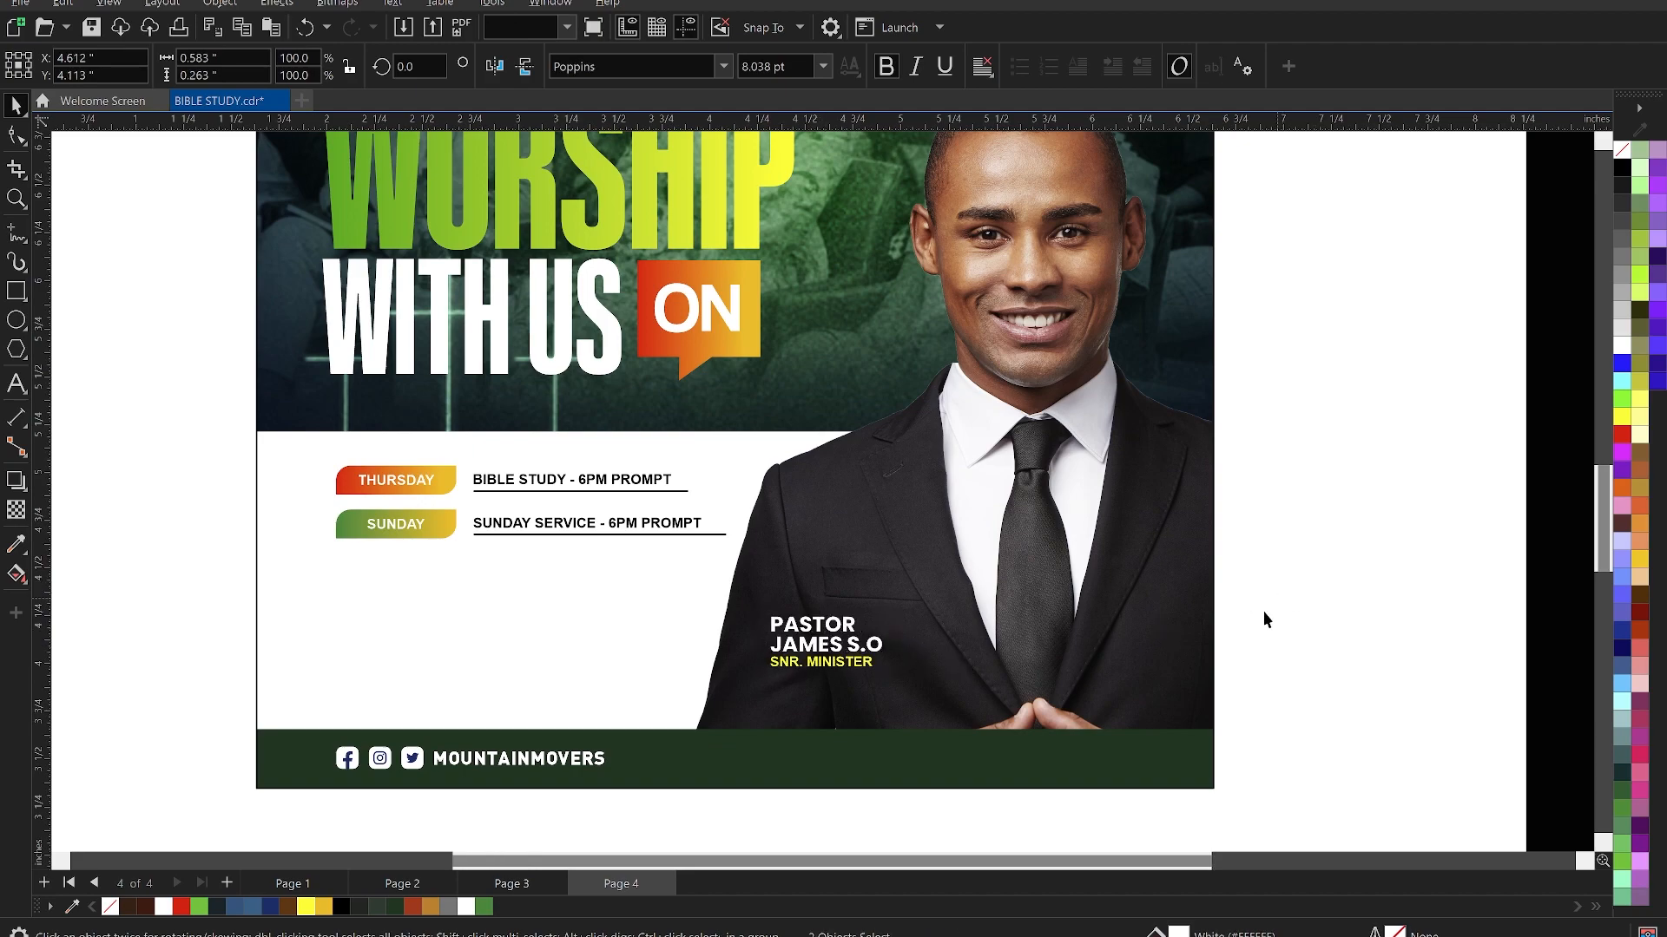
# - Switch to Notepad and copy the Mountain Movers Auditorium venue address together with the phone number
pyautogui.scroll(-2, 1265, 608)
pyautogui.scroll(-1, 938, 577)
pyautogui.scroll(2, 977, 383)
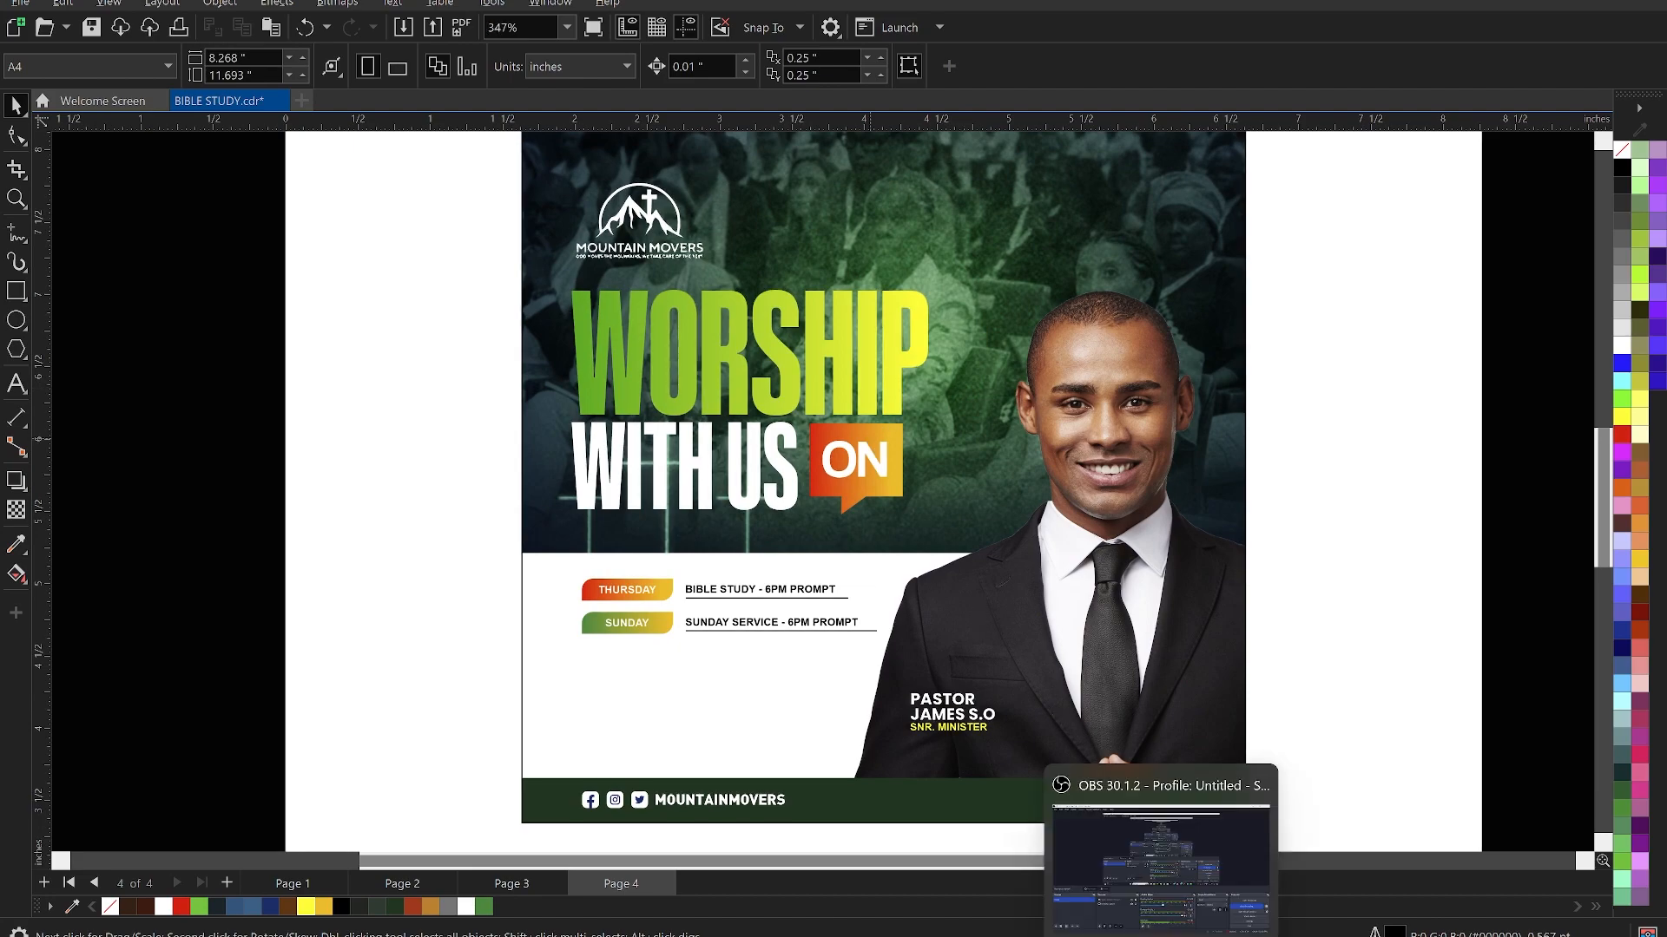
pyautogui.click(1067, 935)
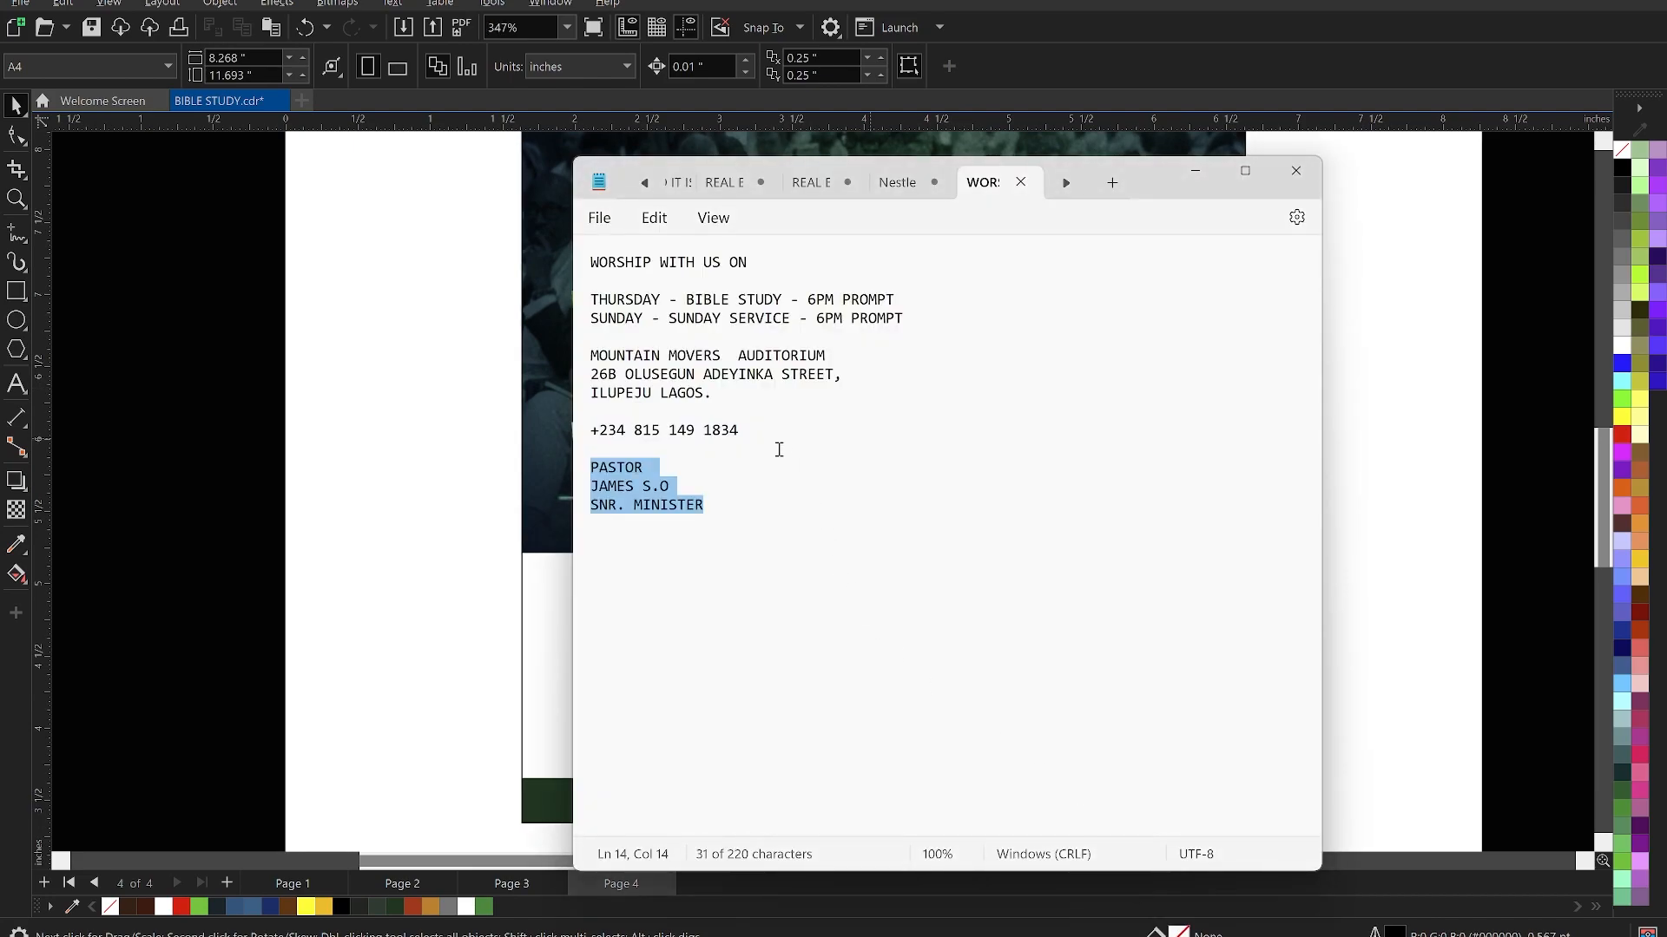
pyautogui.click(755, 425)
pyautogui.moveTo(762, 427); pyautogui.dragTo(587, 356)
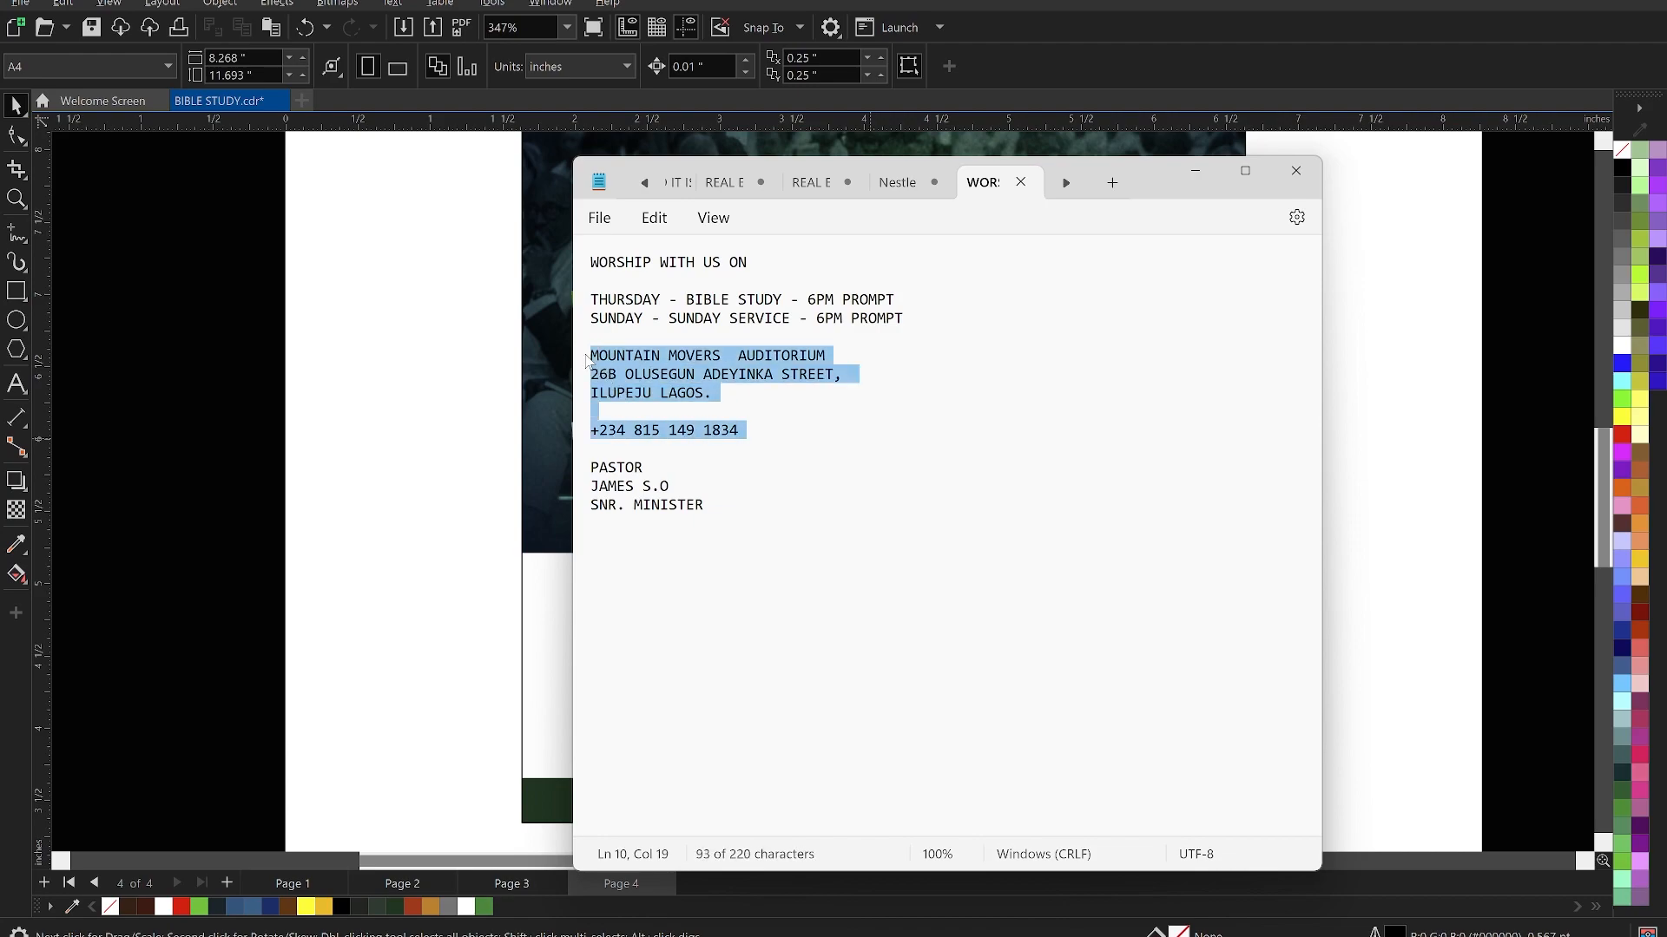
# - Paste the venue details as a new text object in CorelDRAW, scale it to about 6.125 pt and place it below the service schedule
pyautogui.click(392, 495)
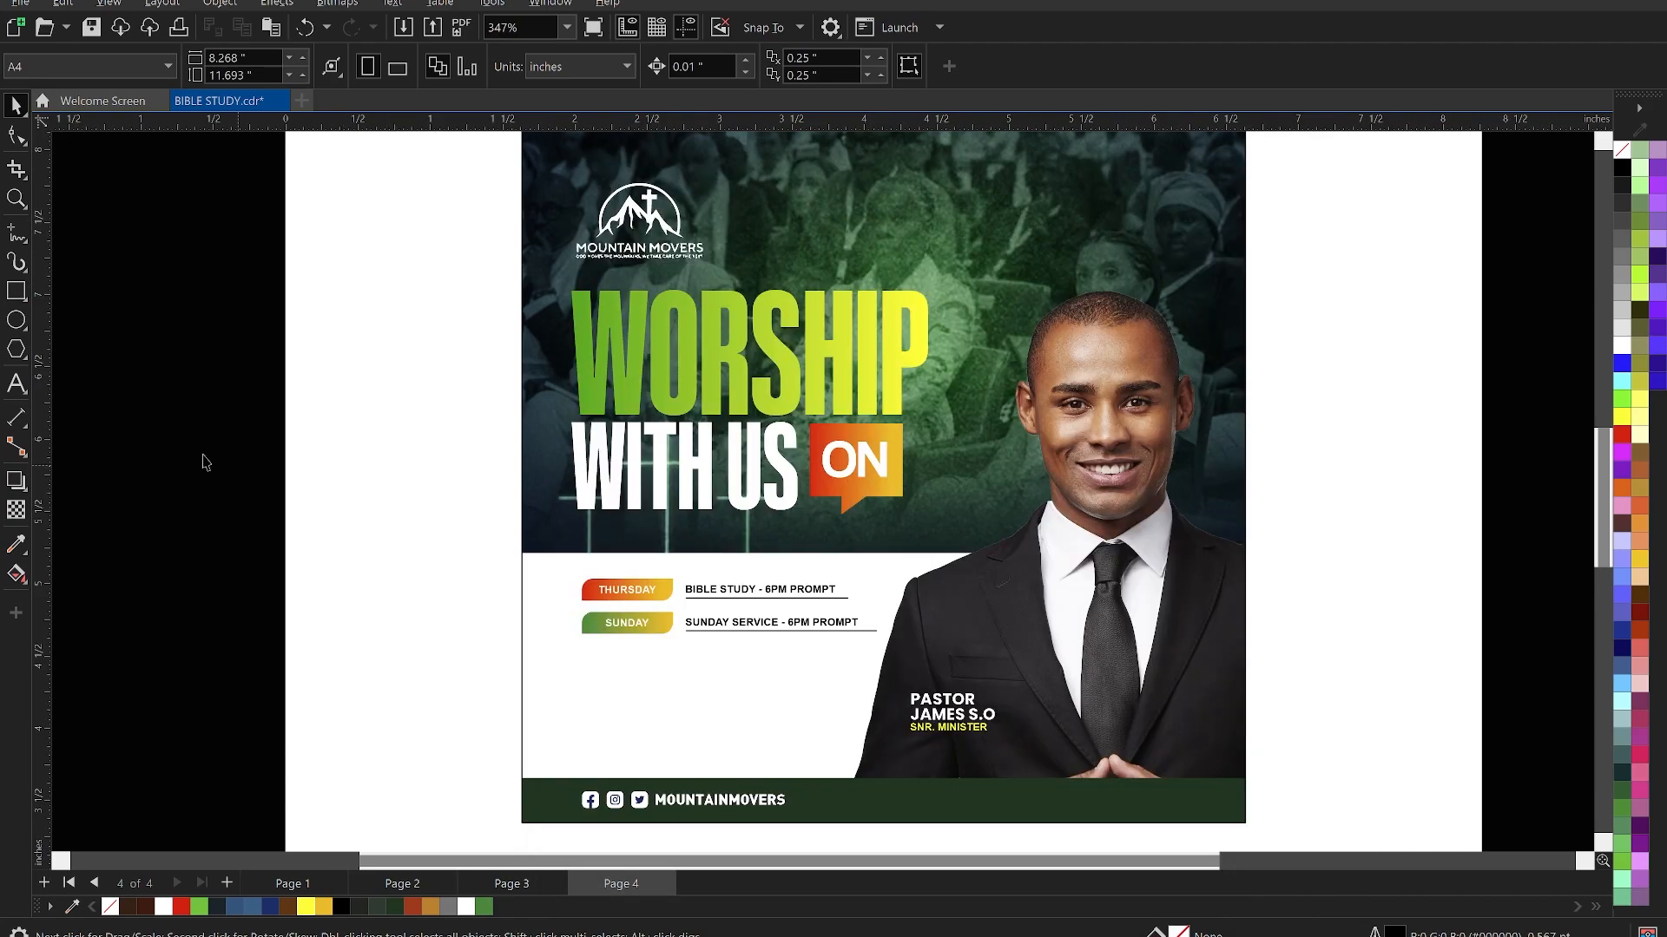
pyautogui.click(17, 382)
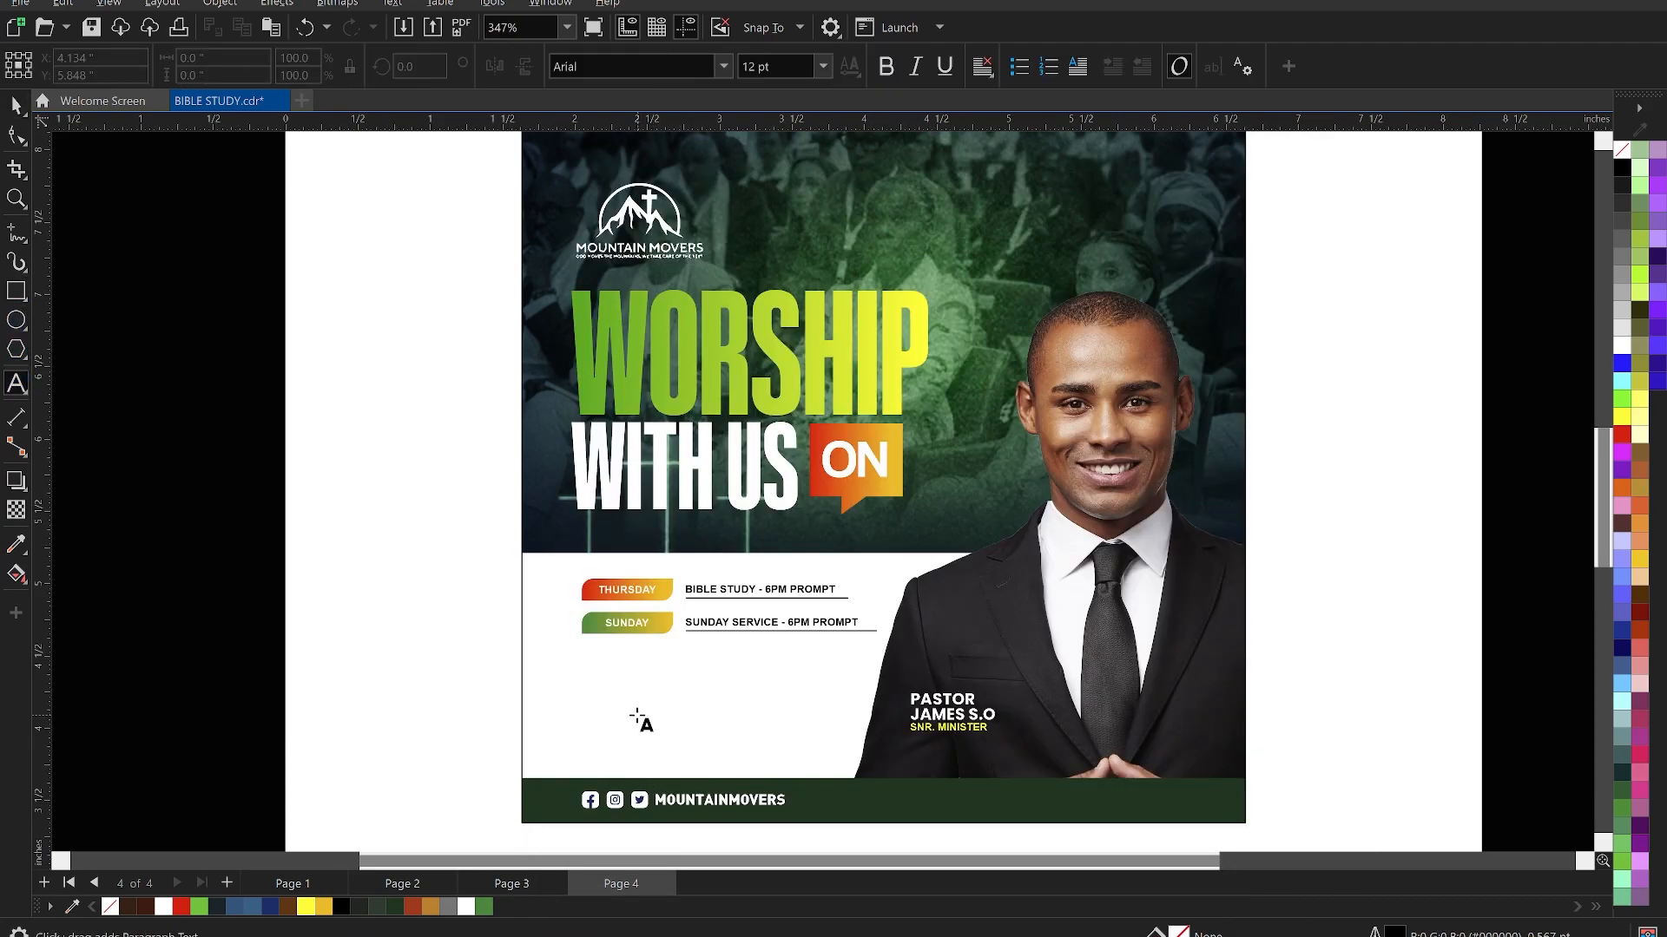
pyautogui.click(612, 692)
pyautogui.write('MOUNTAIN MOVERS  AUDITORIUM 26B OLUSEGUN ADEYINKA STREET, ILUPEJU LAGOS.')
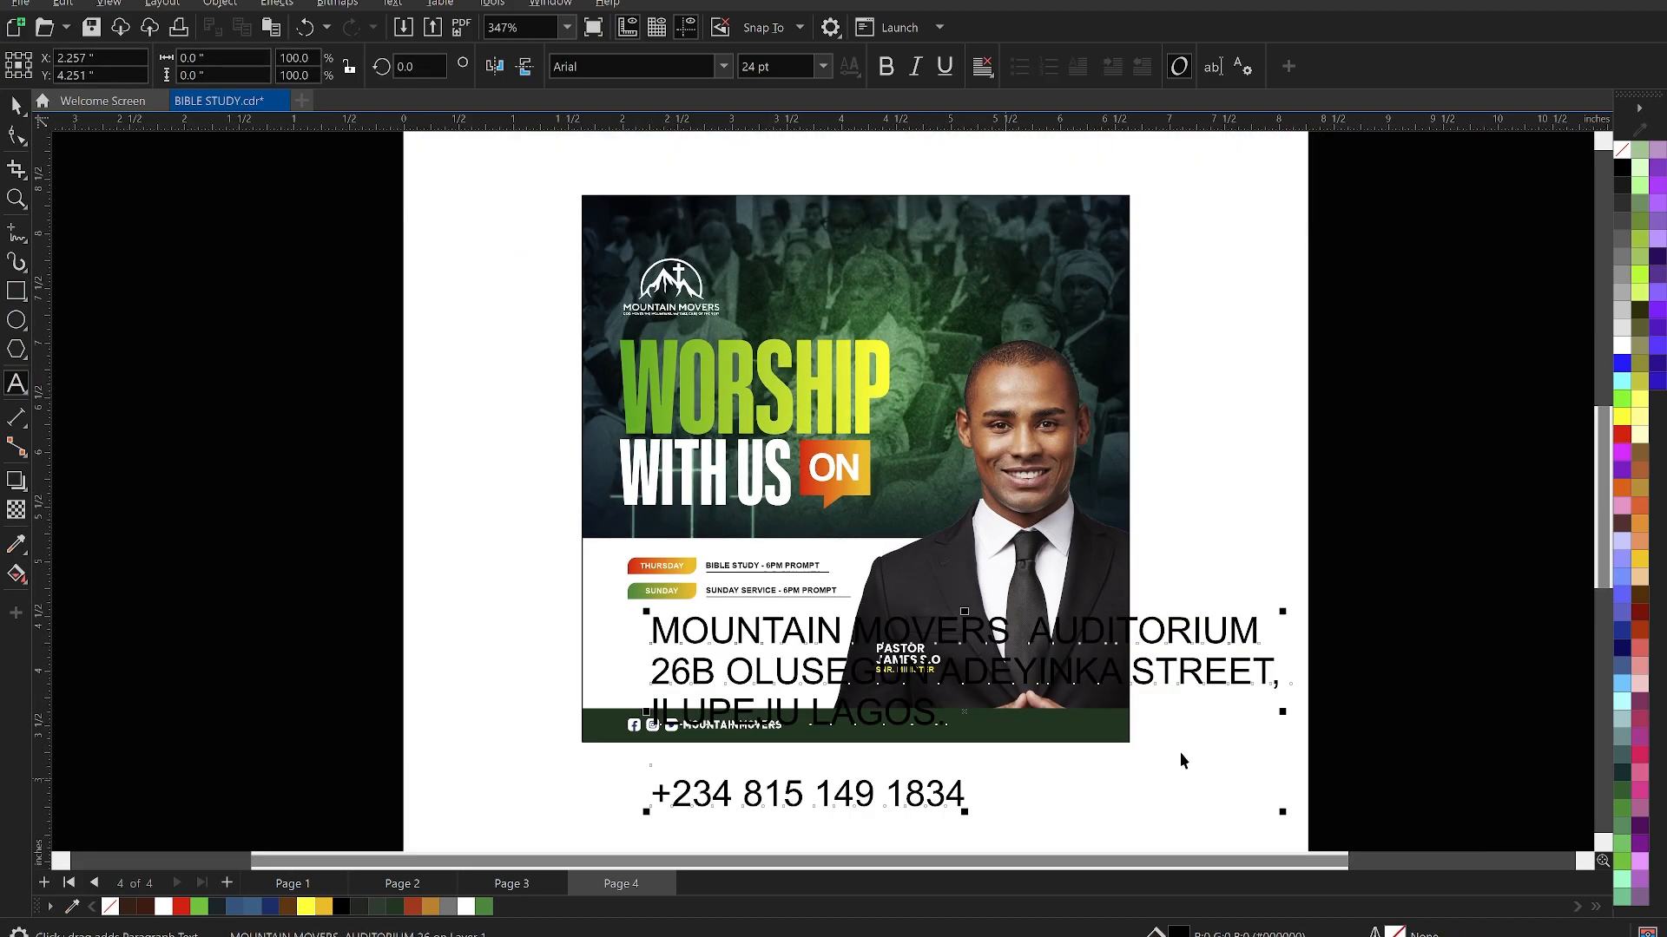
pyautogui.hotkey('ctrl', 'space')
pyautogui.moveTo(1284, 818); pyautogui.dragTo(819, 691)
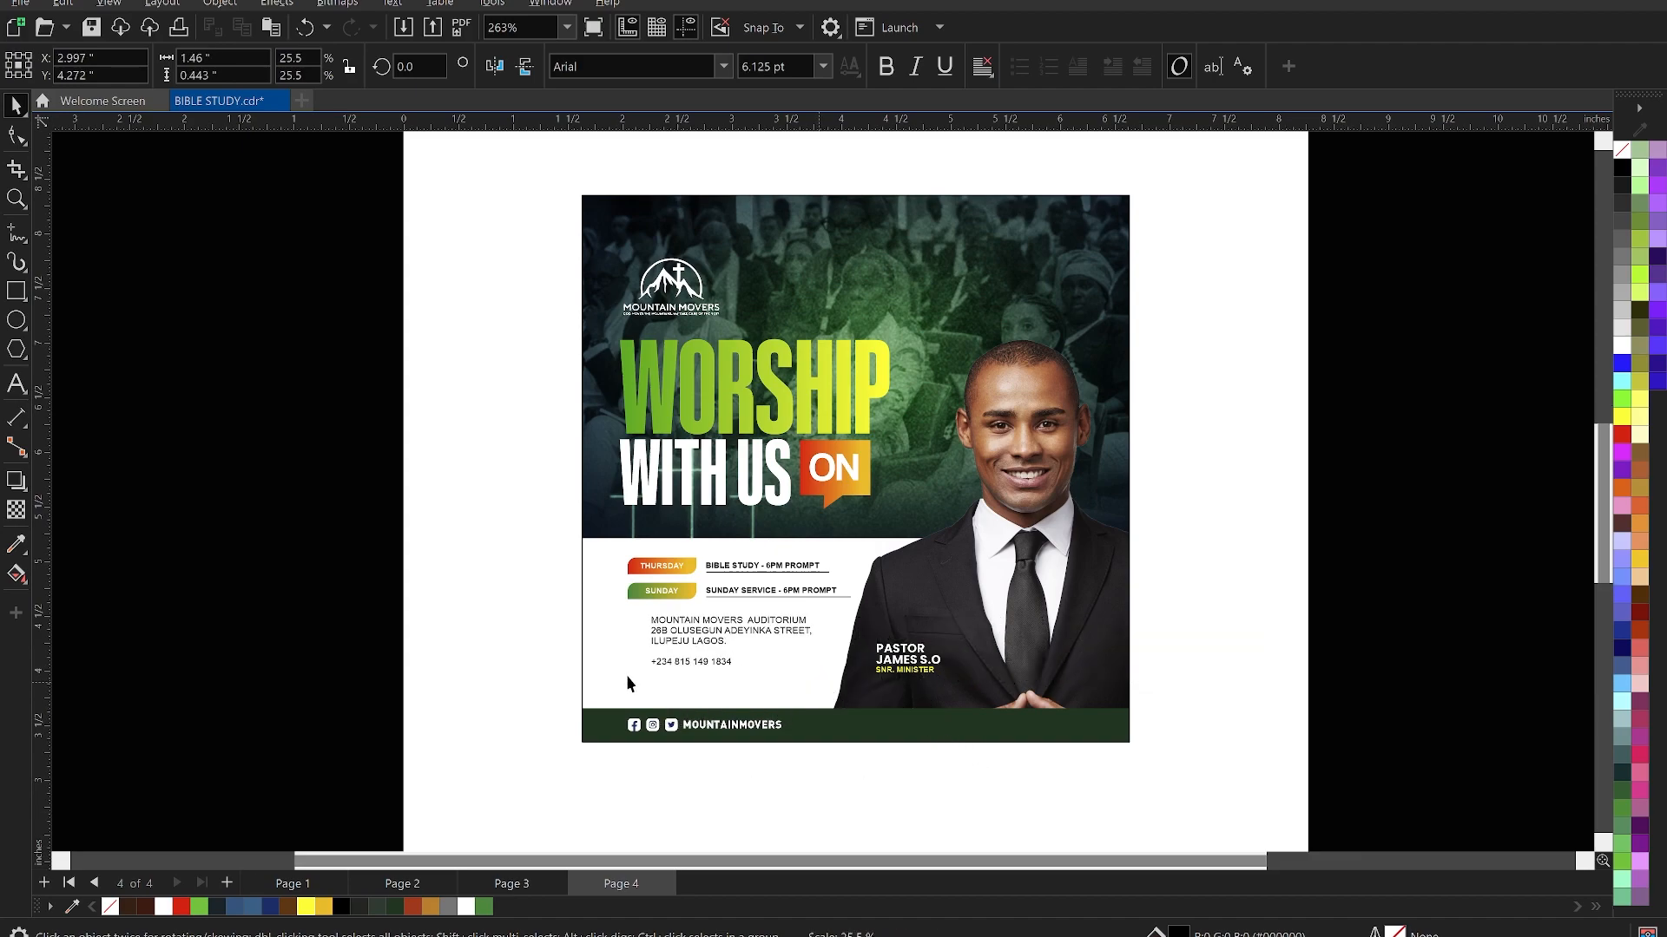
pyautogui.scroll(2, 627, 675)
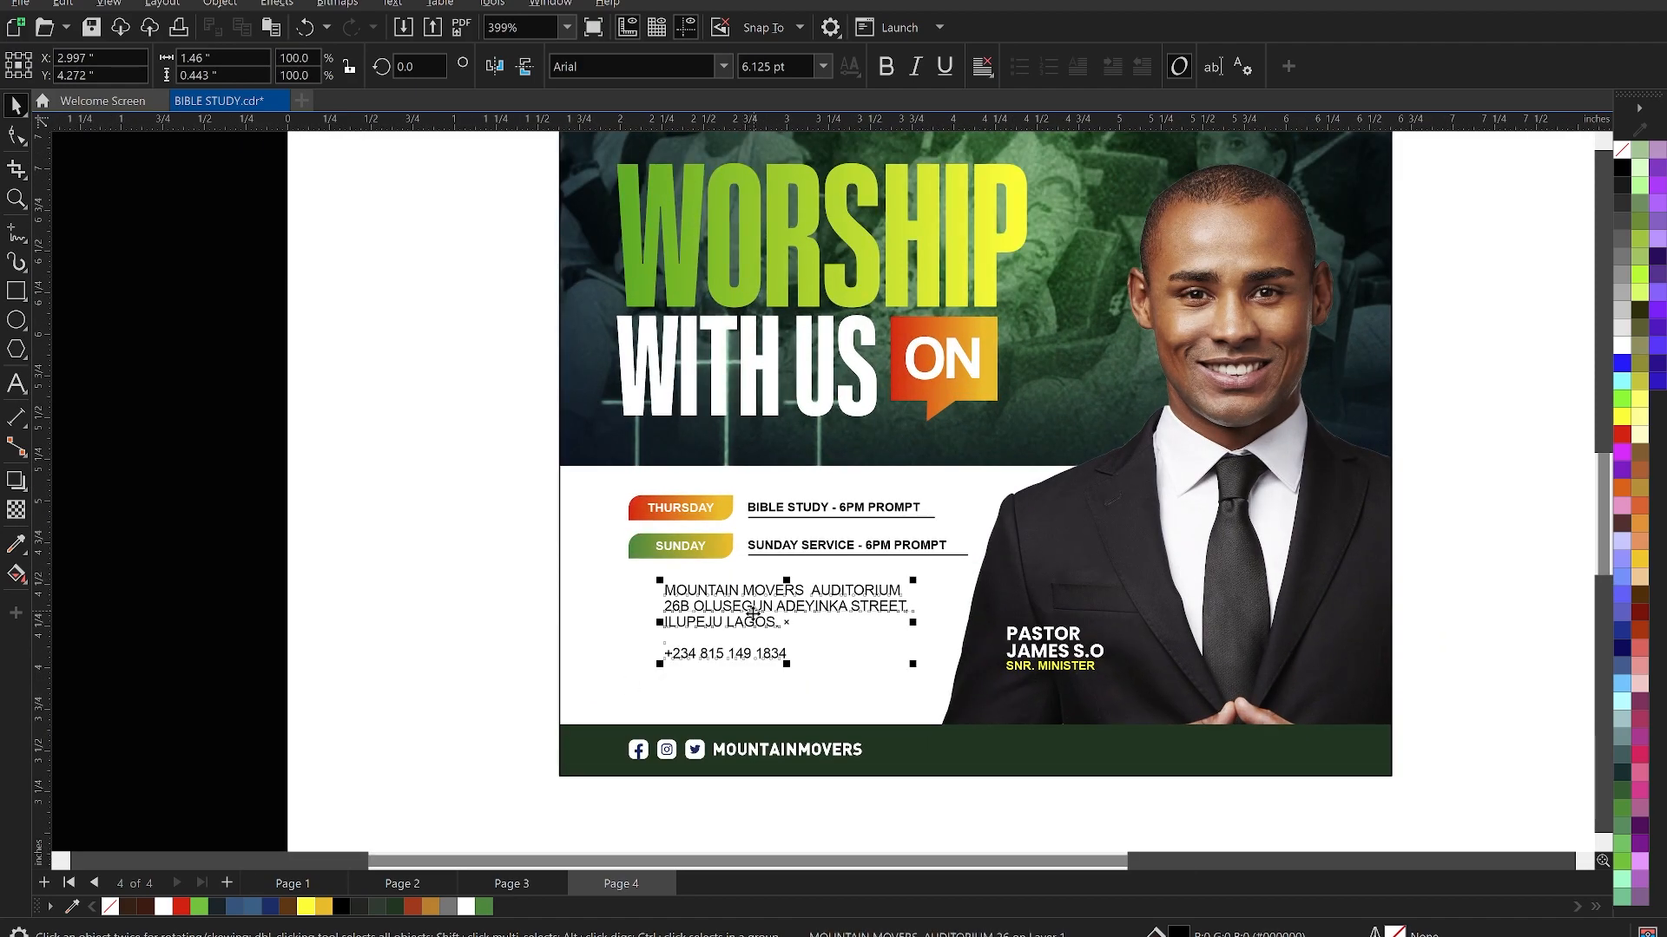
pyautogui.moveTo(754, 611); pyautogui.dragTo(731, 627)
# - Set the venue details text in Poppins Bold and tighten its line spacing
pyautogui.click(729, 63)
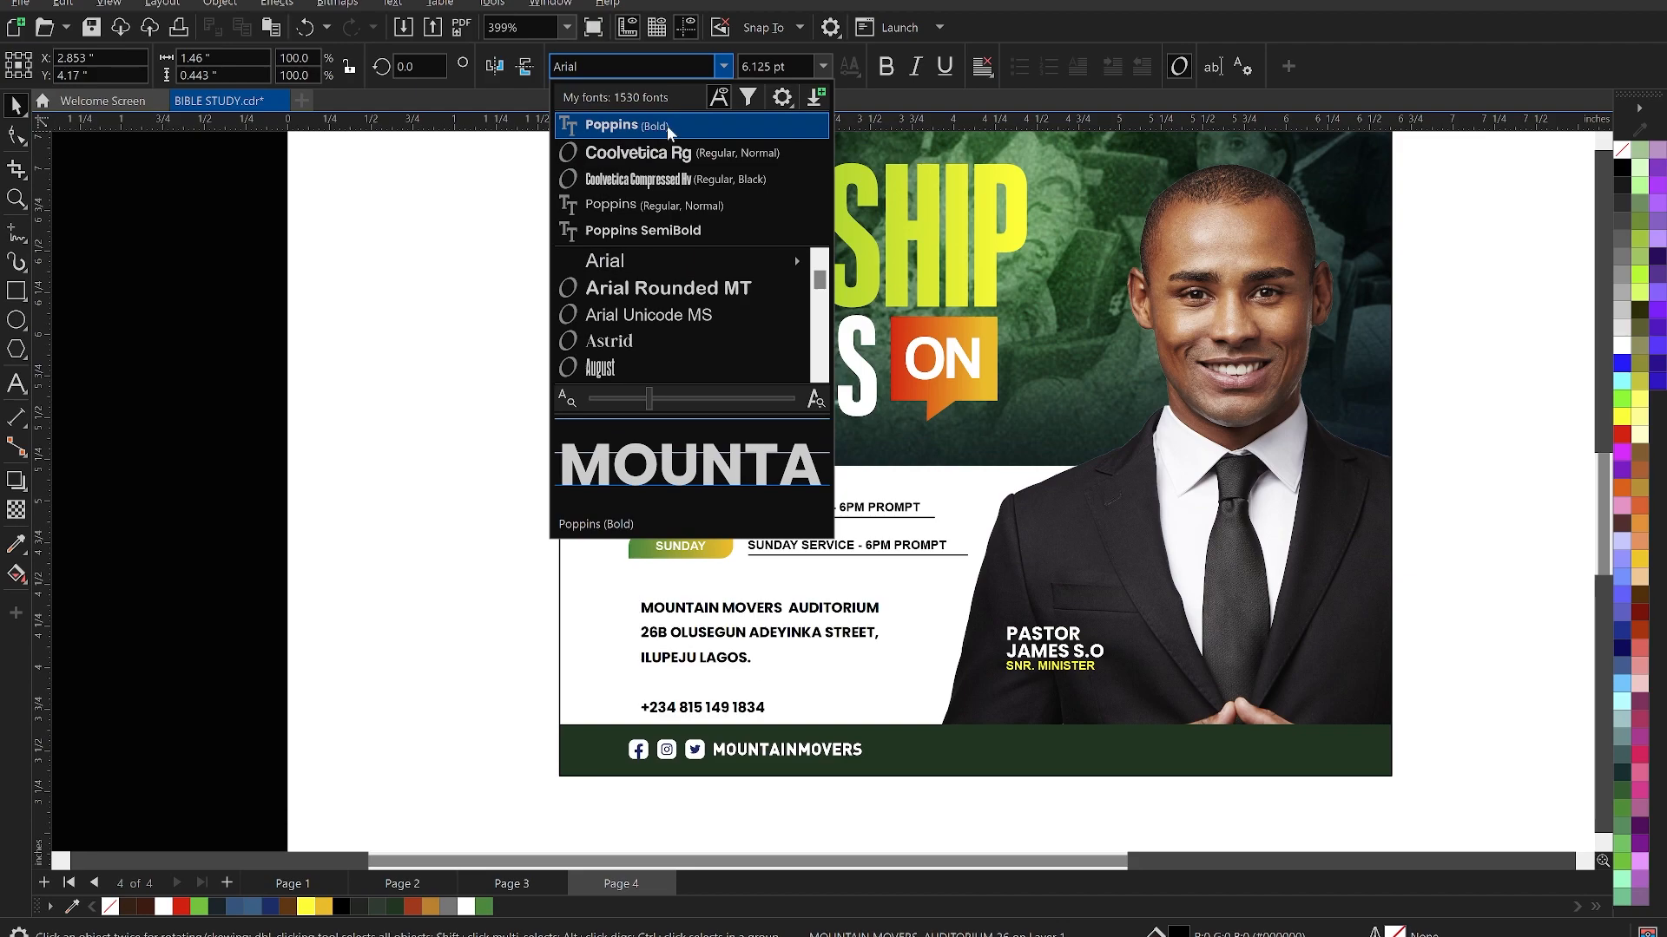
pyautogui.click(667, 125)
pyautogui.click(16, 137)
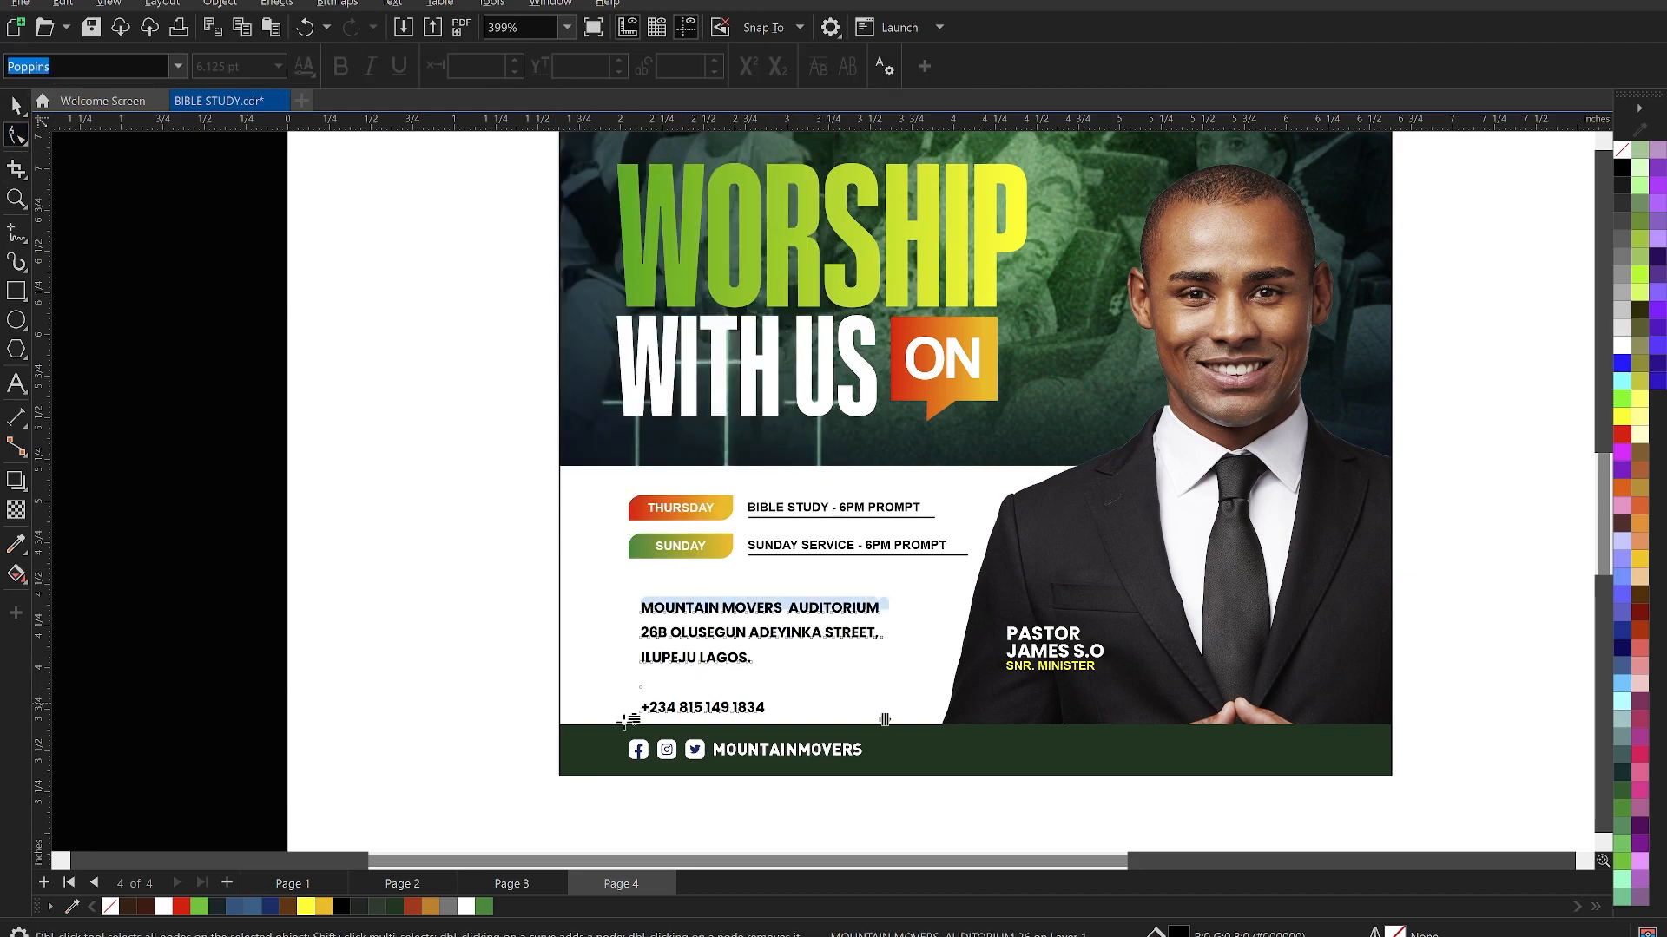
pyautogui.moveTo(637, 692); pyautogui.dragTo(640, 701)
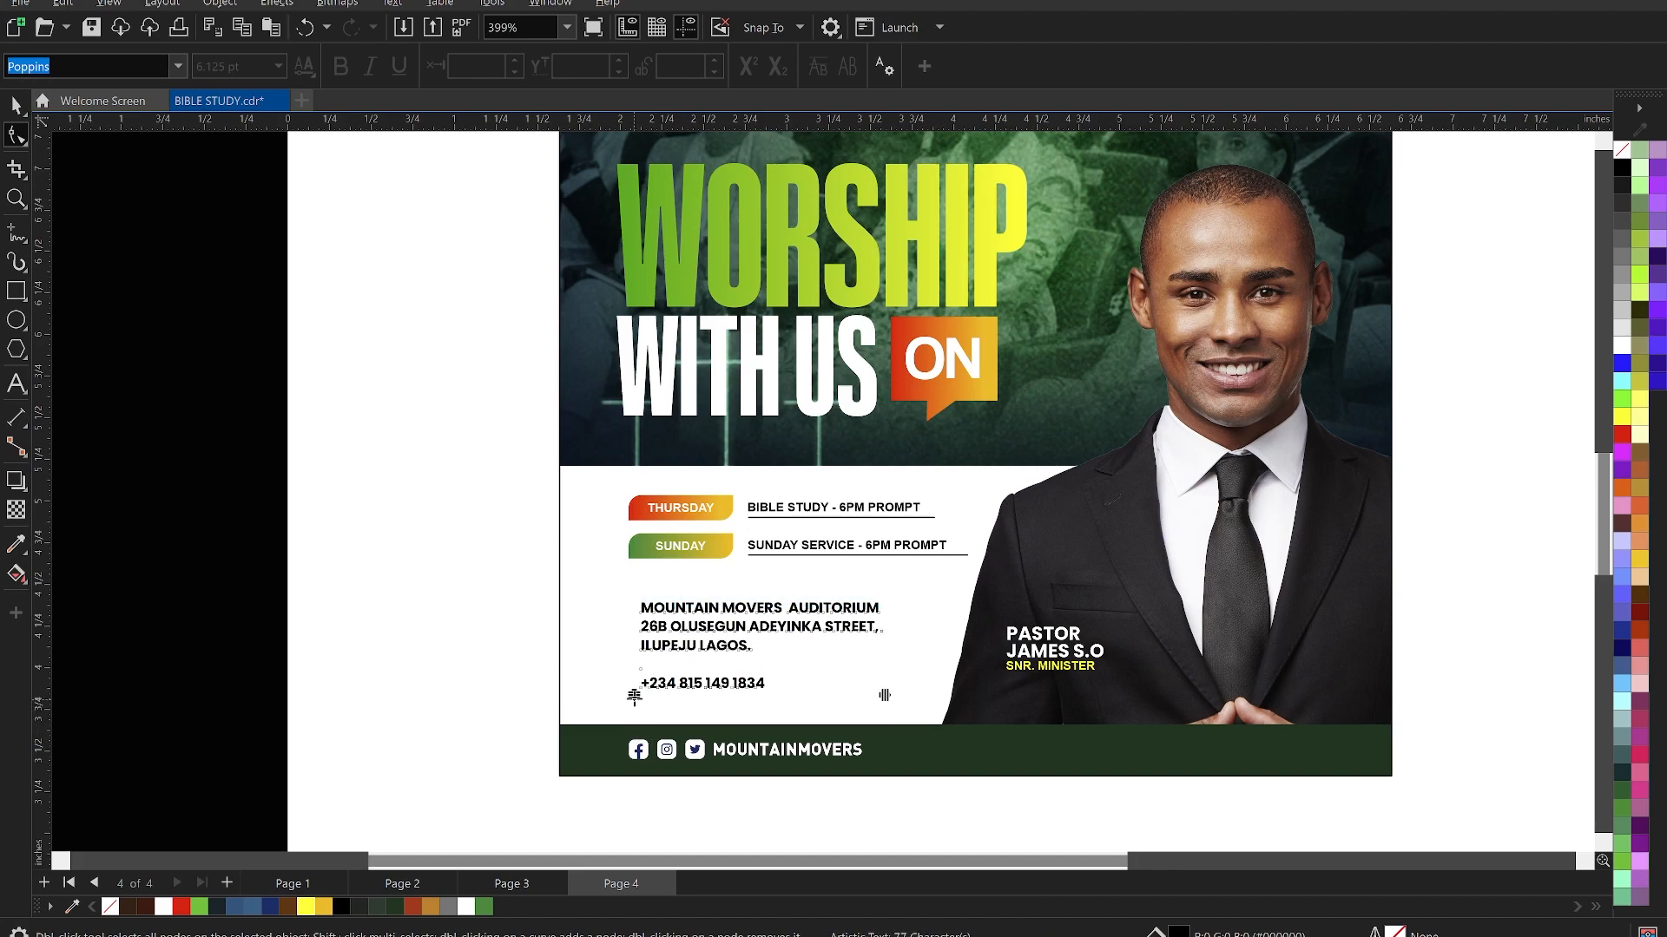
pyautogui.moveTo(637, 691); pyautogui.dragTo(636, 686)
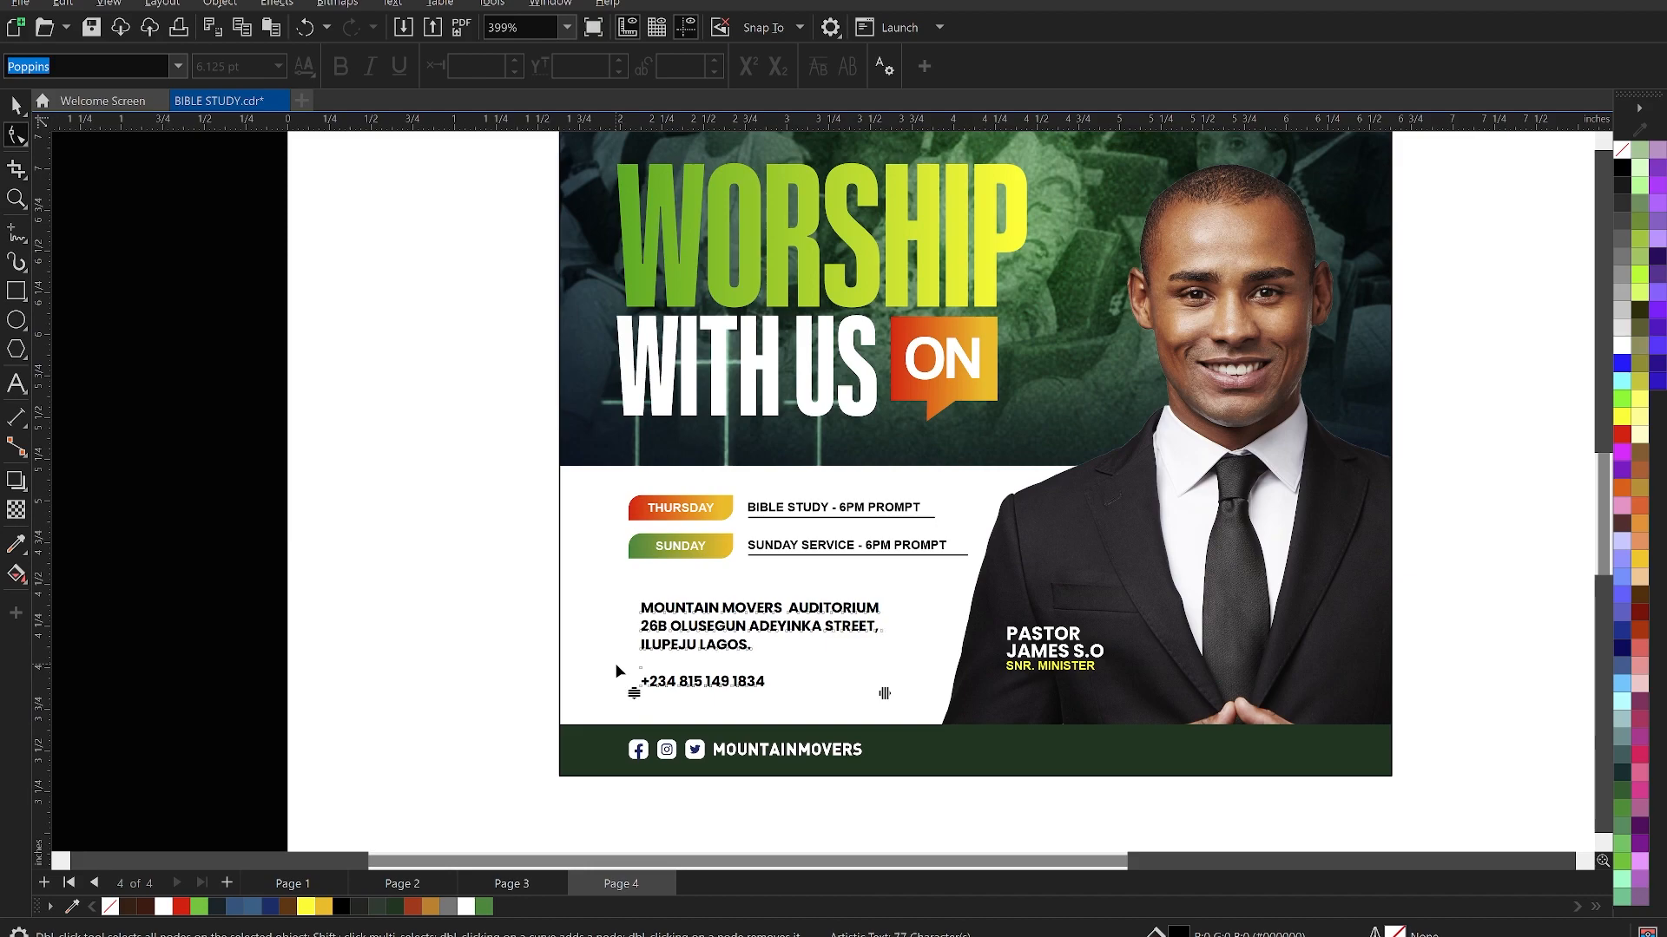
pyautogui.press('space')
pyautogui.click(476, 637)
# - Move the location pin and phone icons from the page's lower-right corner to just beside the venue details
pyautogui.scroll(-2, 501, 605)
pyautogui.scroll(-1, 507, 605)
pyautogui.scroll(-2, 737, 595)
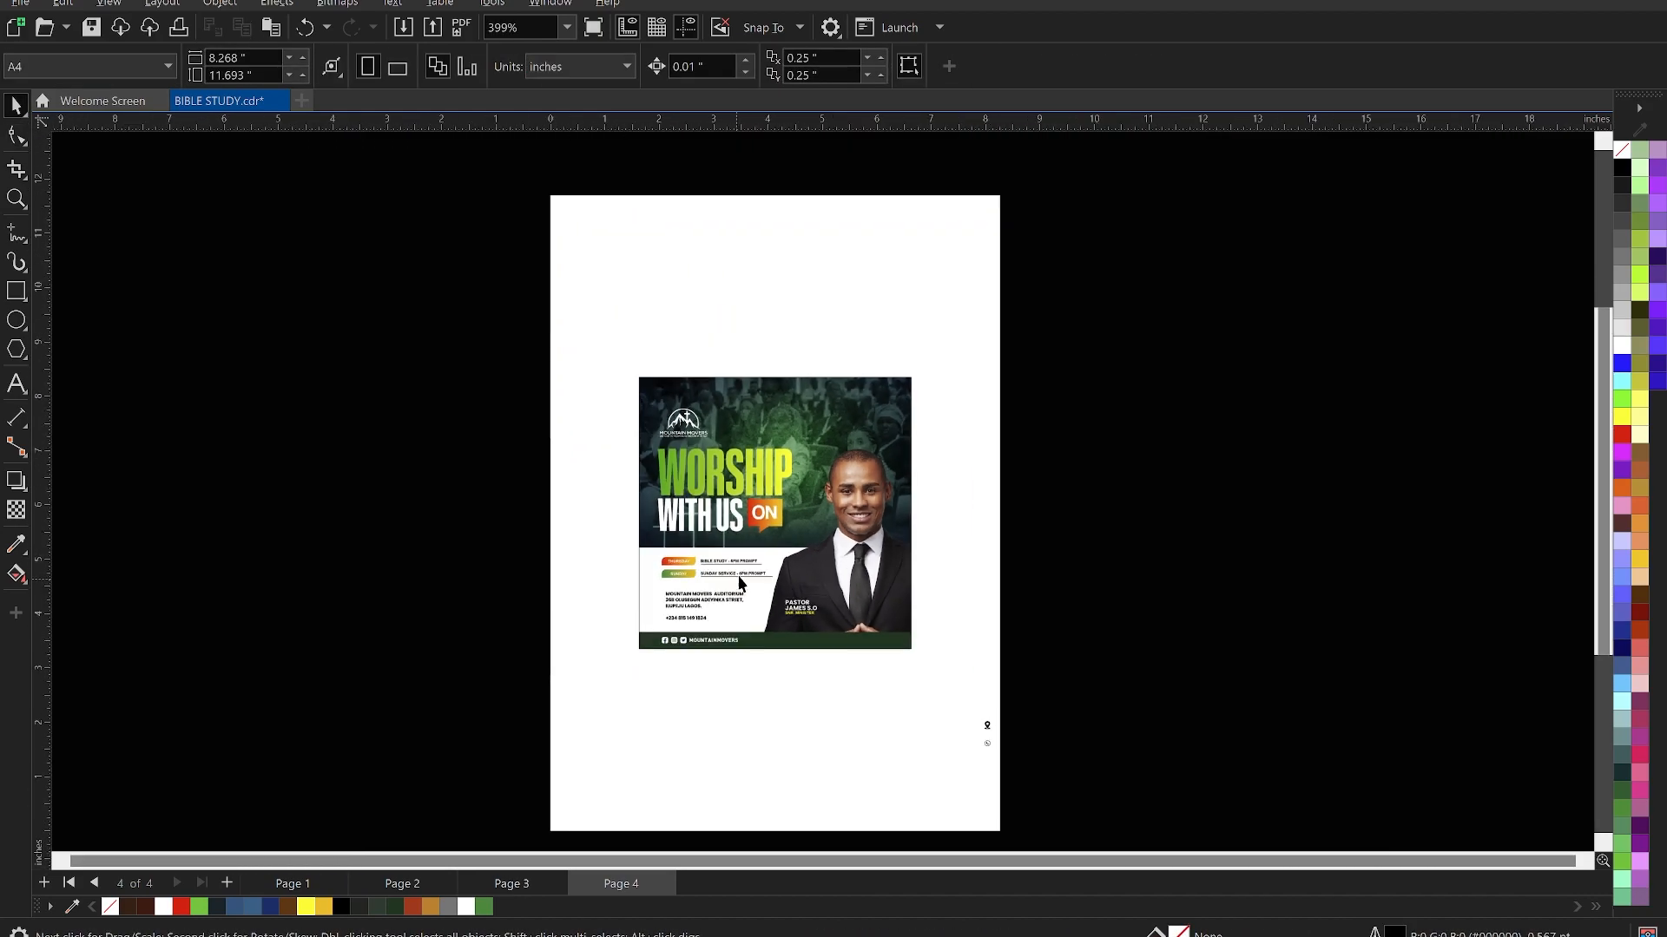
pyautogui.scroll(2, 913, 725)
pyautogui.moveTo(967, 687); pyautogui.dragTo(460, 542)
pyautogui.press('z')
pyautogui.moveTo(335, 440); pyautogui.dragTo(708, 590)
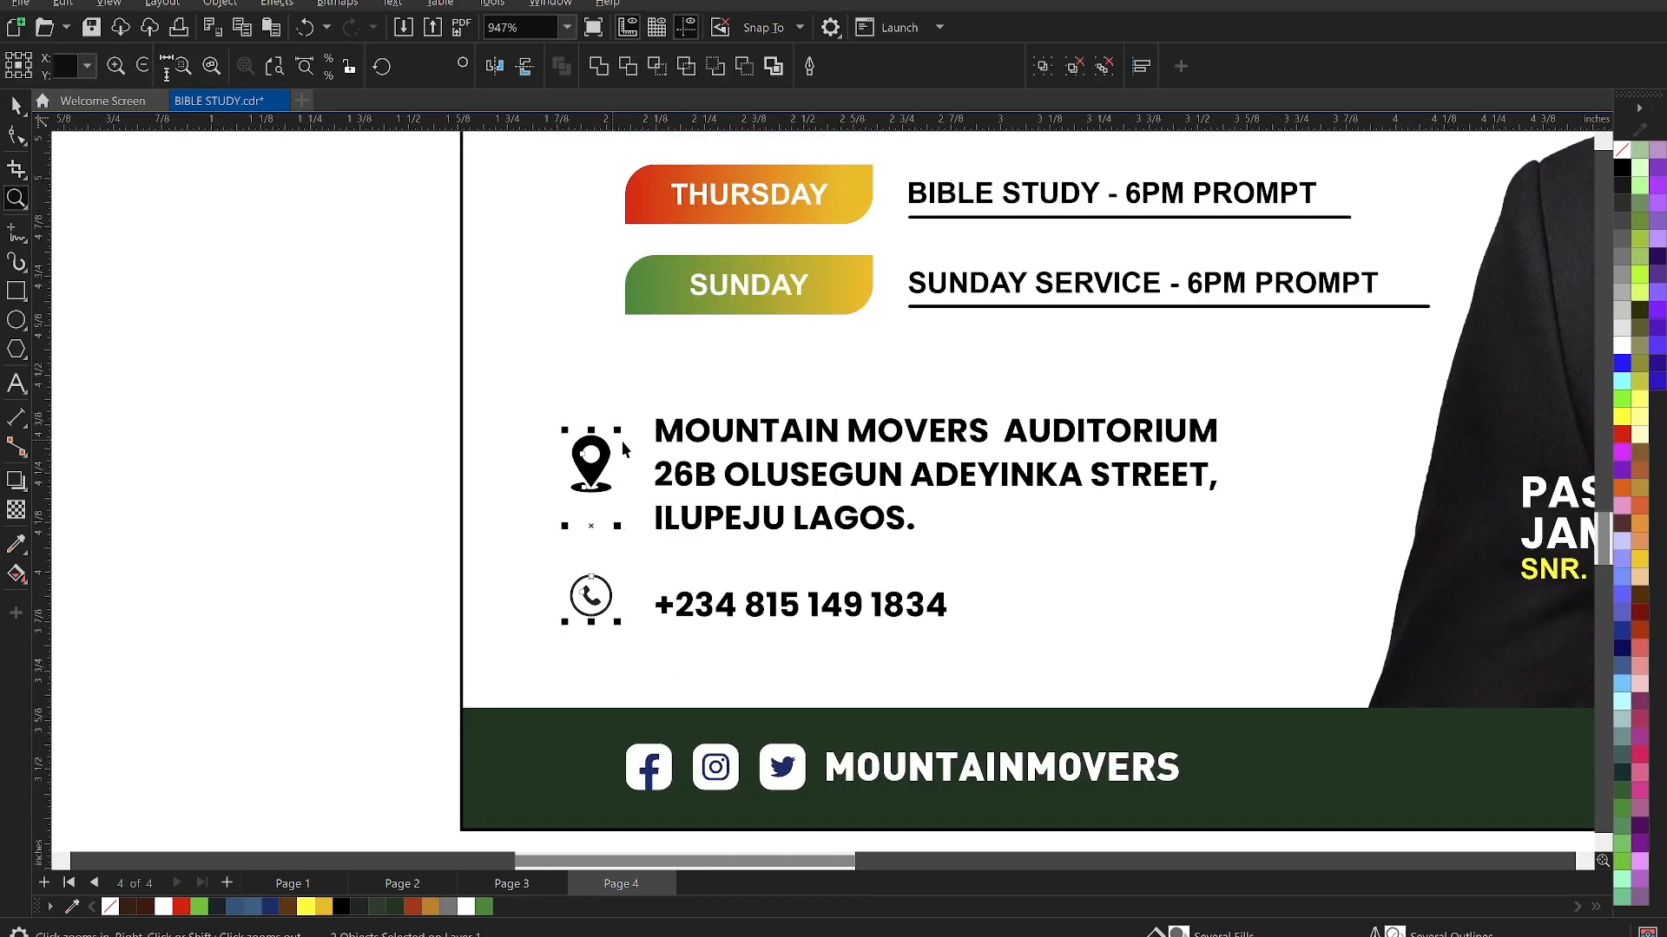
pyautogui.press('space')
pyautogui.click(404, 408)
pyautogui.moveTo(620, 444); pyautogui.dragTo(619, 444)
pyautogui.hotkey('ctrl', 'z')
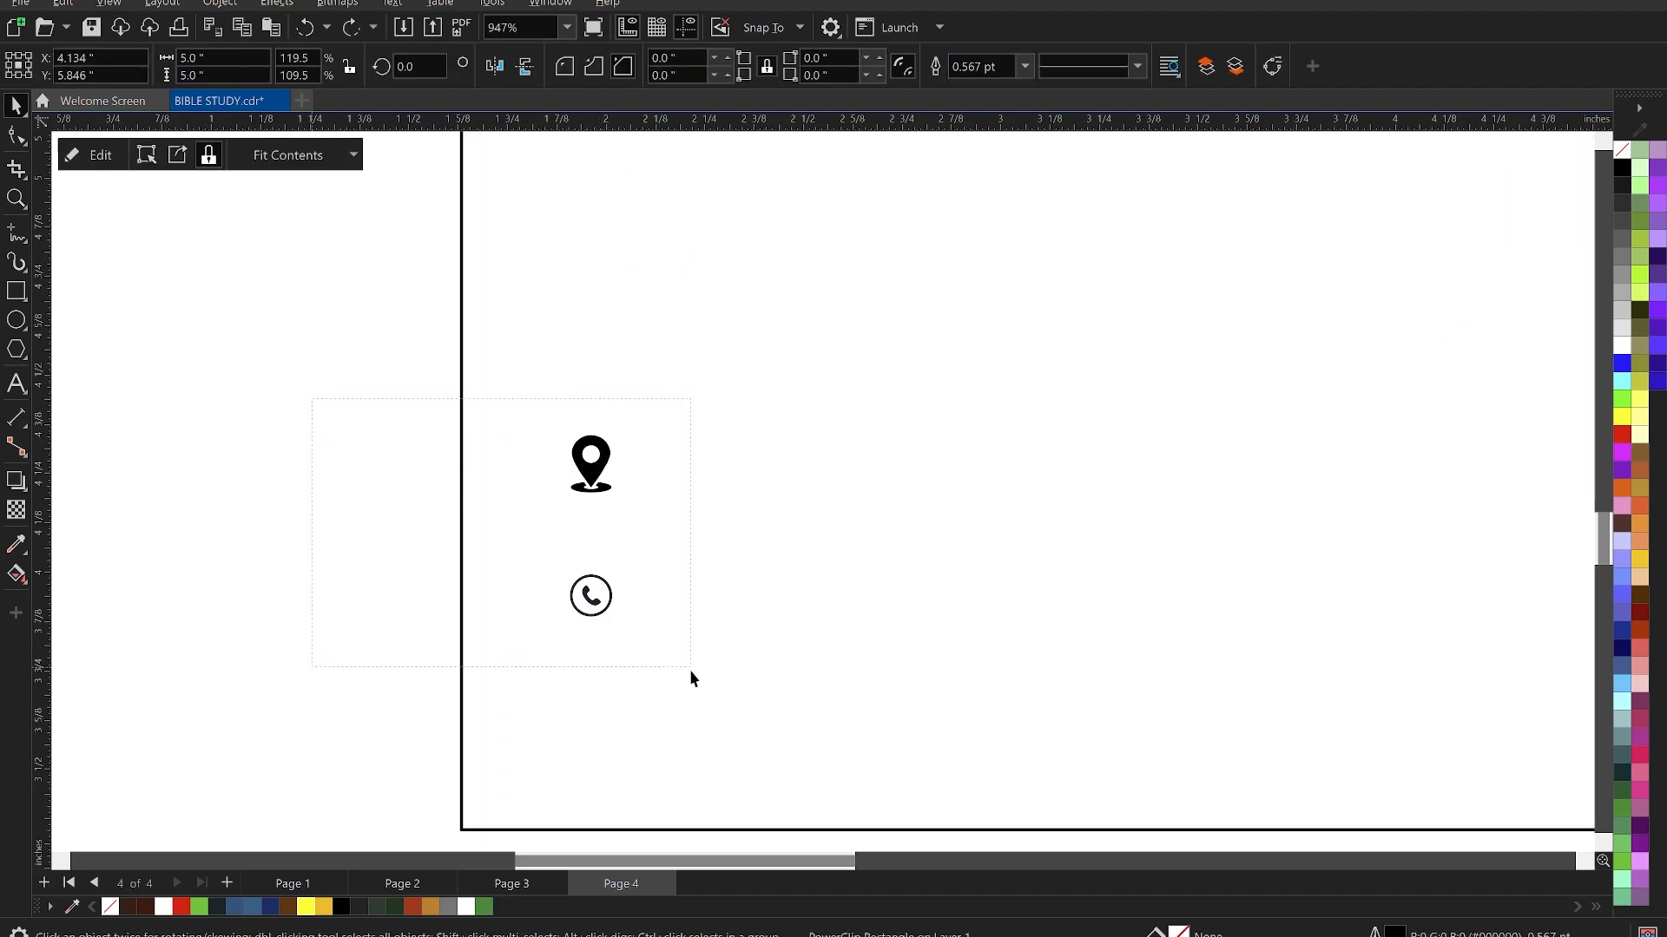
pyautogui.moveTo(690, 675); pyautogui.dragTo(690, 676)
pyautogui.press('Delete')
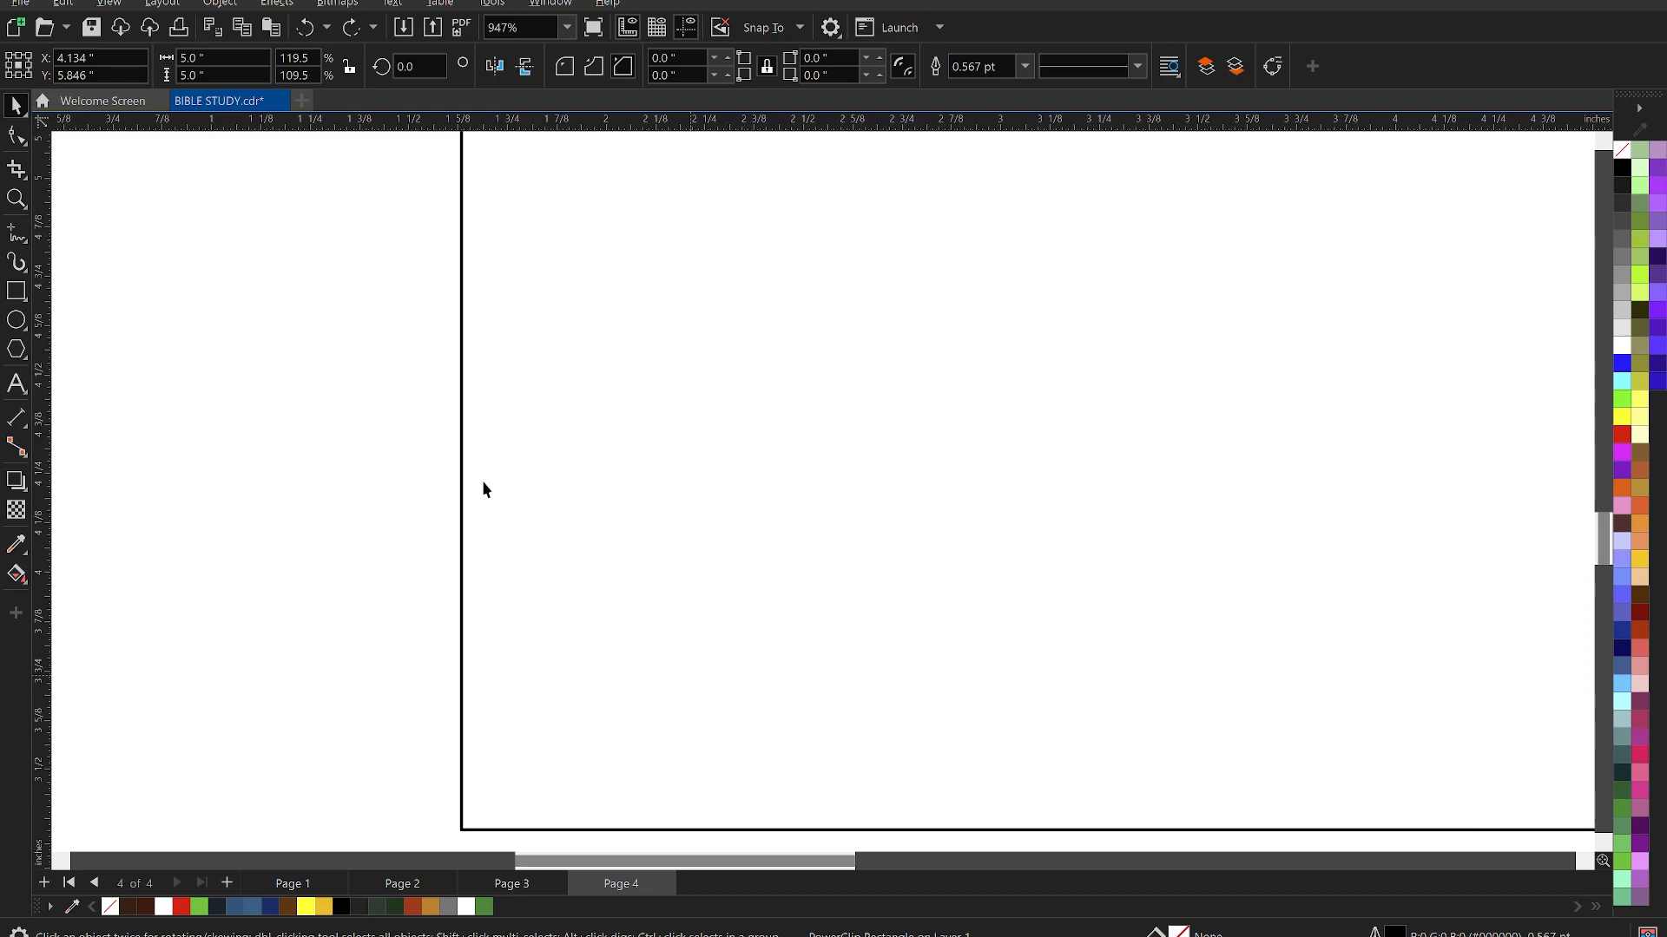
# - Line up the location pin and venue text beneath the schedule tags, and move the phone icon beside the phone number
pyautogui.click(594, 485)
pyautogui.moveTo(595, 484); pyautogui.dragTo(599, 469)
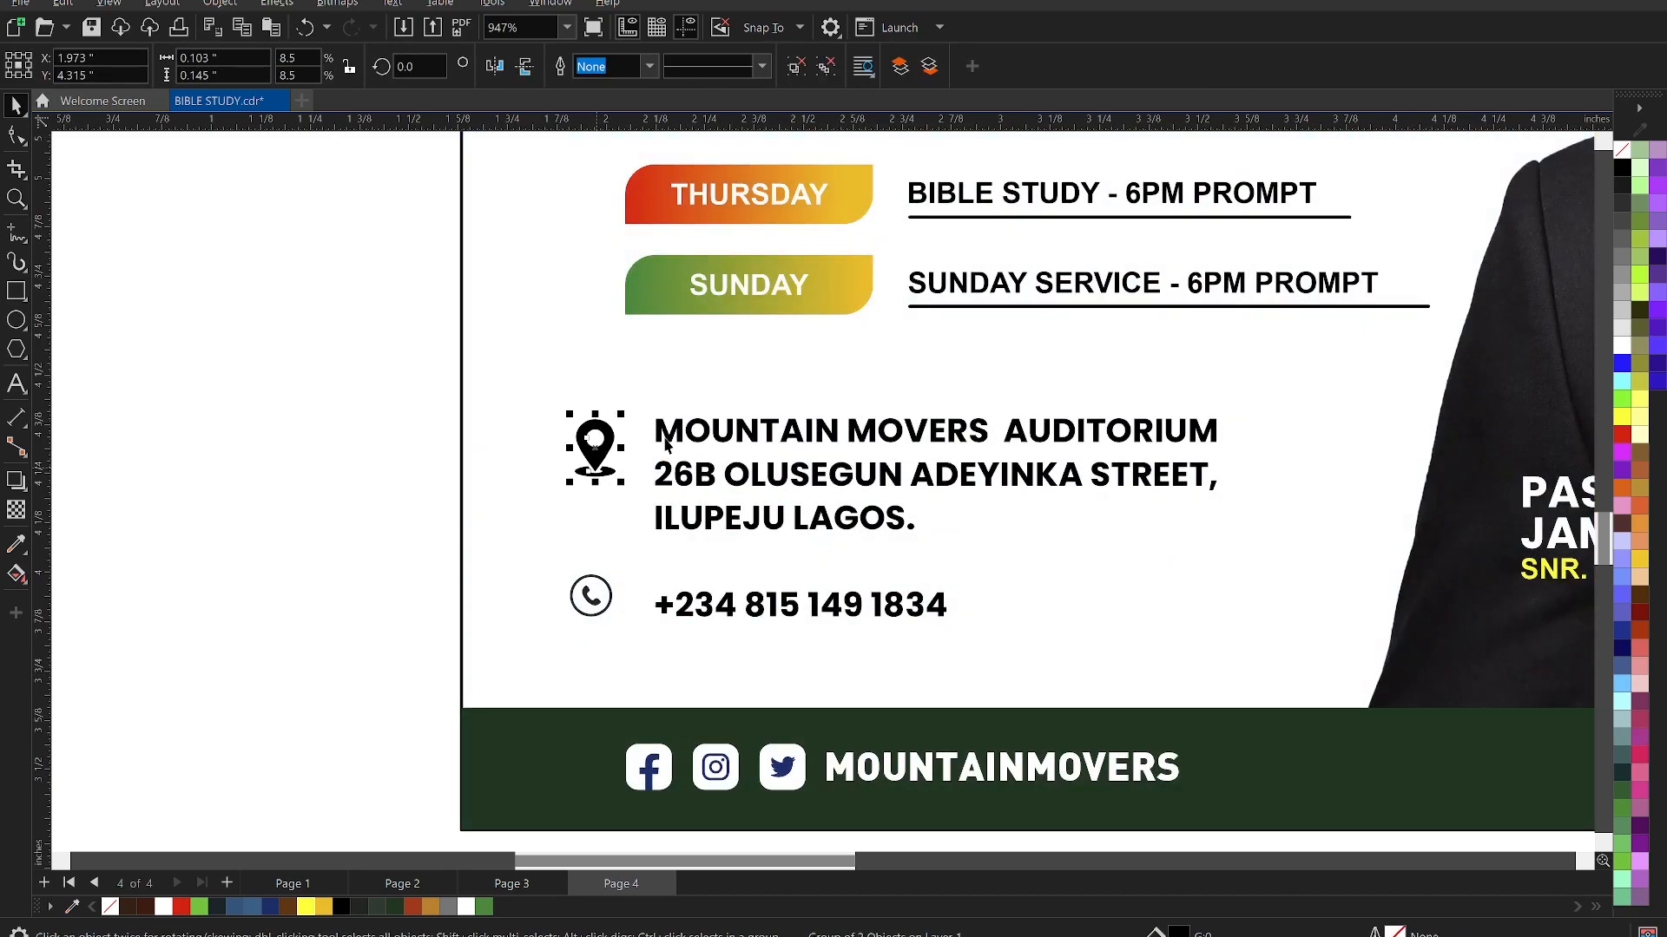
pyautogui.keyDown('shift'); pyautogui.click(668, 438); pyautogui.keyUp('shift')
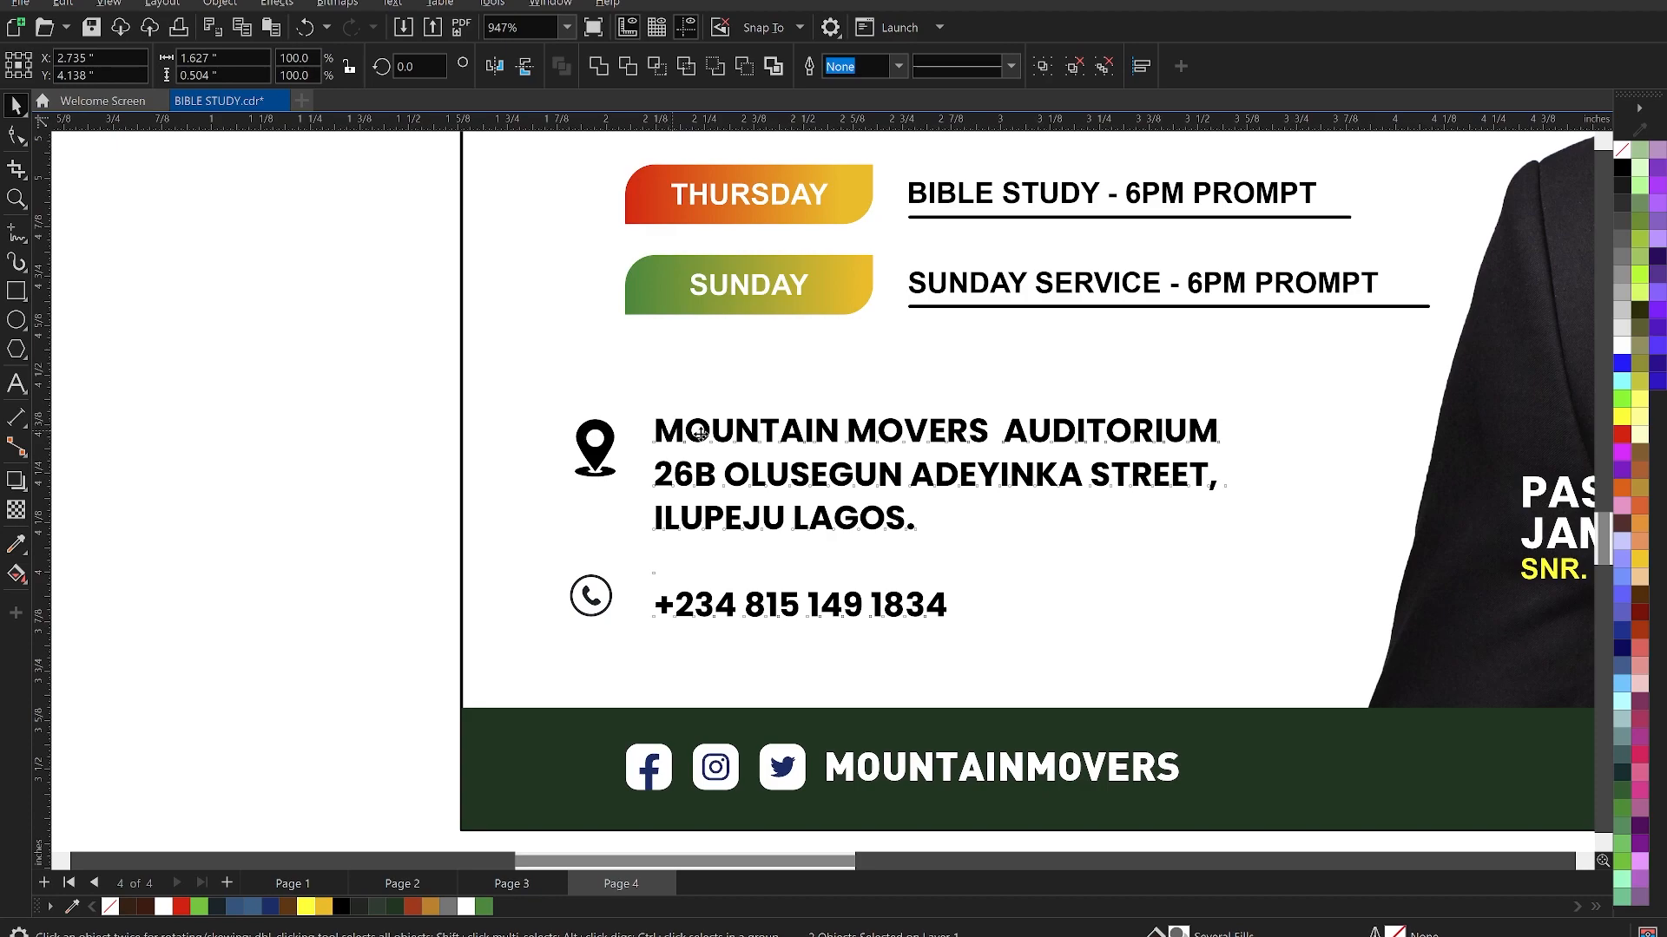
pyautogui.moveTo(706, 442); pyautogui.dragTo(705, 433)
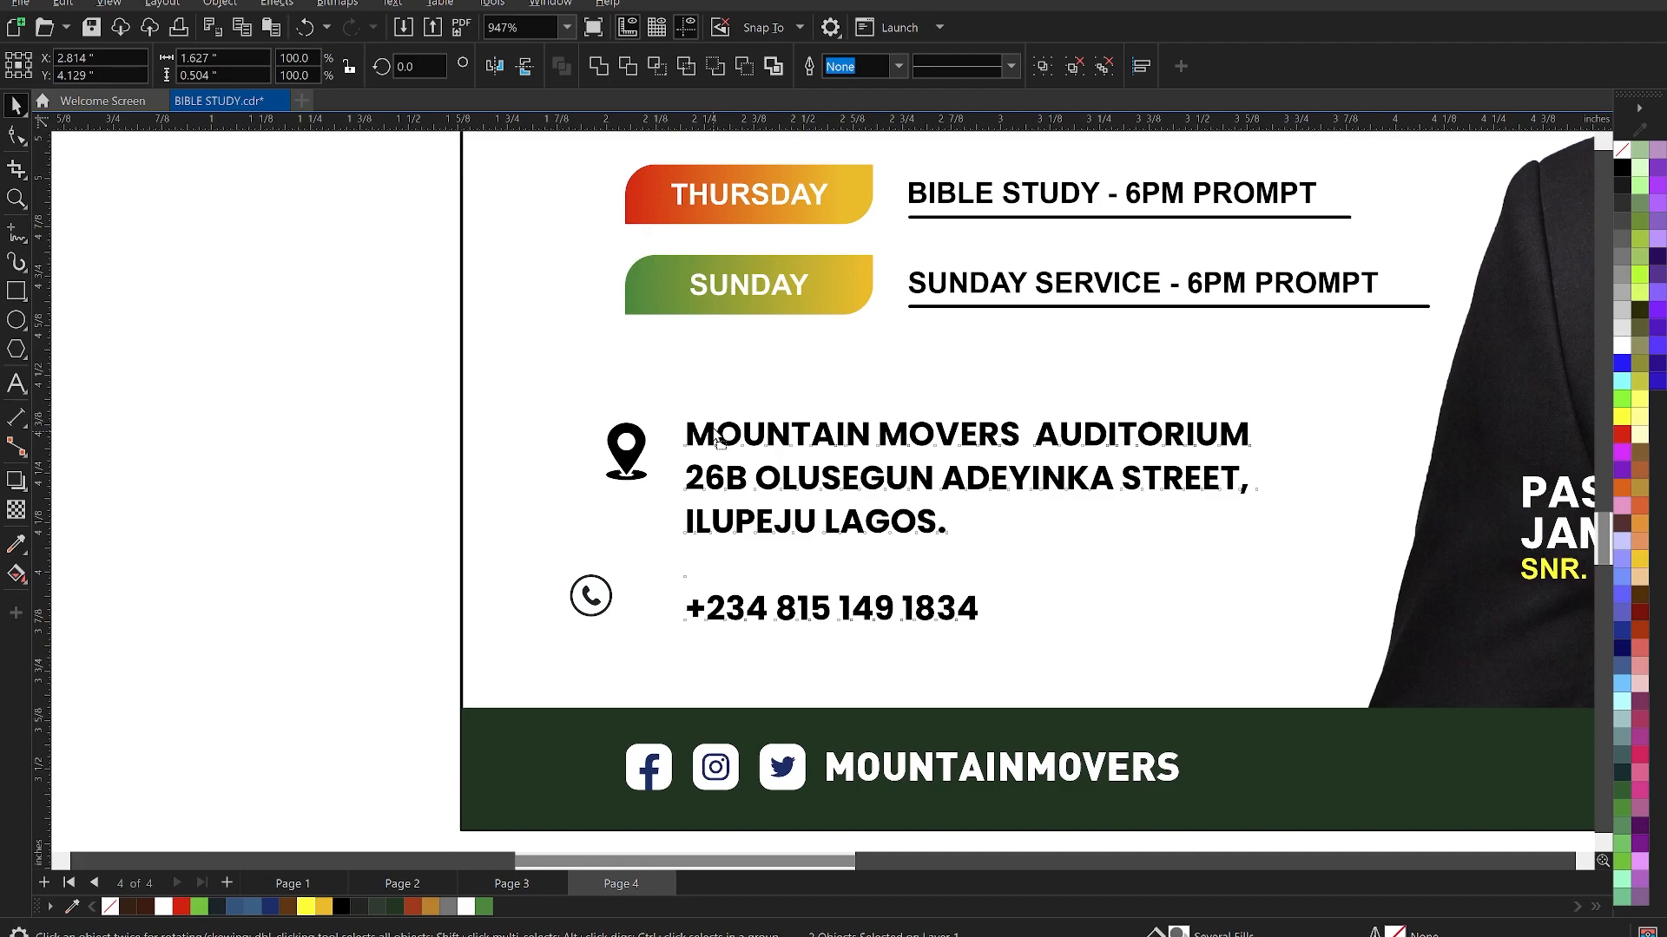
pyautogui.moveTo(711, 428); pyautogui.dragTo(708, 425)
pyautogui.click(591, 599)
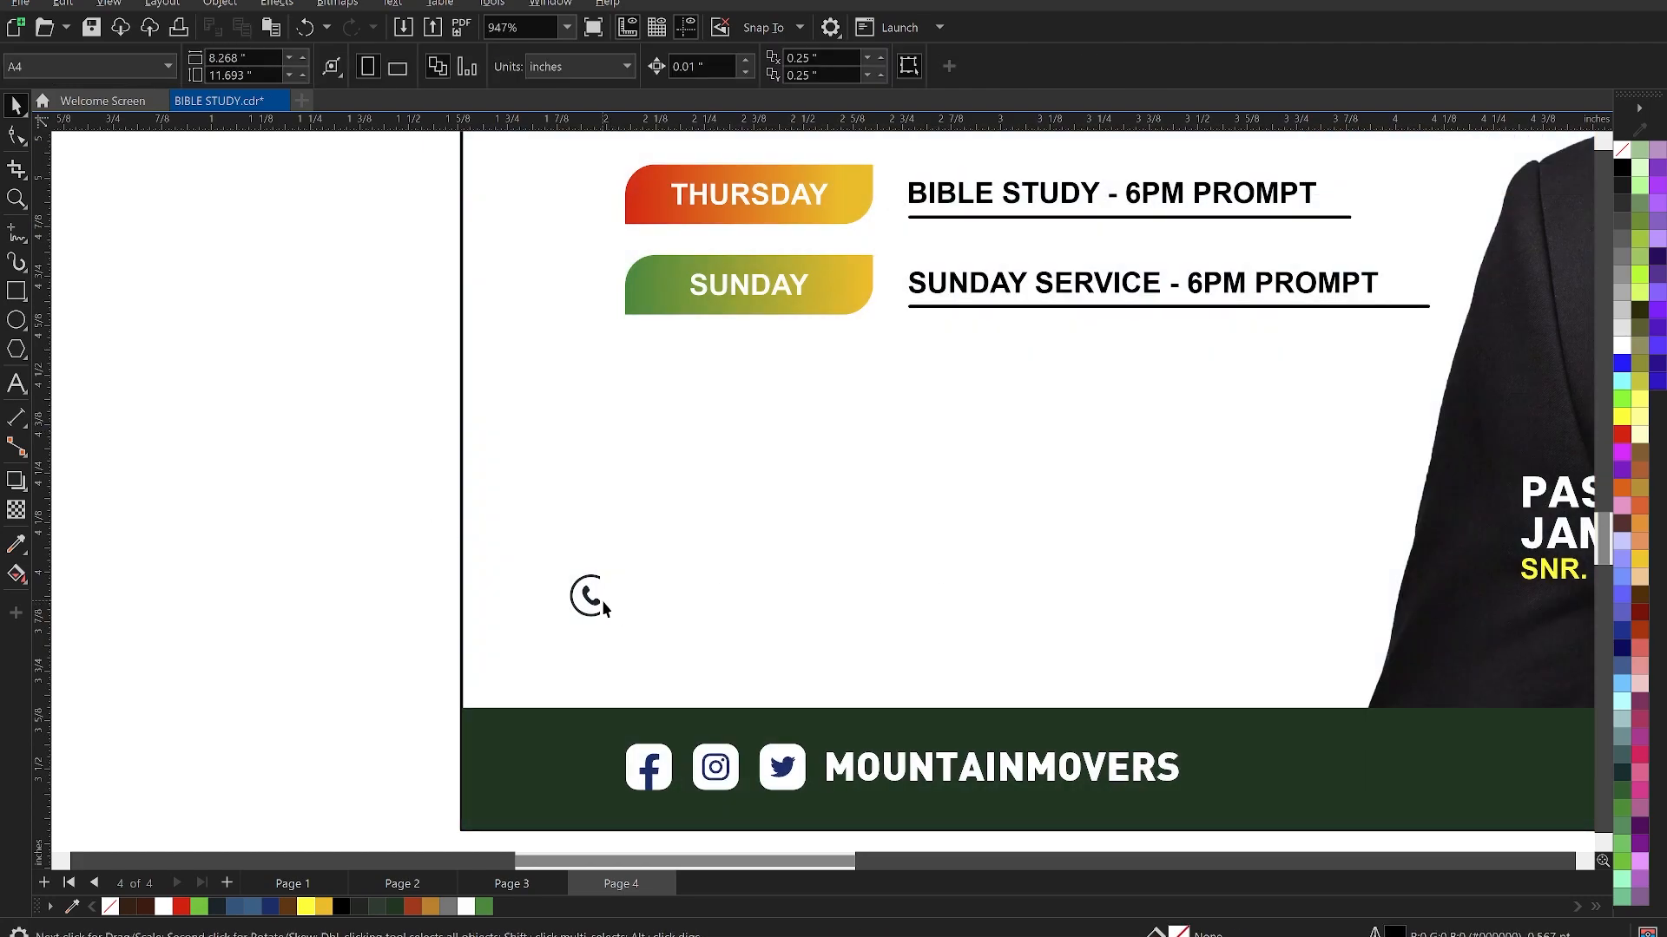
pyautogui.moveTo(590, 599); pyautogui.dragTo(634, 613)
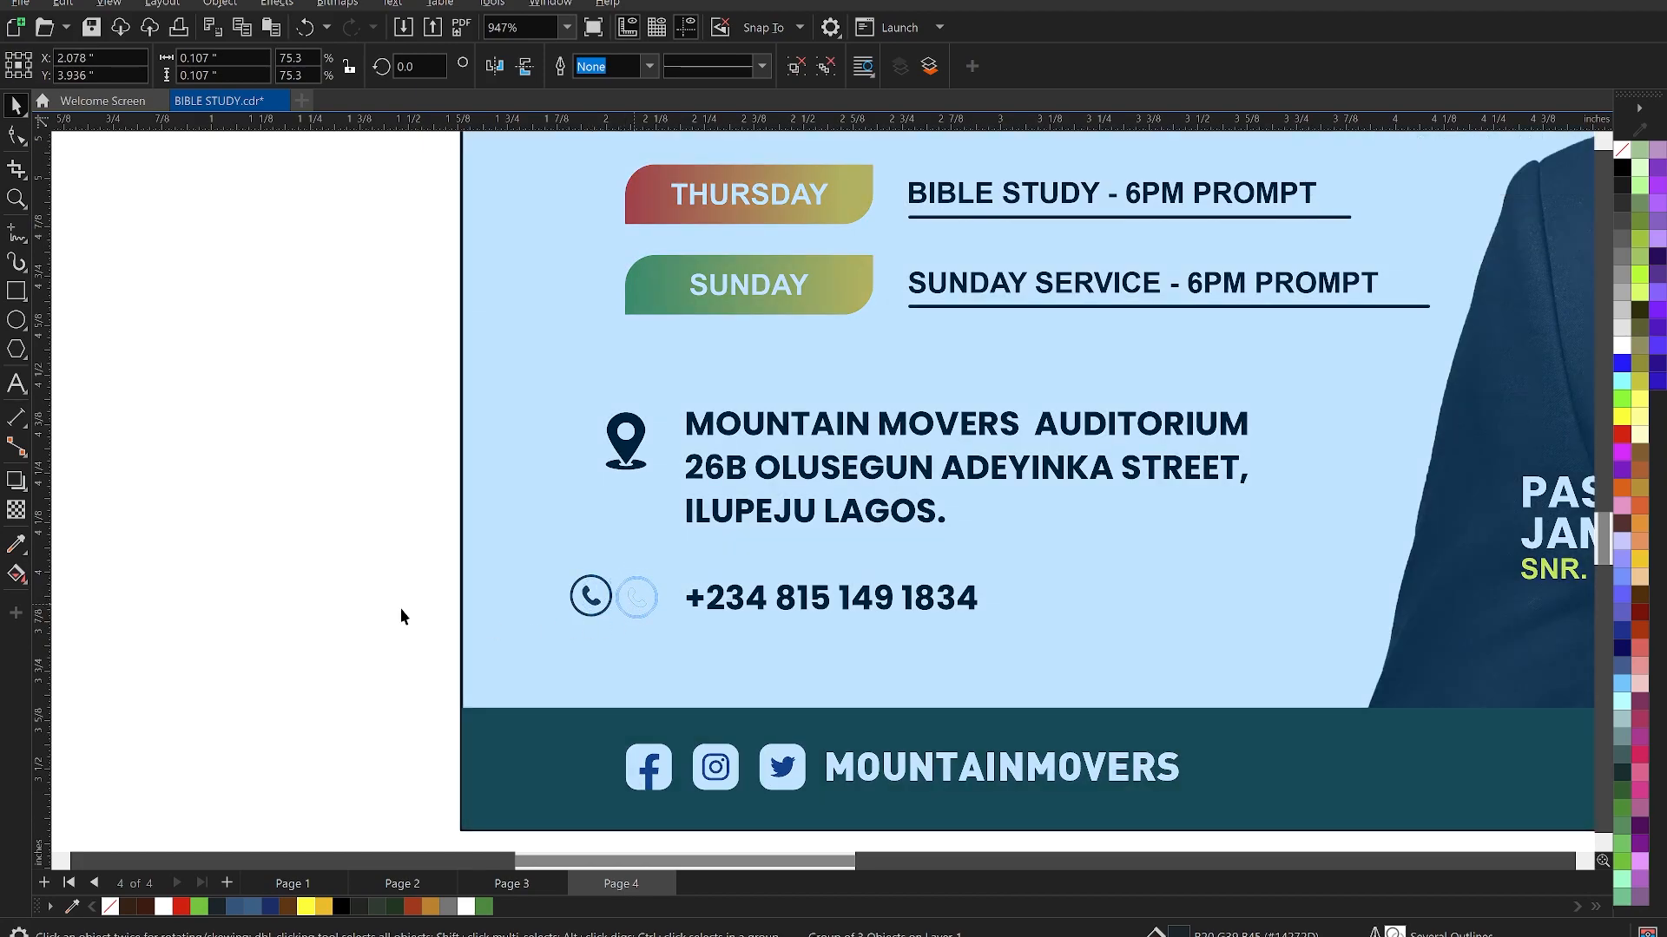
# - Examine the overall layout of the flyer, including the placement of the venue details and icons
pyautogui.press('z')
pyautogui.rightClick(331, 577)
pyautogui.rightClick(414, 581)
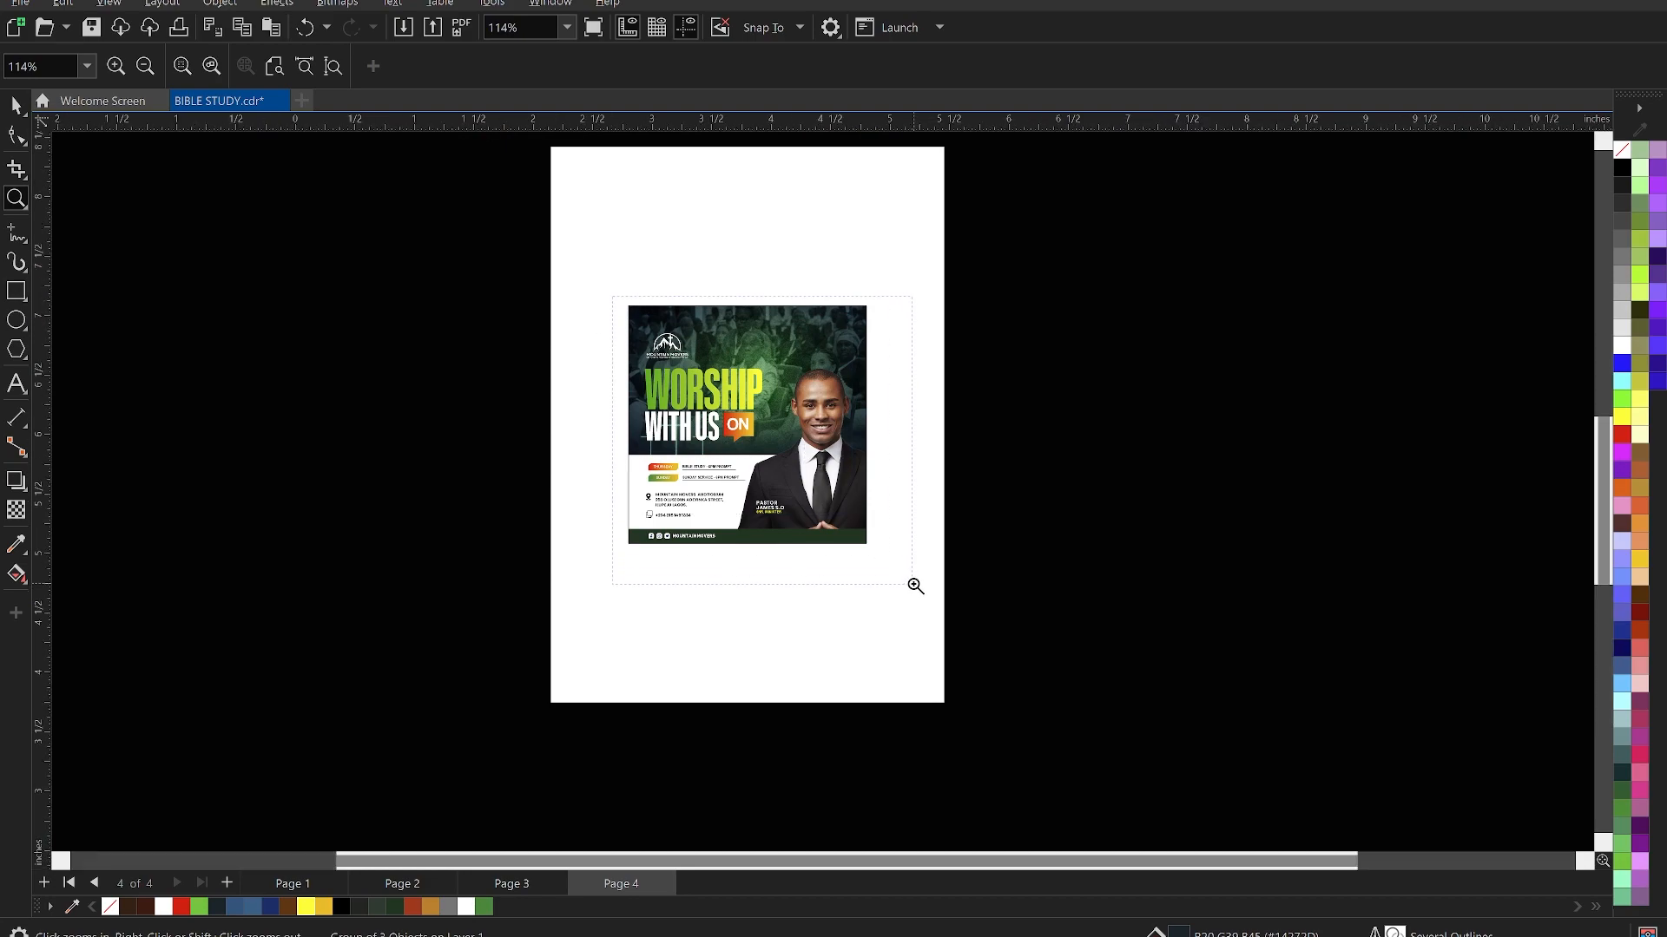
pyautogui.click(752, 444)
pyautogui.moveTo(478, 141); pyautogui.dragTo(1105, 766)
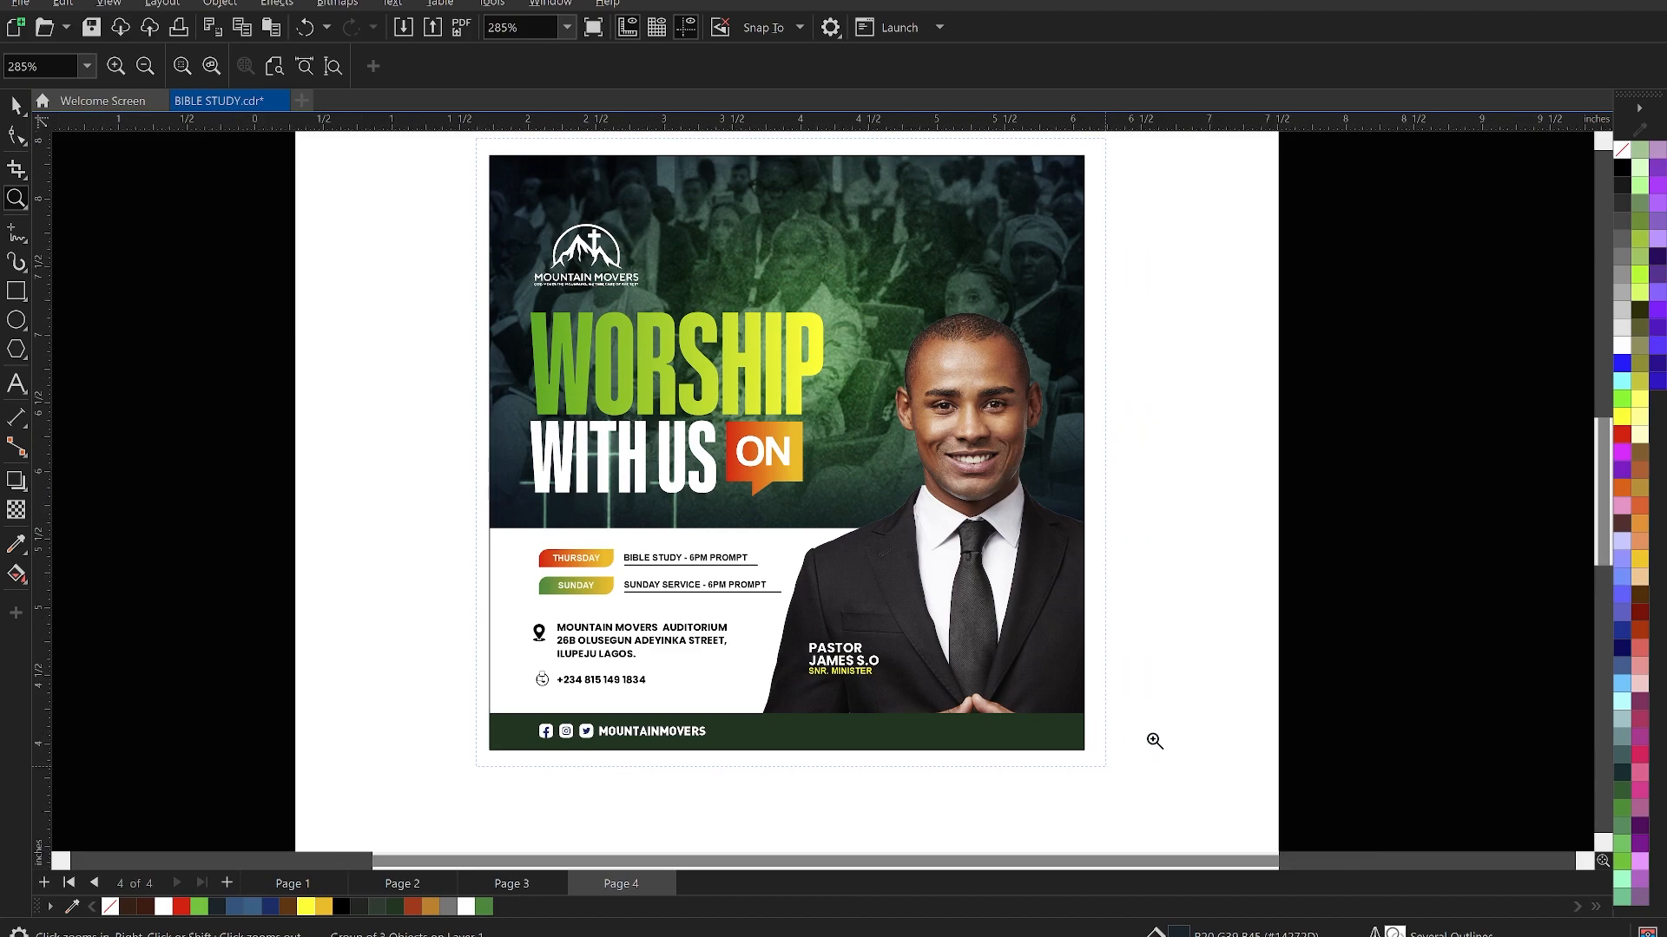
pyautogui.press('space')
pyautogui.click(1236, 611)
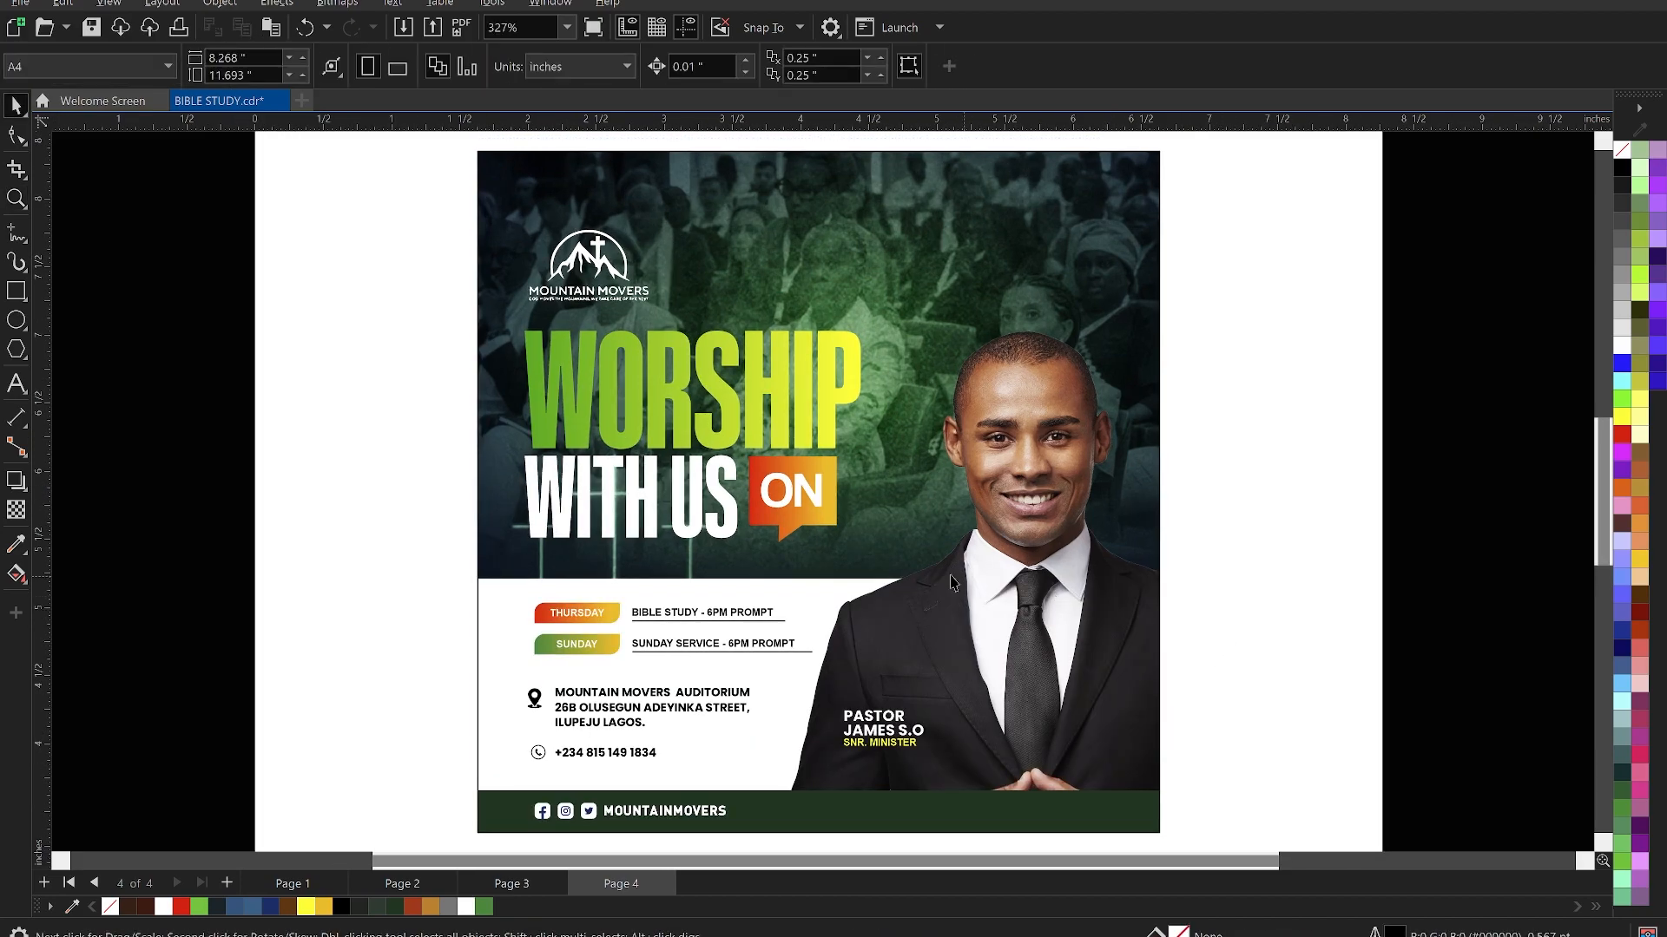
pyautogui.click(927, 565)
pyautogui.click(1249, 456)
pyautogui.click(886, 473)
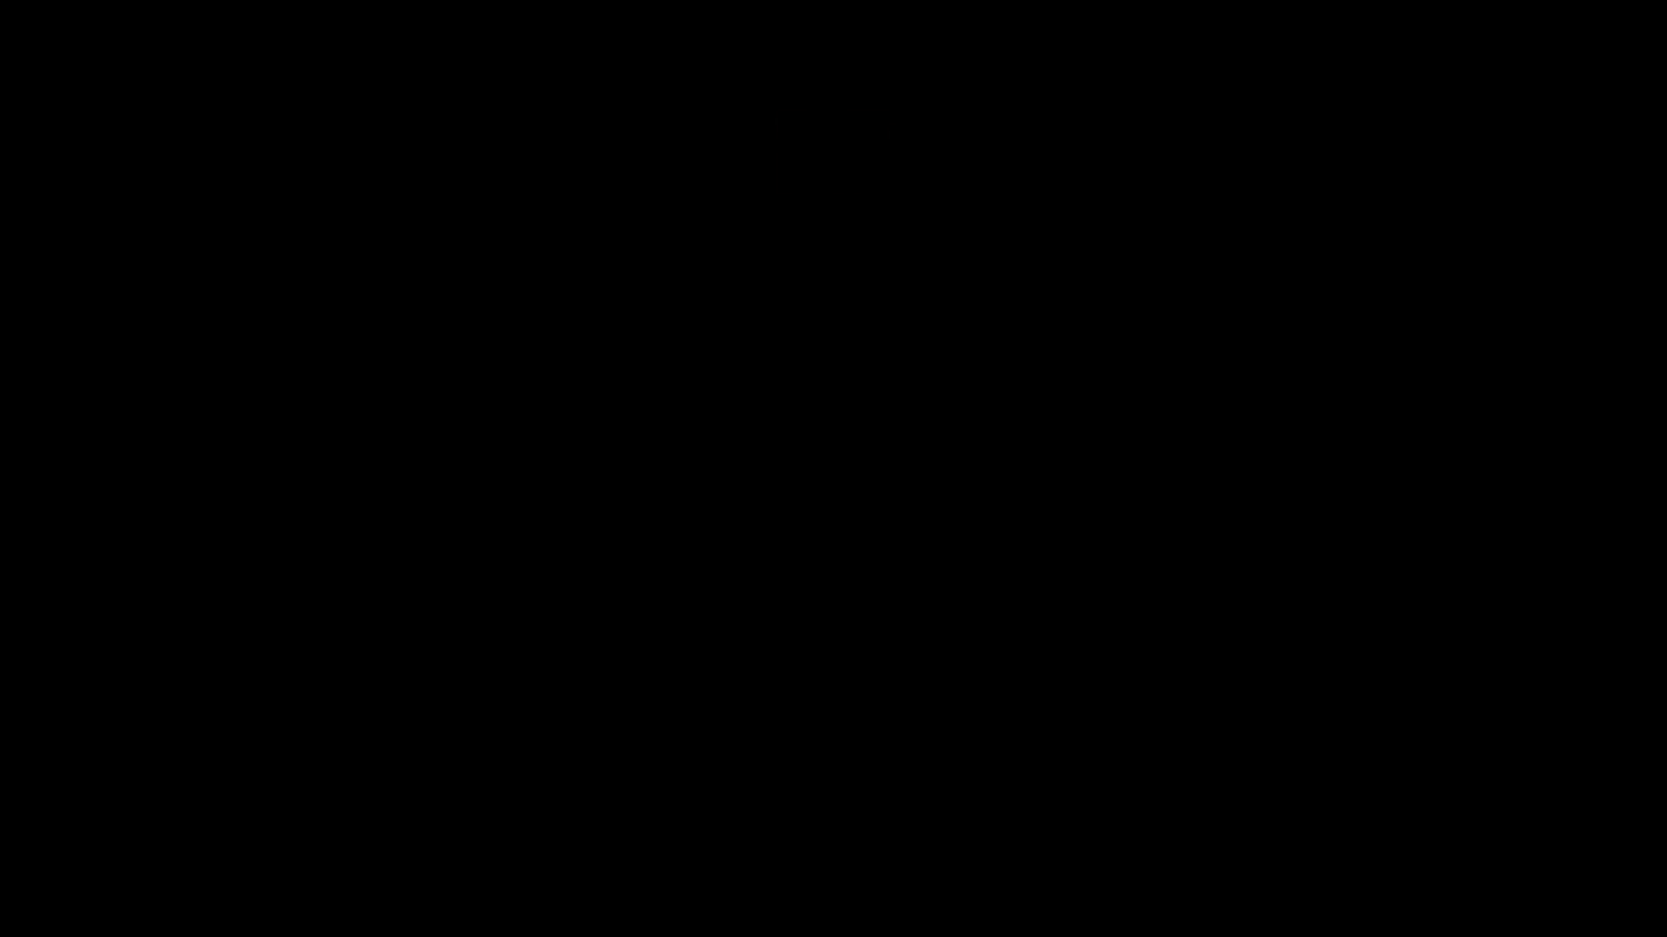